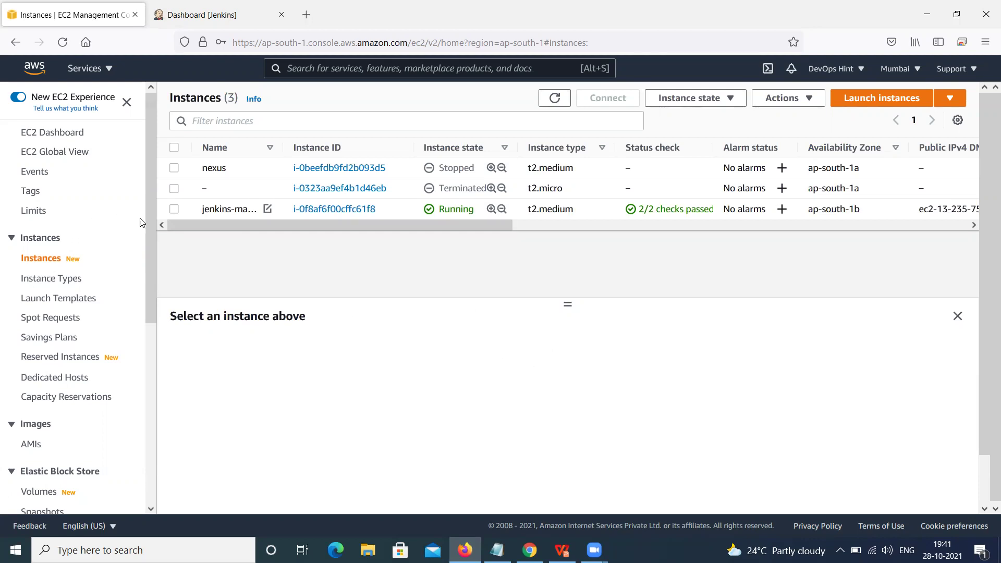
Step: Copy the jenkins-master instance's public IPv4 address and enter it as the host name in PuTTY
left_click(173, 211)
left_click(448, 434)
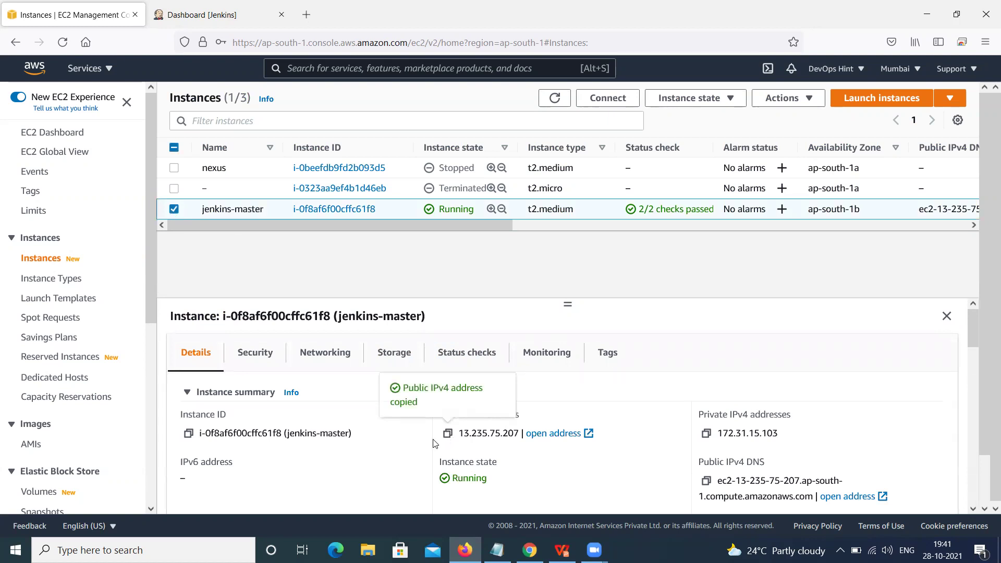
key("super+d")
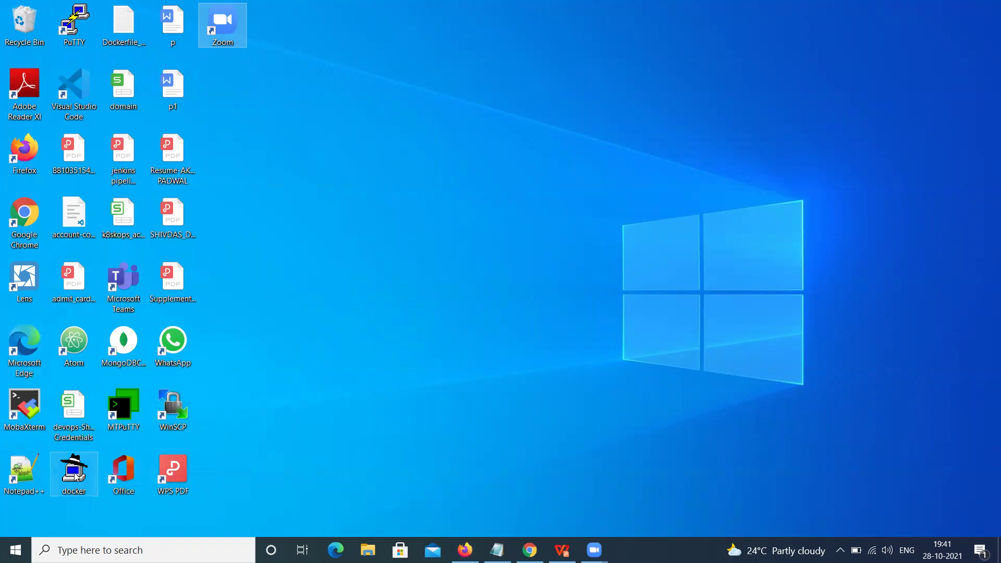
left_click(77, 40)
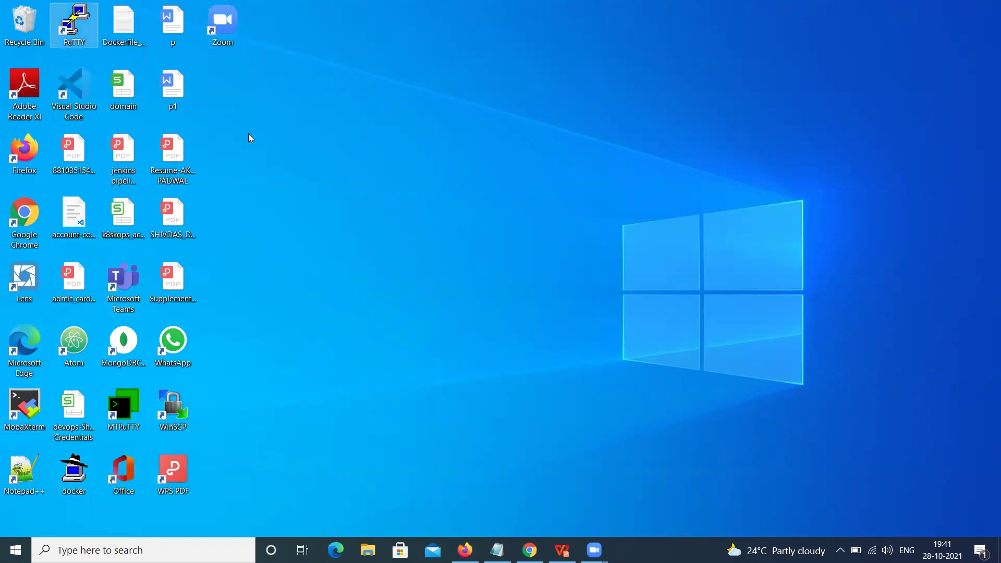
key("ctrl+v")
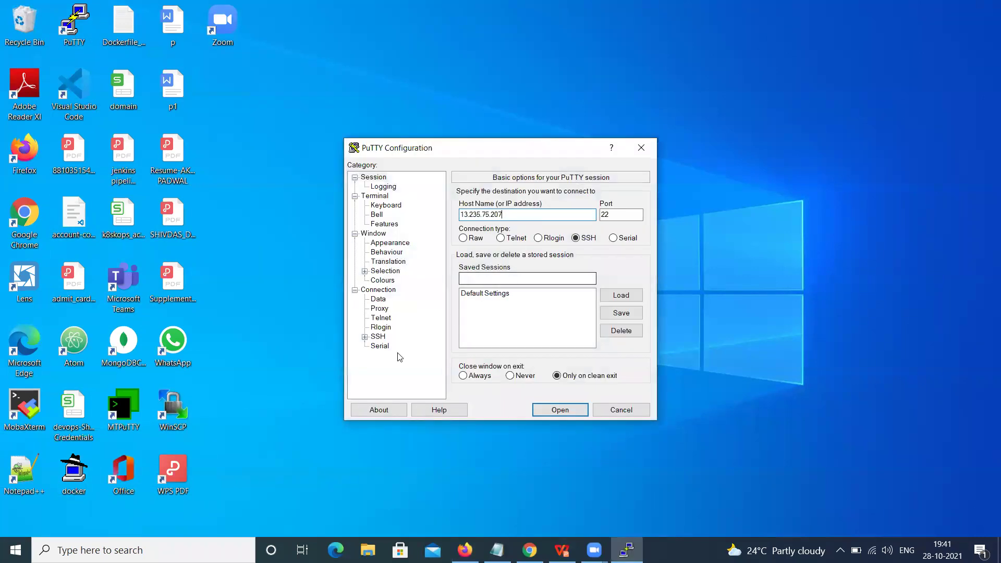
Step: Set the docker private key file from the Desktop as the SSH authentication key for the session
left_click(365, 337)
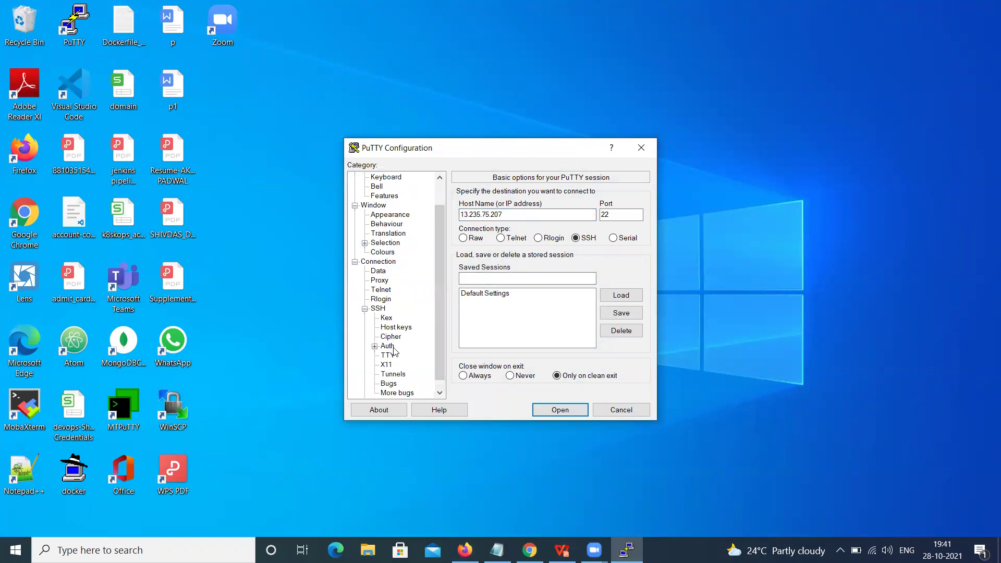
left_click(388, 346)
left_click(636, 327)
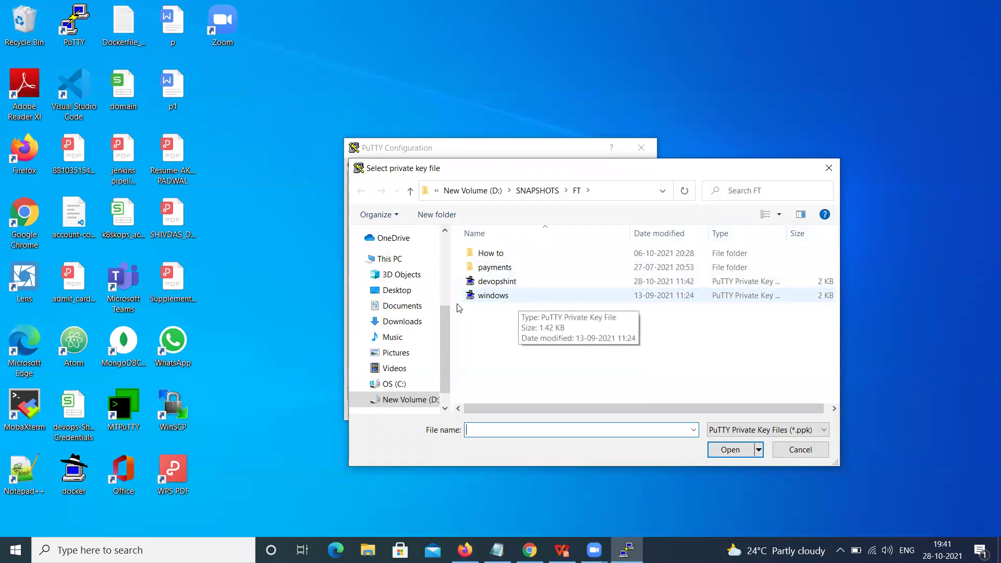
left_click(405, 290)
left_click(487, 237)
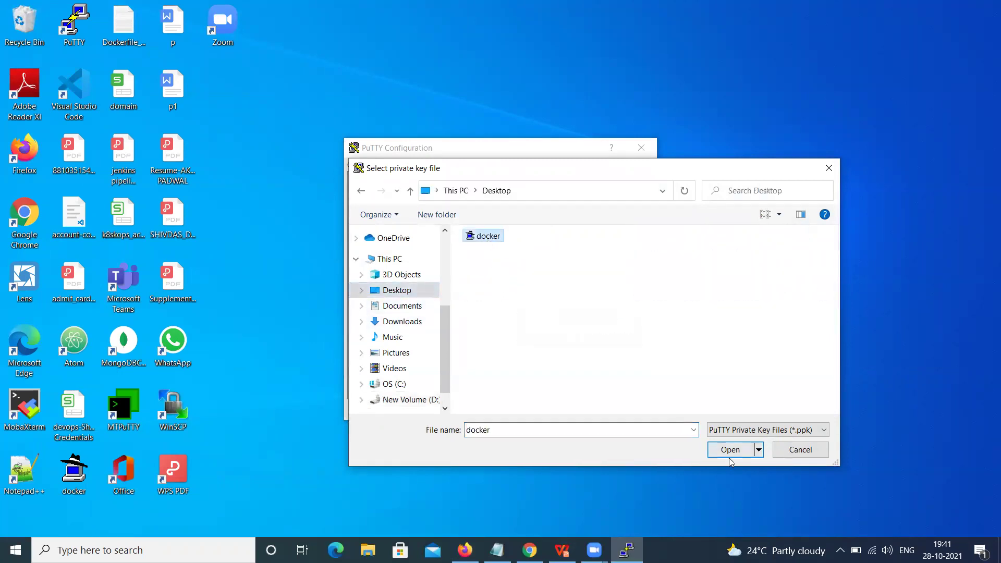
left_click(730, 451)
Step: Open the SSH session to the jenkins-master server and log in as ubuntu
left_click(571, 411)
left_click(436, 368)
type("ubuntu")
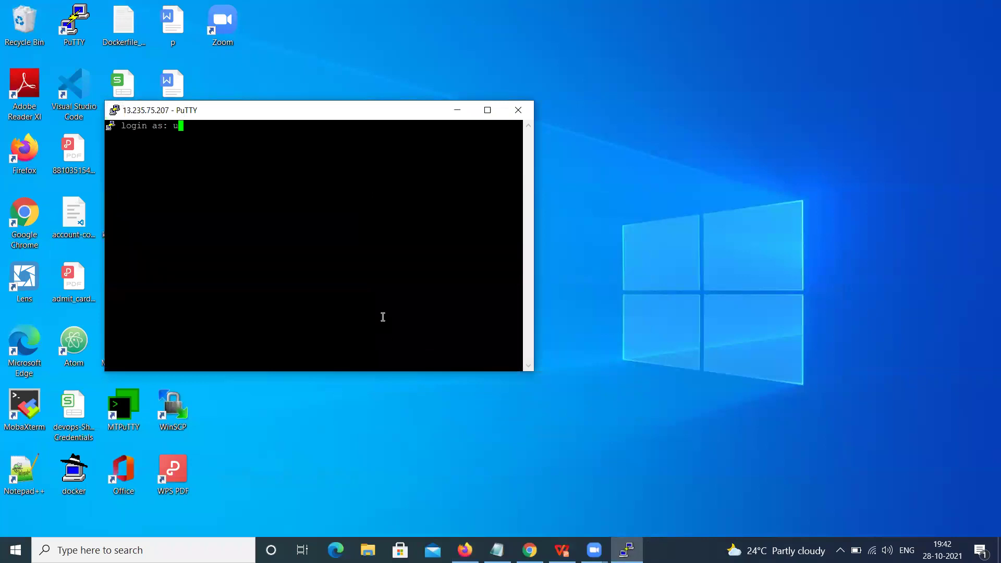
key("Return")
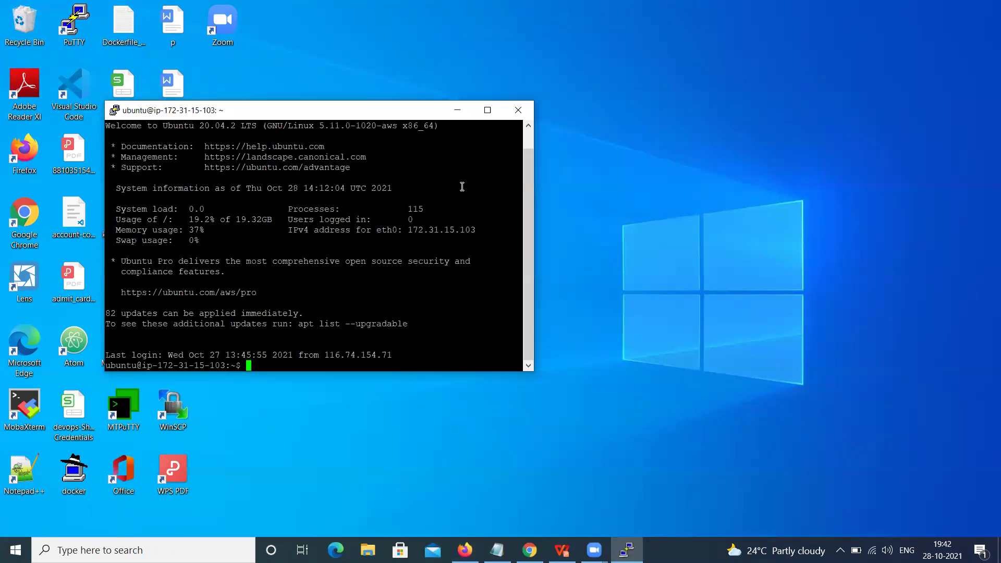
Step: Maximize the terminal window and set its font size to 16 points
left_click(488, 110)
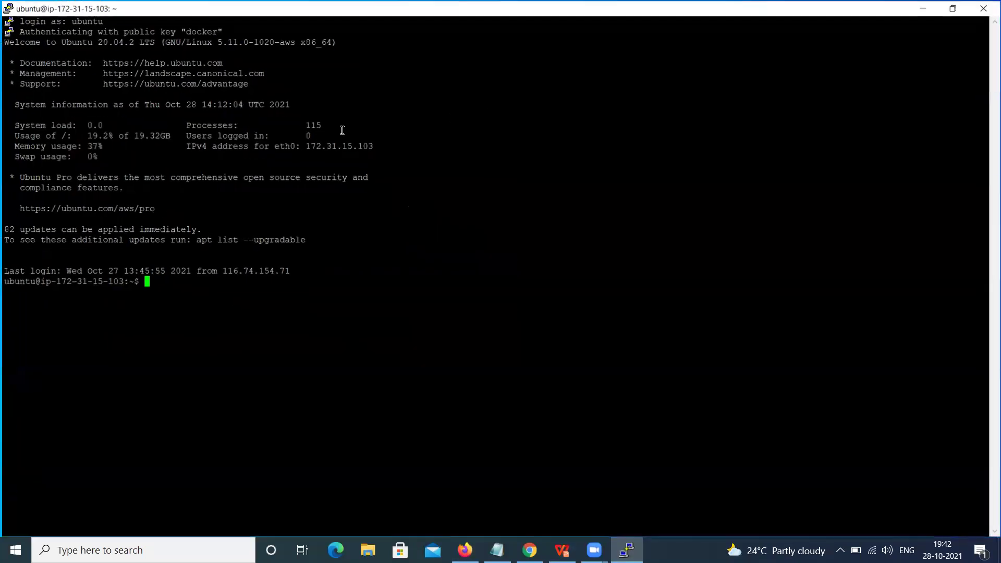
right_click(355, 13)
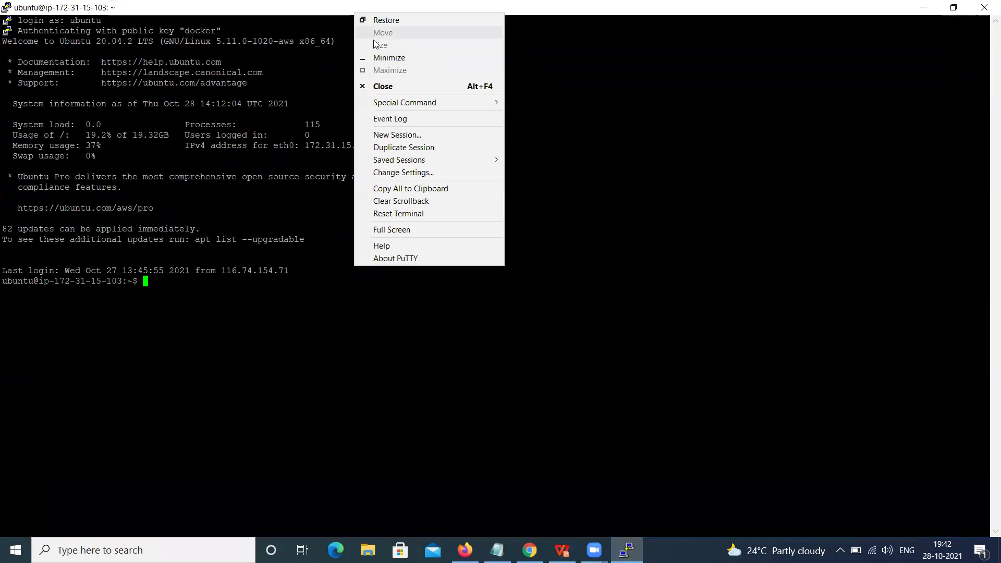
left_click(423, 172)
left_click(399, 243)
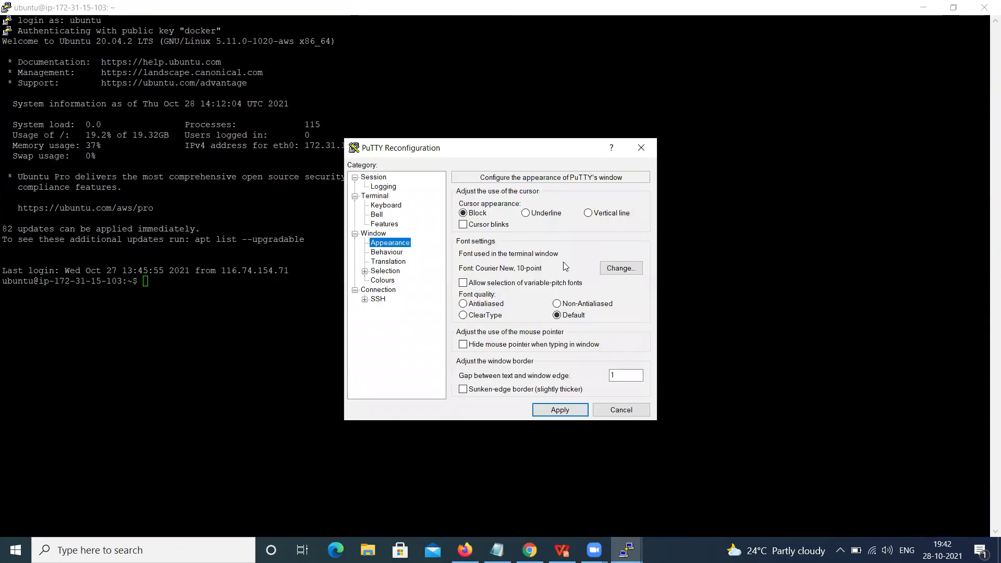
left_click(624, 270)
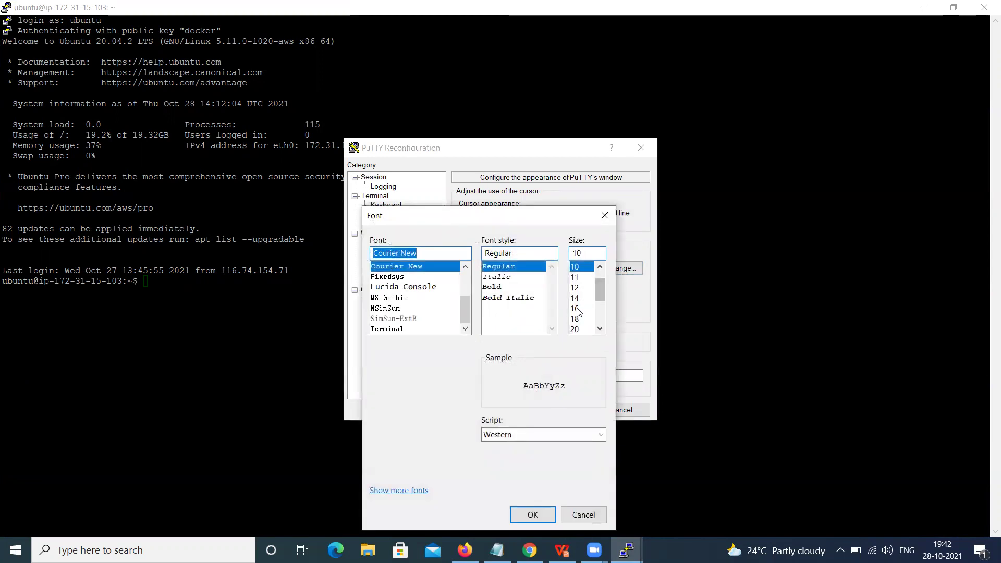
left_click(577, 308)
left_click(536, 517)
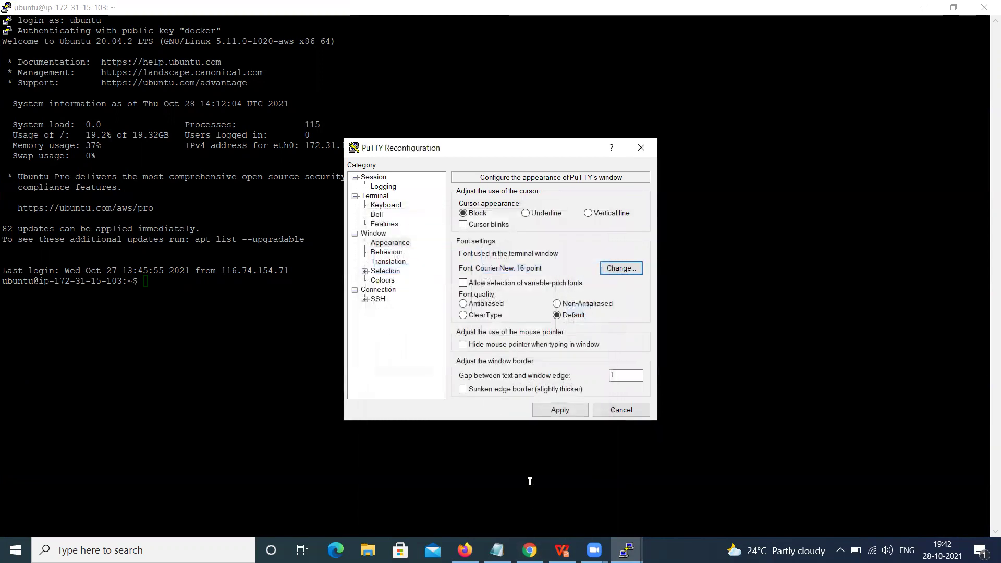
left_click(556, 411)
Step: Check the installed Java version on the server with java -version
type("java -version")
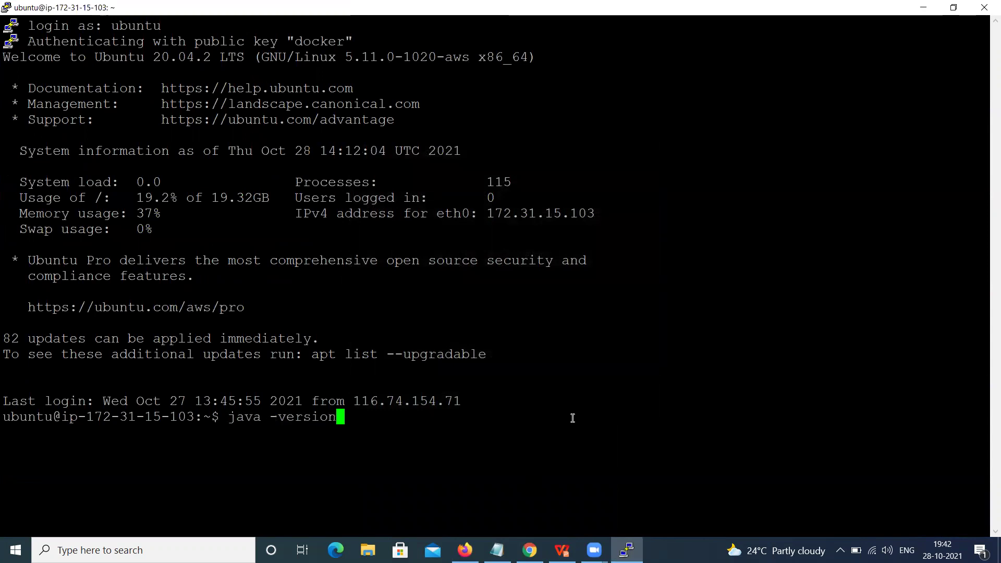
key("Return")
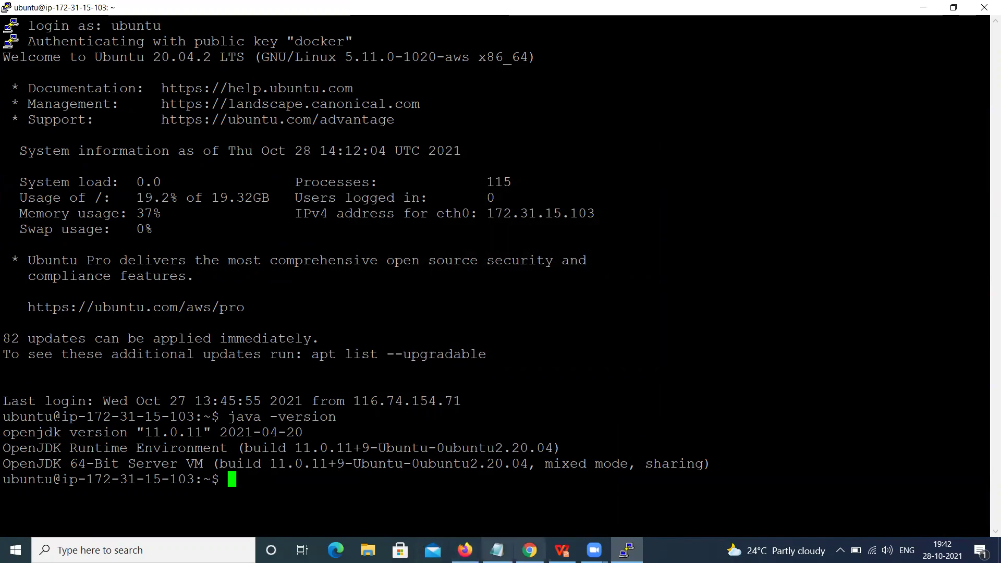
Step: Switch to Firefox, clear the jenkins-master instance selection and view the Jenkins dashboard
left_click(466, 550)
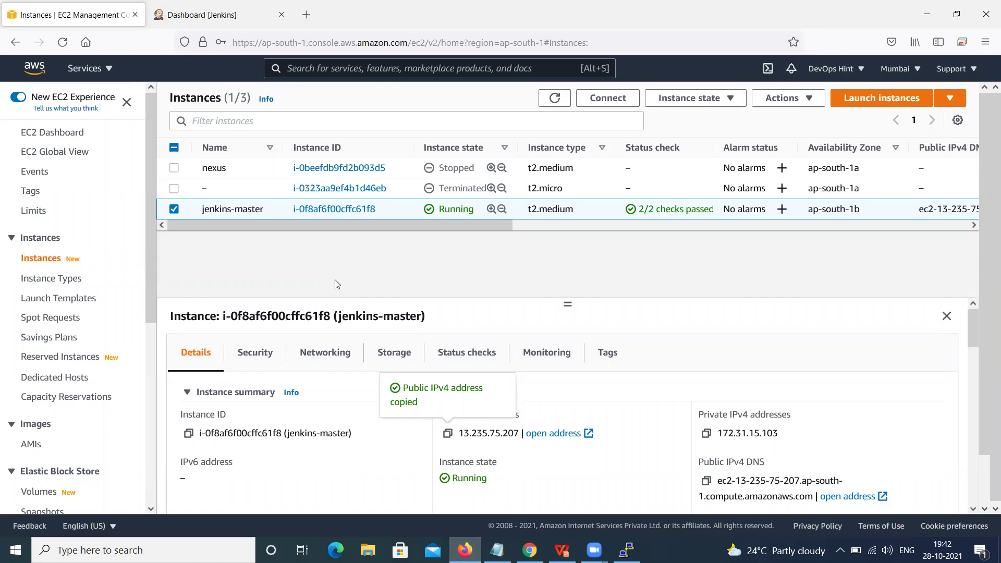
left_click(174, 209)
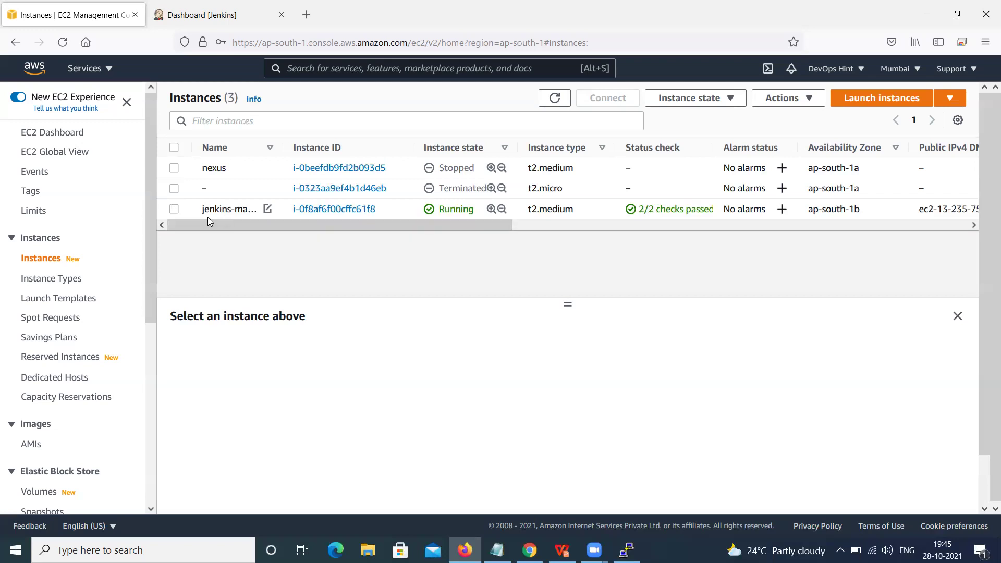
left_click(203, 15)
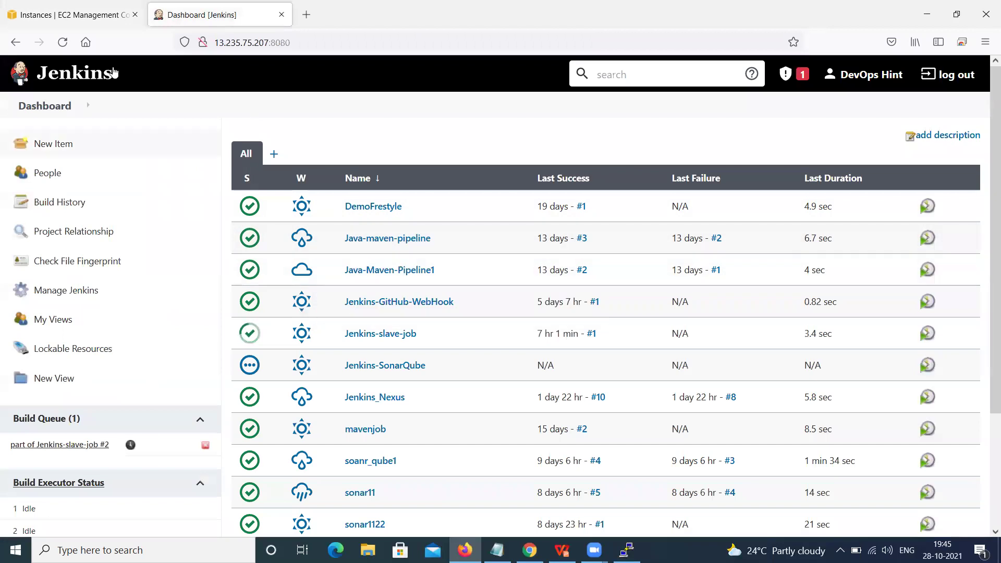
Step: Start launching a new EC2 instance, search the machine images for ubuntu, and select the 64-bit (x86) Ubuntu Server 20.04 LTS image
left_click(73, 15)
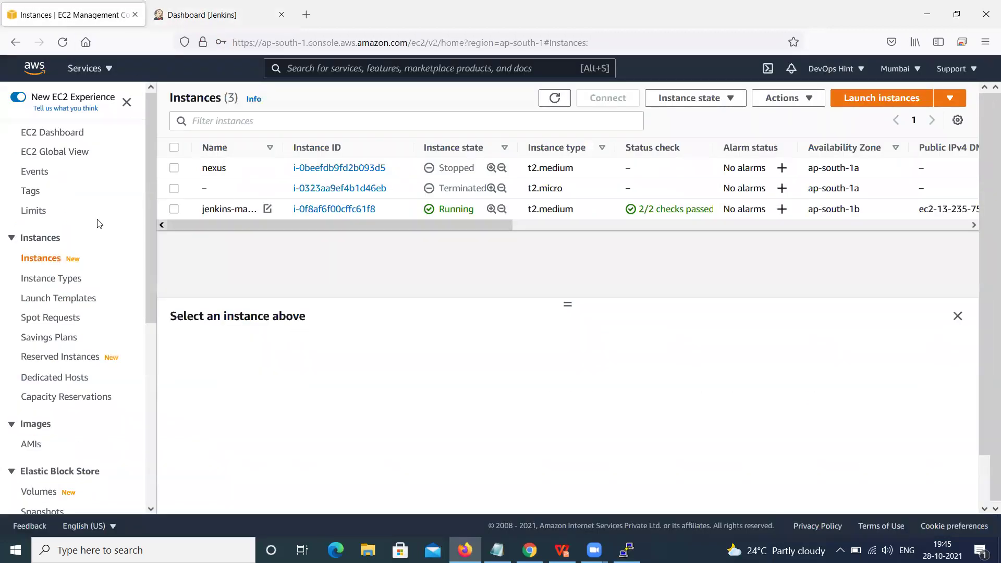
left_click(876, 105)
scroll(323, 251, "down", 3)
scroll(323, 252, "up", 3)
left_click(264, 185)
type("ubuntu")
key("Return")
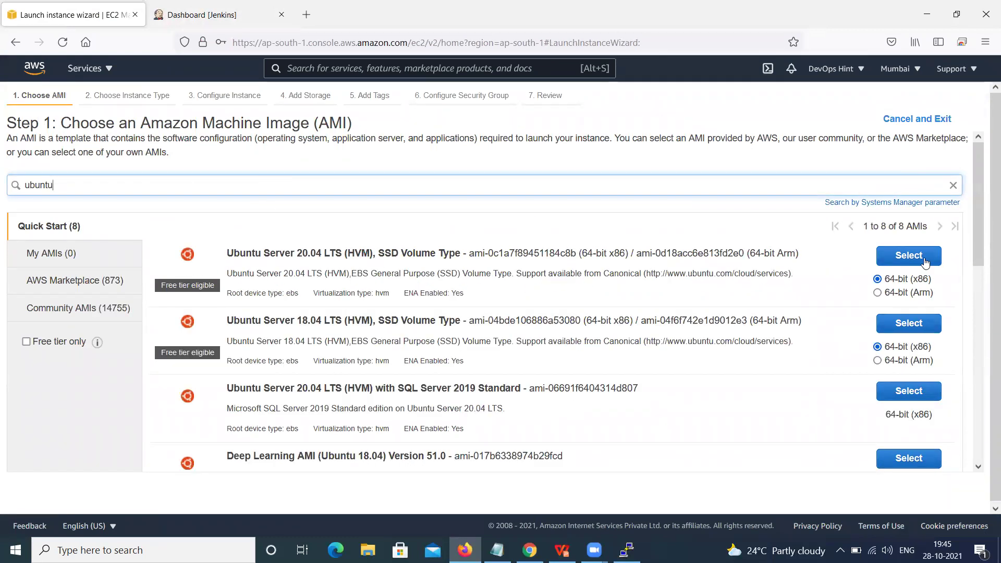
left_click(909, 255)
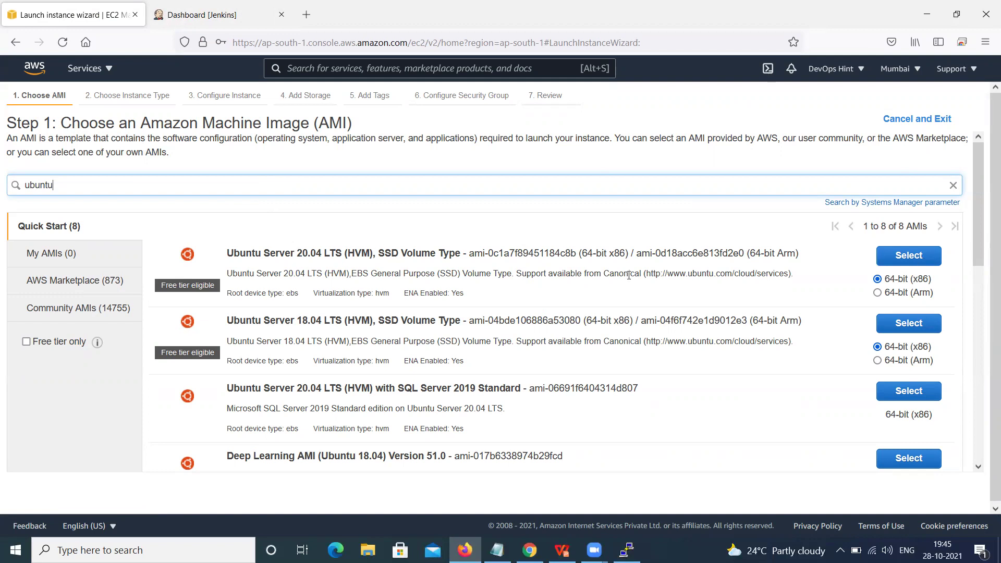
left_click(919, 257)
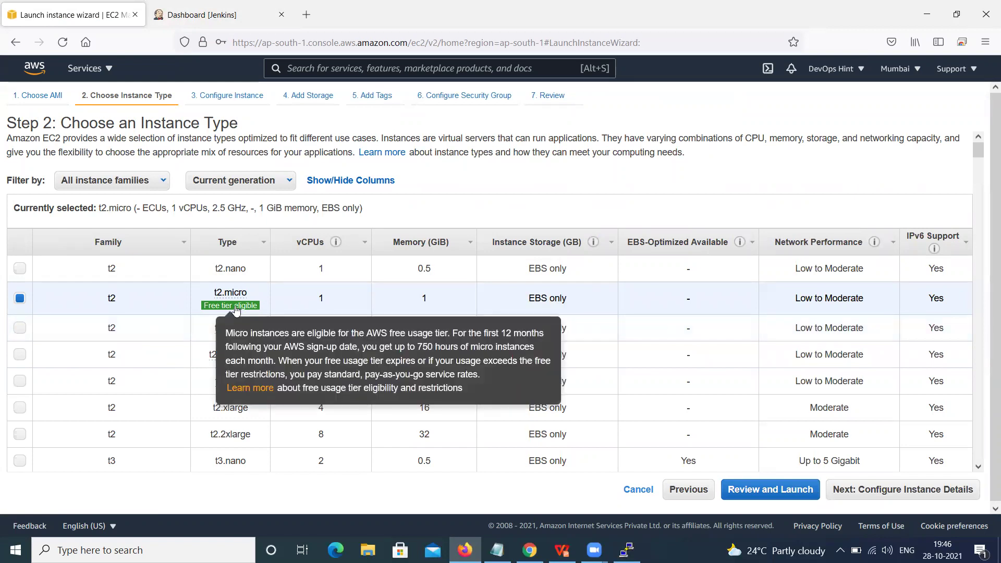
Step: Accept the t2.micro type and the default instance details, storage and tags, continuing to the security group configuration
left_click(916, 495)
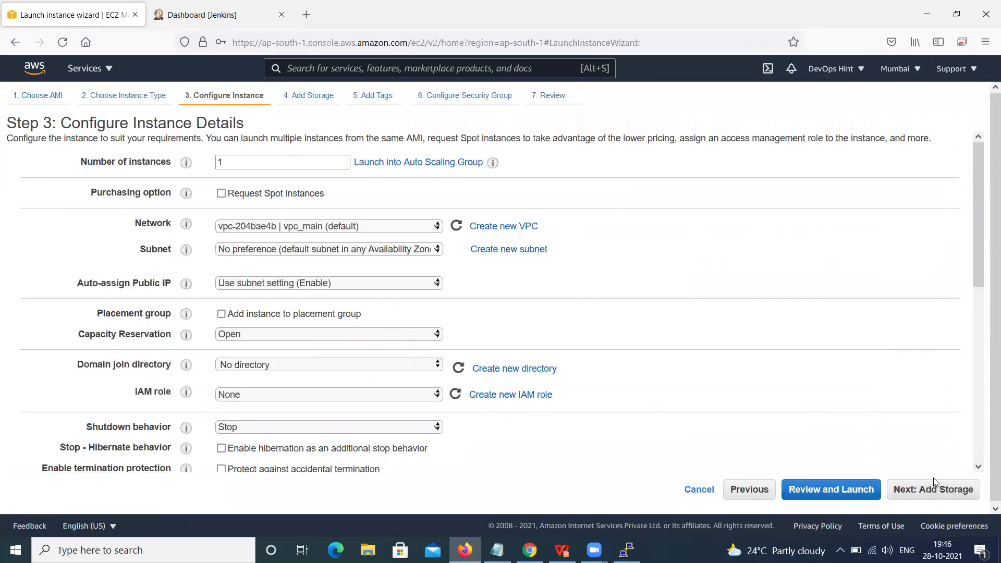
left_click(918, 490)
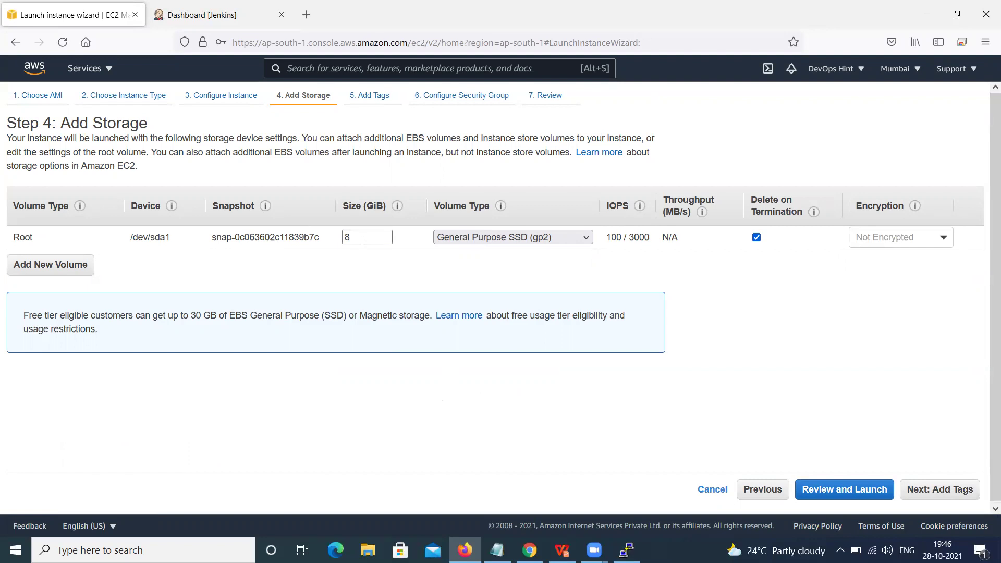
left_click(939, 489)
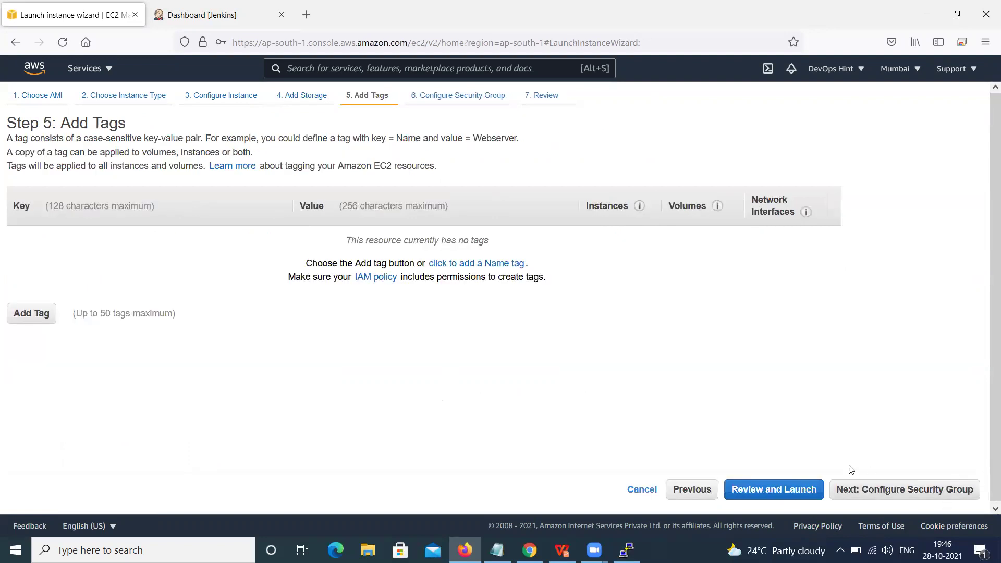
left_click(903, 490)
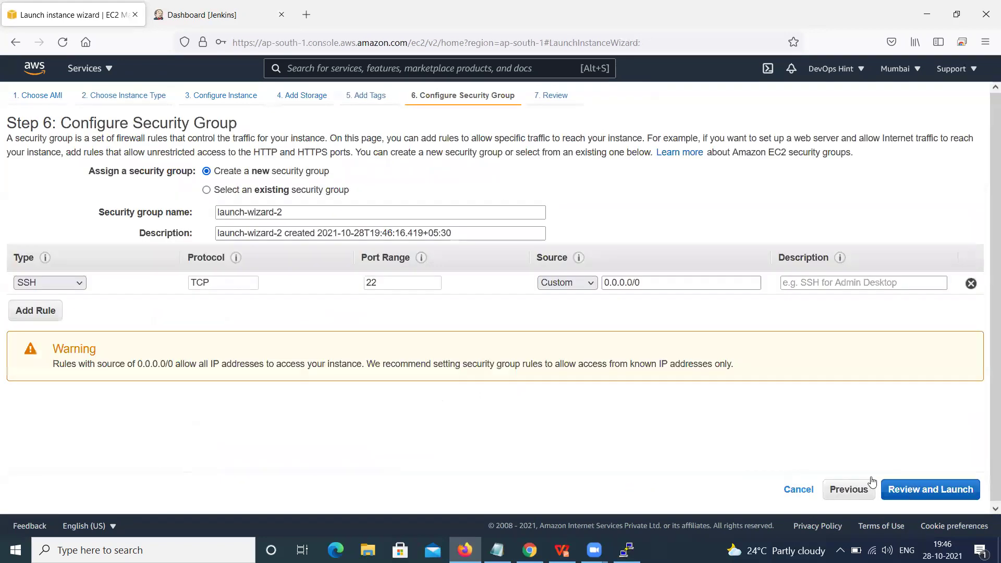
Step: Assign the existing default security group to the instance and review its inbound rules
left_click(279, 193)
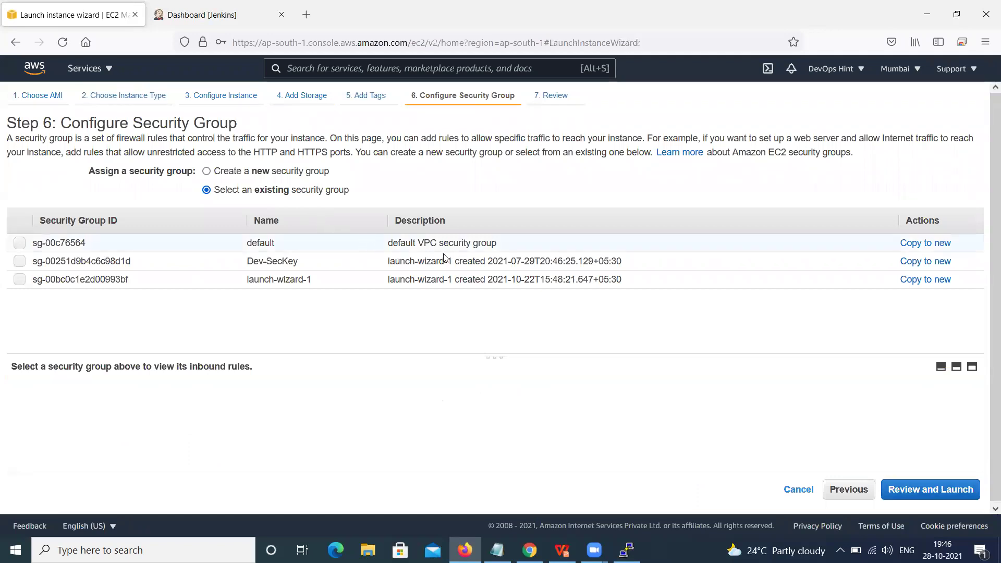
left_click(19, 244)
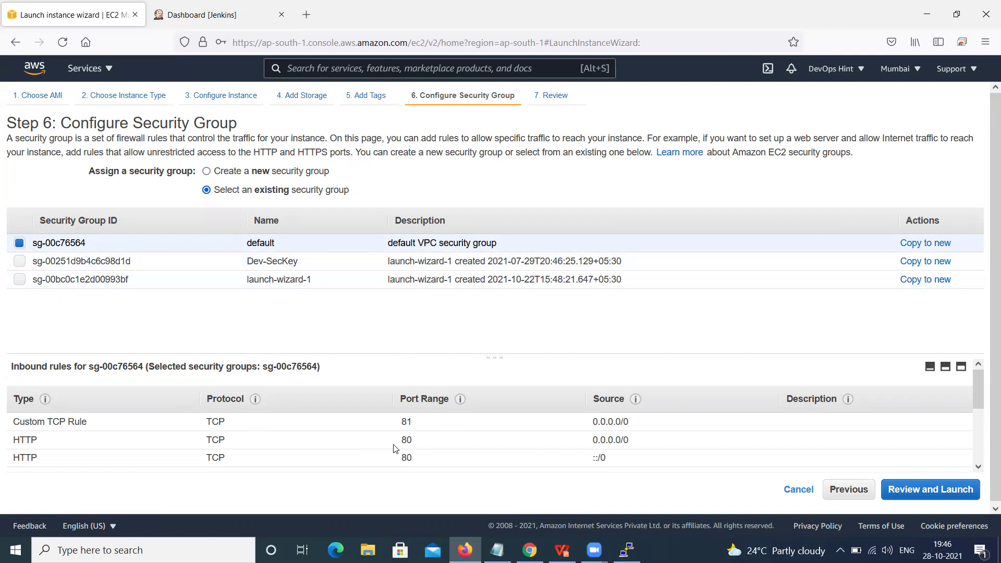
scroll(408, 433, "down", 2)
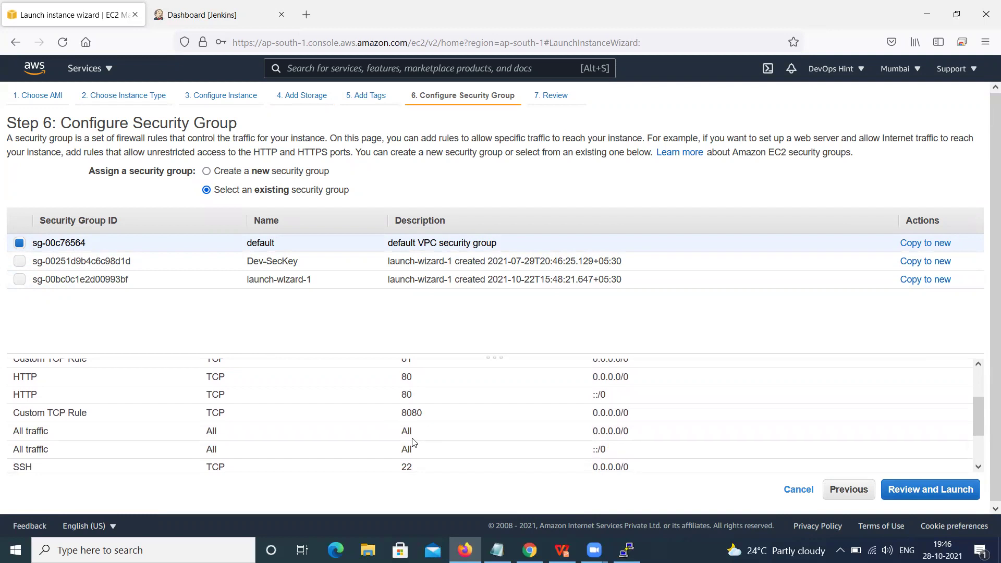
scroll(418, 437, "down", 2)
scroll(419, 439, "down", 1)
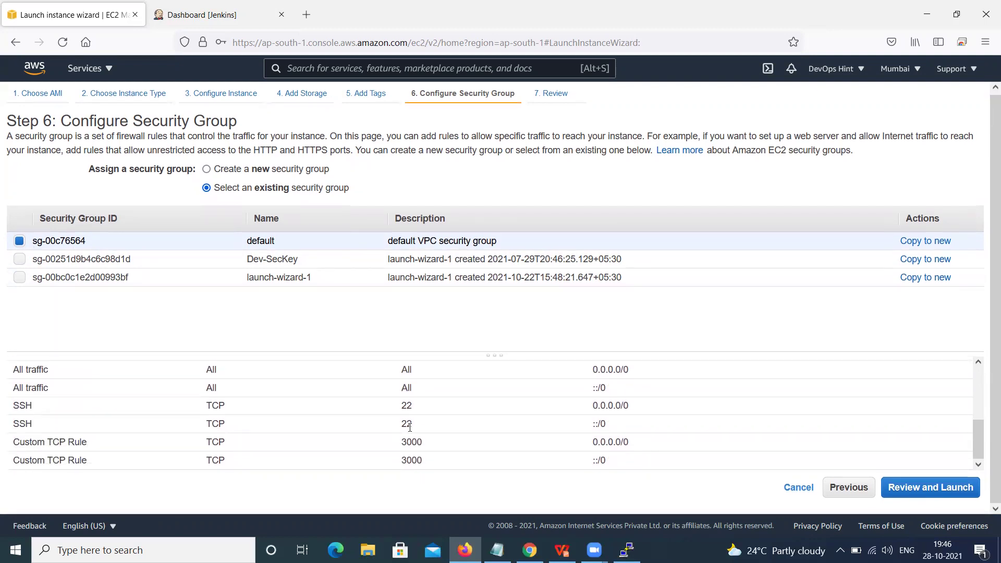
scroll(411, 429, "up", 2)
scroll(411, 429, "up", 2)
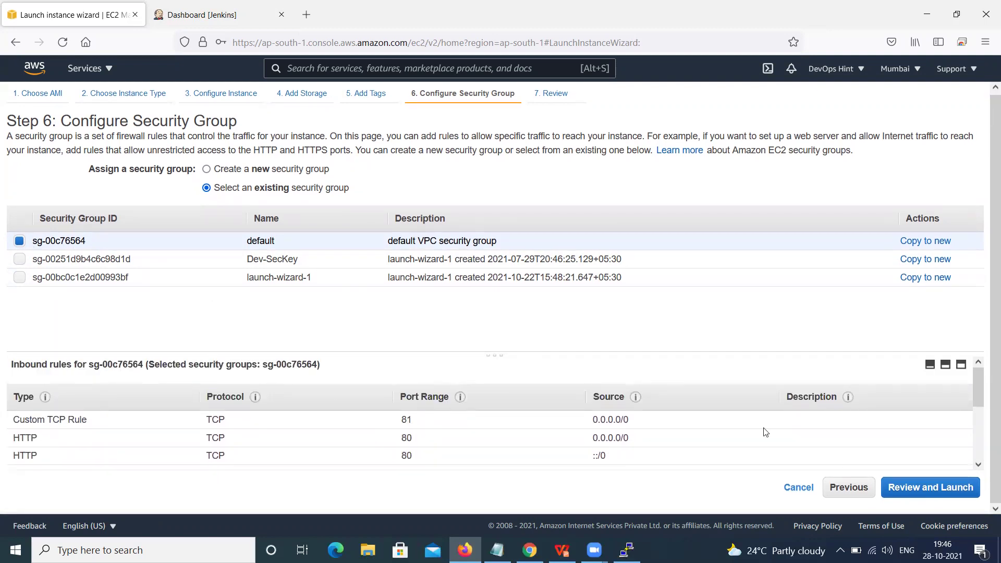
Step: Review and launch the instance with the existing devopshint RSA key pair, acknowledging access to its private key file
left_click(912, 491)
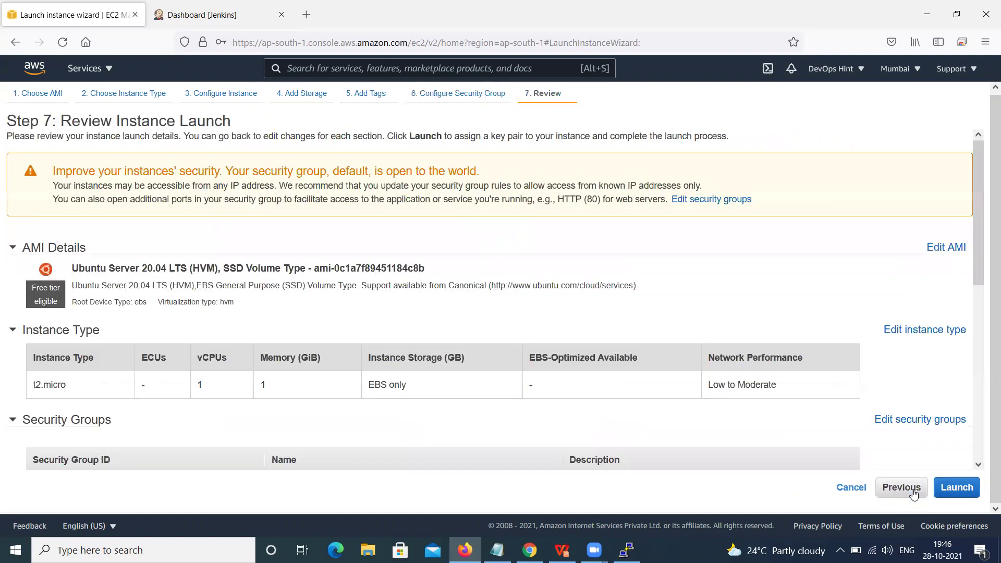
left_click(944, 491)
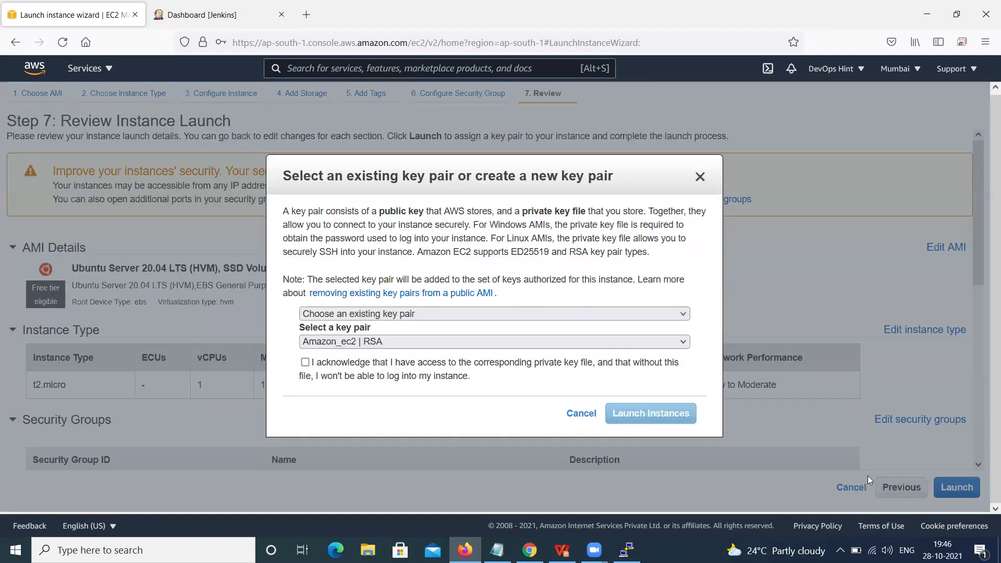
left_click(413, 341)
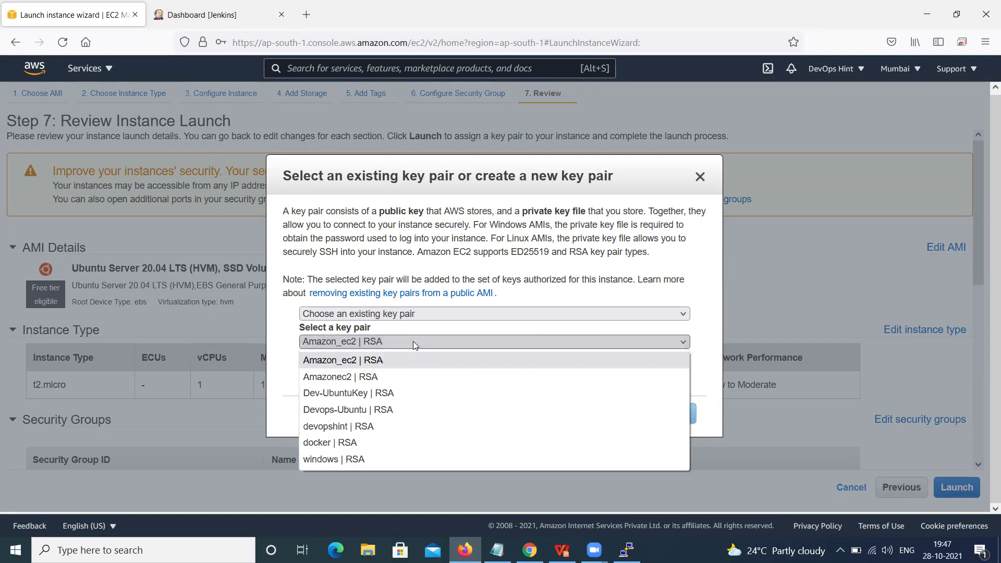
left_click(364, 427)
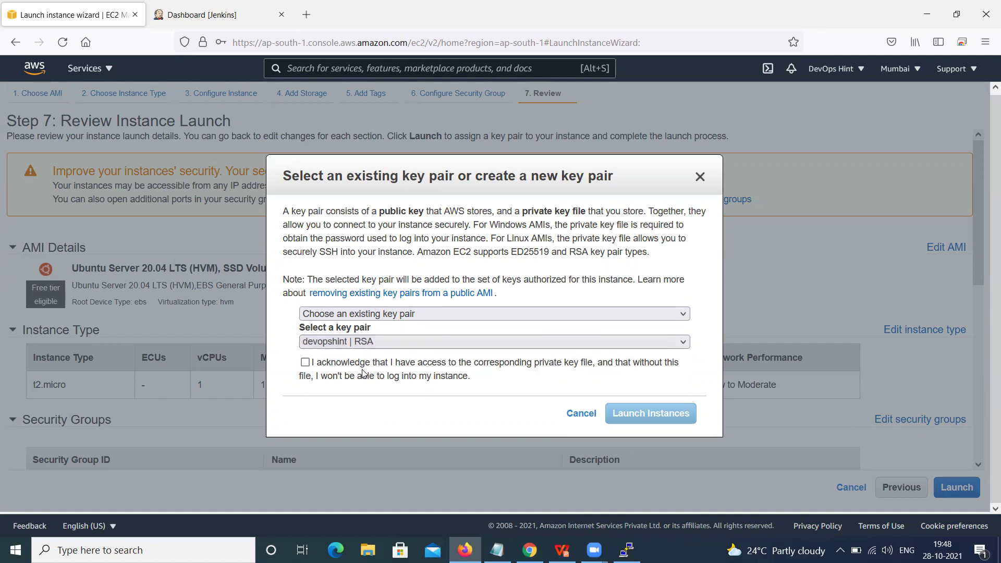
left_click(211, 28)
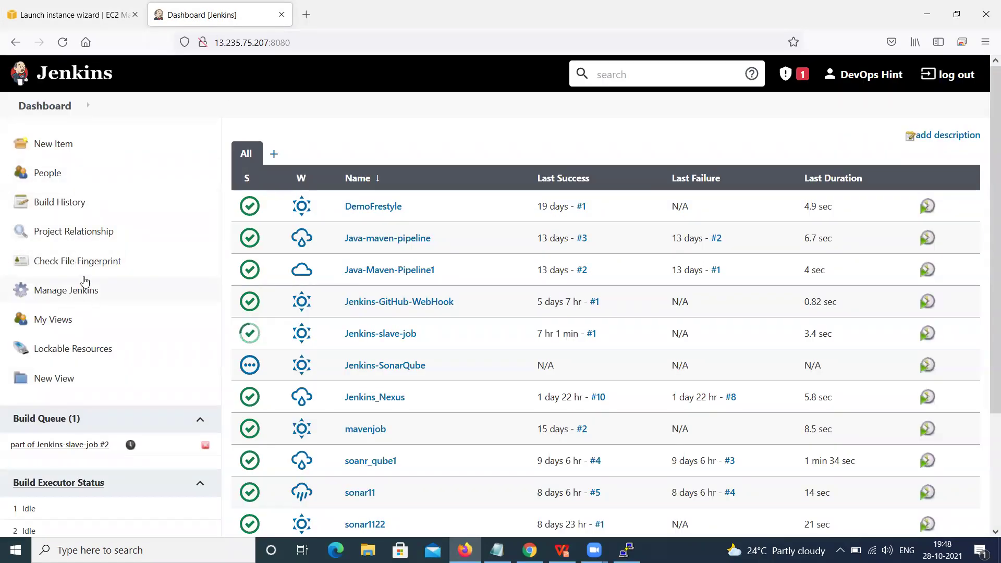
left_click(73, 19)
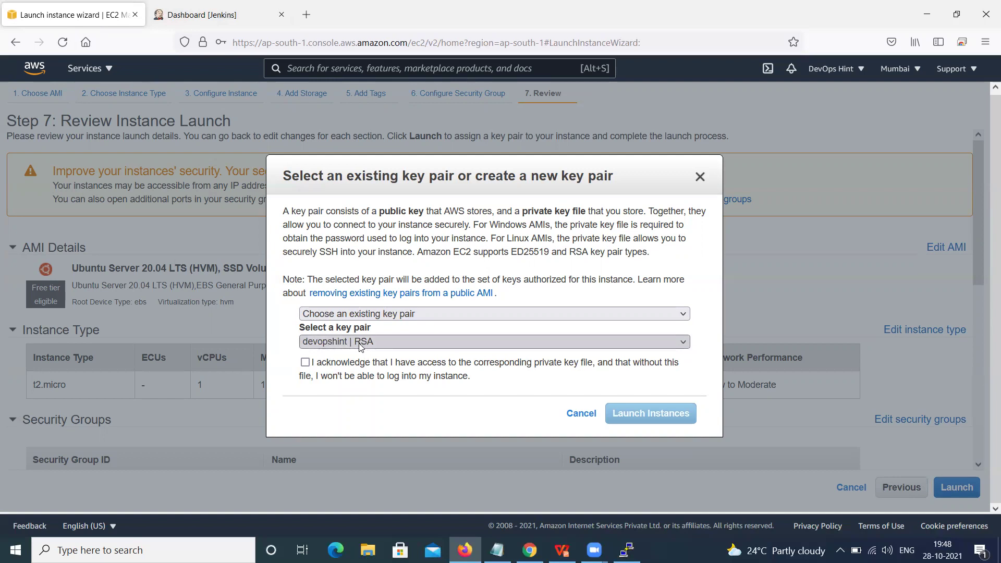
left_click(306, 363)
left_click(645, 412)
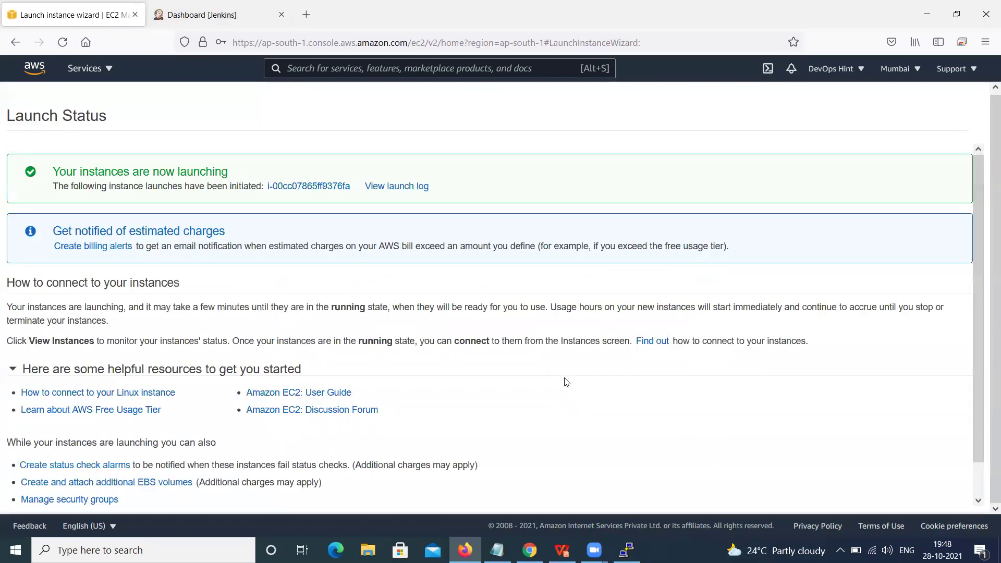
Step: View the instances list and name the newly launched, unnamed t2.micro instance jenkins-slave-1
scroll(968, 475, "down", 2)
left_click(934, 498)
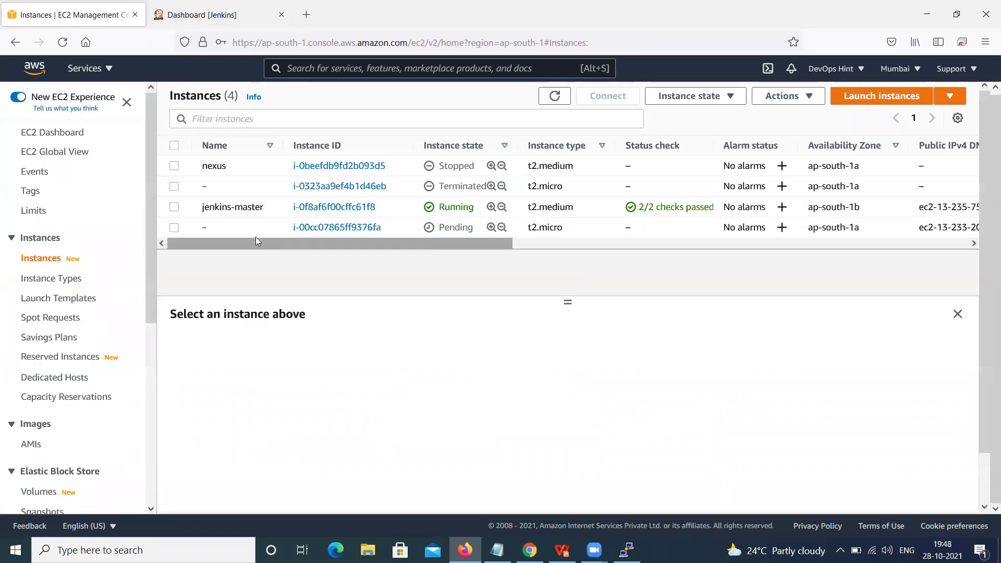
left_click(215, 228)
left_click(268, 251)
type("jenkins-slave")
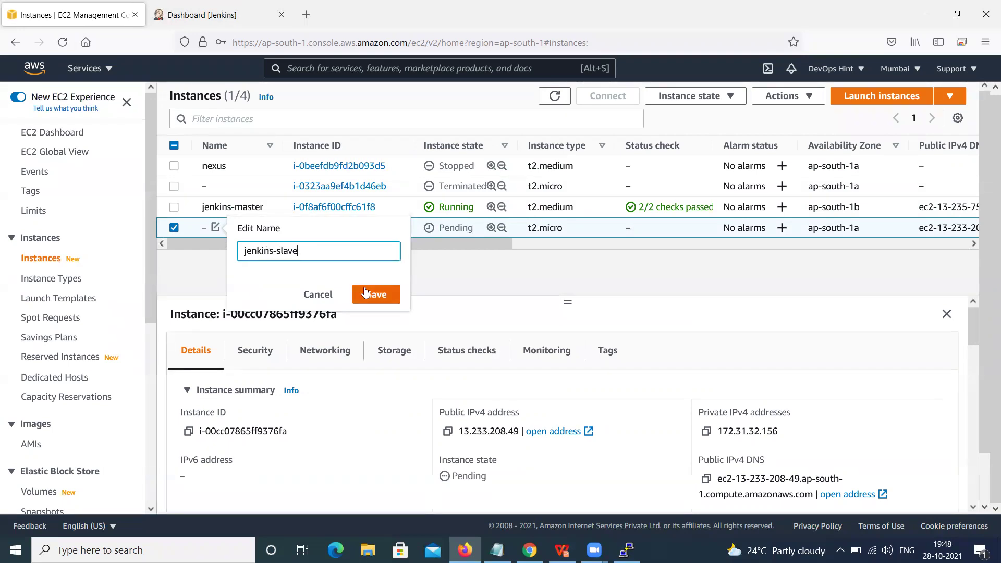
key("ctrl+a")
type("-")
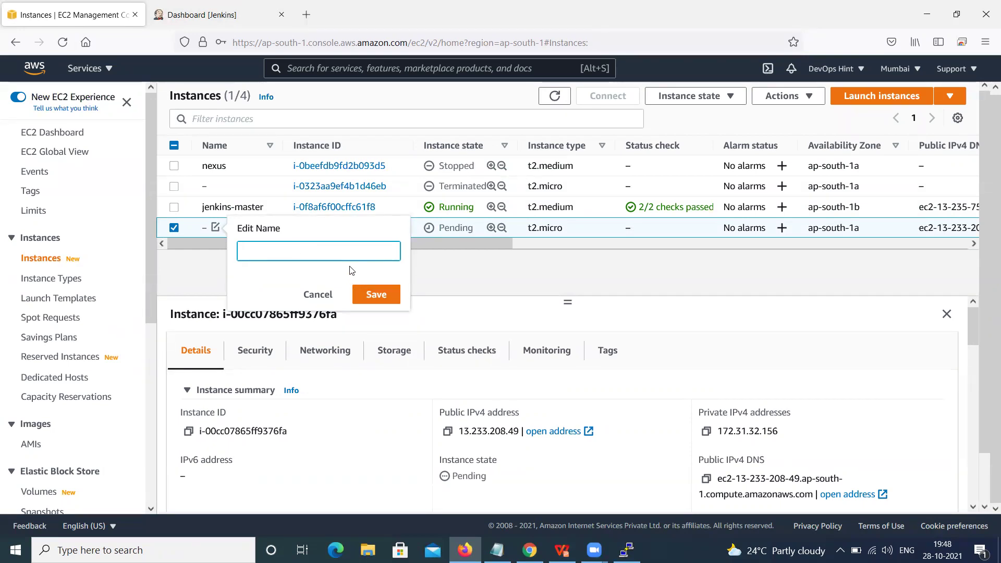
type("jenkin")
key("ctrl+a")
key("BackSpace")
type("-slave")
key("BackSpace")
key("BackSpace")
key("BackSpace")
key("BackSpace")
key("BackSpace")
type("jen")
key("BackSpace")
key("BackSpace")
key("BackSpace")
type("s-")
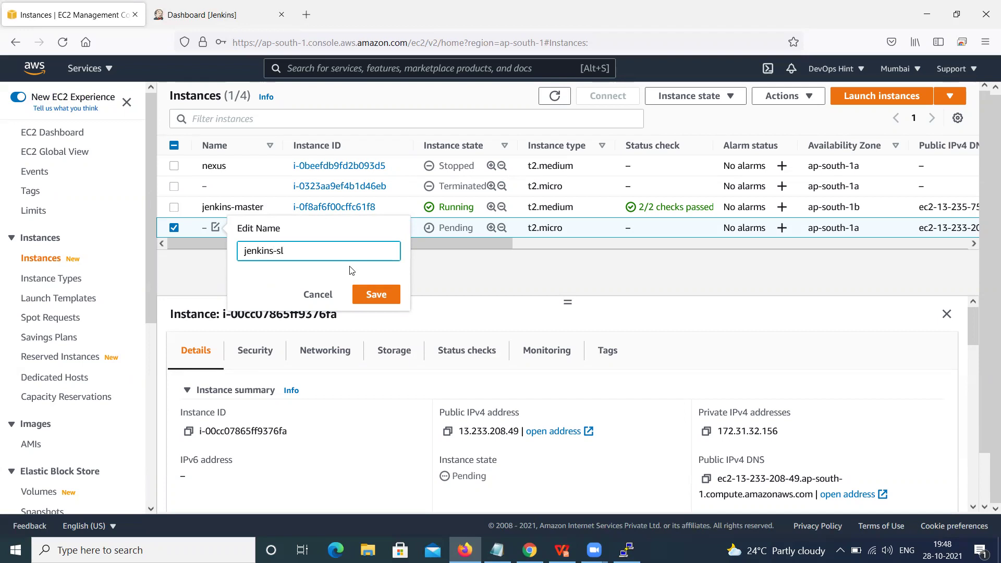
type("slave-1")
left_click(374, 295)
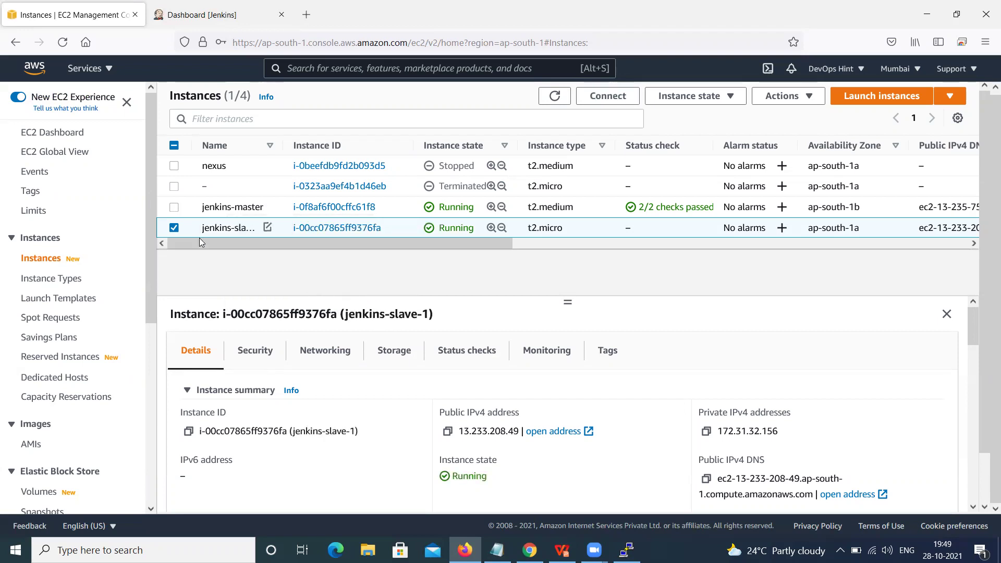
Step: Copy the public IPv4 address of jenkins-slave-1 and enter it as the host in a new PuTTY session
left_click(175, 229)
left_click(175, 229)
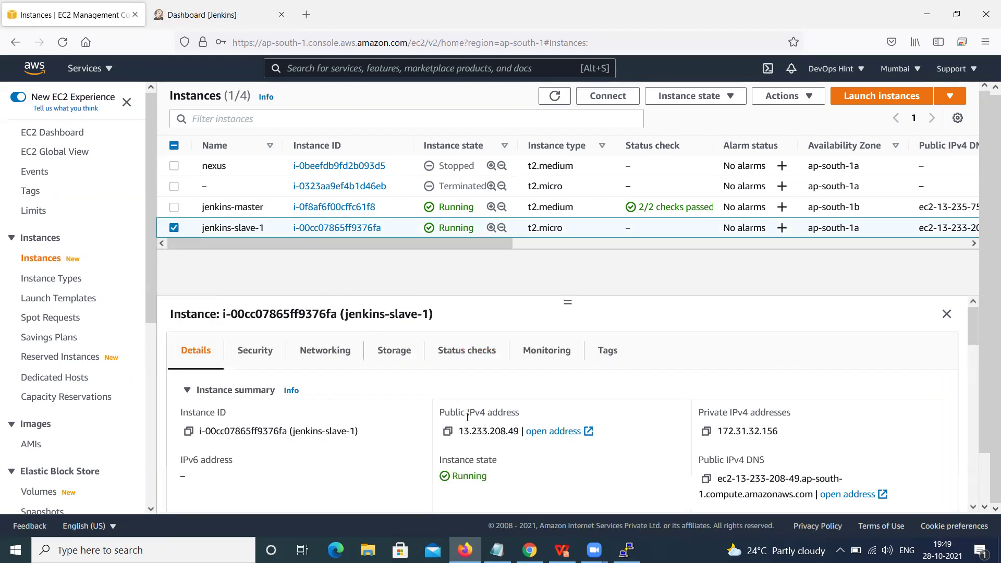
left_click(447, 433)
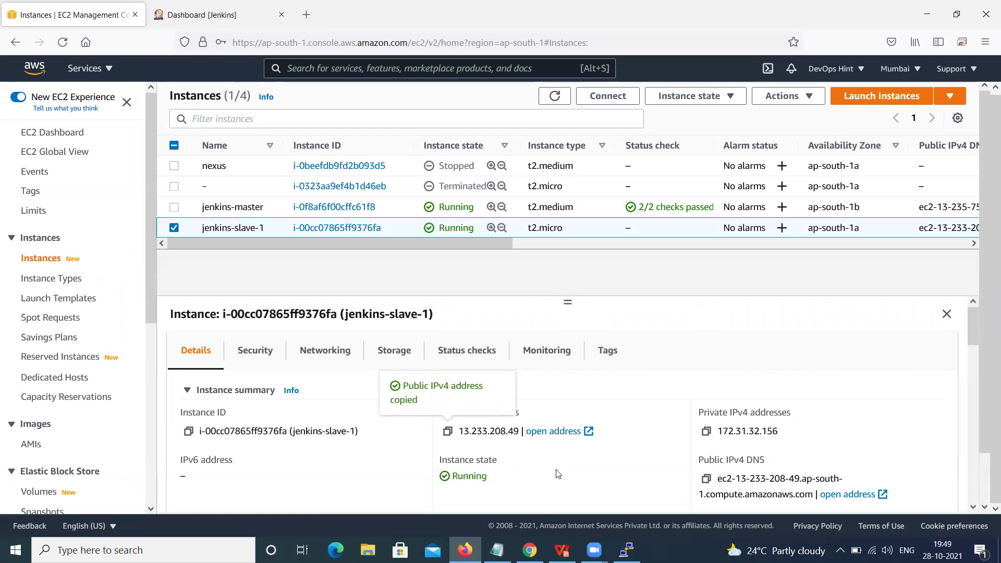
key("super+d")
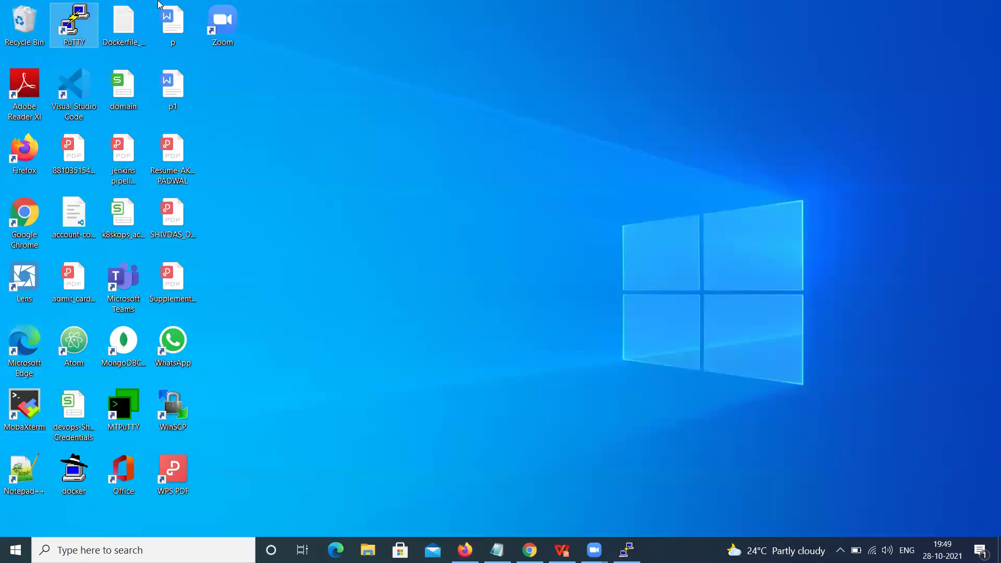
double_click(73, 22)
key("ctrl+v")
Step: Set the SSH authentication private key to the devopshint file in the SNAPSHOTS\FT folder on drive D
left_click(376, 336)
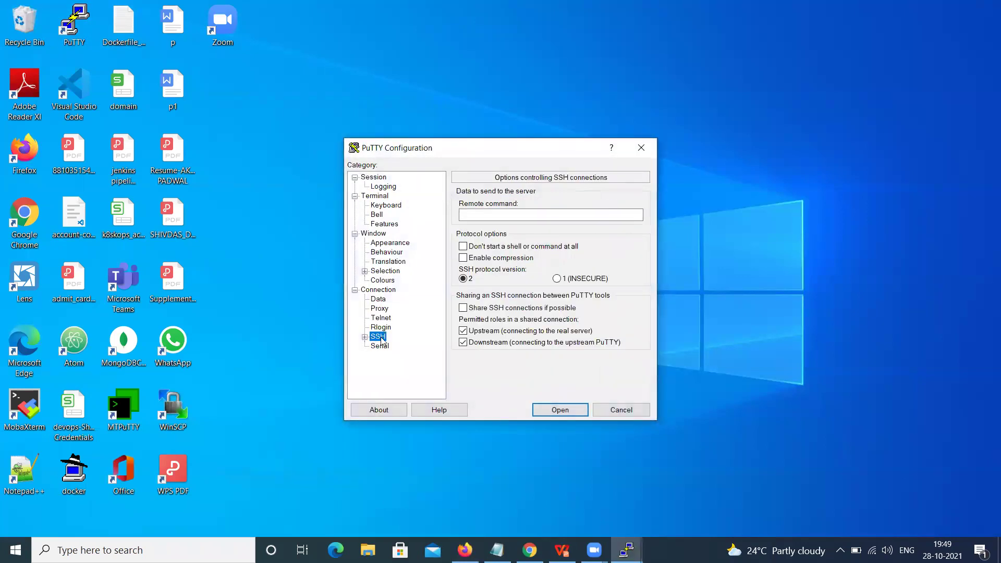
left_click(365, 337)
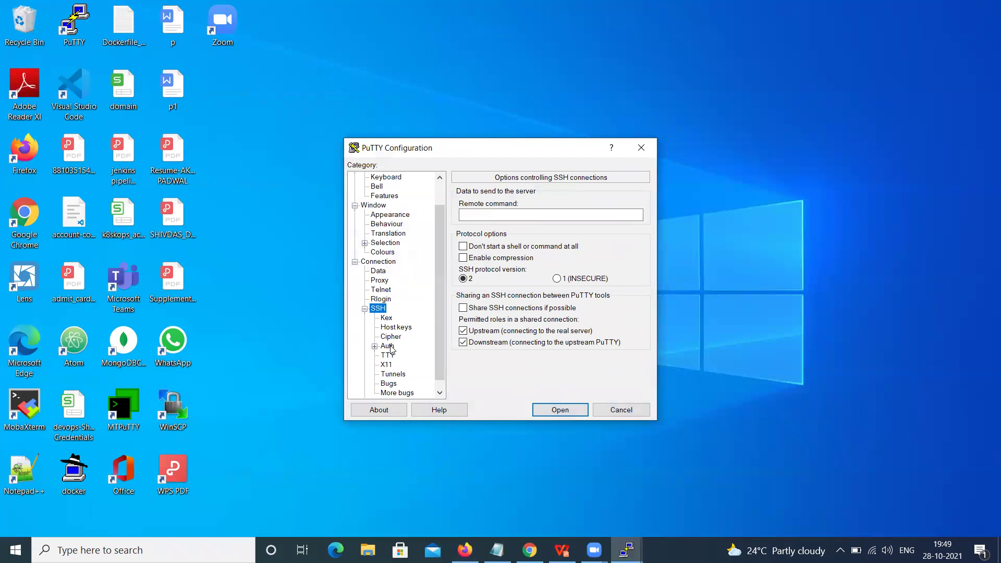
left_click(389, 347)
left_click(622, 324)
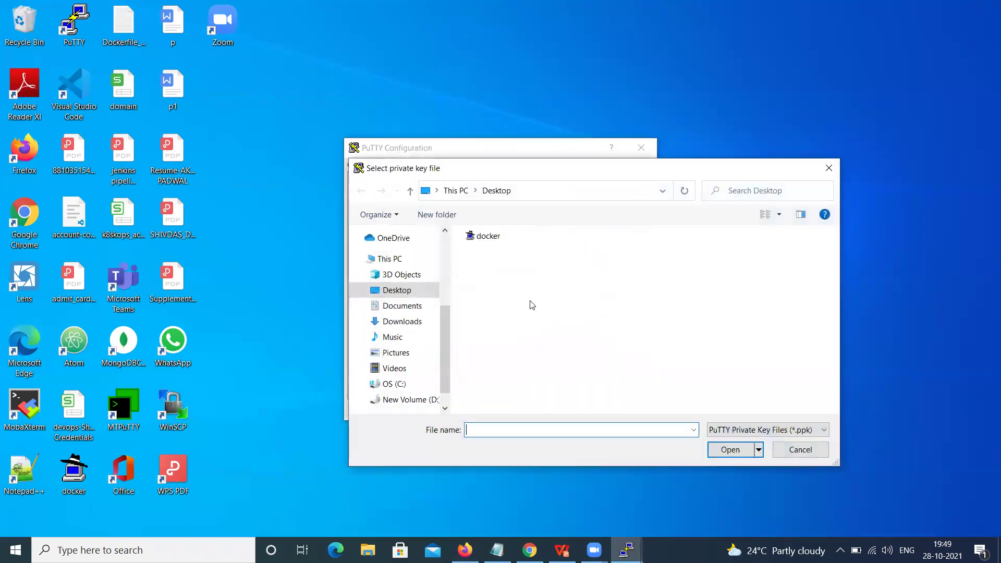
left_click(413, 400)
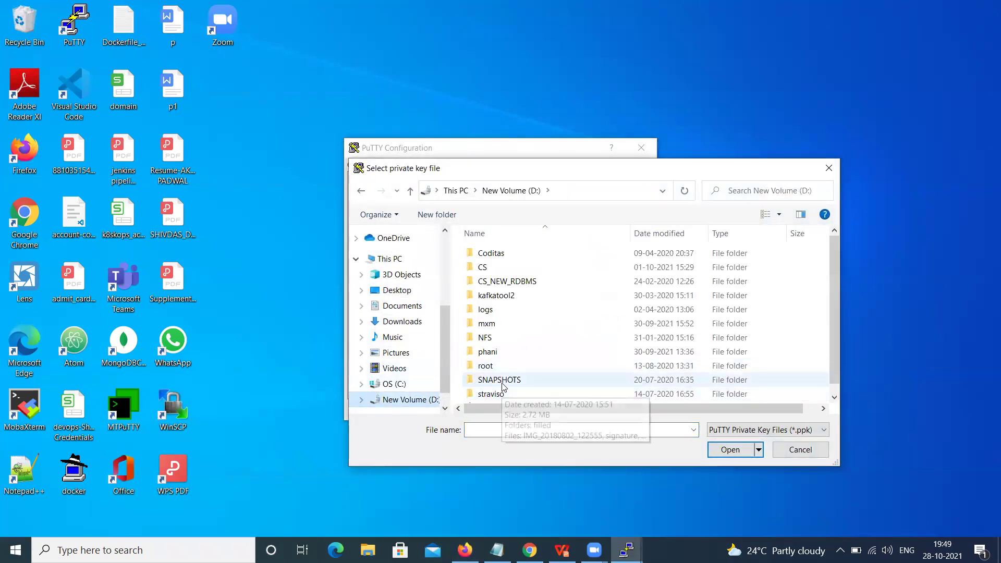
double_click(503, 386)
double_click(488, 257)
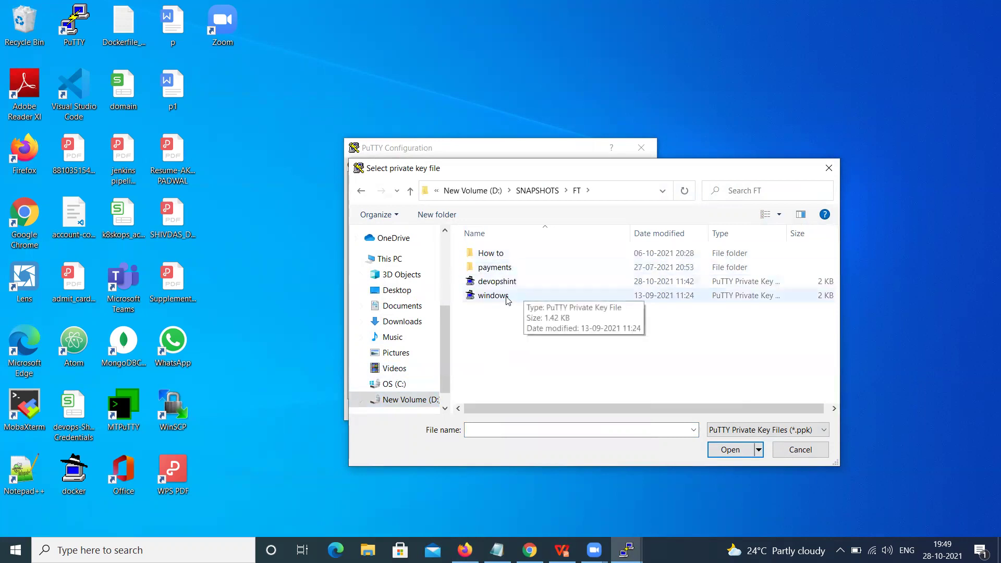
left_click(510, 285)
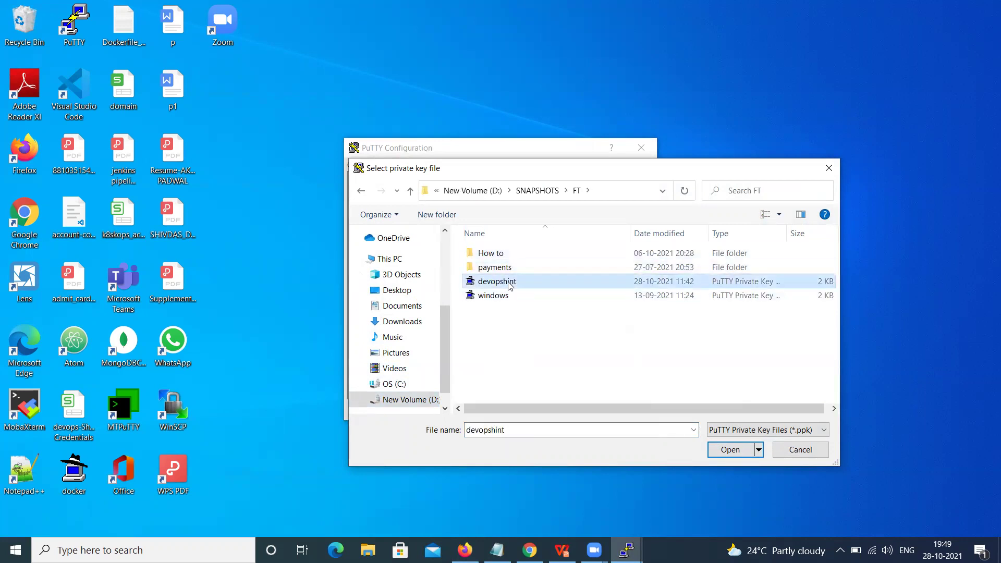
left_click(728, 451)
Step: Open the SSH connection, accept the host key, log in as ubuntu and maximize the terminal window
left_click(557, 410)
left_click(455, 371)
type("ubuntu4")
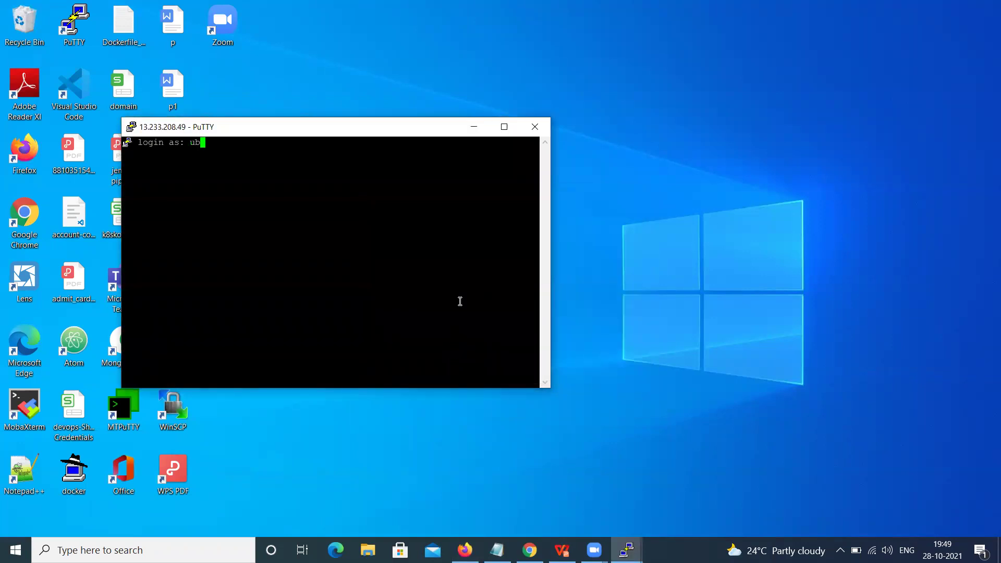
key("BackSpace")
key("Return")
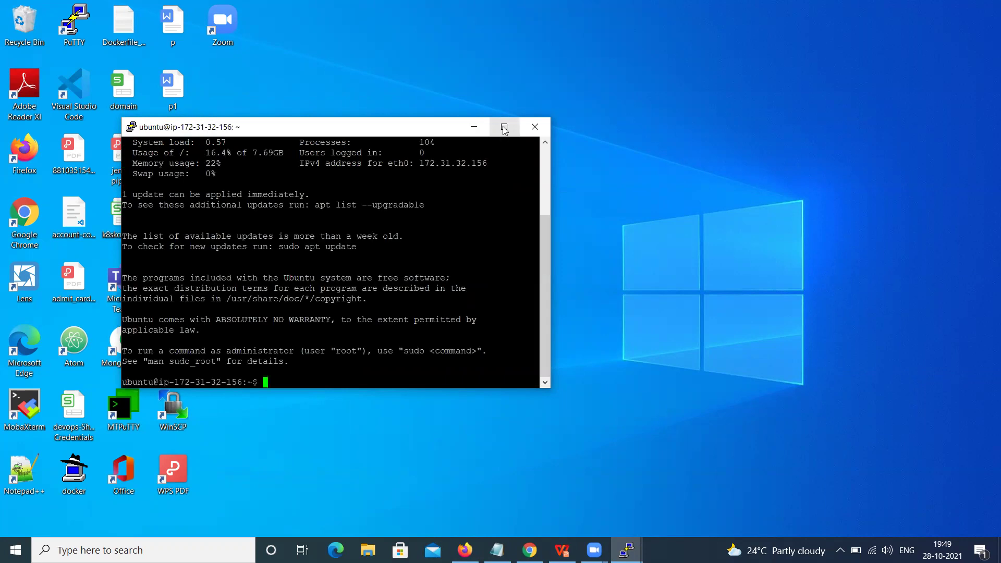
left_click(504, 127)
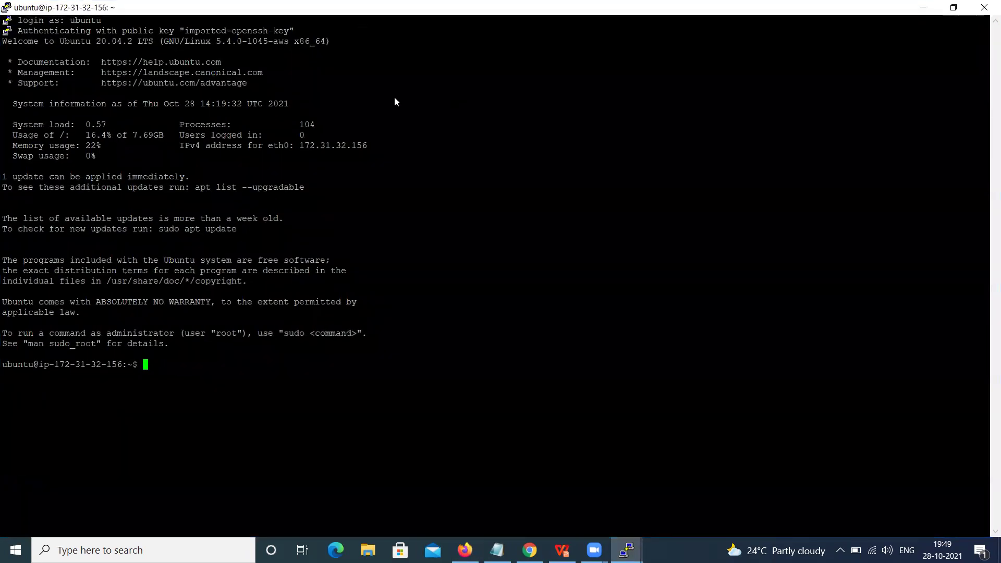
Step: Set the terminal font to 16-point Courier New and clear the screen with the clear command
right_click(359, 8)
left_click(391, 170)
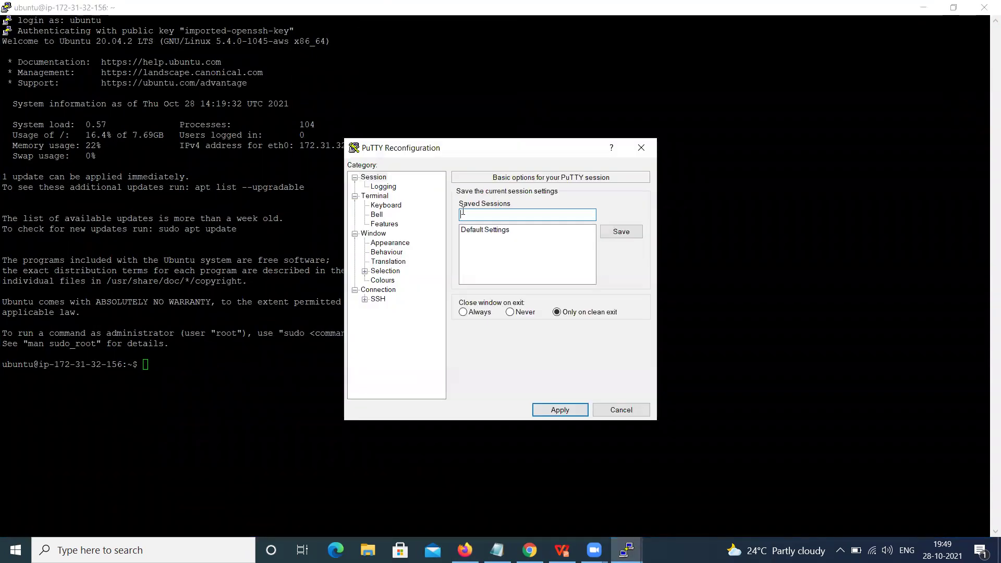
left_click(390, 243)
left_click(617, 272)
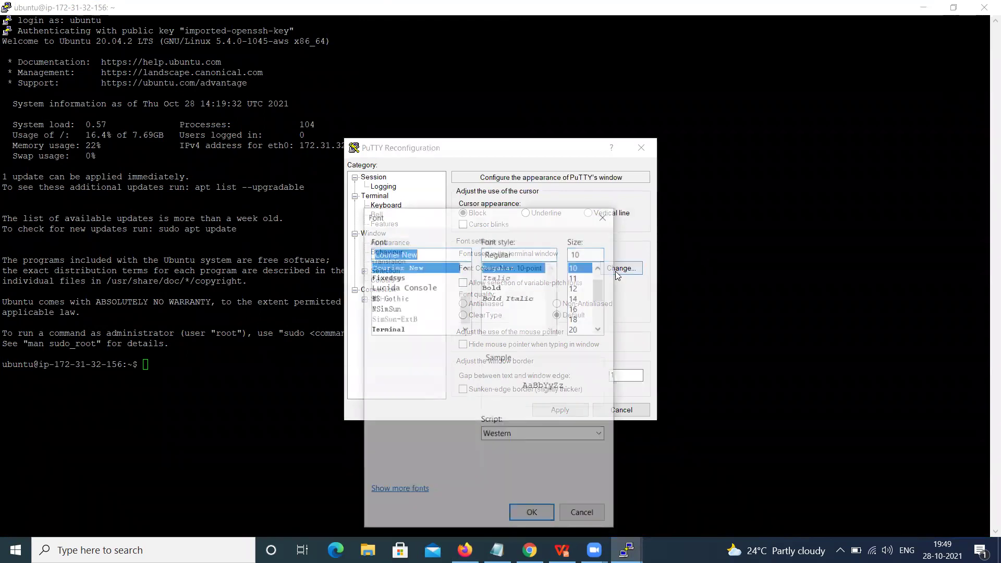
left_click(574, 310)
left_click(538, 513)
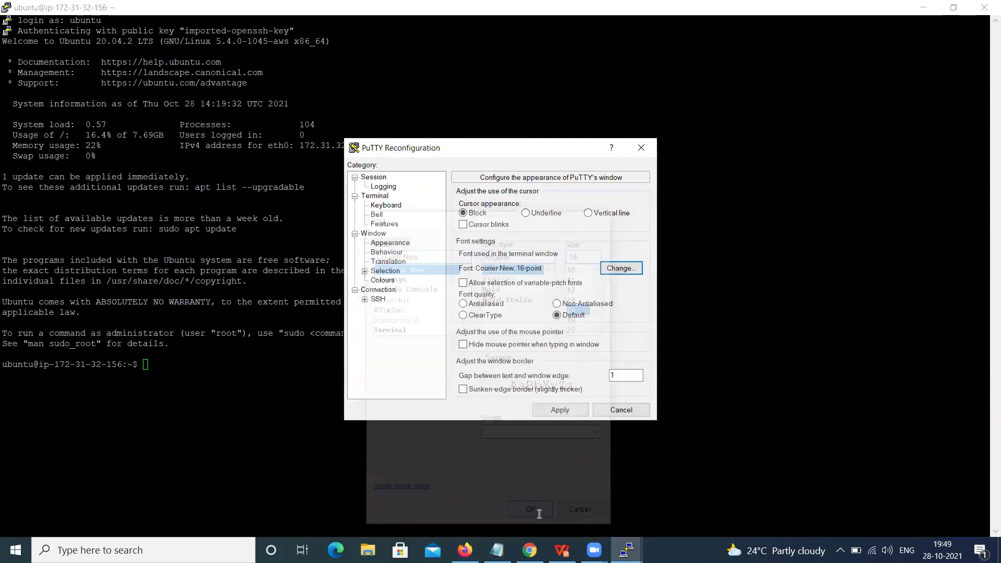
left_click(561, 411)
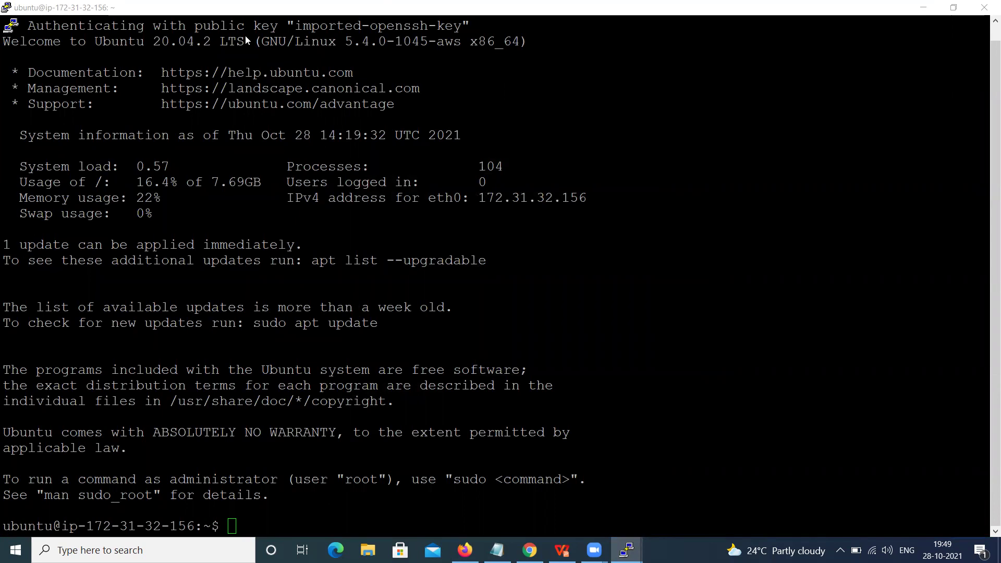
left_click(316, 495)
type("clear")
key("Return")
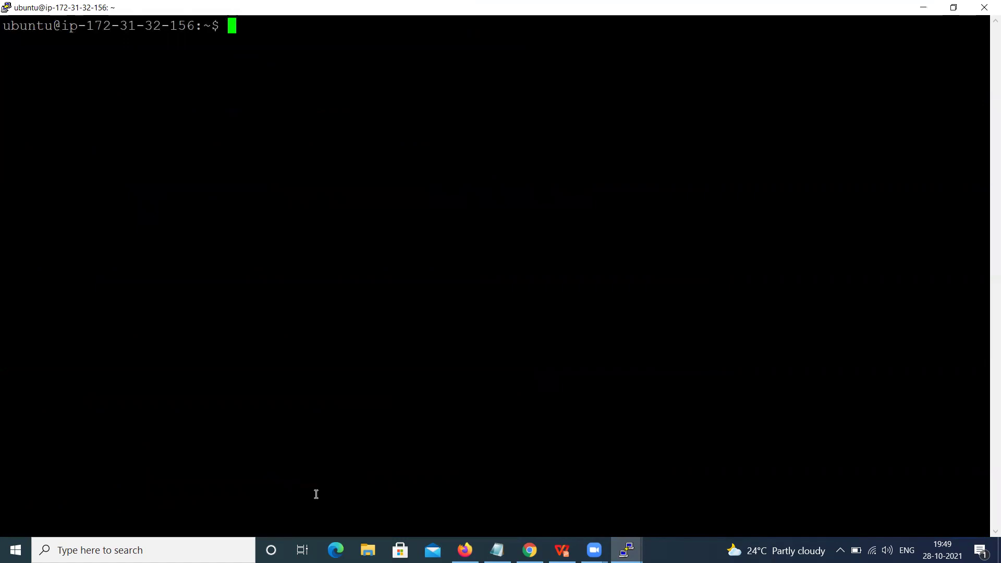
Step: Copy the sudo apt update command from the Jenkins- Master and Slave setup notes in Notepad and run it in the jenkins-slave-1 terminal
left_click(497, 551)
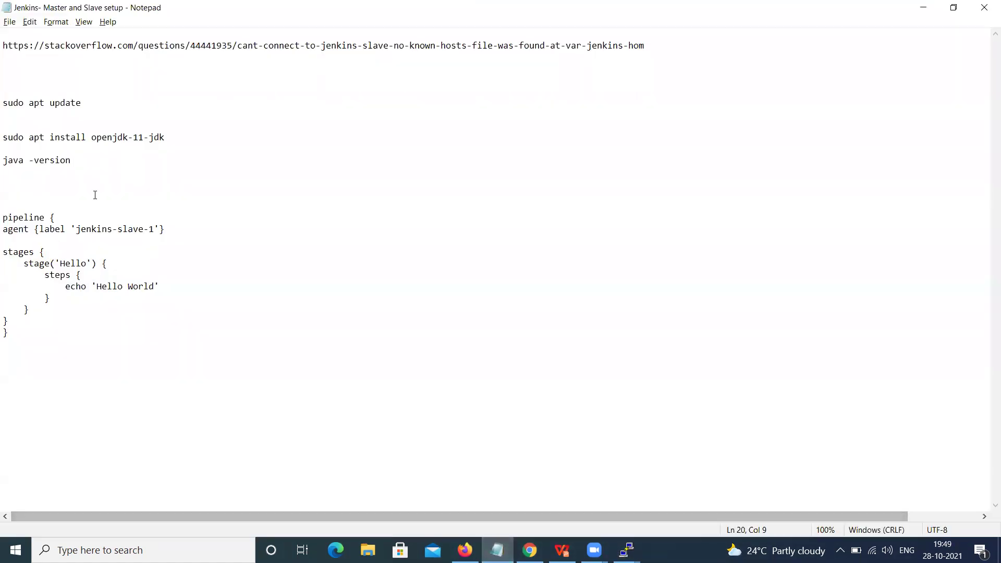
left_click_drag(81, 109, 4, 104)
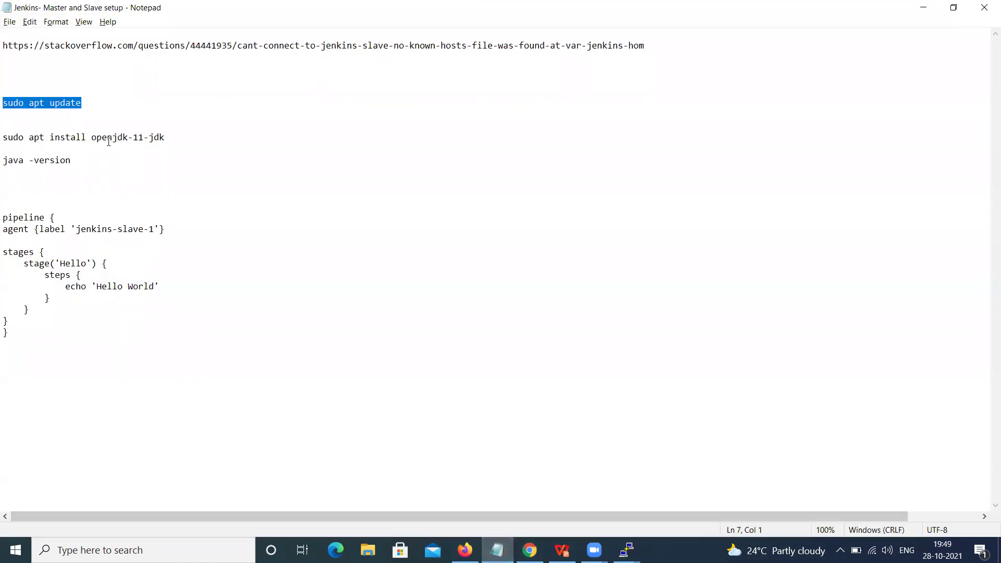
key("ctrl+c")
key("alt+Tab")
right_click(330, 125)
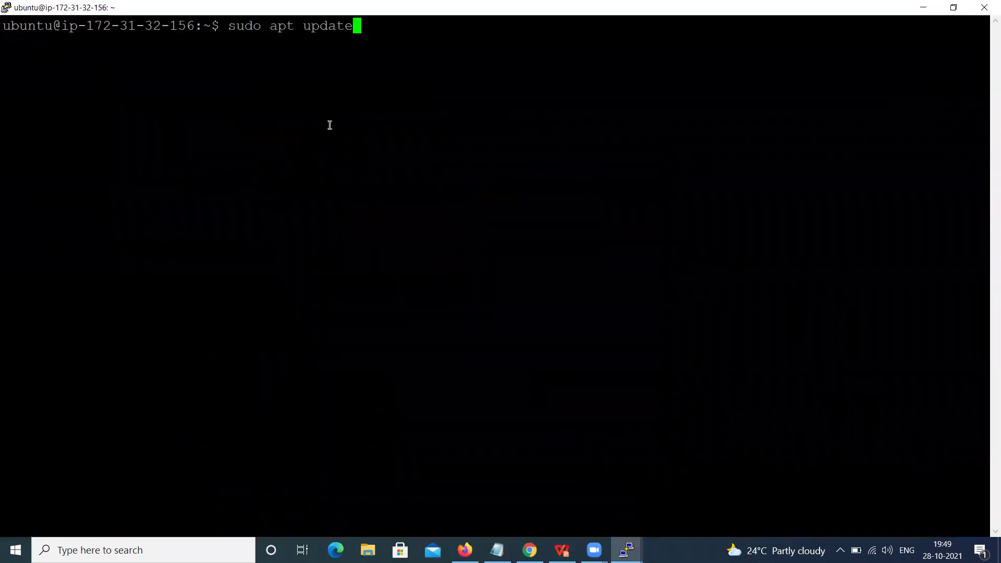
key("Return")
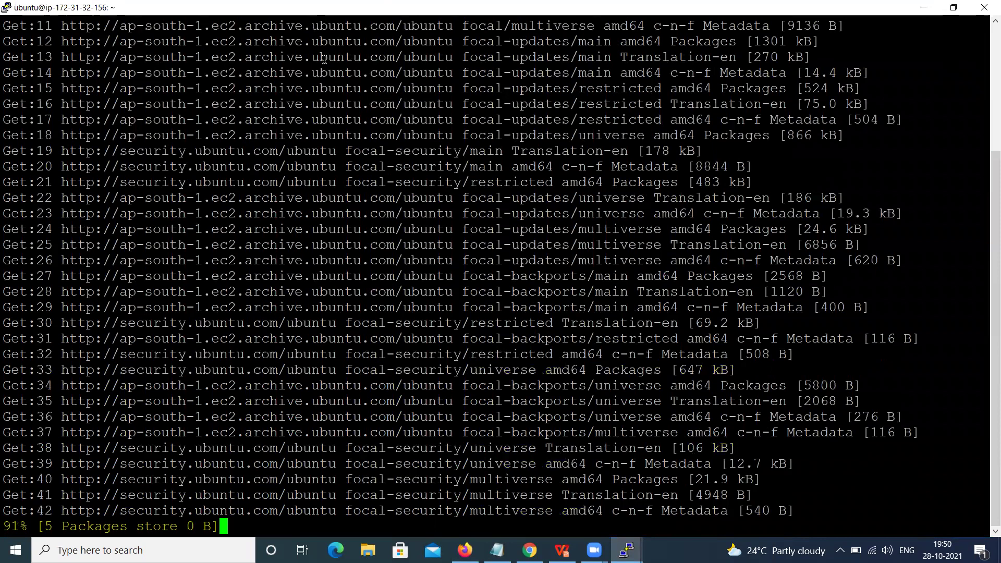
left_click(590, 496)
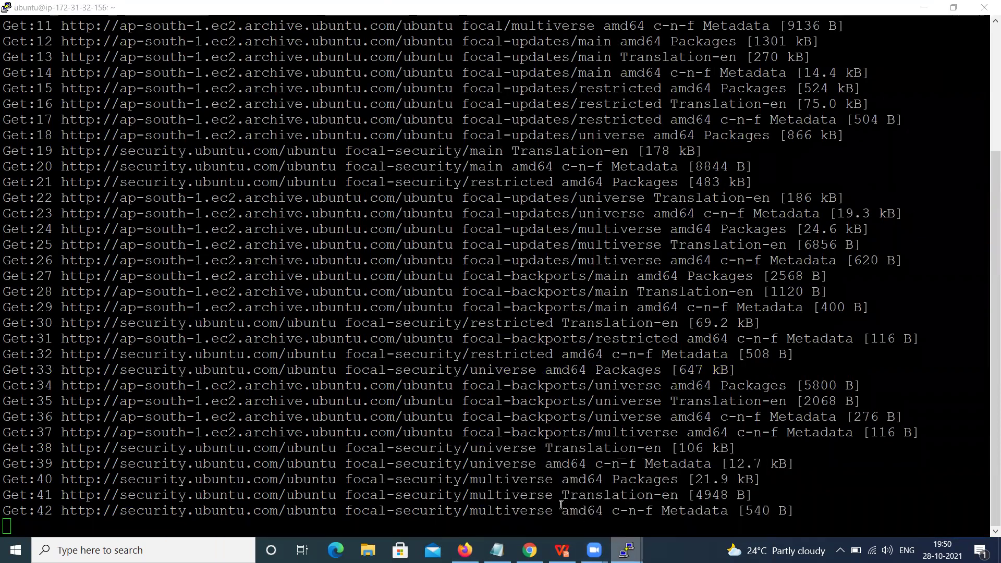
mouse_move(627, 550)
left_click(696, 493)
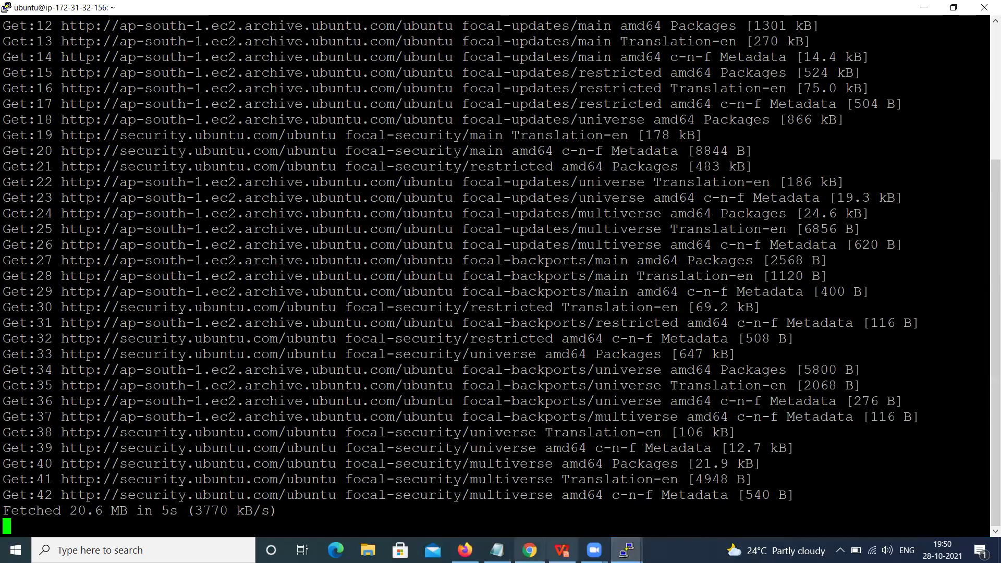
Step: Copy sudo apt install openjdk-11-jdk from the Notepad setup notes, run it in the jenkins-slave-1 terminal and confirm the installation with y
mouse_move(497, 550)
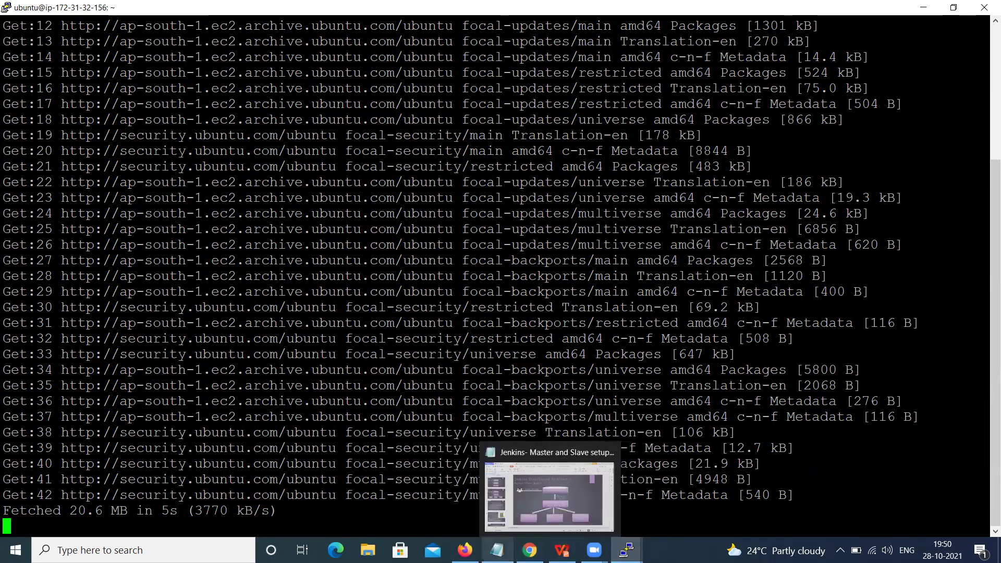
left_click(495, 503)
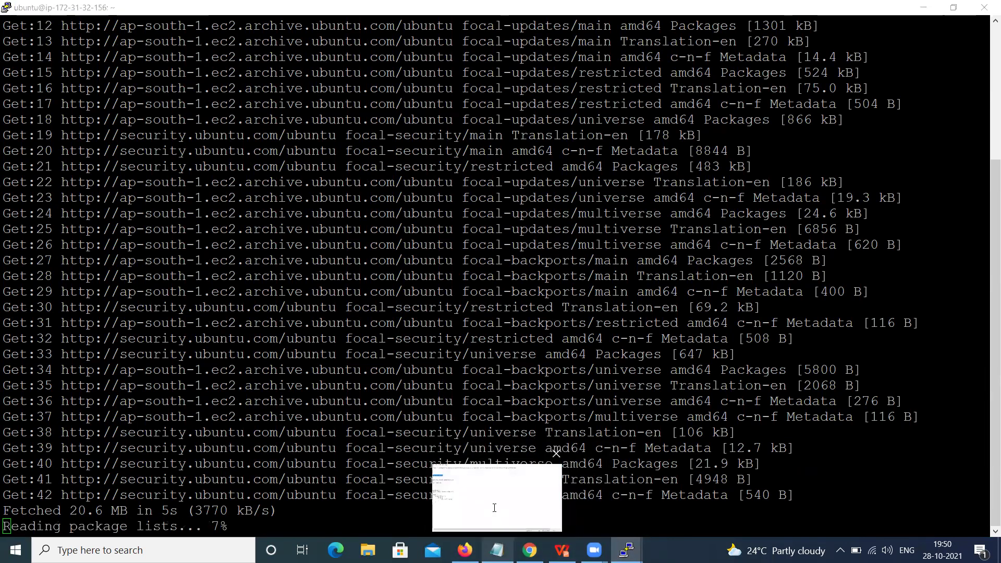
left_click_drag(170, 136, 4, 137)
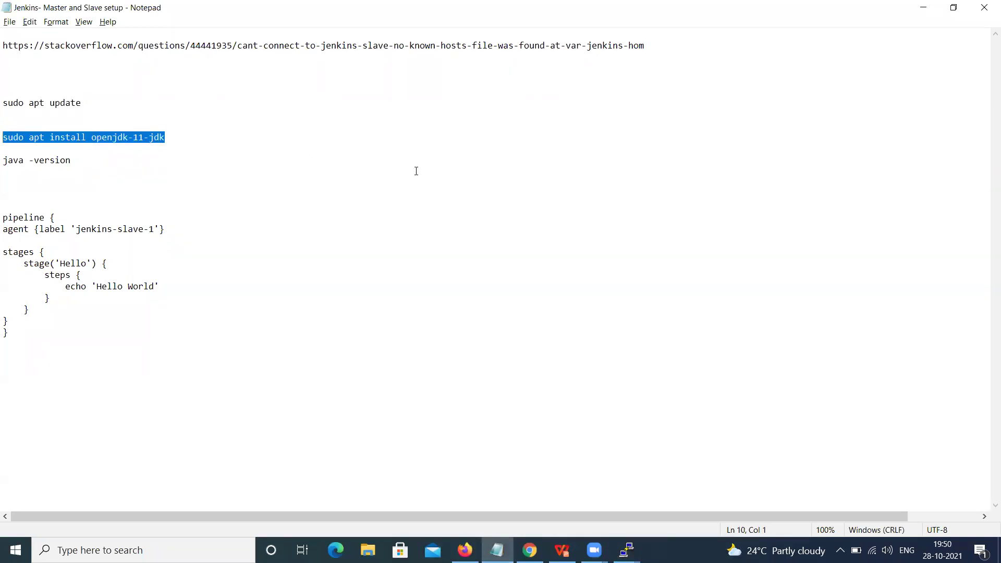
mouse_move(627, 550)
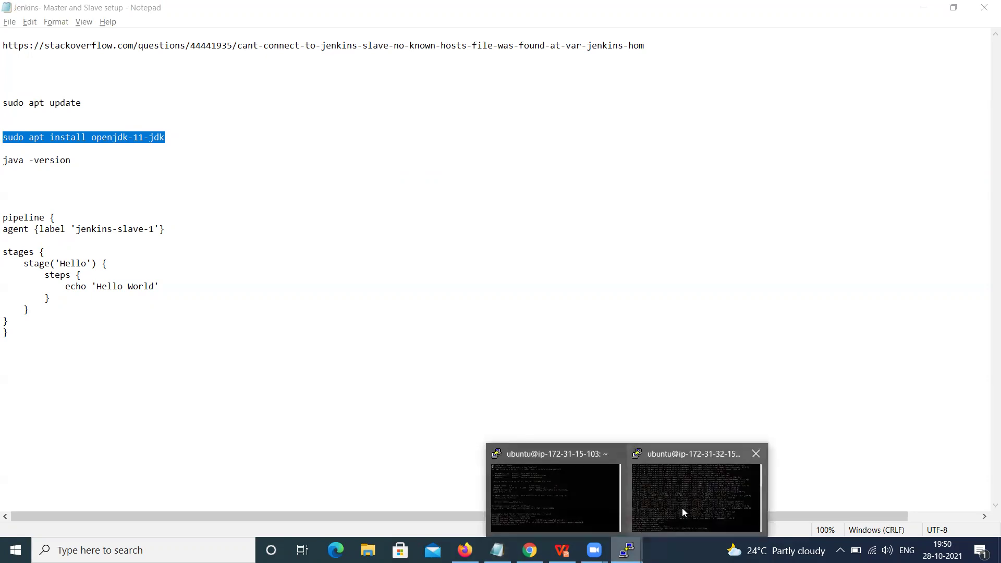
left_click(658, 494)
type("clear")
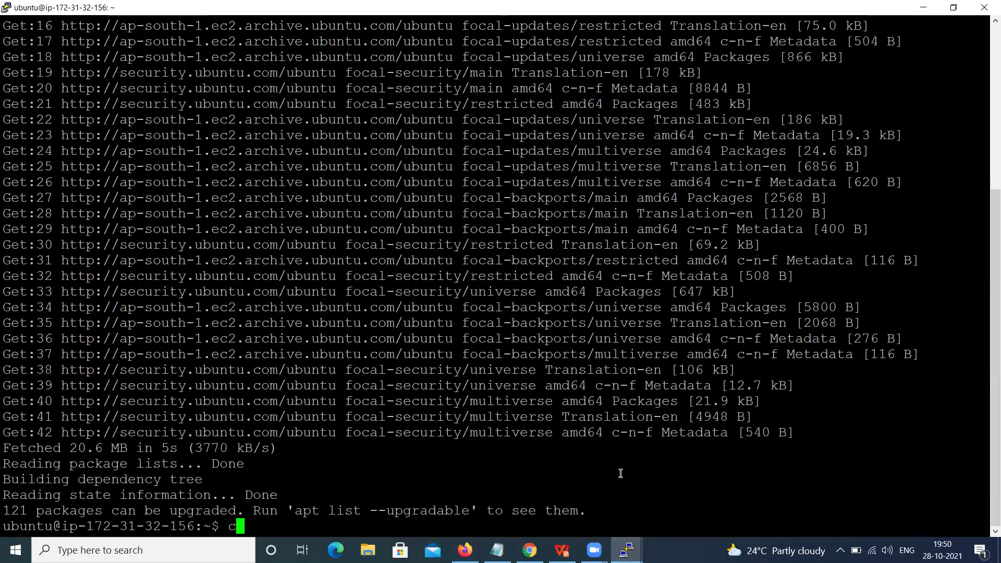
key("Return")
right_click(484, 149)
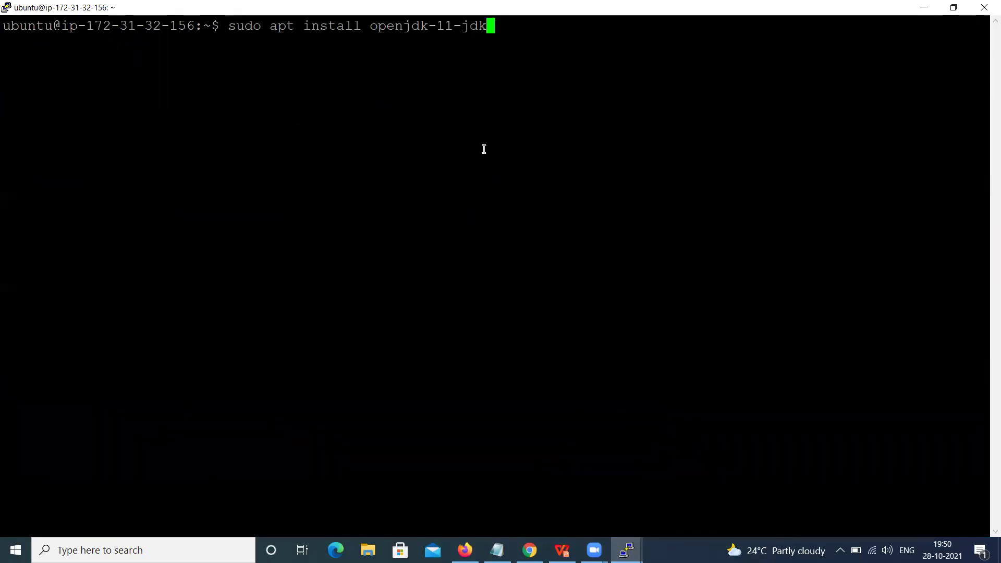
key("Return")
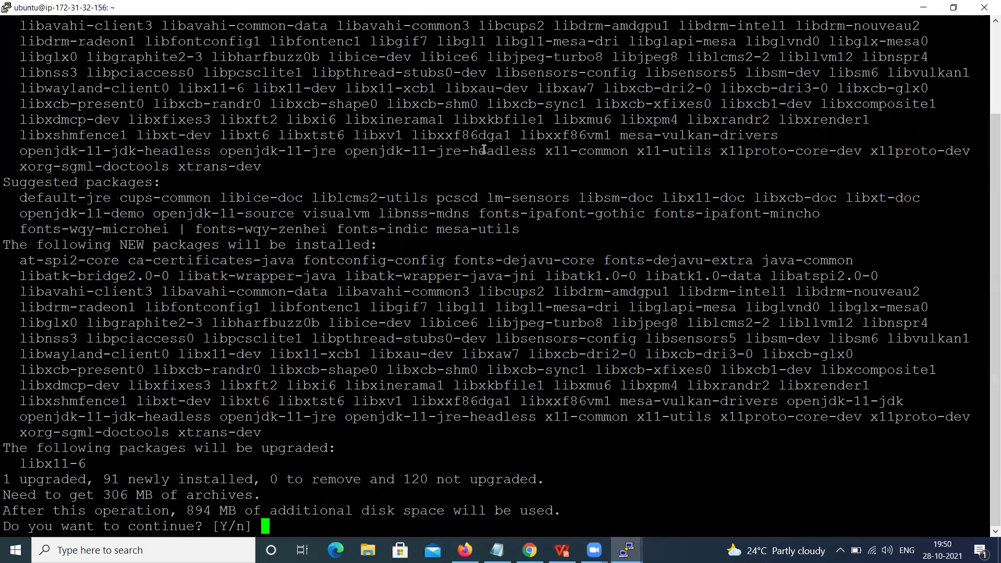
type("y")
key("Return")
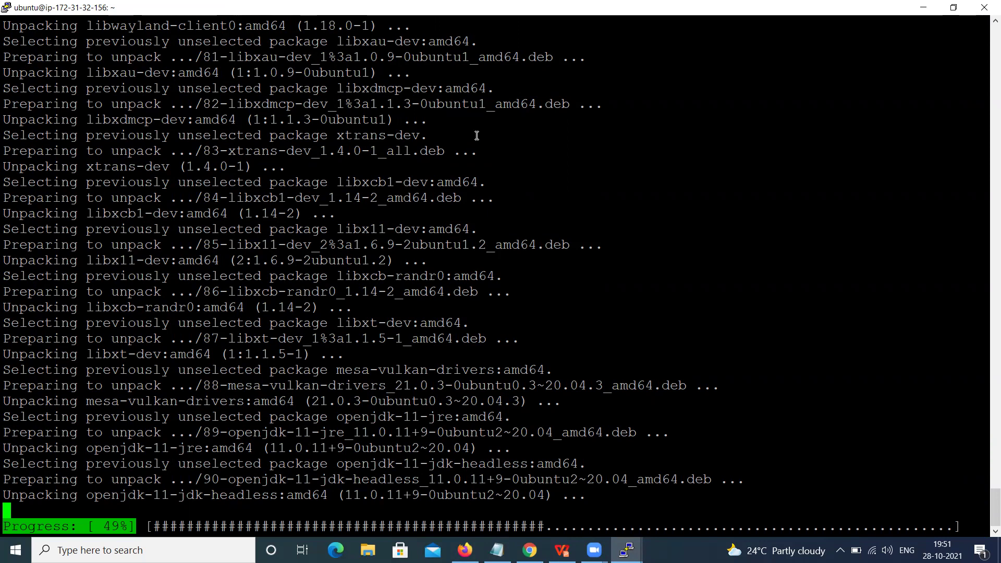
Step: Clear the jenkins-slave-1 terminal and check the installed Java version with java -version
left_click(497, 550)
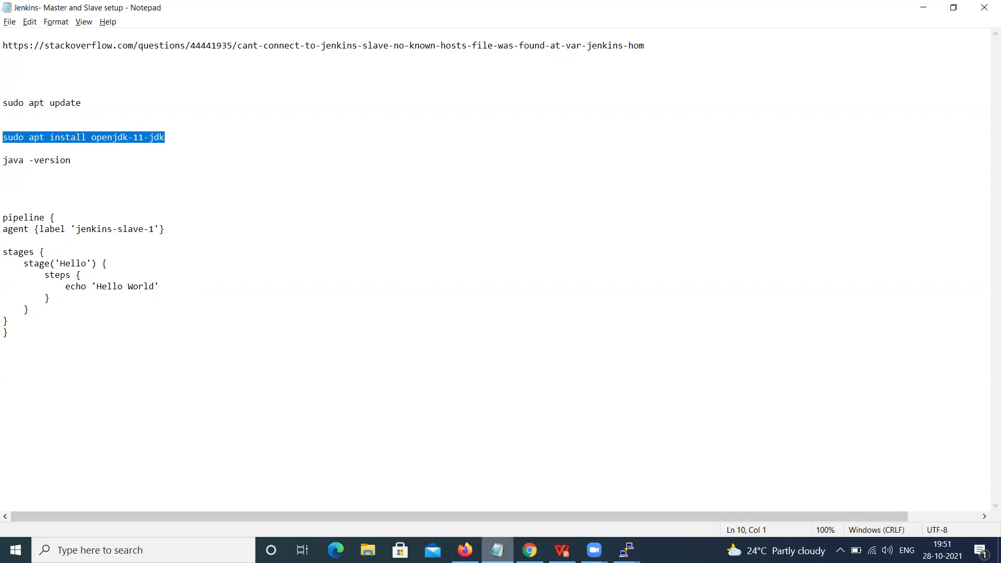
mouse_move(627, 551)
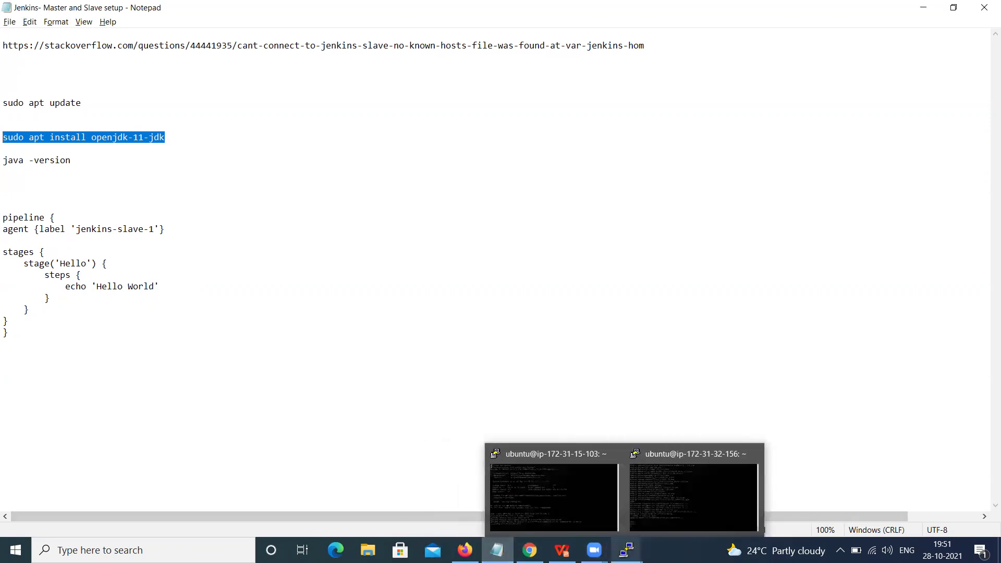
left_click(647, 513)
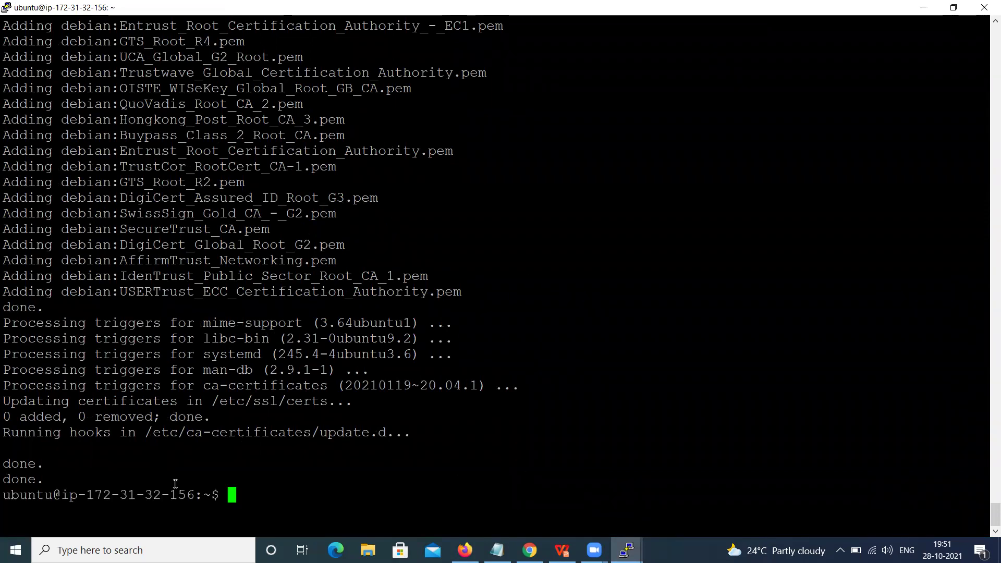
type("clear")
key("Return")
type("java ")
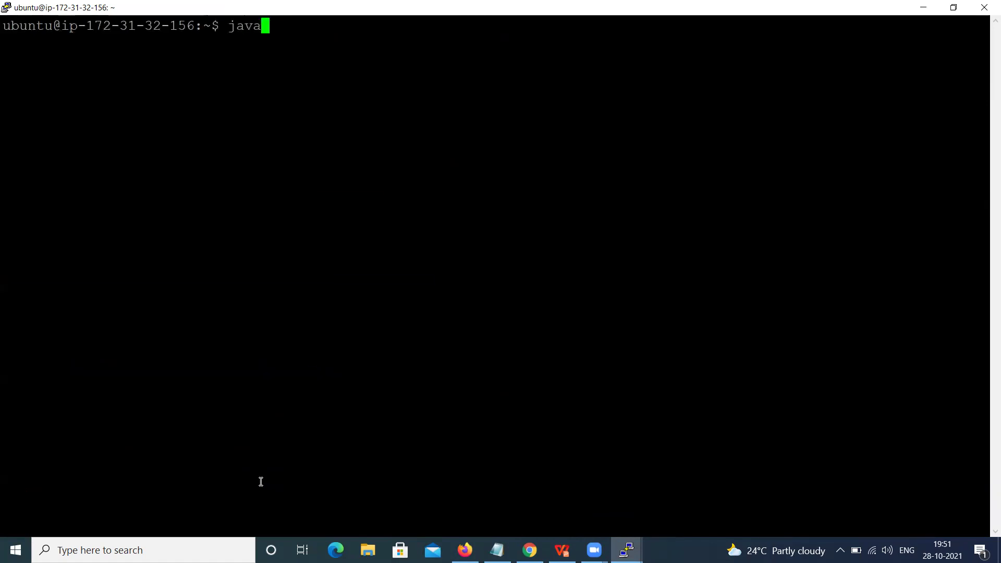
type("-version")
key("Return")
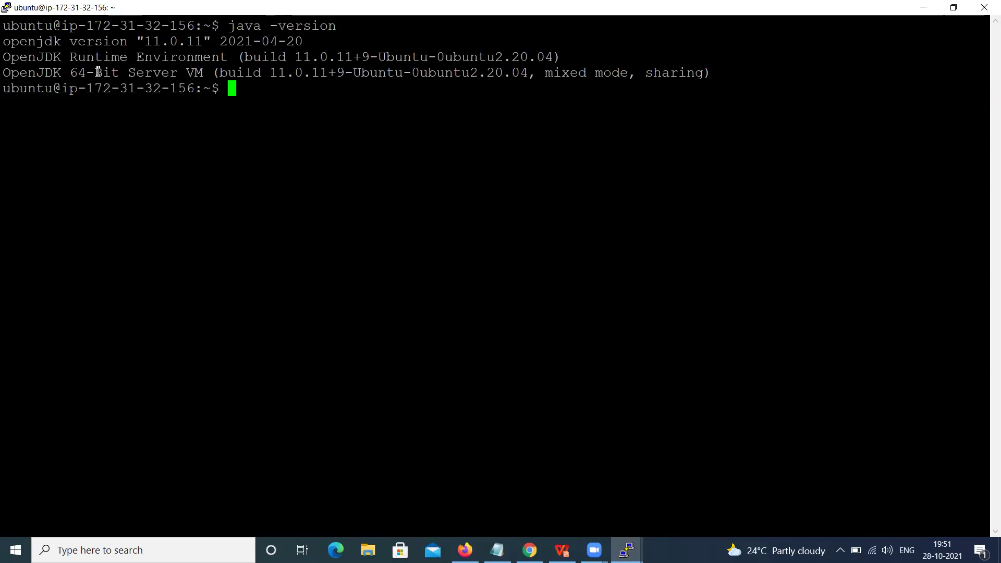
left_click_drag(10, 41, 212, 41)
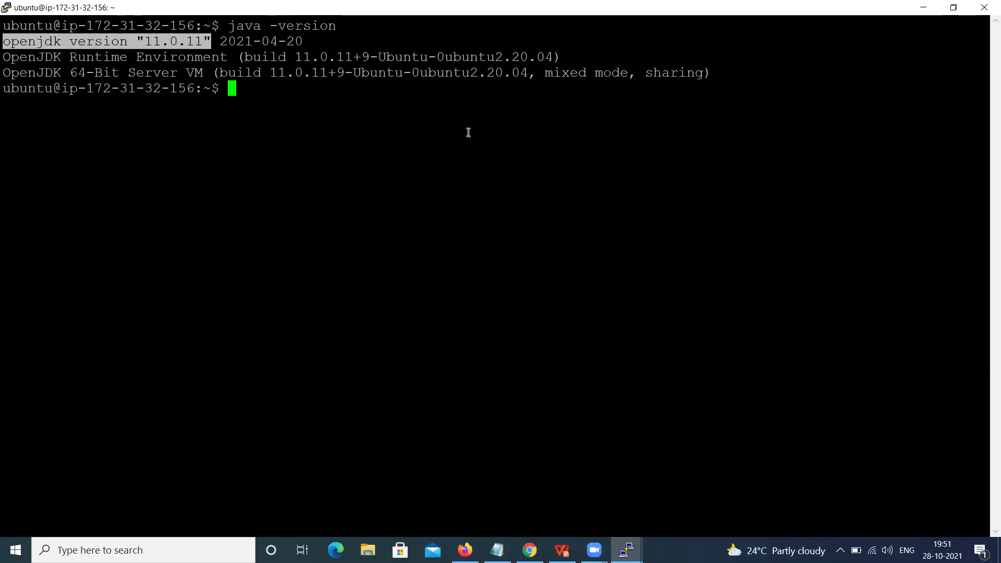
left_click(396, 285)
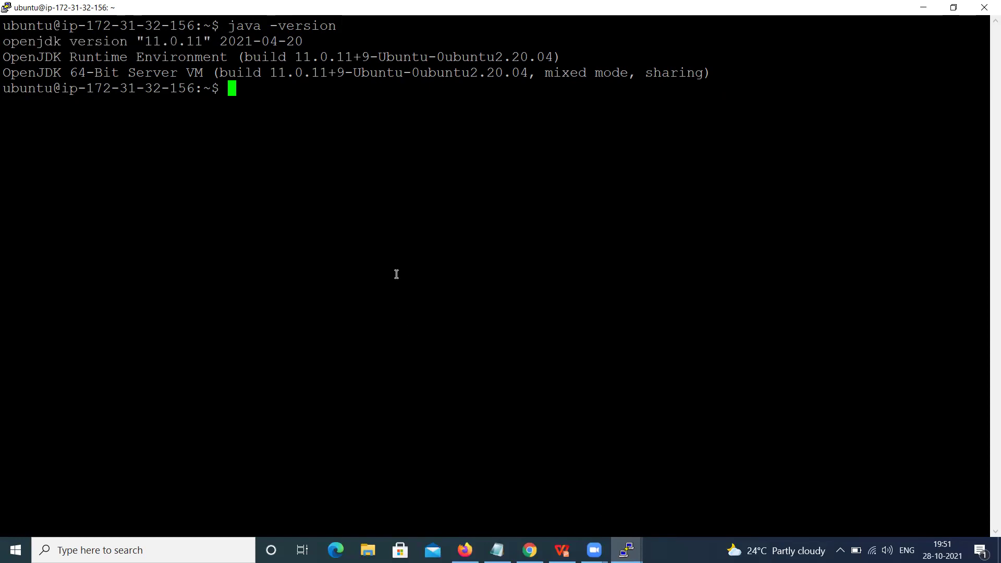
Step: Check the contents and path of the current directory, then create a jenkins folder there with sudo mkdir and list it
type("ls")
key("Return")
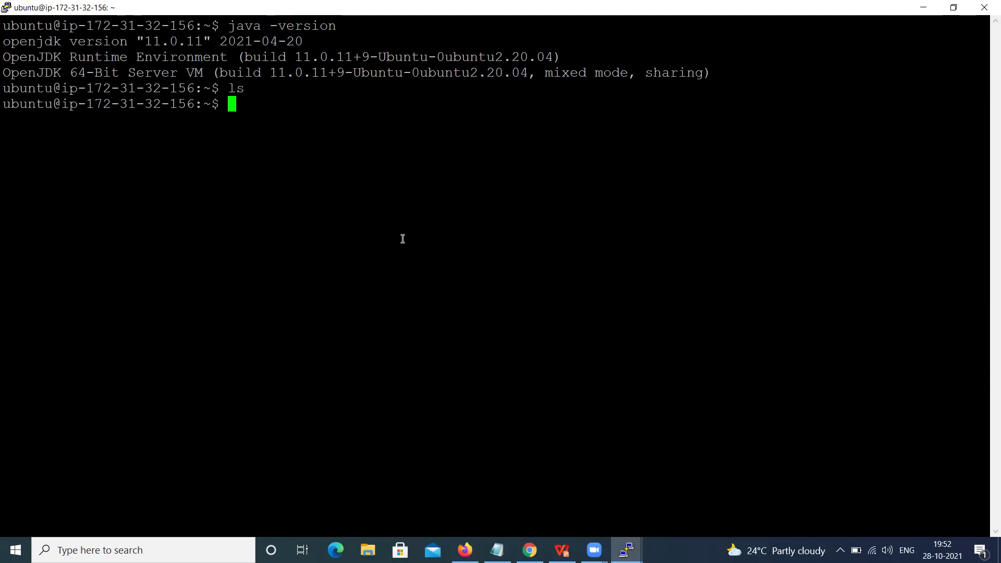
type("pwd")
key("Return")
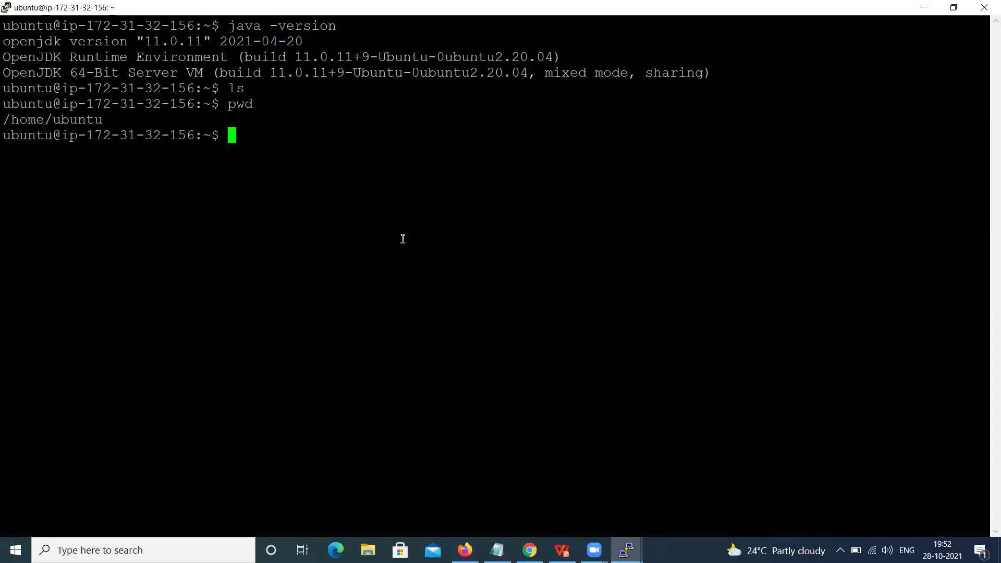
type("sudo mkdir ")
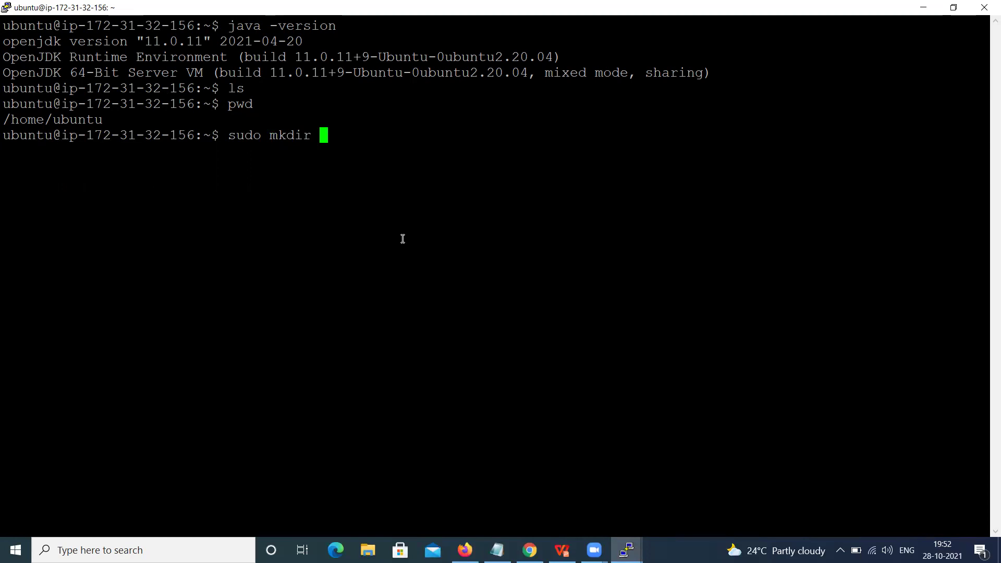
type("jenkins")
key("Return")
type("ls")
key("Return")
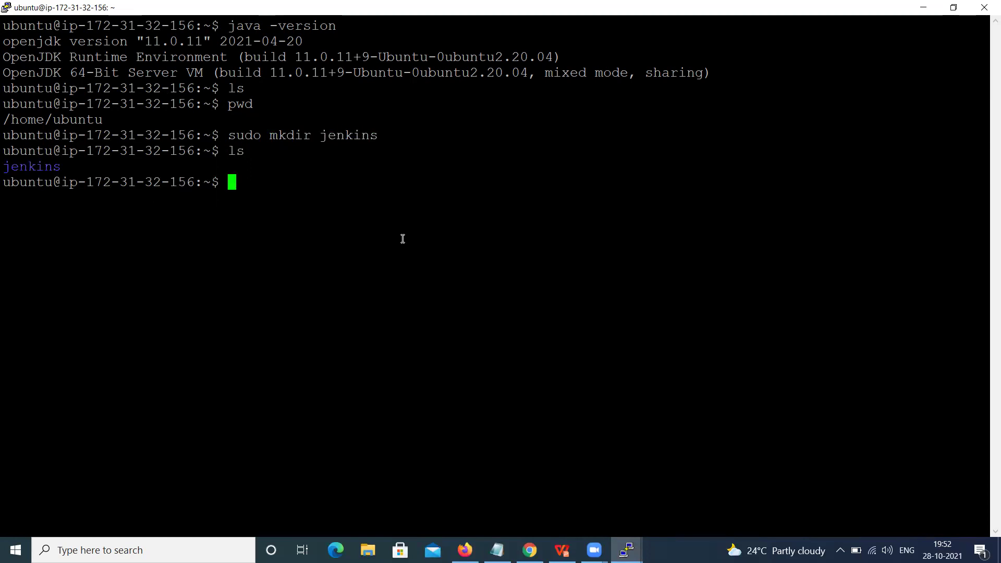
Step: Give the jenkins folder full permissions with sudo chmod 777 -R jenkins and list the directory again
type("sudo chmod 7")
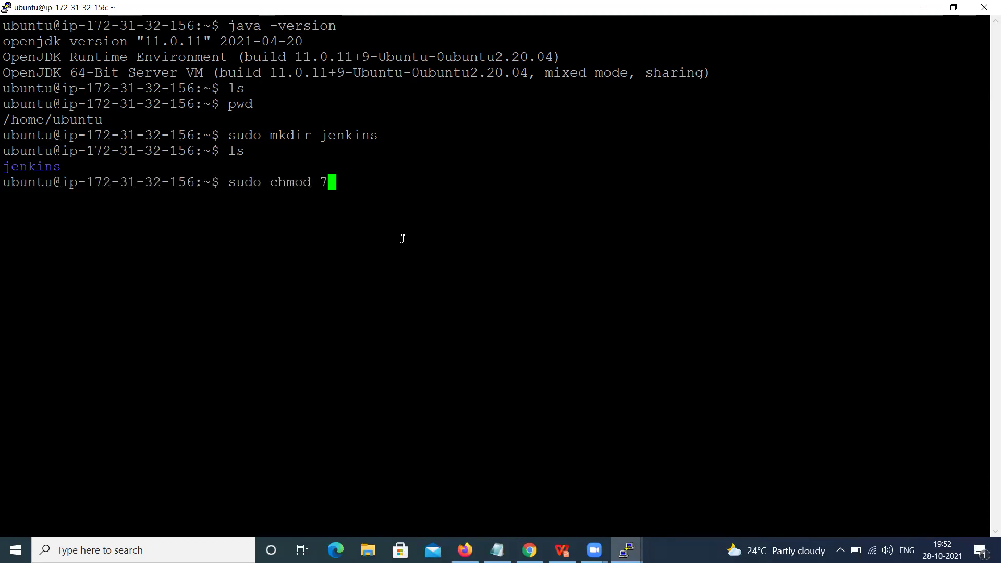
type("77 -R jenkins")
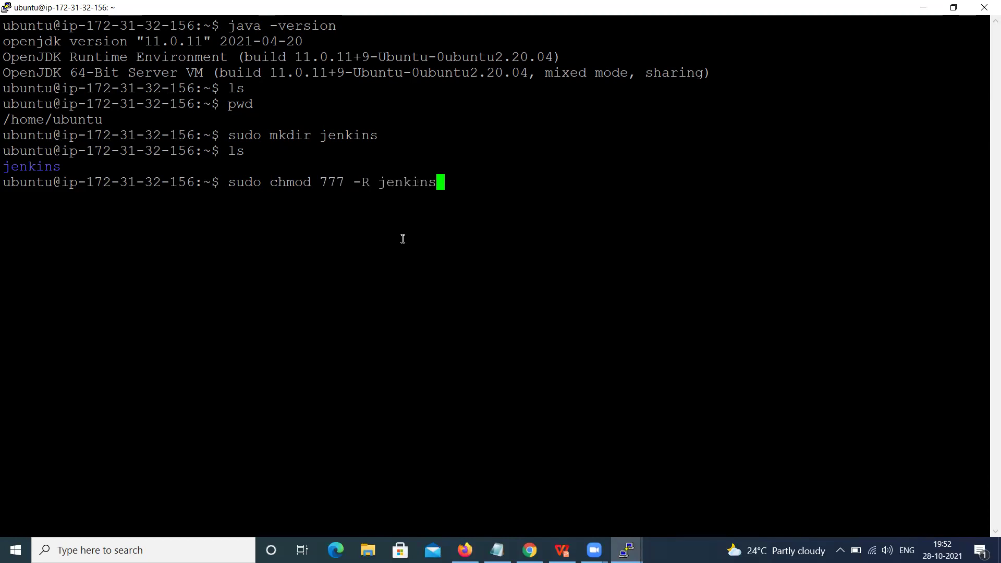
key("Return")
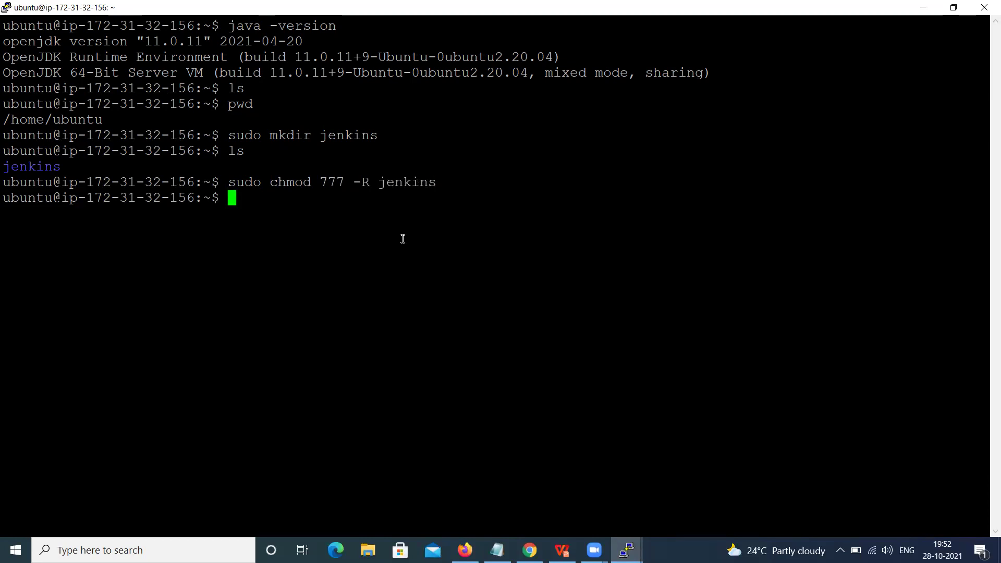
type("ls")
key("Return")
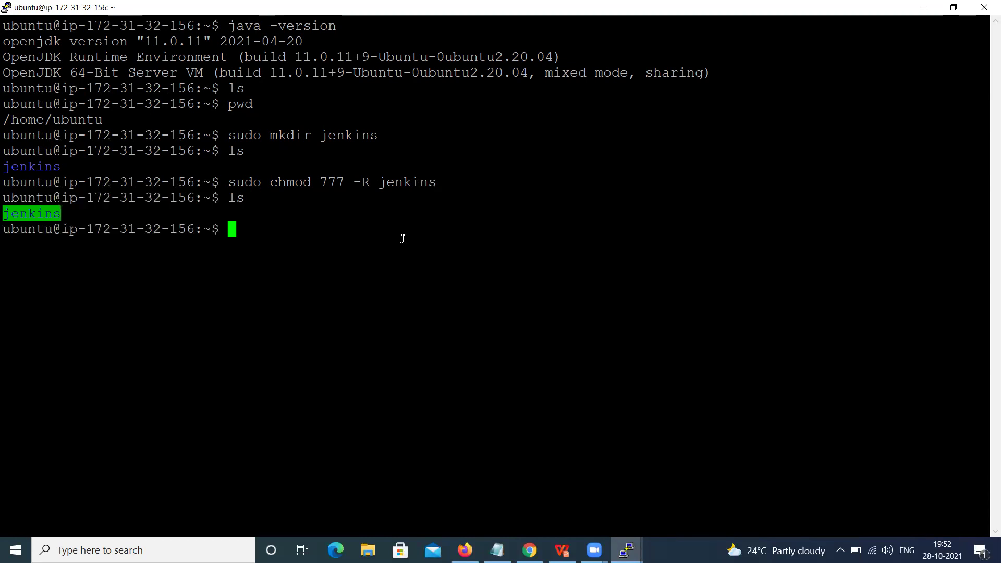
Step: Change into the jenkins folder, list its contents, print its path with pwd and copy /home/ubuntu/jenkins
type("cd j")
key("Tab")
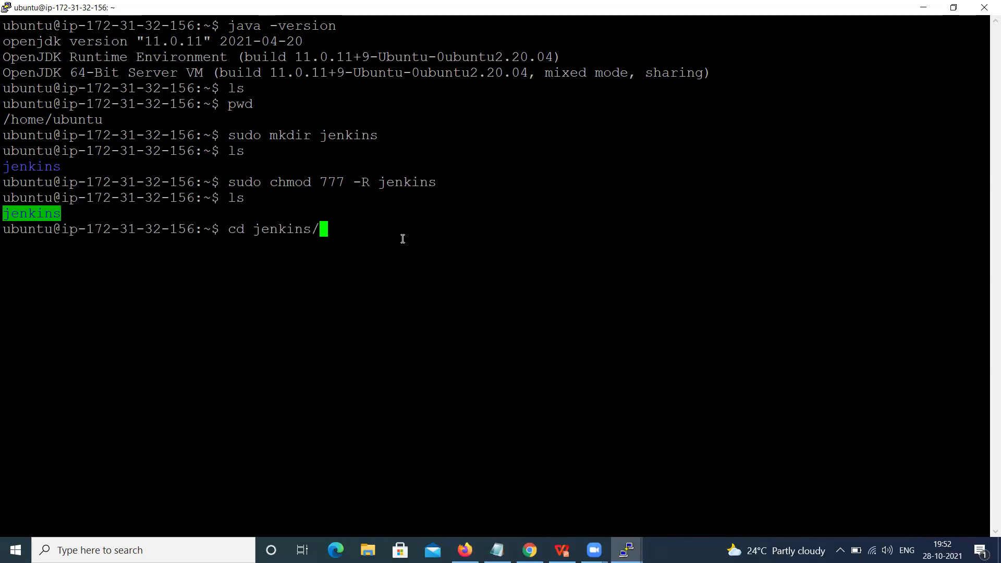
key("Return")
type("ls")
key("Return")
type("pwd")
key("Return")
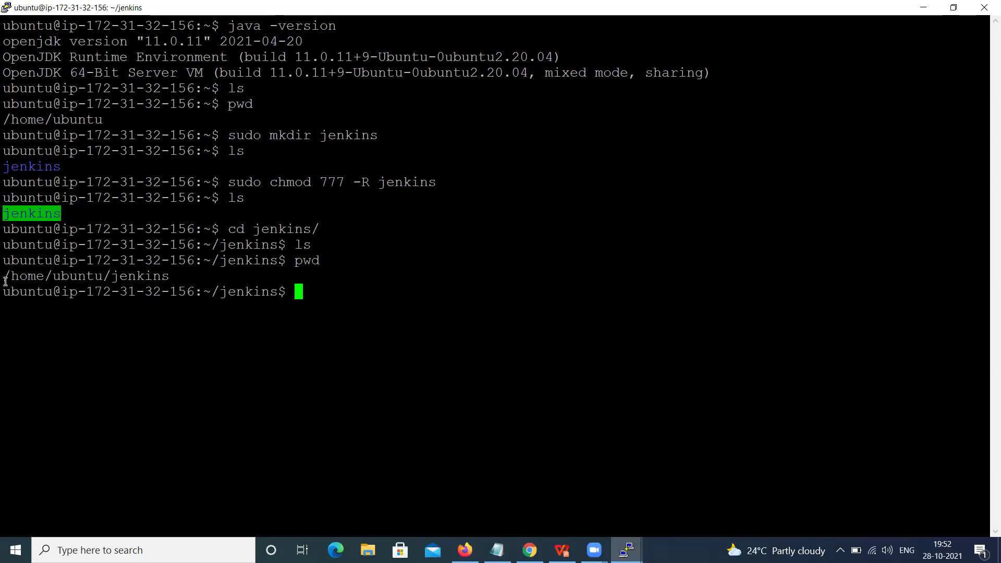
left_click_drag(5, 276, 167, 277)
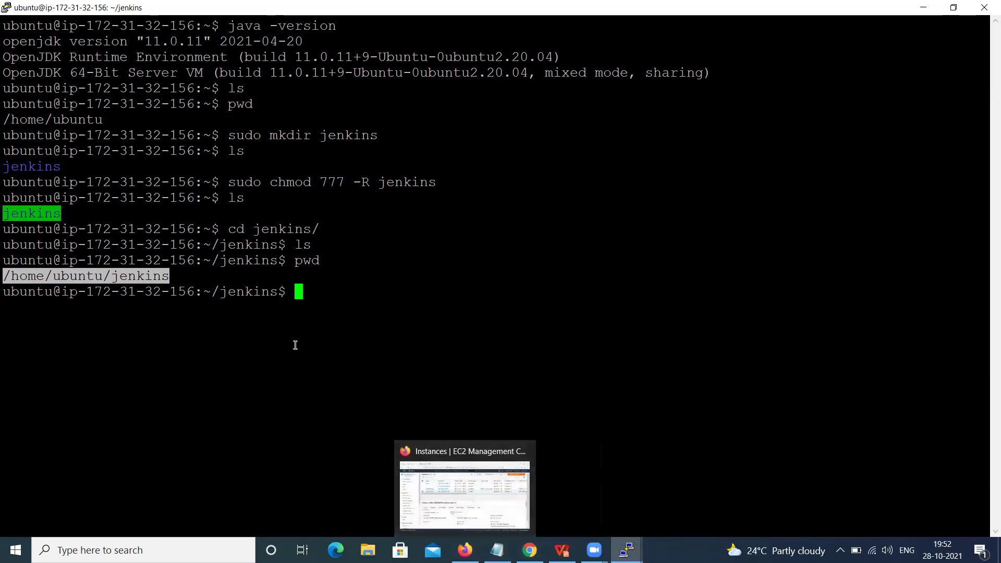
Step: Switch to the Jenkins dashboard in Firefox and open the Manage Nodes and Clouds page
left_click(466, 550)
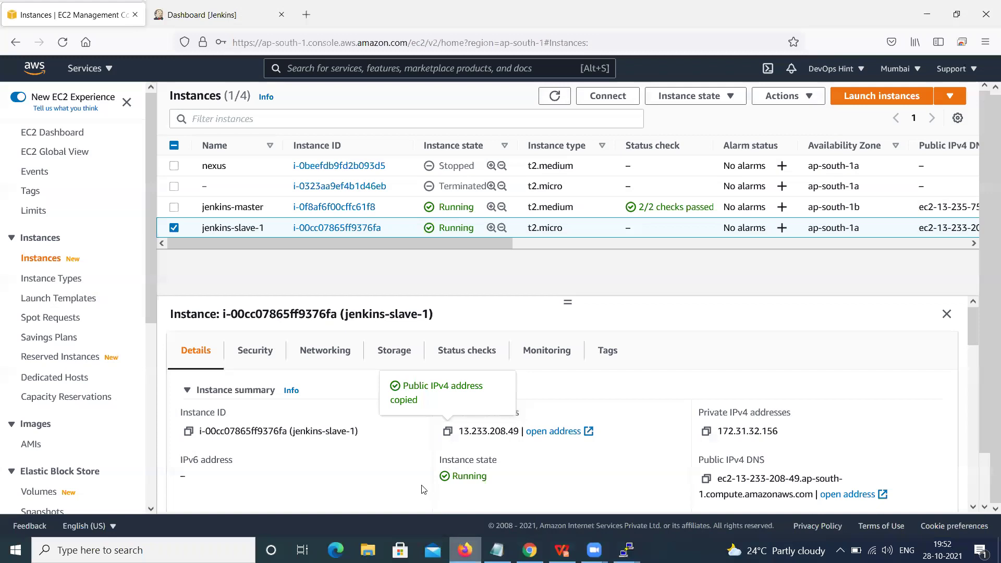
left_click(234, 18)
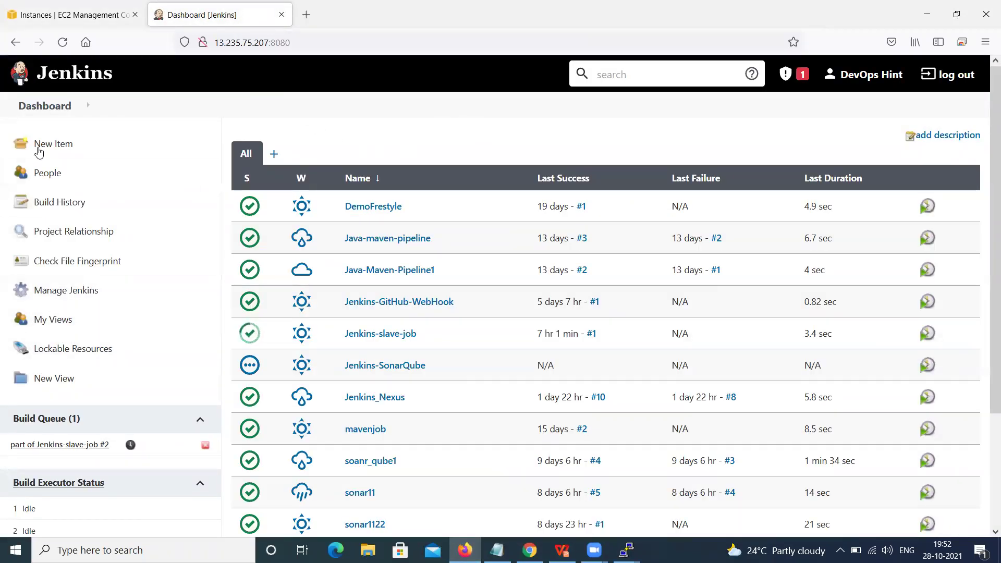
left_click(45, 106)
left_click(74, 295)
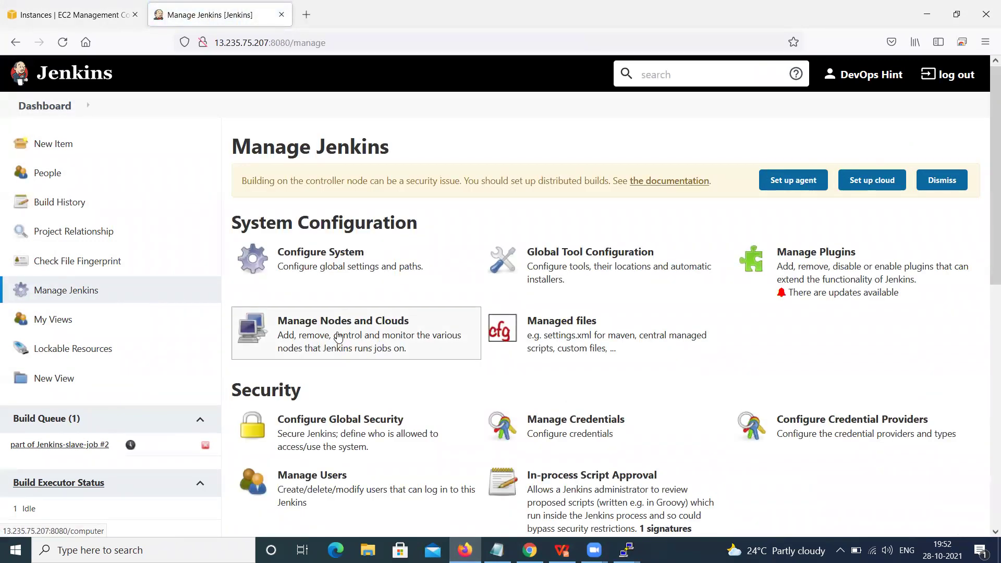
left_click(338, 338)
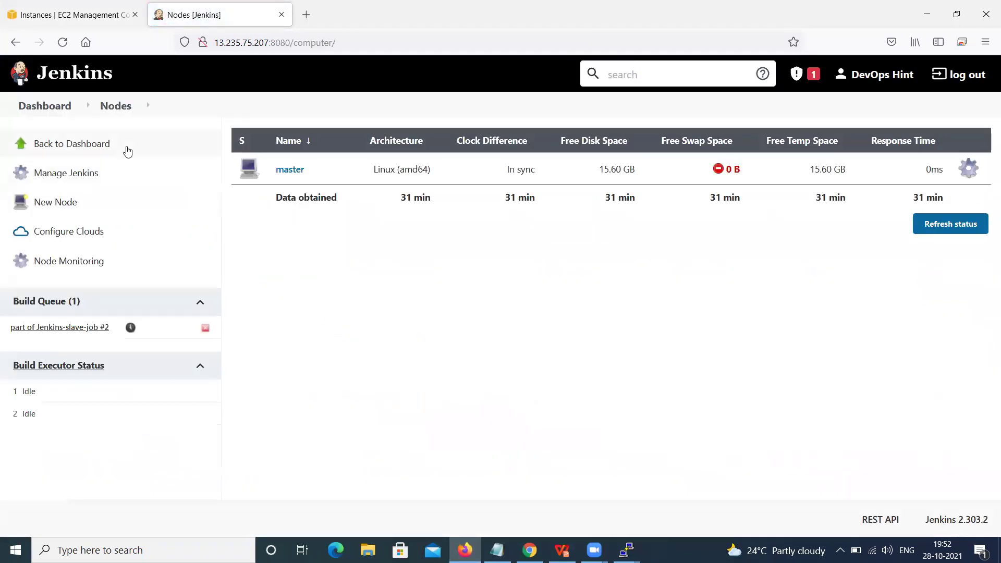
Step: Create a new node named jenkins-slave-1 as a Permanent Agent and continue to its configuration form
left_click(68, 210)
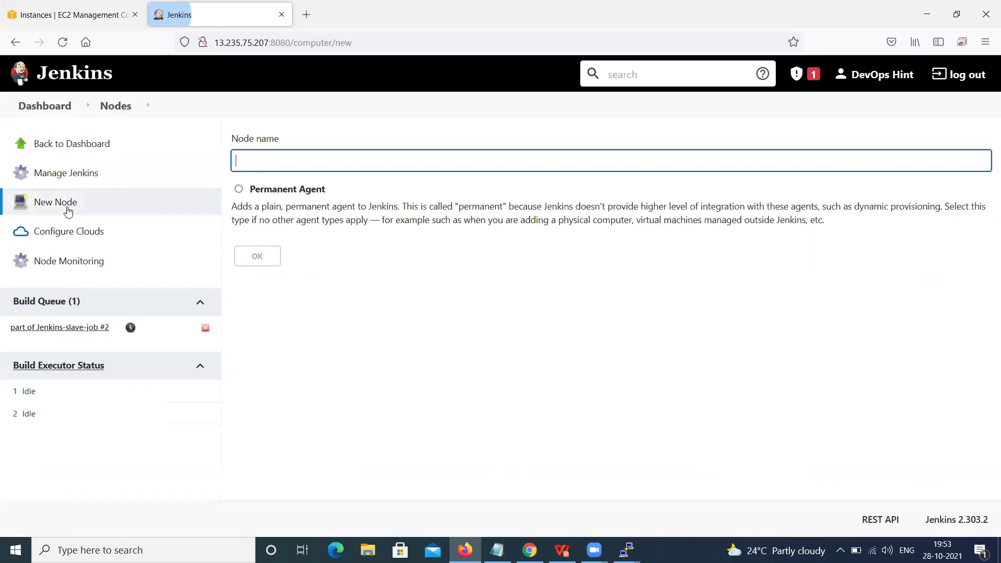
type("jenkins")
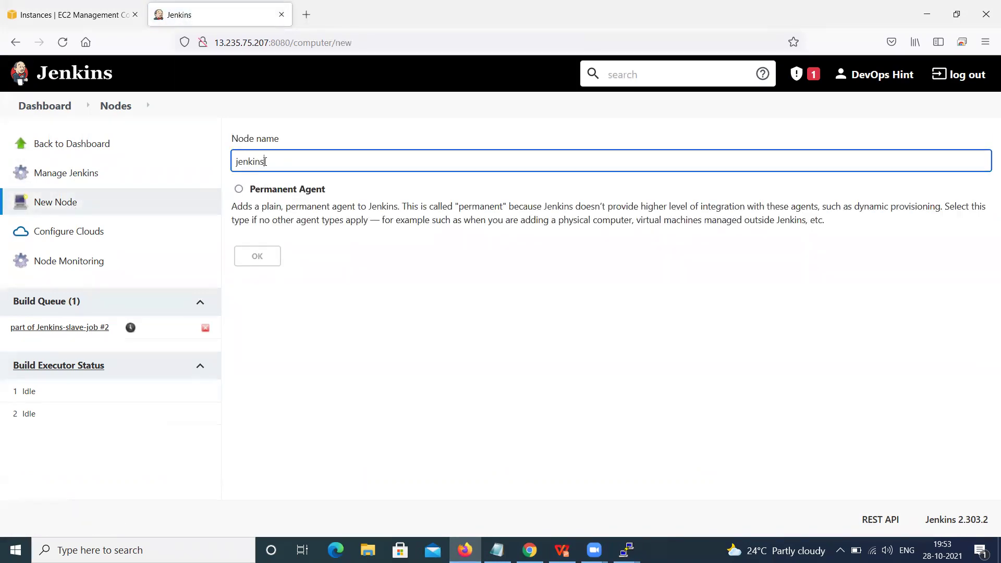
type("-slave-1")
left_click(239, 189)
left_click(262, 262)
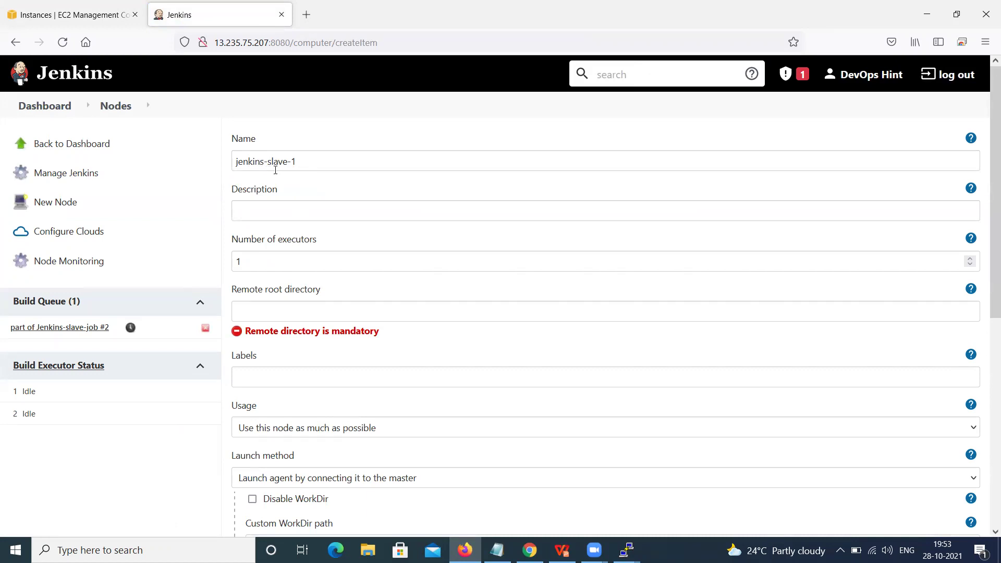
Step: Enter the node description "This is Jenkins Slave 1" and set the number of executors to 5
left_click(297, 212)
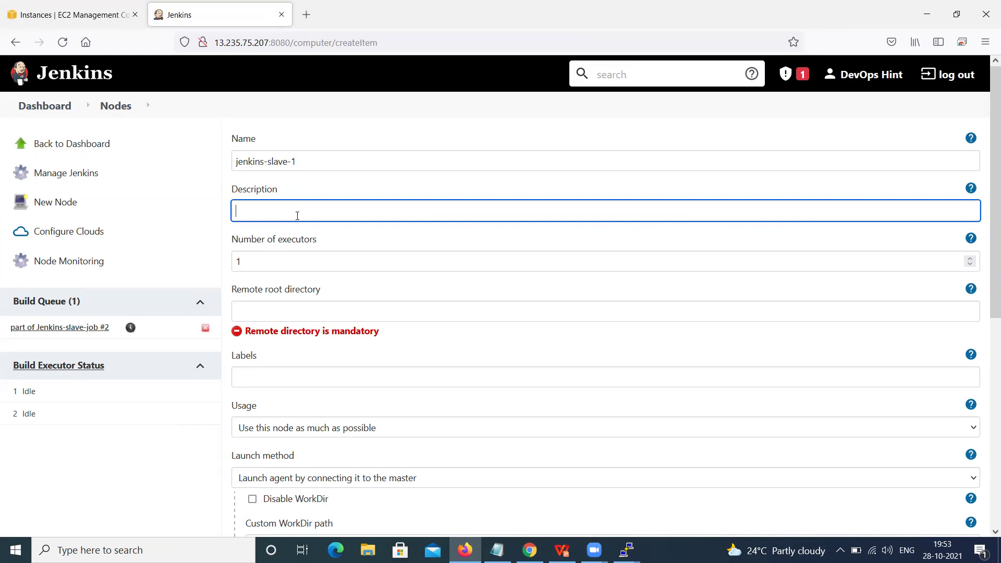
type("This is Jenkins Slave 1")
left_click(271, 266)
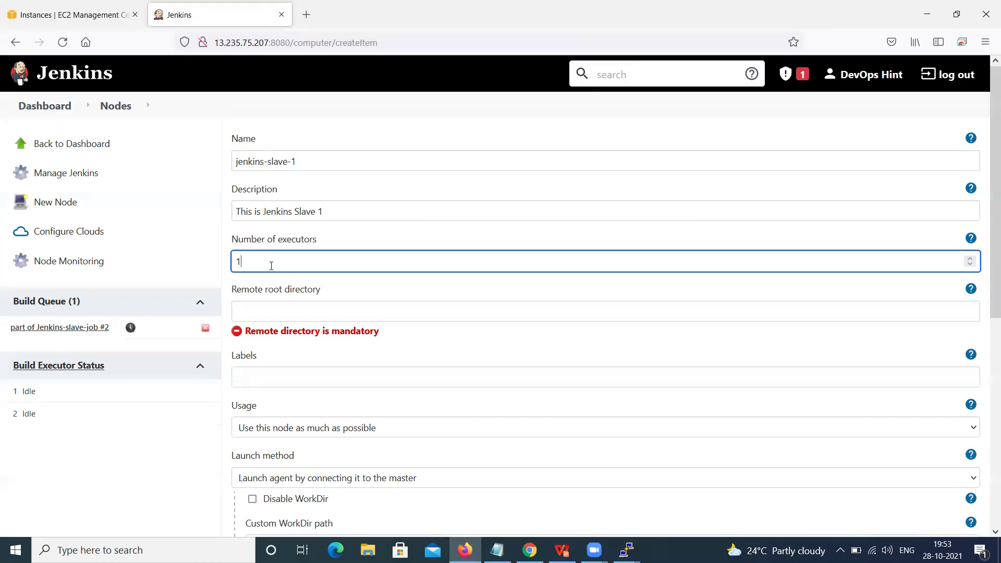
type("5")
key("BackSpace")
type("10")
key("BackSpace")
key("BackSpace")
Step: Copy the path /home/ubuntu/jenkins from the slave's PuTTY terminal and paste it as the node's remote root directory in Firefox
left_click(248, 316)
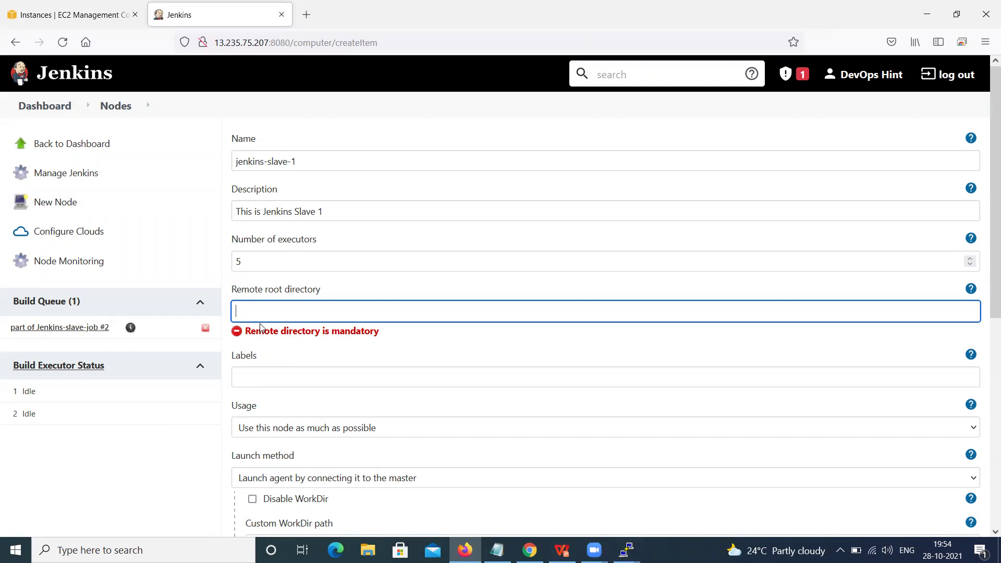
left_click(627, 550)
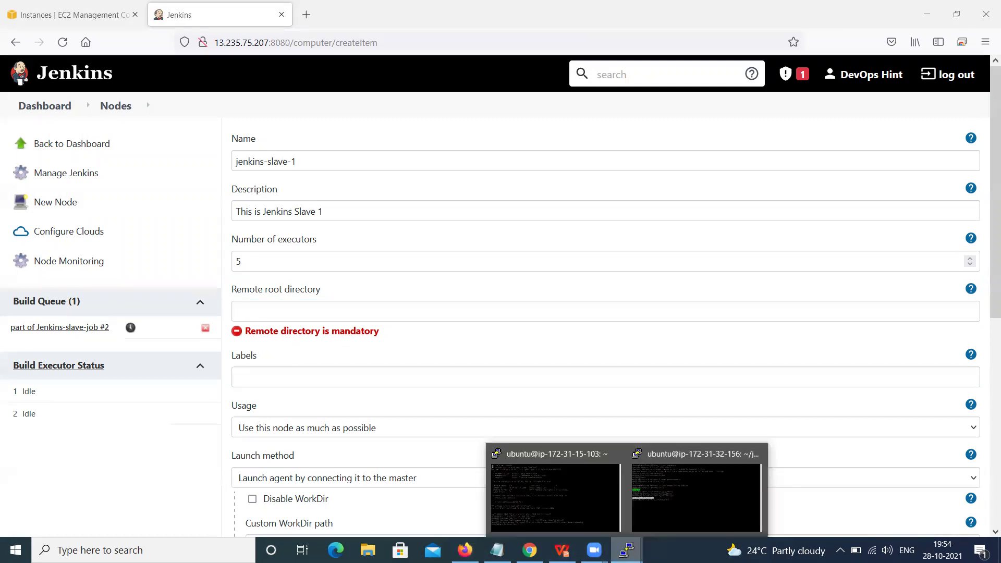
left_click(667, 529)
left_click(79, 297)
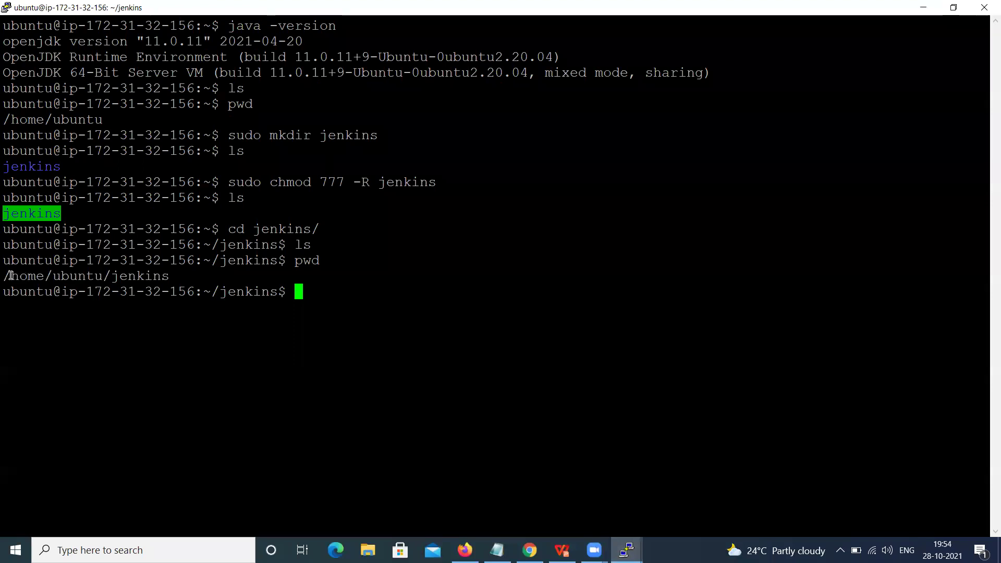
left_click_drag(4, 275, 170, 275)
key("ctrl+c")
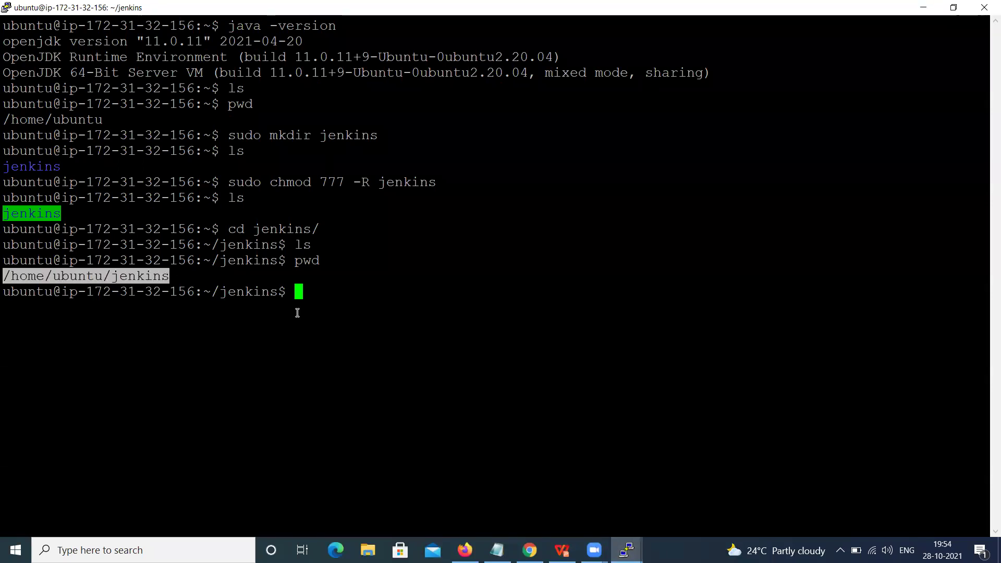
key("alt+Tab")
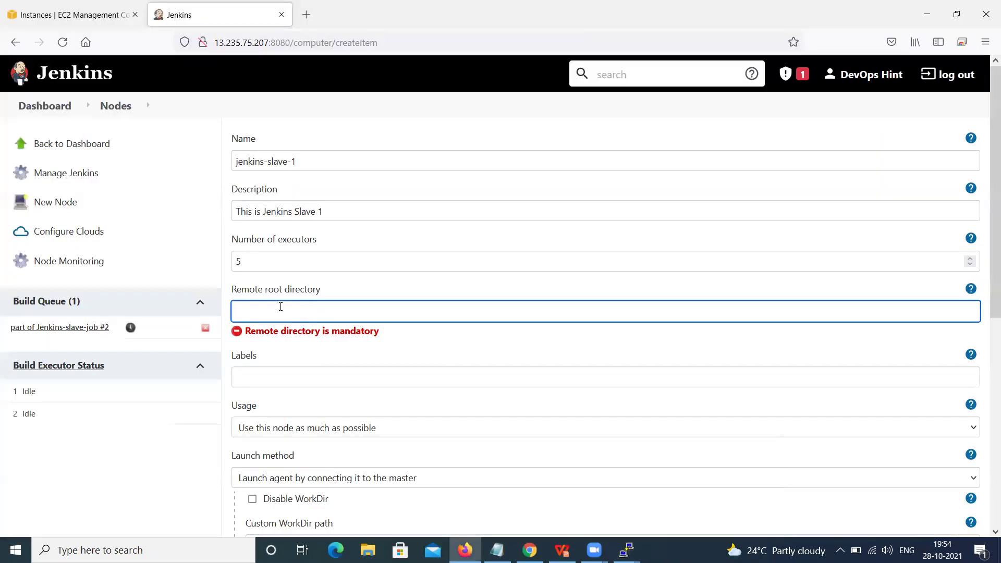
key("ctrl+v")
Step: Label the node jenkins-slave-1 and keep its usage on "Use this node as much as possible"
left_click(303, 372)
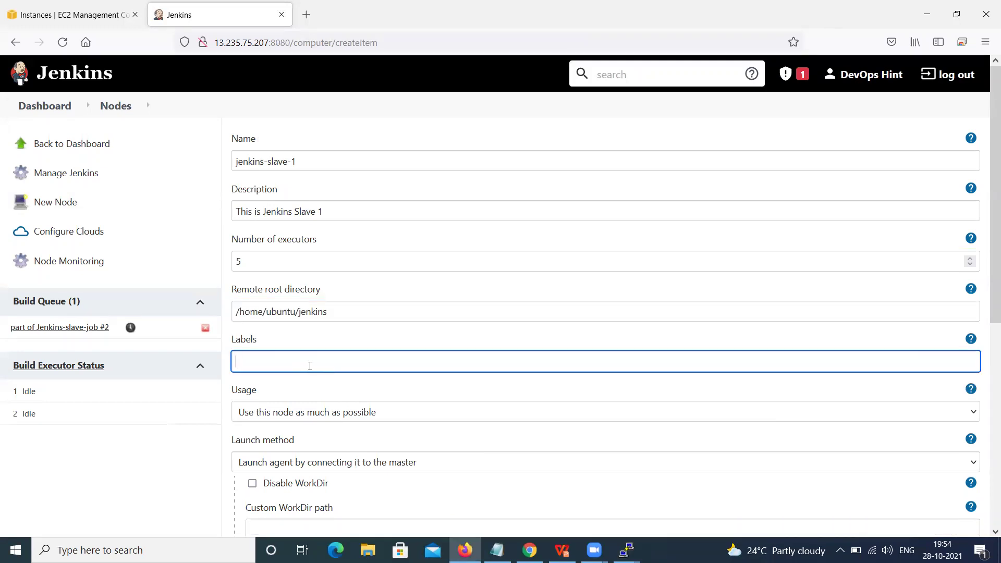
type("jenkins-slave-1")
left_click(190, 425)
scroll(320, 341, "down", 3)
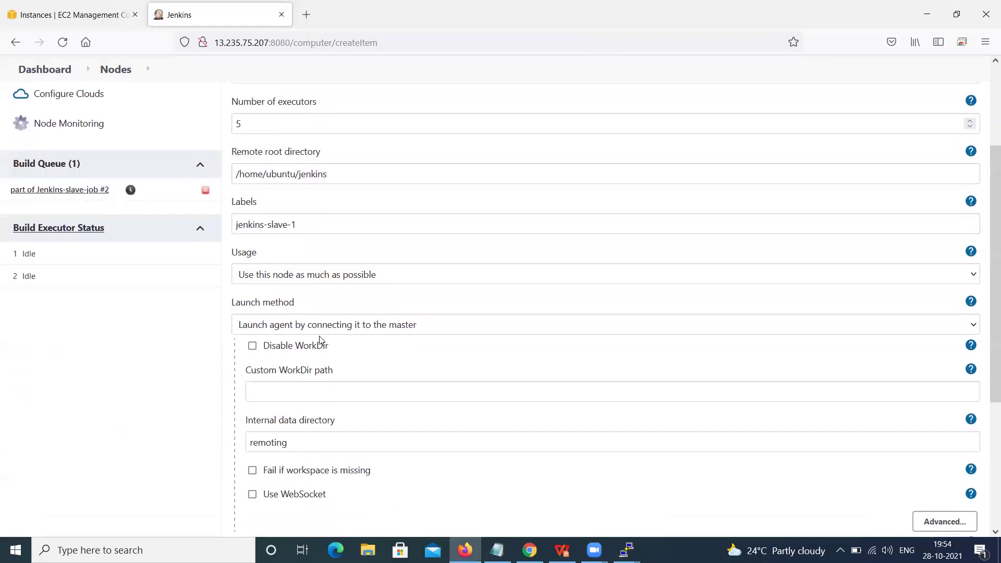
left_click(345, 279)
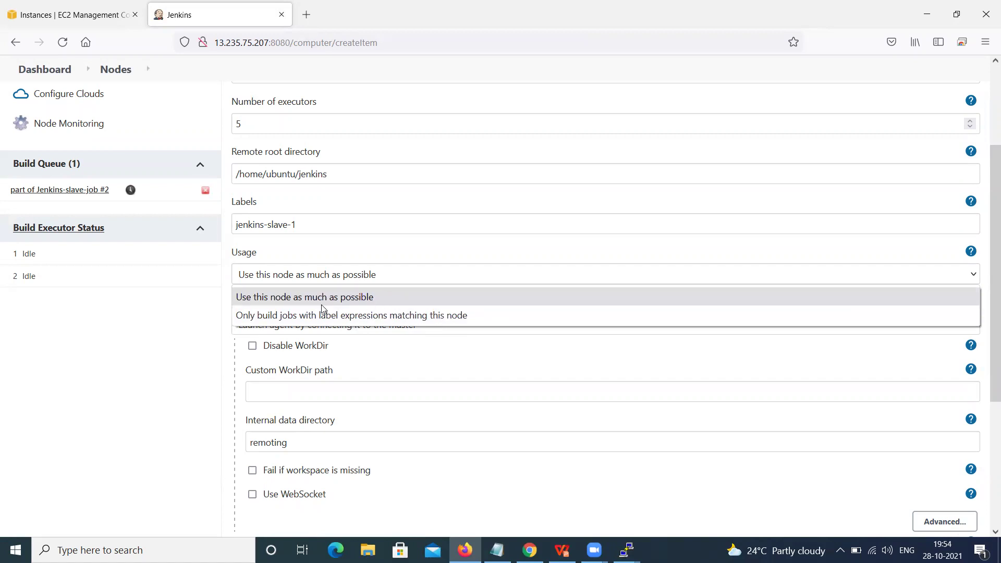
left_click(282, 300)
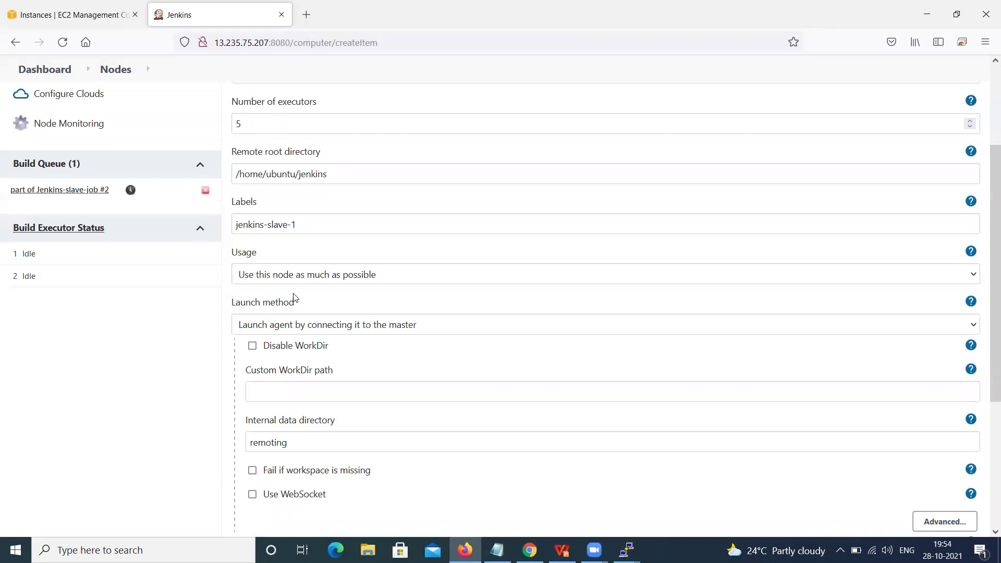
Step: Set the node's launch method to "Launch agents via SSH"
scroll(294, 297, "down", 2)
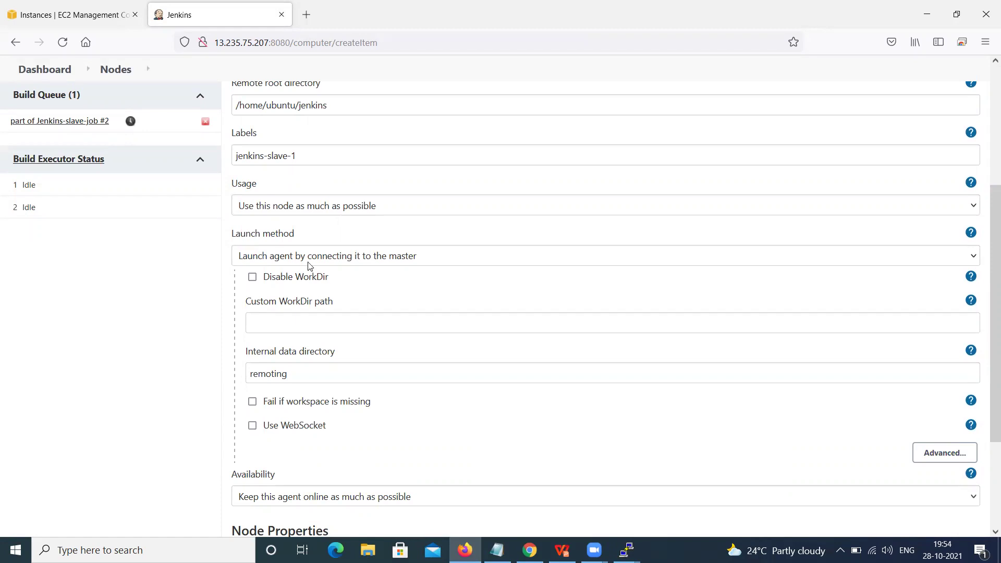
left_click(312, 262)
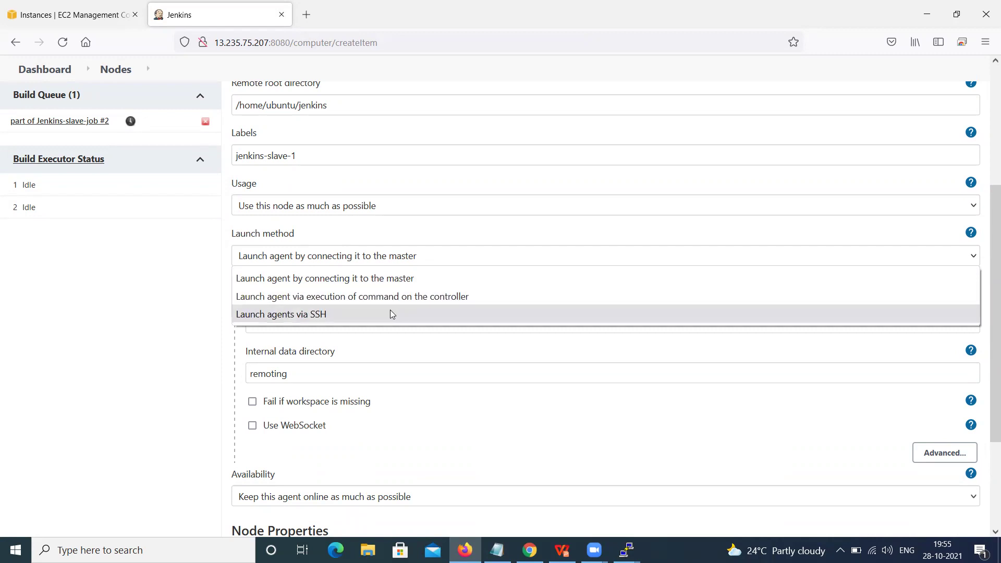
left_click(302, 319)
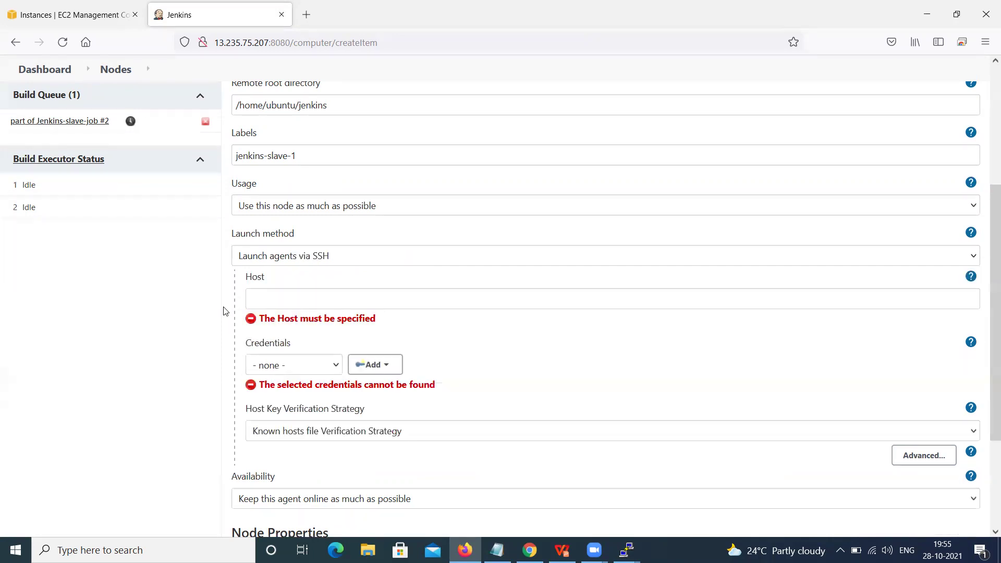
Step: Copy the jenkins-slave-1 instance's public IPv4 address from the EC2 console and enter 13.233.208.49 as the node's host
left_click(265, 300)
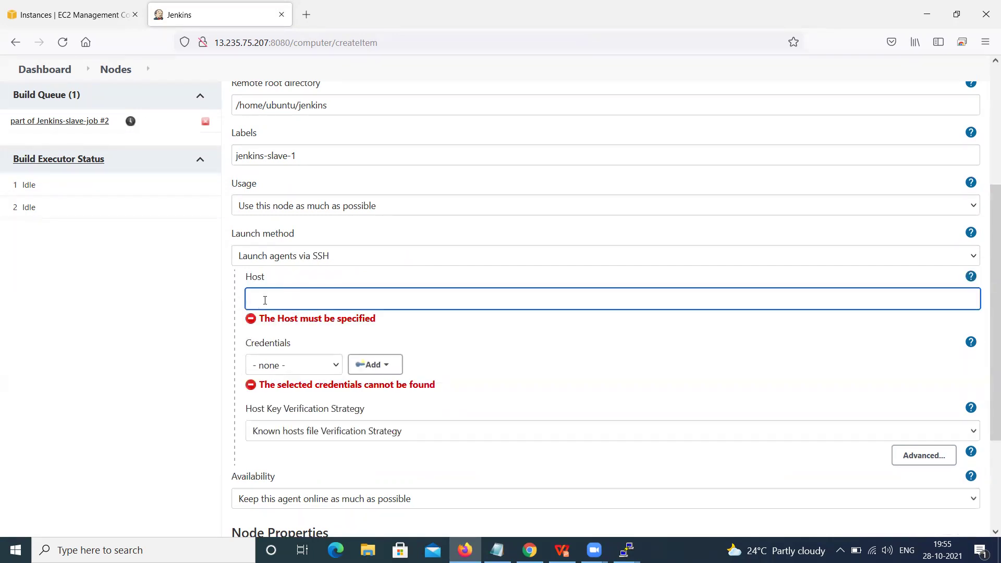
left_click(71, 16)
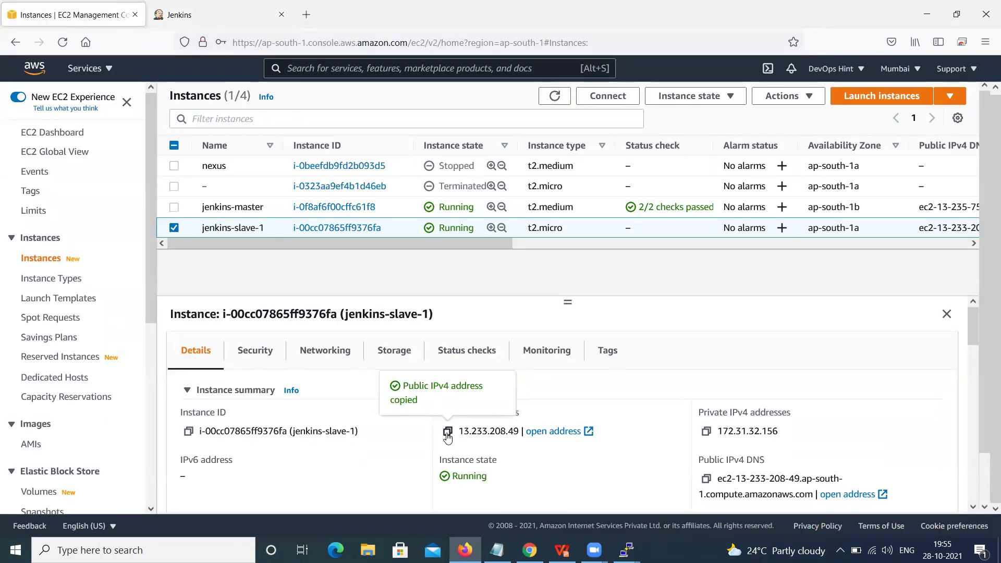
left_click(200, 21)
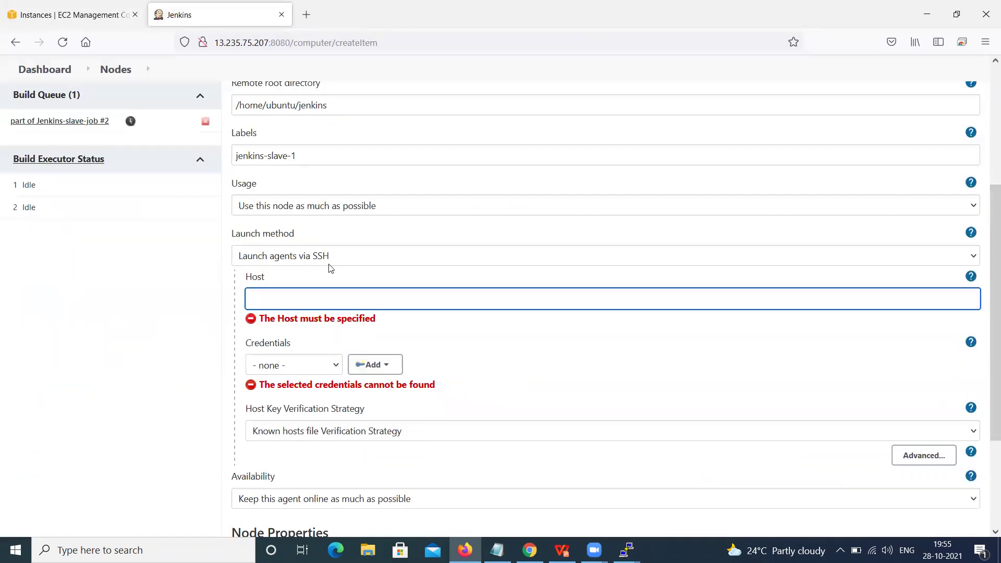
type("13.233.208.49")
left_click(166, 318)
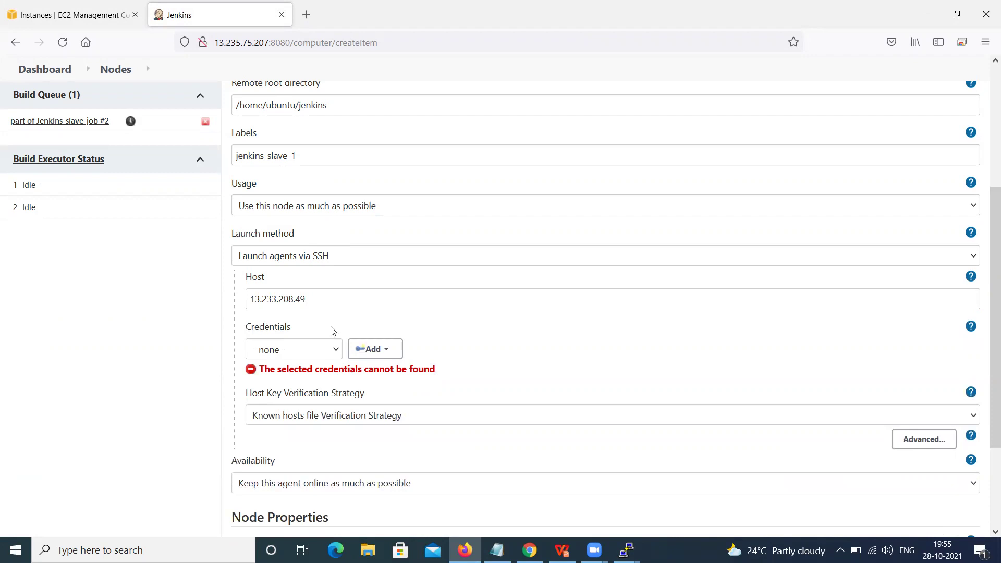
Step: Check the credentials offered for the node, and open the Manage Credentials page of 13.235.75.207:8080 in a new browser tab
left_click(333, 356)
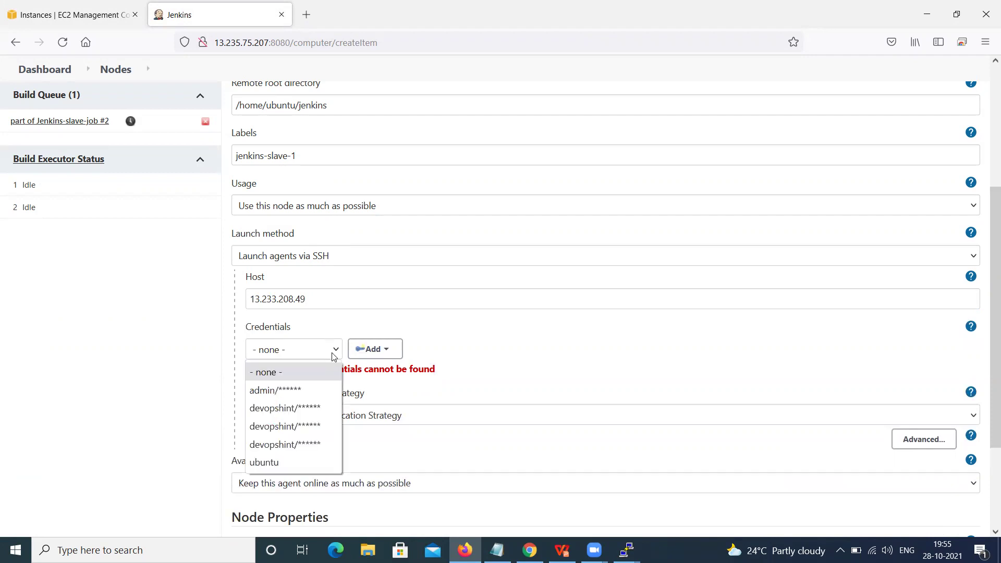
left_click(335, 357)
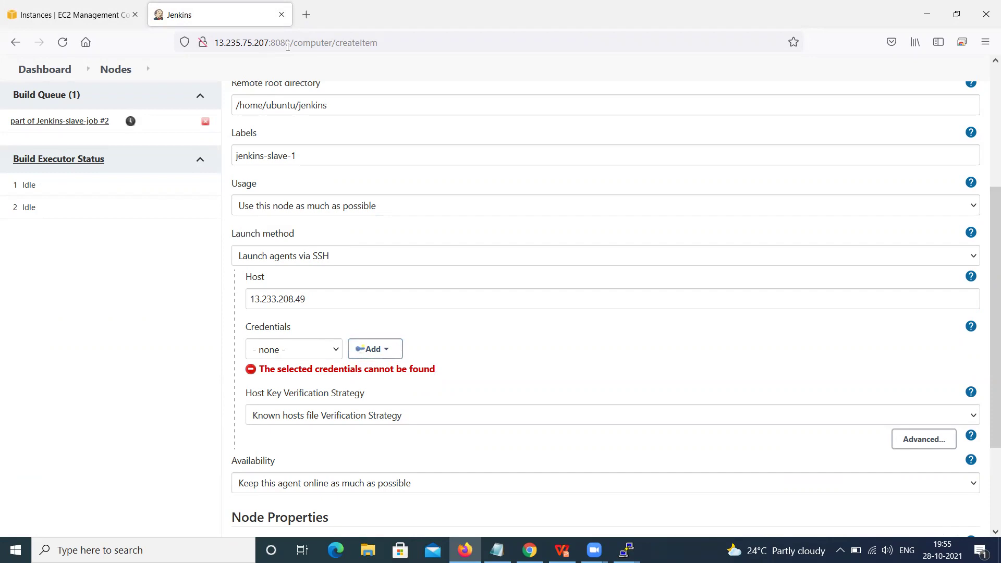
left_click_drag(291, 43, 212, 44)
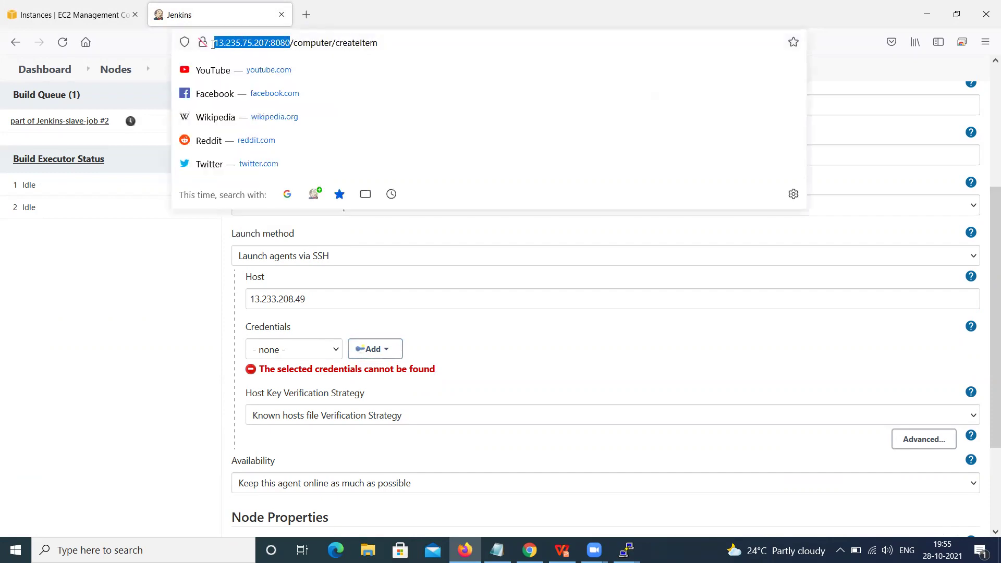
key("ctrl+c")
left_click(306, 15)
key("ctrl+v")
key("Return")
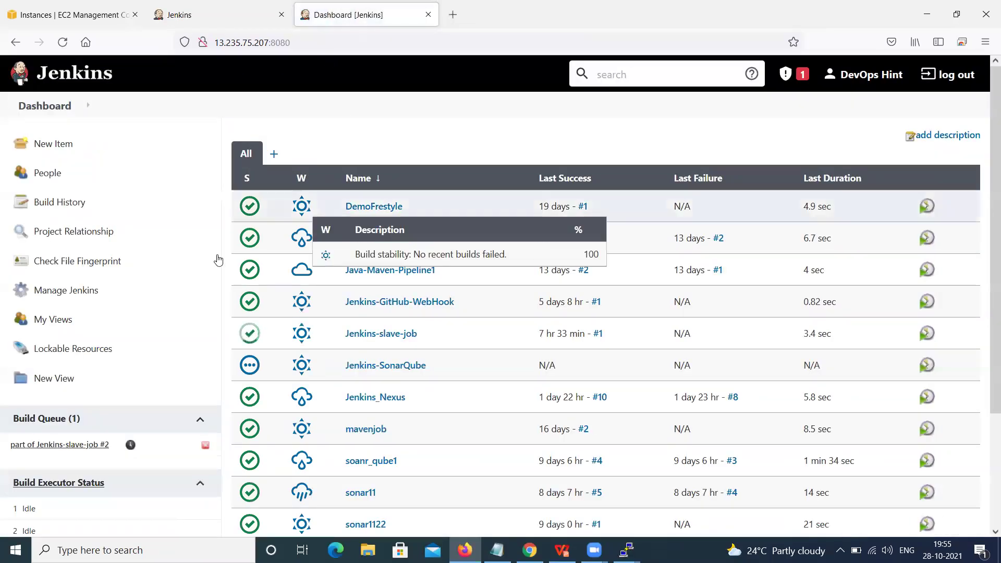
left_click(99, 292)
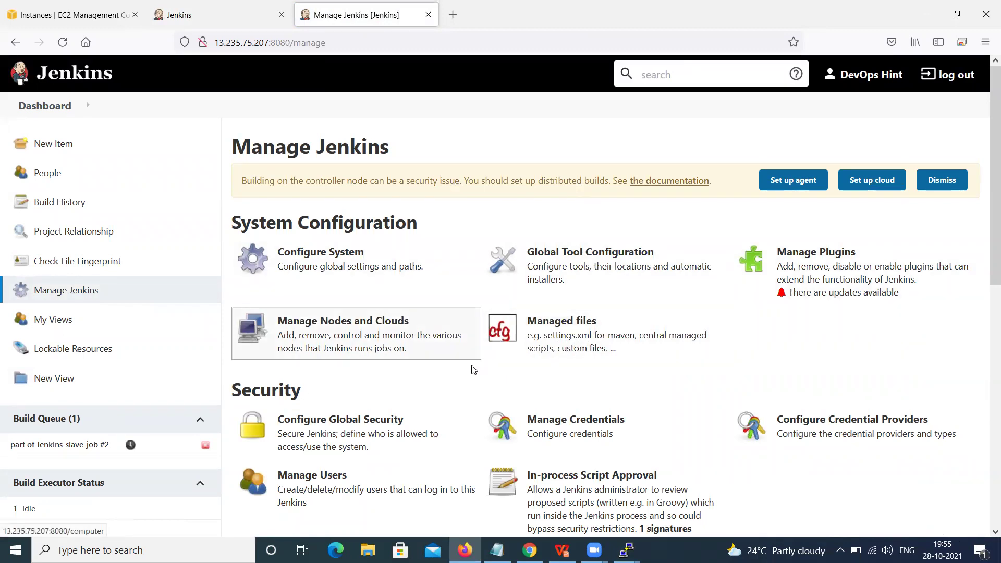
left_click(569, 425)
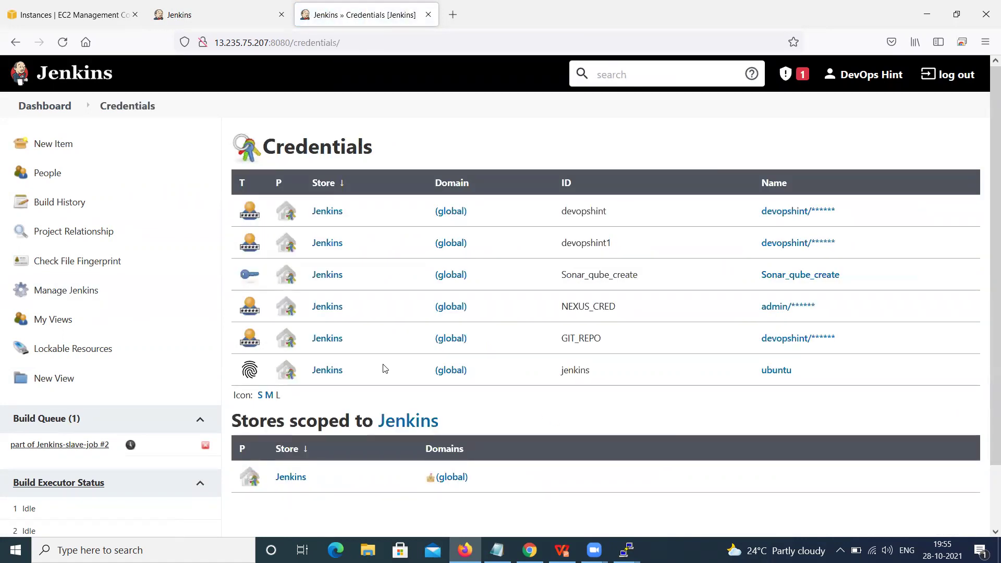
Step: Open the Jenkins system credential store and go to its Global credentials (unrestricted) domain
left_click(346, 371)
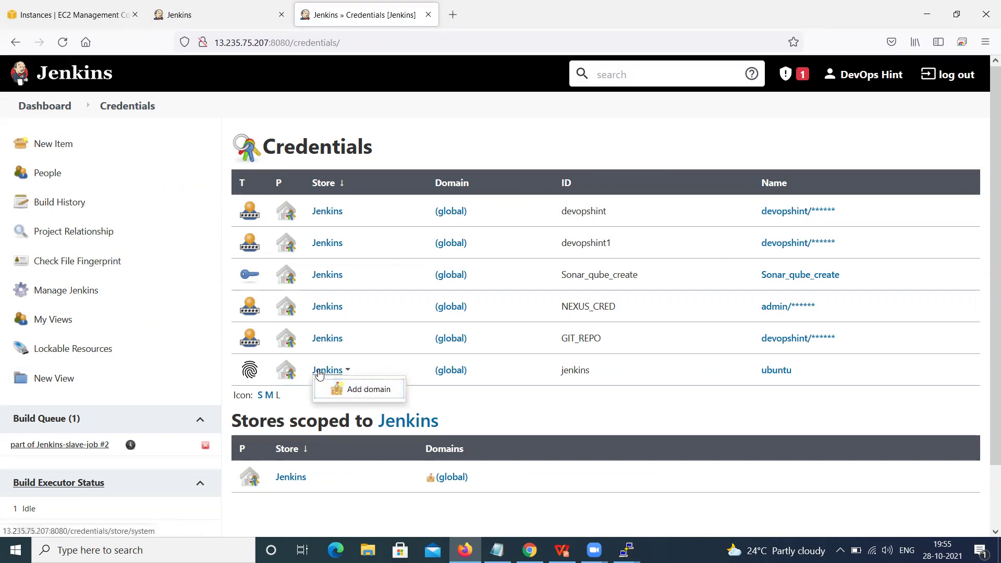
left_click(320, 374)
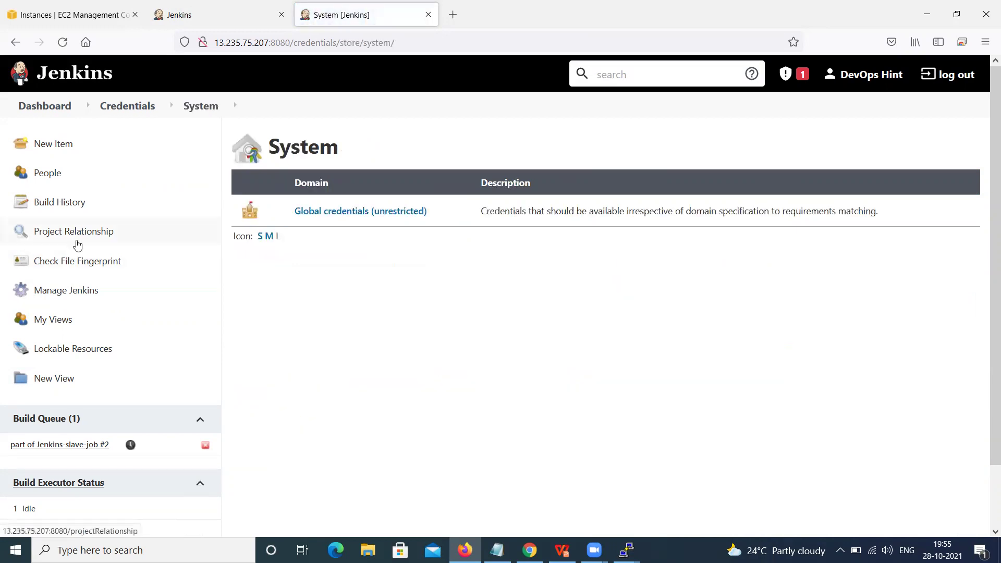
left_click(20, 48)
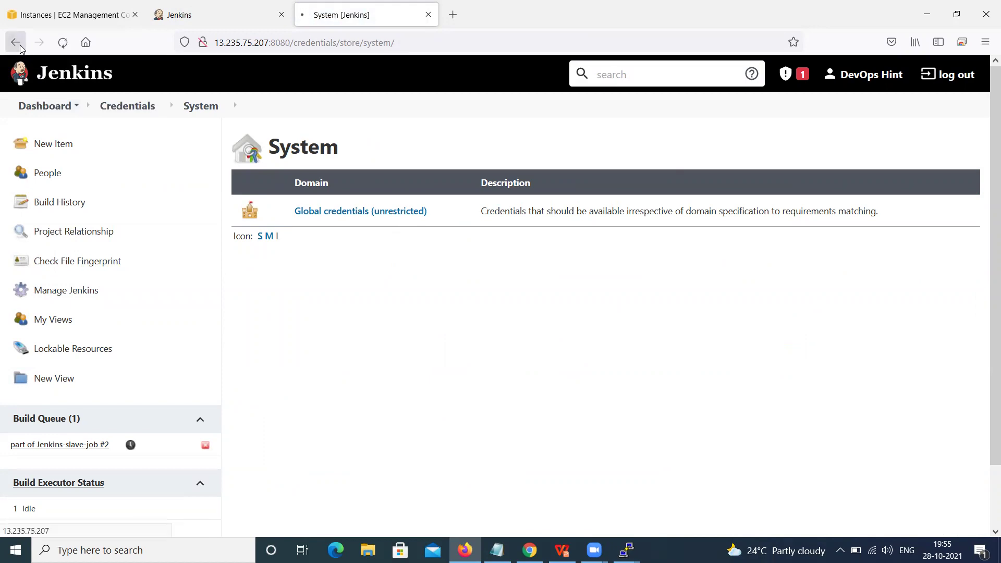
left_click(348, 371)
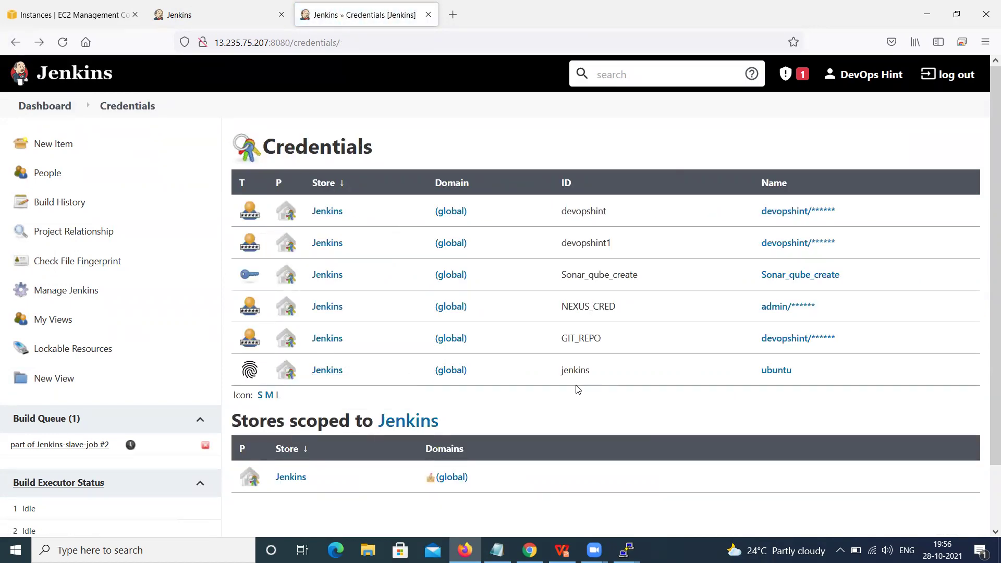
left_click(345, 374)
left_click(325, 374)
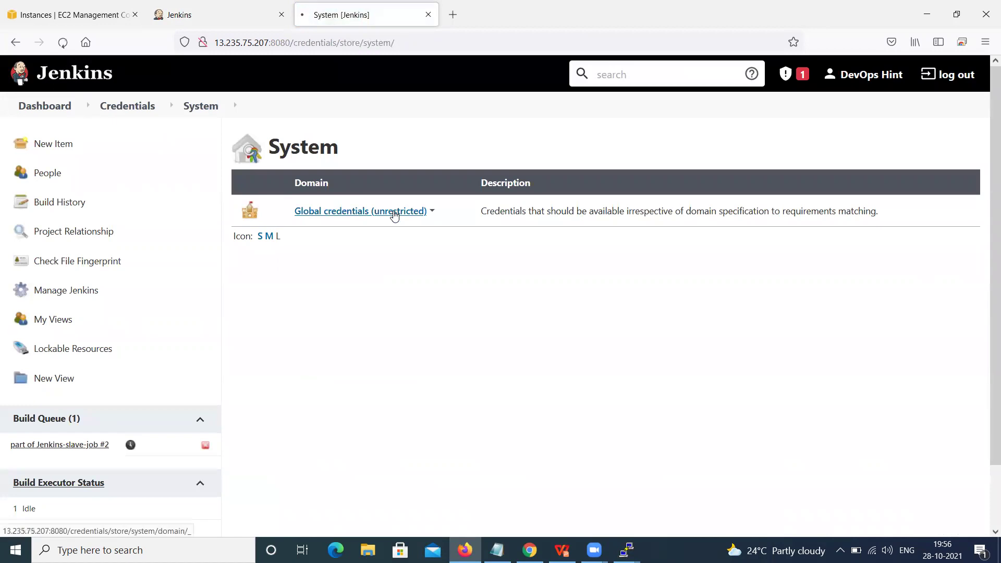
left_click(394, 213)
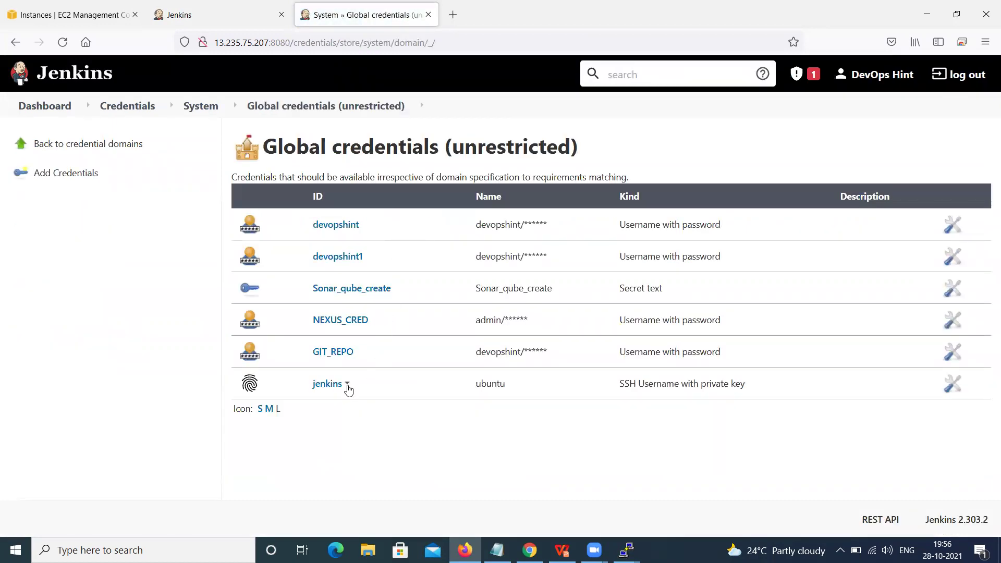
Step: Delete the existing SSH credential with the ID jenkins from the global credentials
left_click(347, 386)
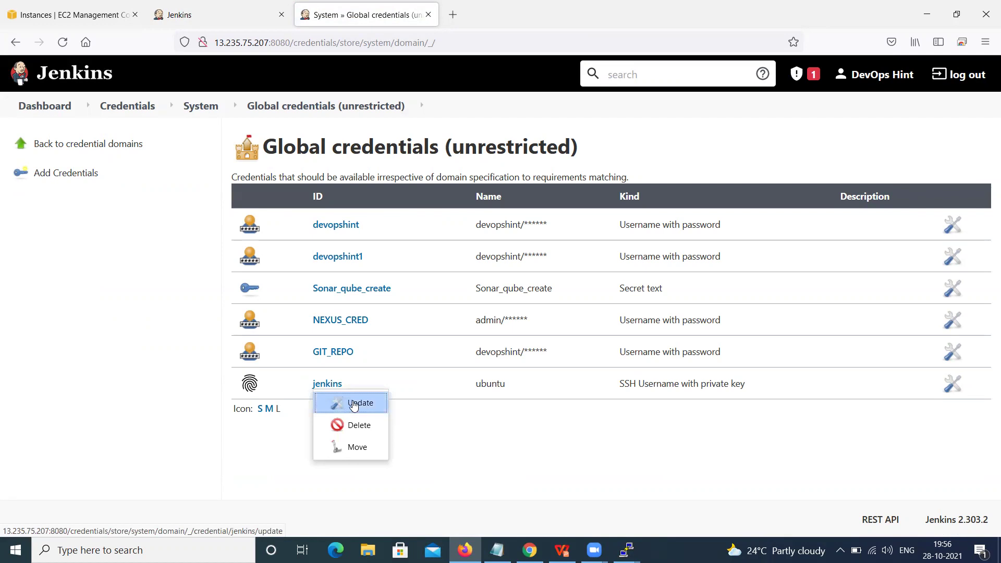
left_click(360, 425)
left_click(614, 140)
Step: Return to the node's configuration and start a new Jenkins credential of kind SSH Username with private key
left_click(214, 23)
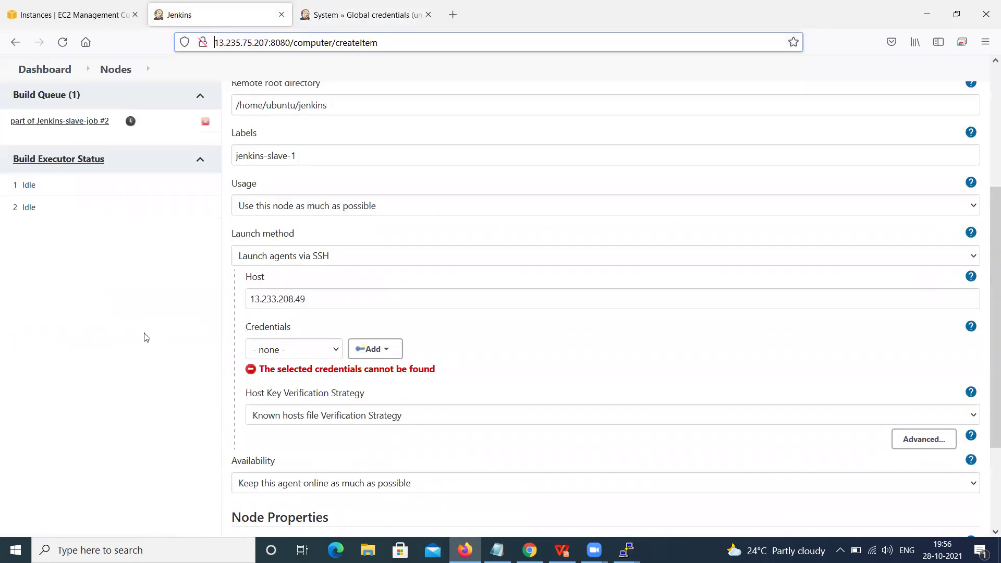
left_click(145, 323)
left_click(373, 349)
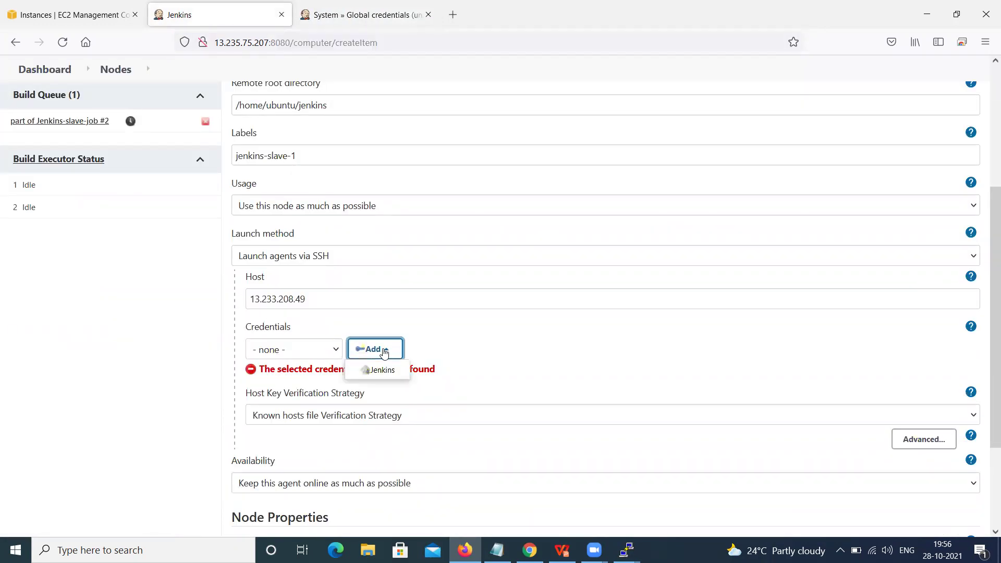
left_click(389, 371)
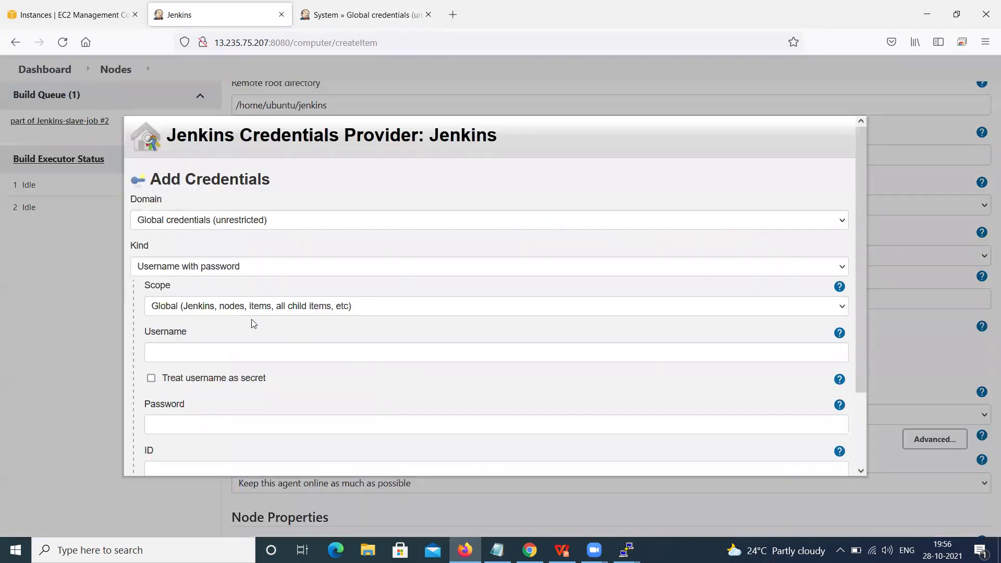
left_click(228, 268)
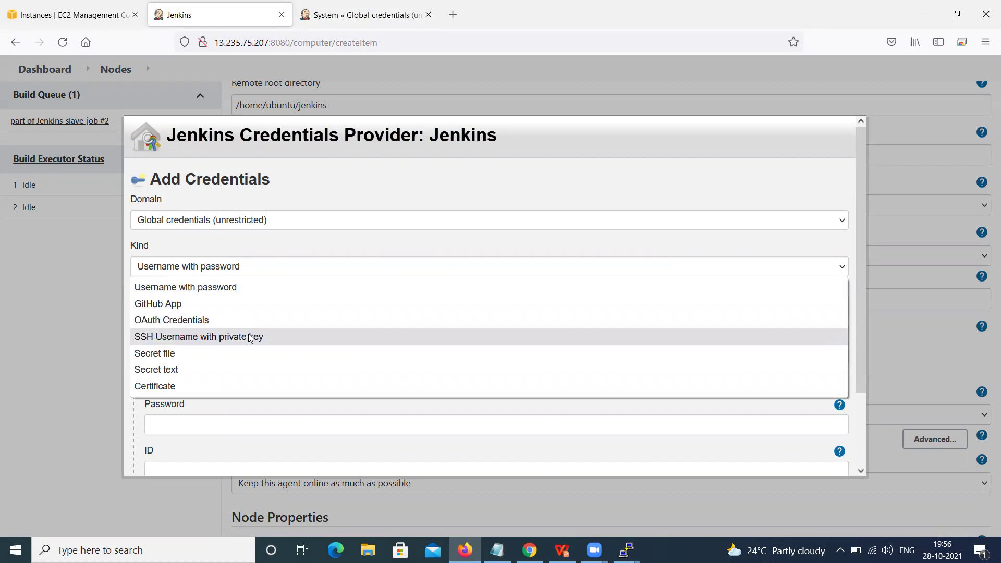
left_click(191, 342)
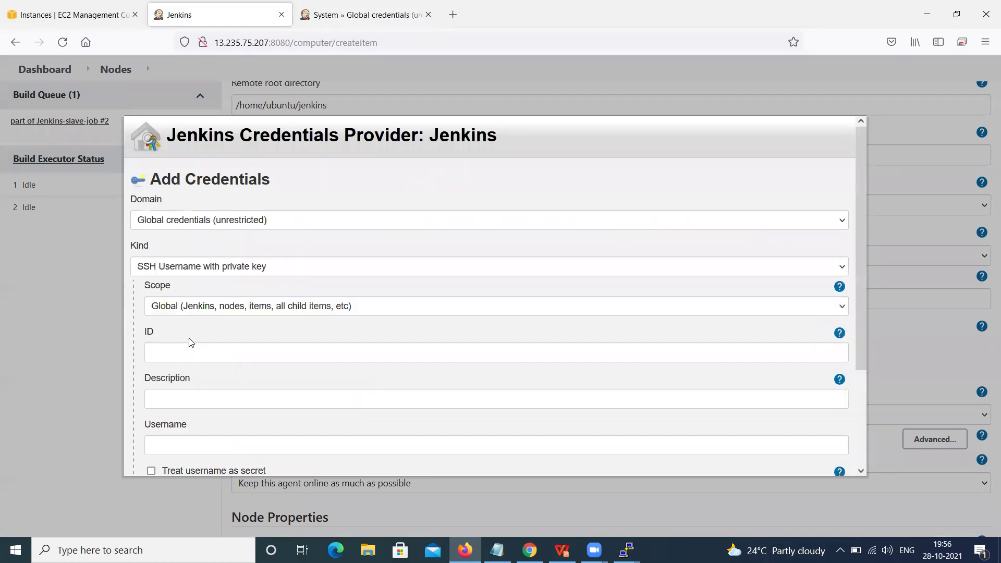
Step: Fill in the credential with ID jenkins-slave-1, description Jenkins Slave 1 and username ubuntu
left_click(178, 353)
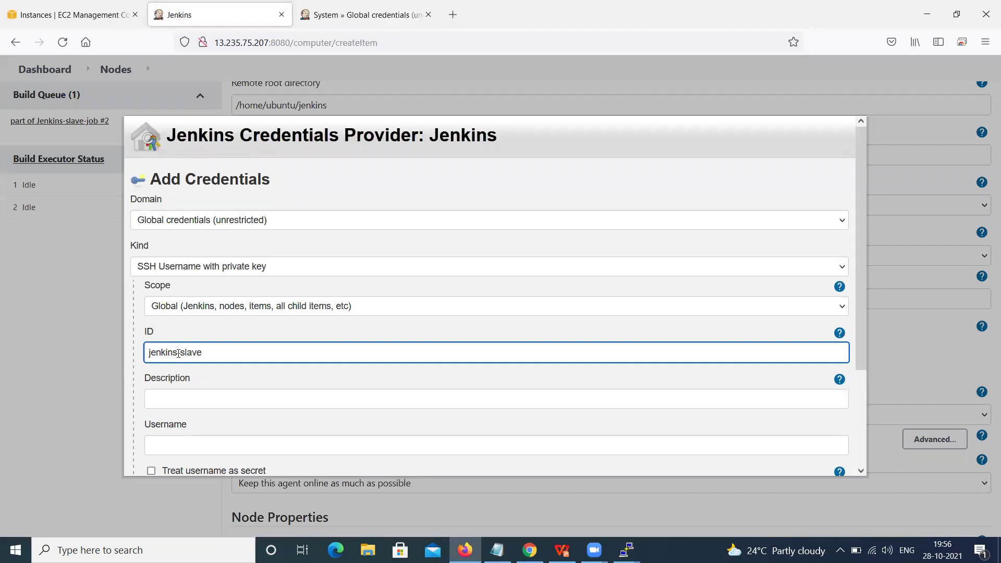
left_click(171, 405)
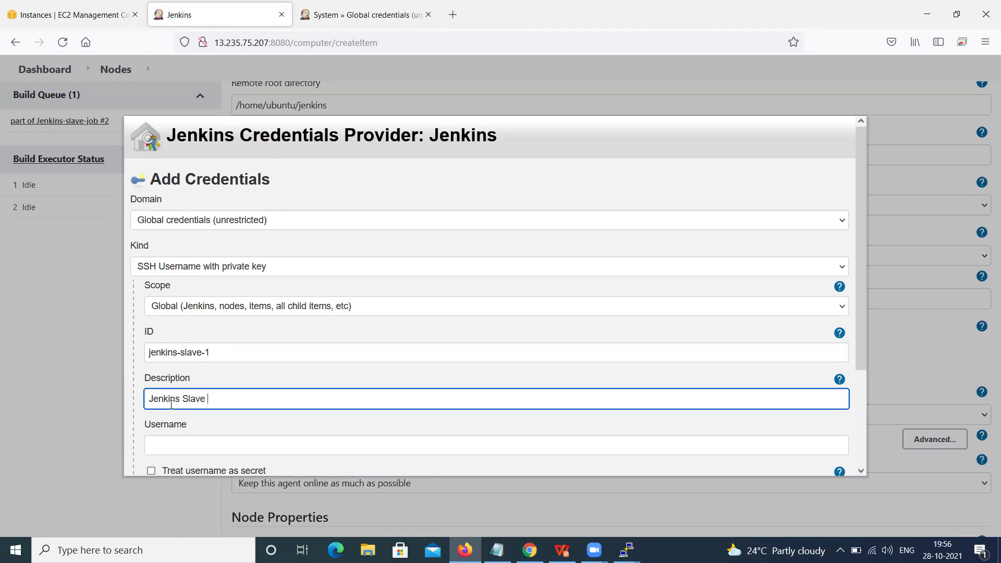
scroll(183, 413, "down", 2)
left_click(179, 383)
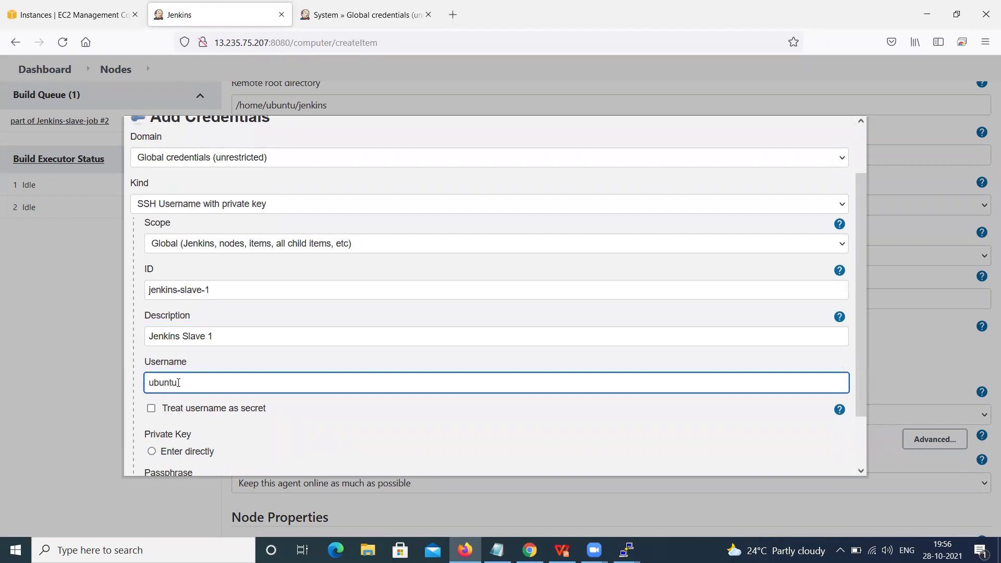
Step: Choose to enter the credential's private key directly and open an empty field for the new key
scroll(180, 386, "down", 2)
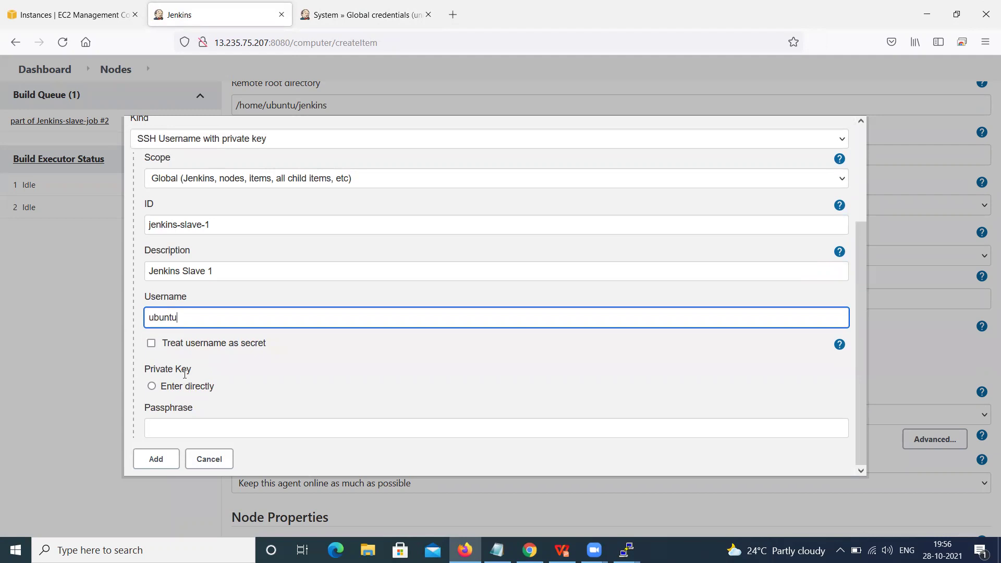
left_click(152, 387)
scroll(208, 396, "down", 2)
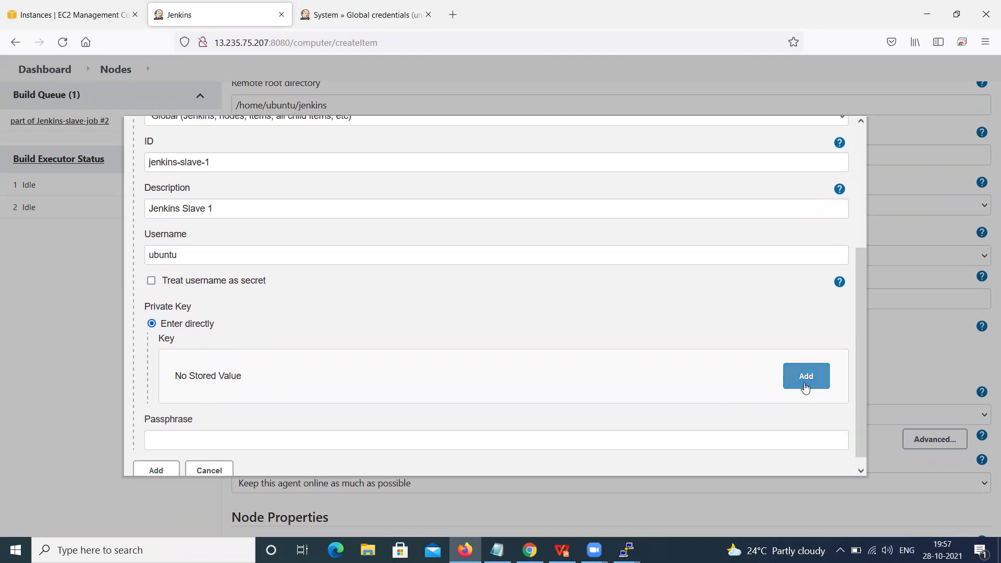
left_click(806, 376)
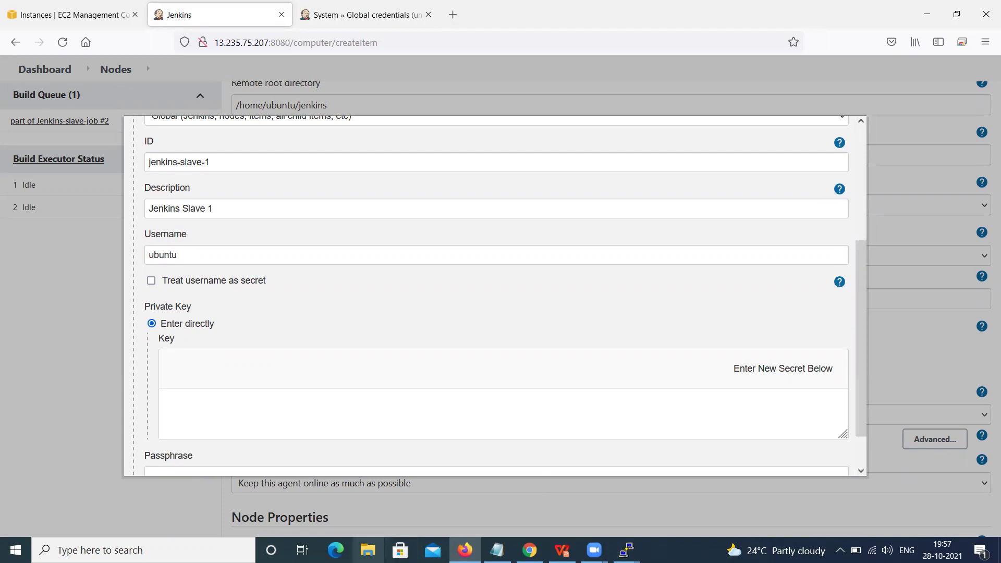
Step: Switch to File Explorer and open devopshint.pem from D:\SNAPSHOTS\FT in Notepad++
left_click(368, 551)
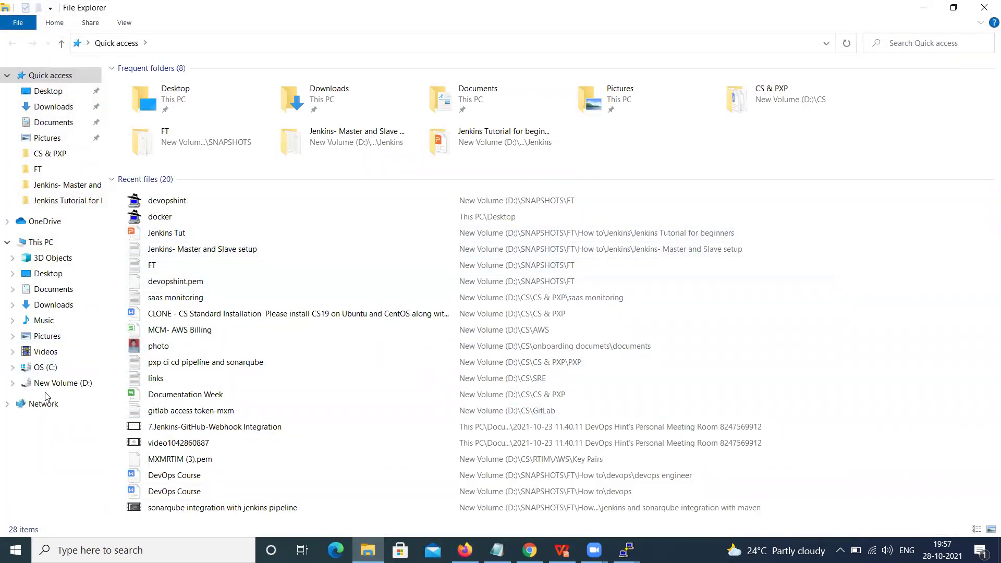
left_click(63, 382)
double_click(152, 212)
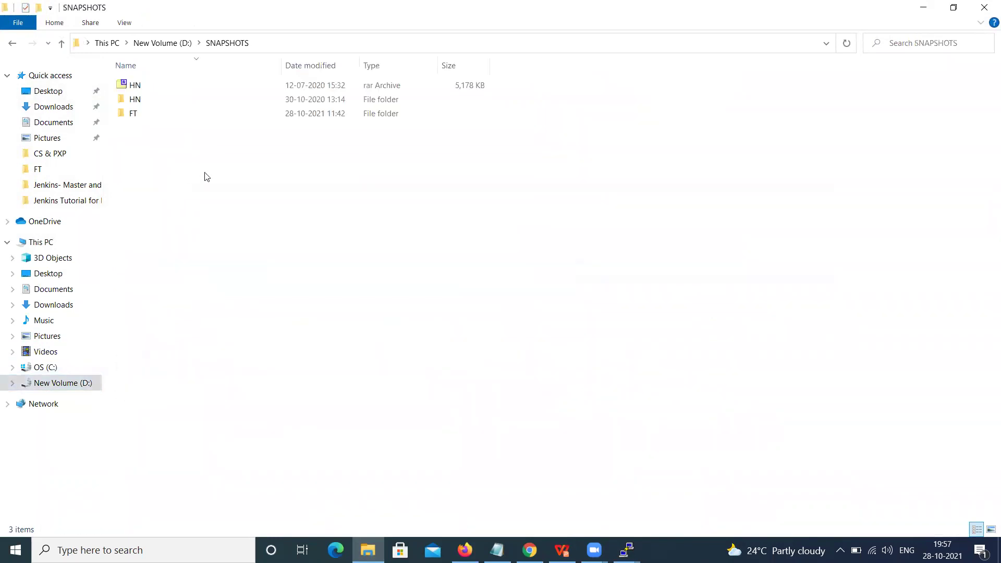
double_click(142, 116)
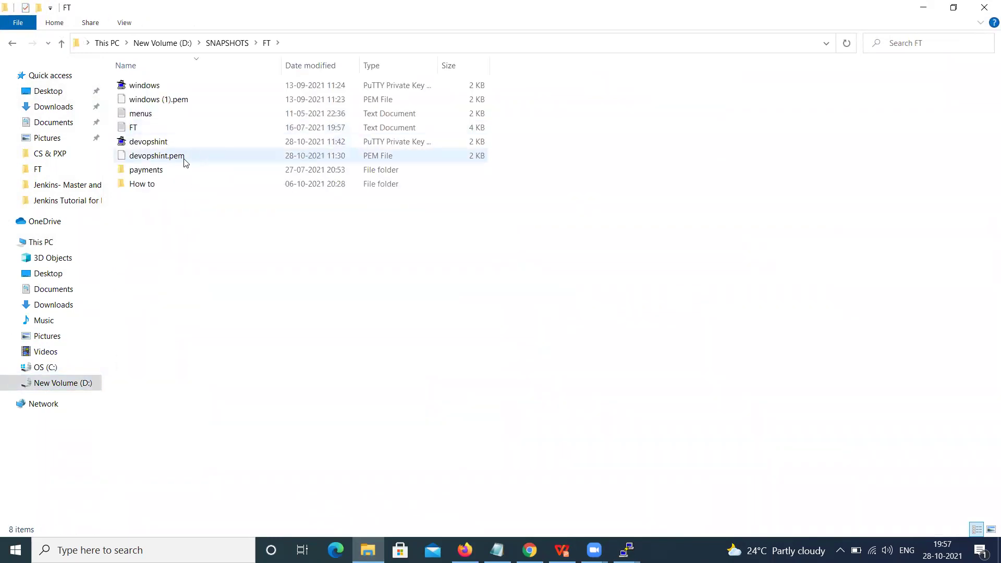
right_click(160, 157)
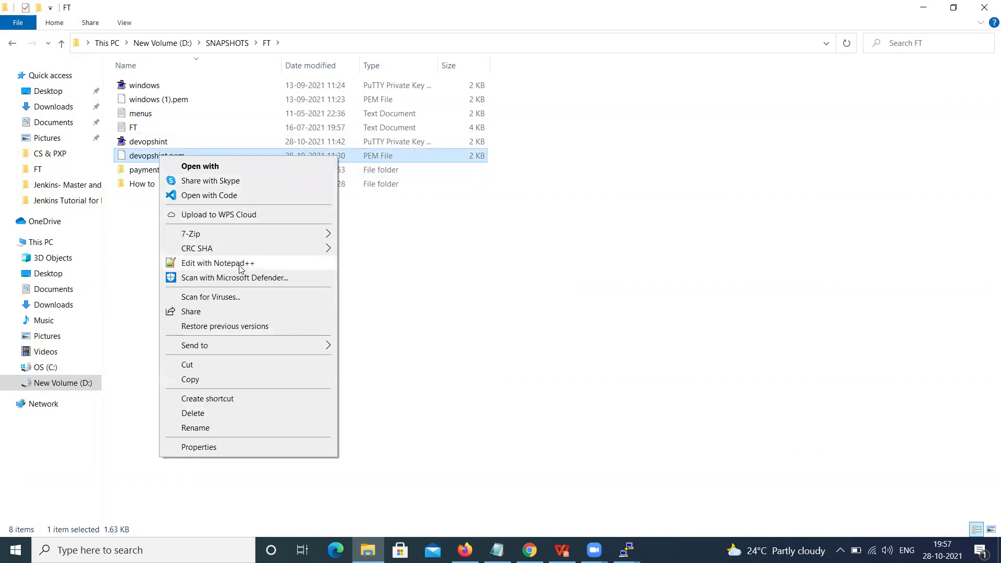
left_click(241, 264)
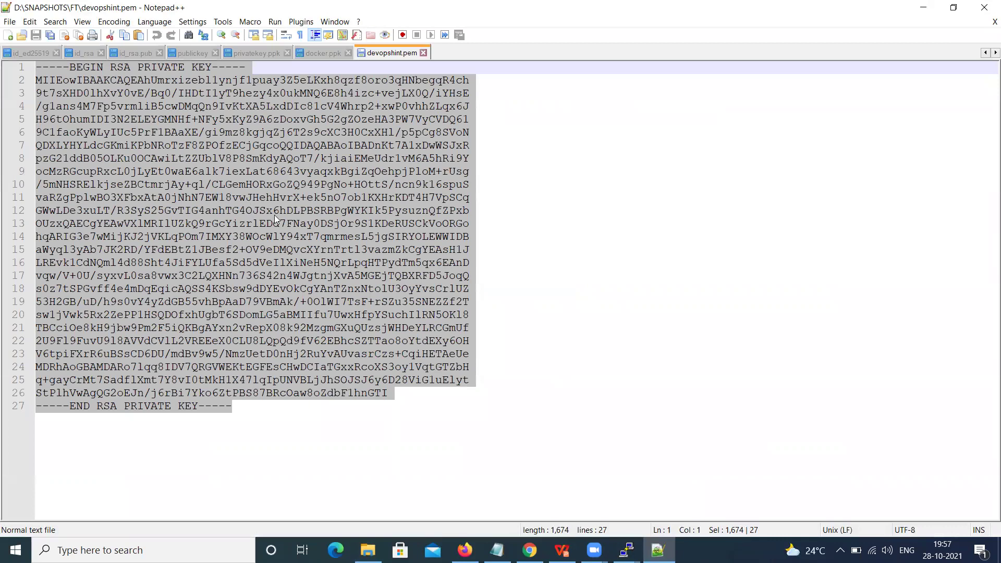
Step: Copy the entire private key from devopshint.pem and paste it into the Jenkins credential's key field in Firefox
left_click(275, 214)
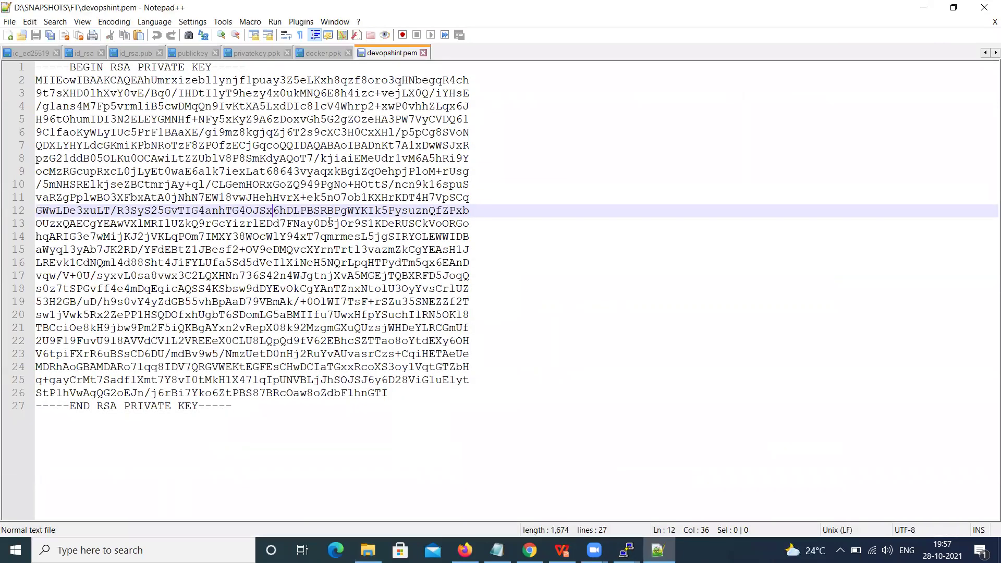
key("ctrl+a")
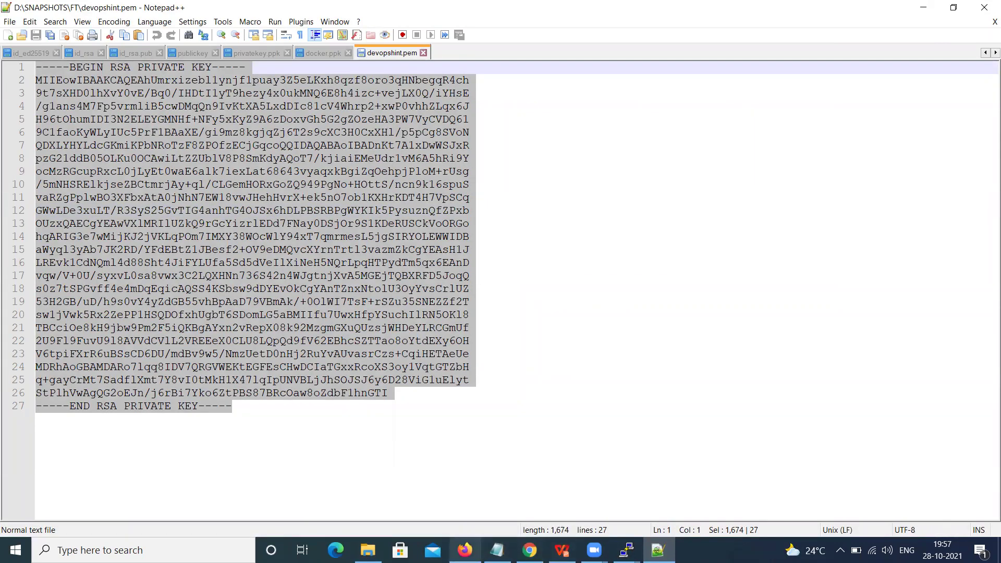
left_click(465, 550)
left_click(257, 413)
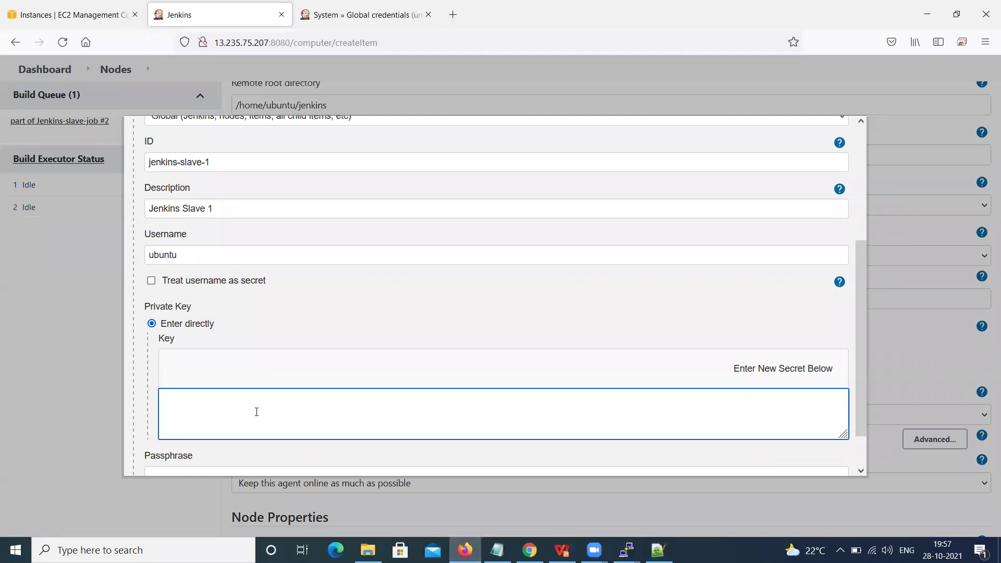
key("ctrl+v")
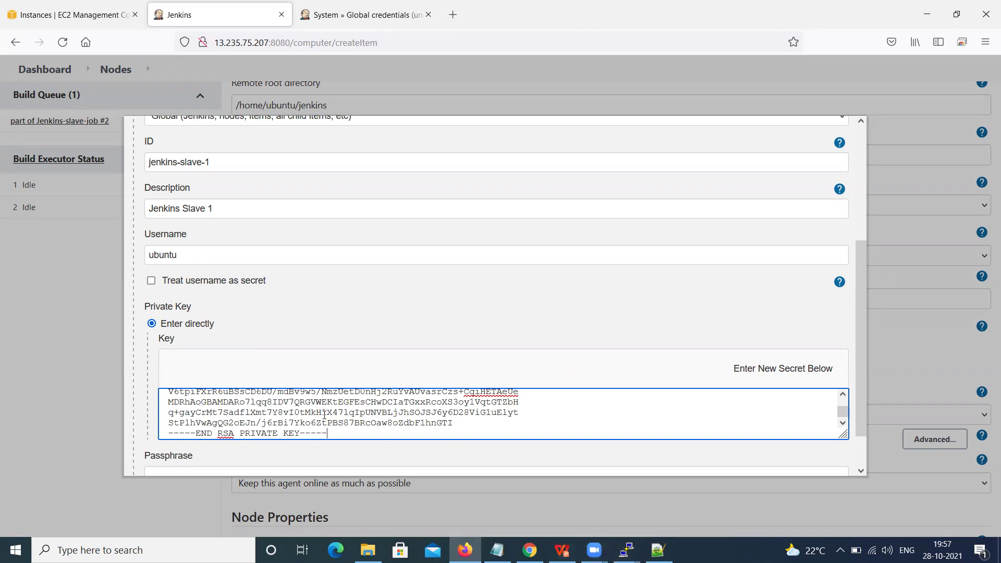
Step: Check the pasted private key from beginning to end and add the credential to Jenkins
scroll(304, 426, "up", 8)
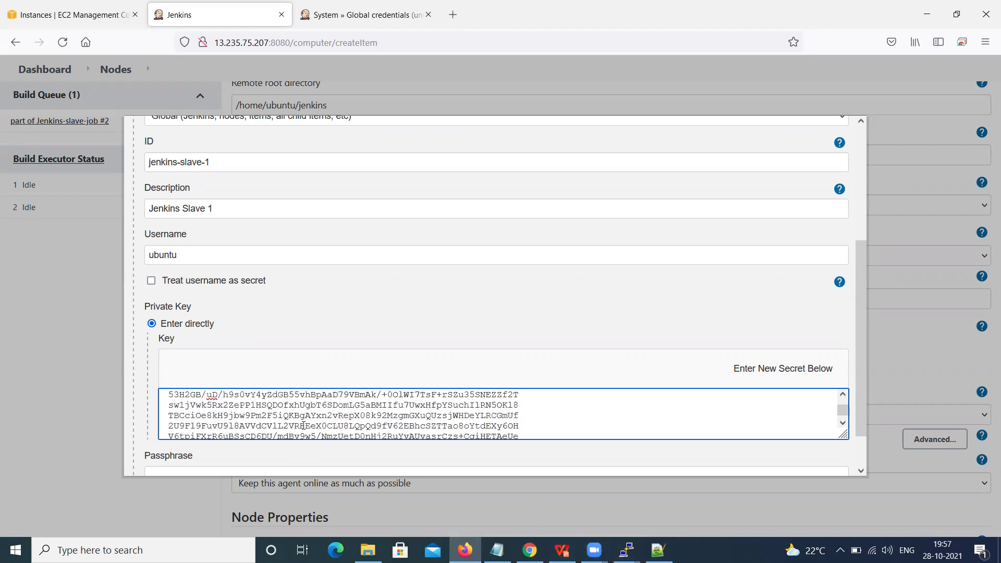
scroll(304, 427, "up", 3)
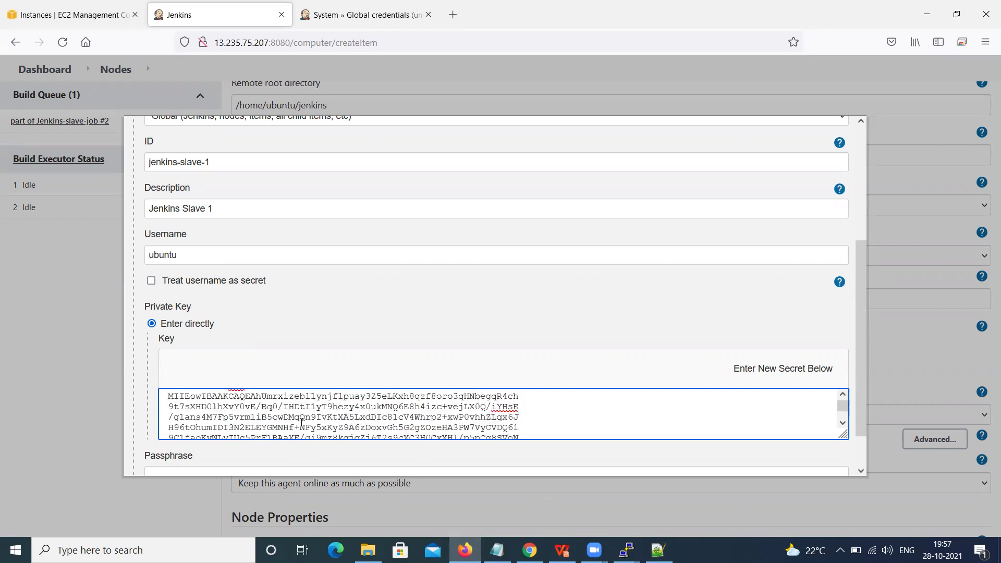
scroll(255, 409, "down", 5)
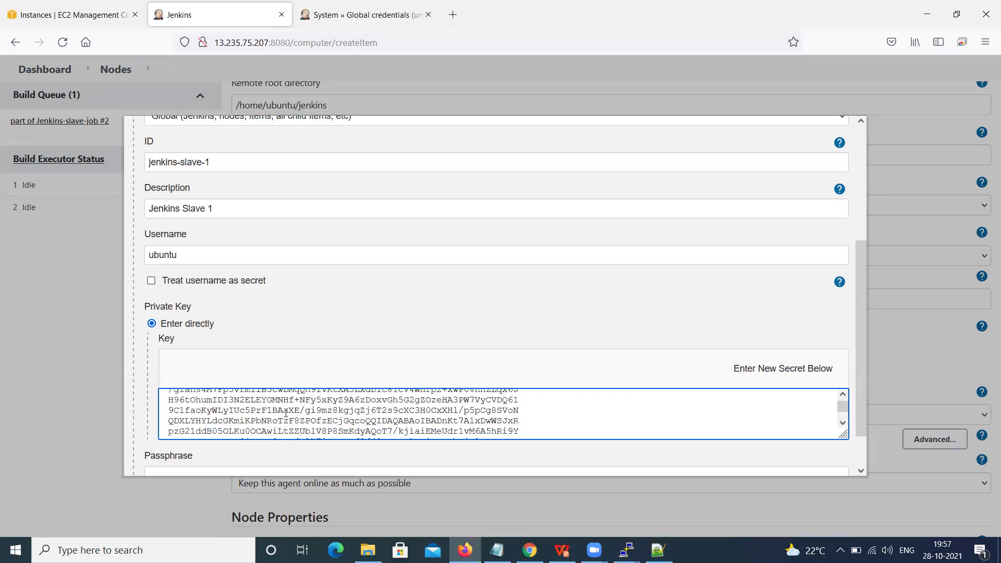
scroll(674, 404, "down", 5)
scroll(861, 402, "down", 2)
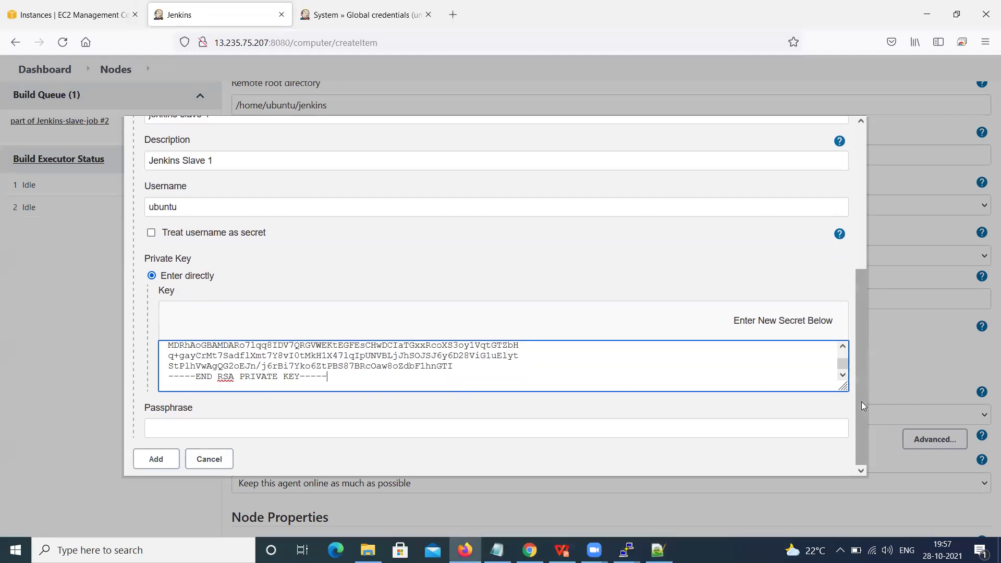
left_click(170, 462)
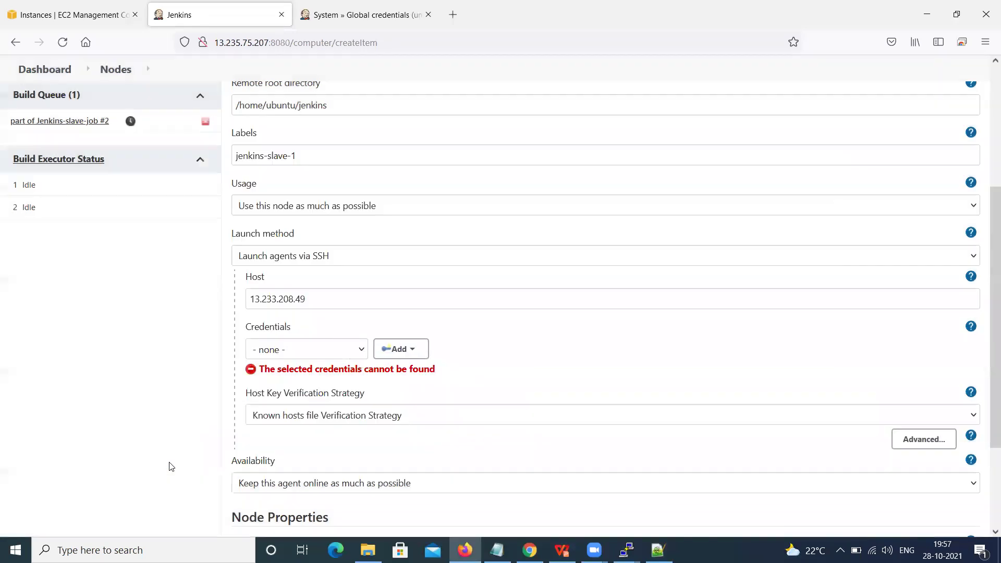
Step: Select the ubuntu (Jenkins Slave 1) credential for the node and set host key verification to Non verifying Verification Strategy
left_click(361, 355)
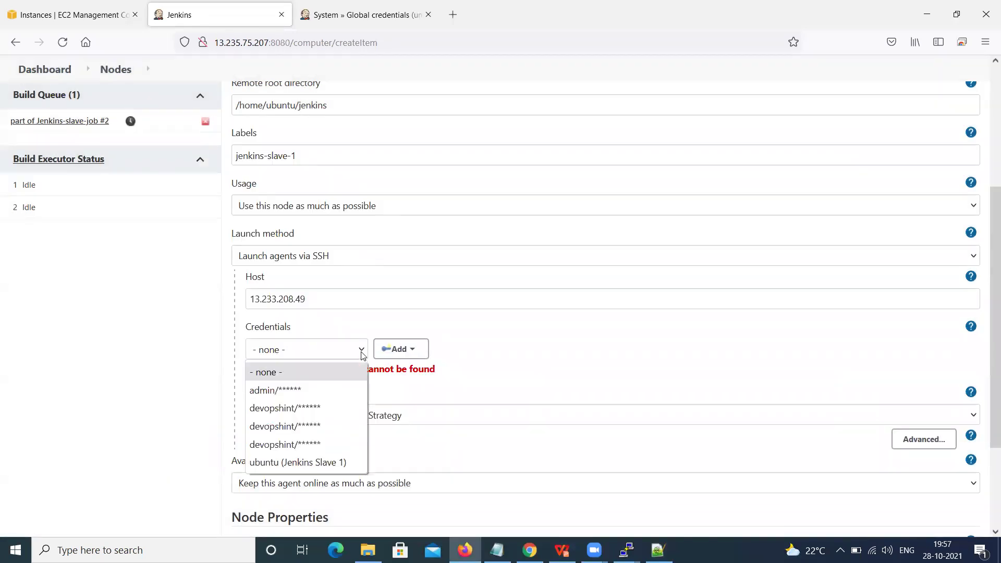
left_click(312, 468)
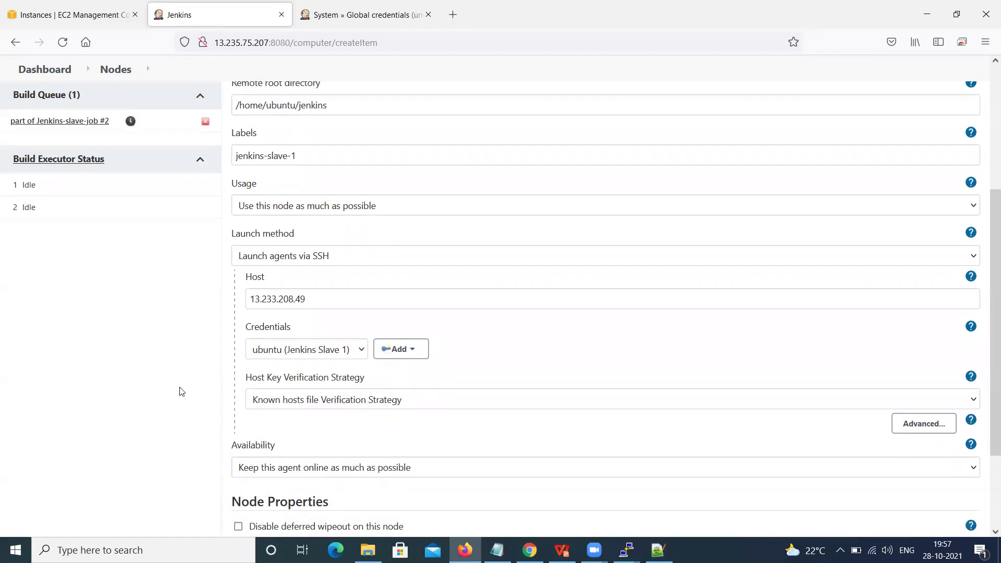
scroll(181, 391, "down", 2)
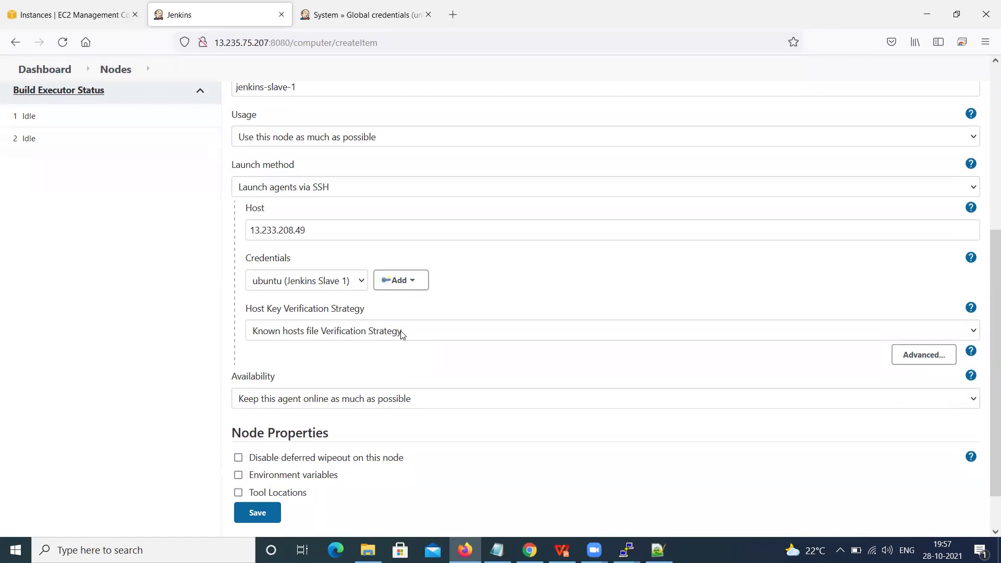
left_click(404, 332)
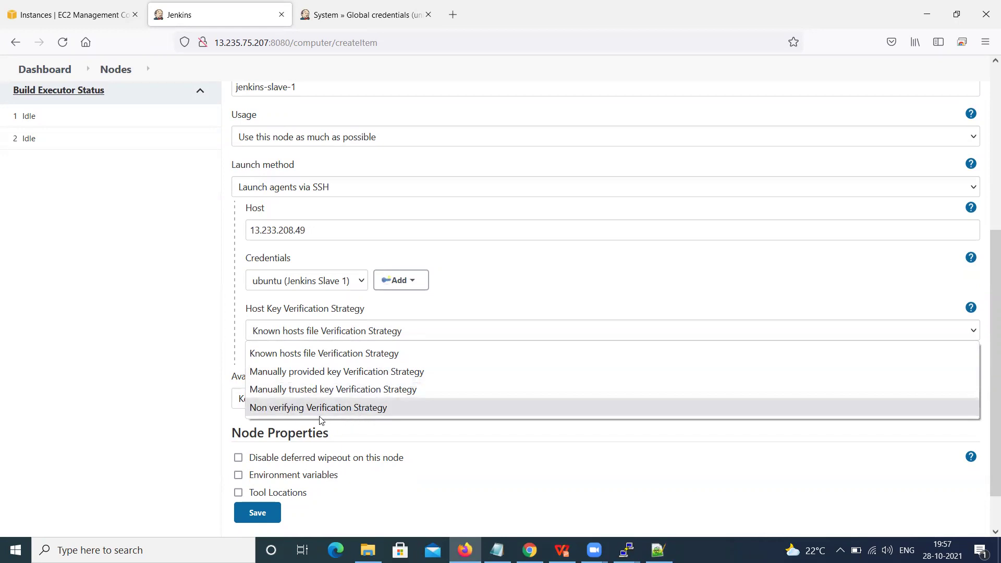
left_click(347, 412)
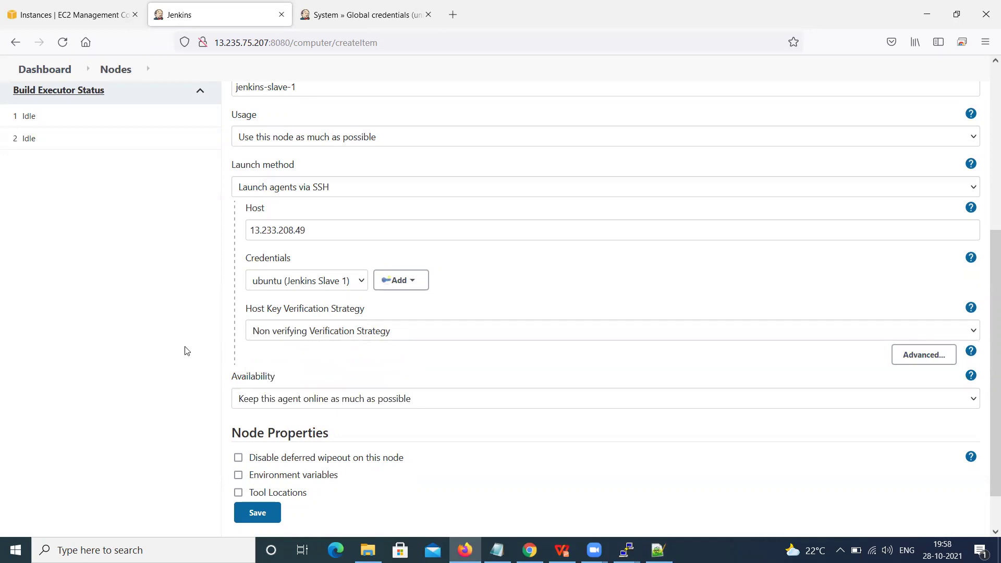
Step: Set the node's availability to Keep this agent online as much as possible and save the node
scroll(187, 350, "down", 2)
left_click(322, 356)
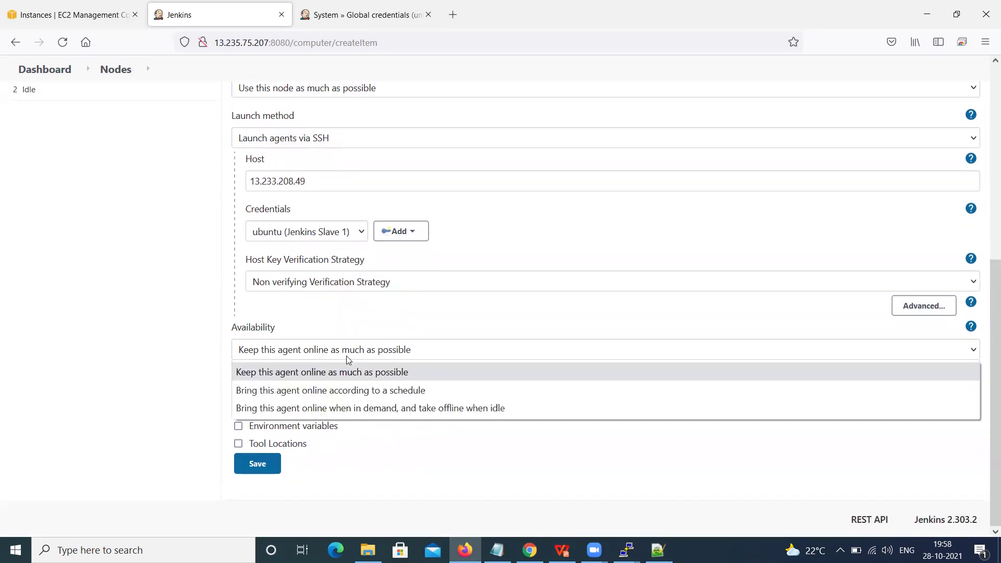
left_click(367, 374)
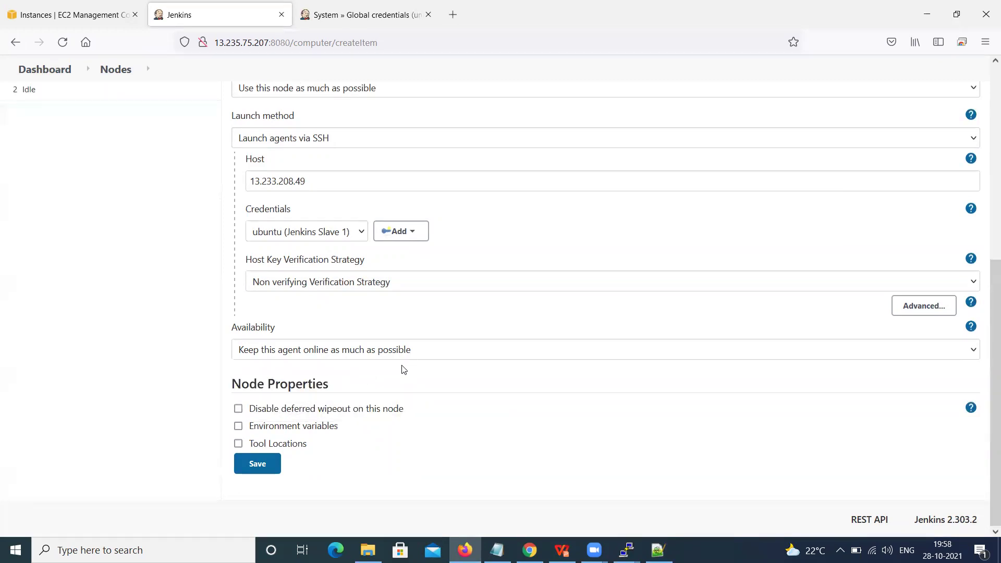
left_click(269, 472)
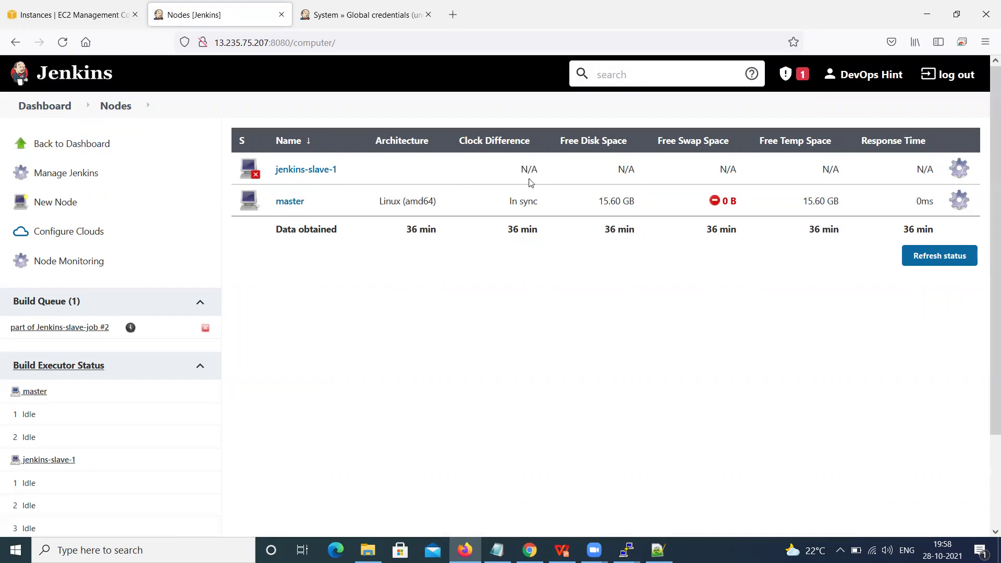
Step: Open the jenkins-slave-1 agent from the node list and view its status
left_click(330, 170)
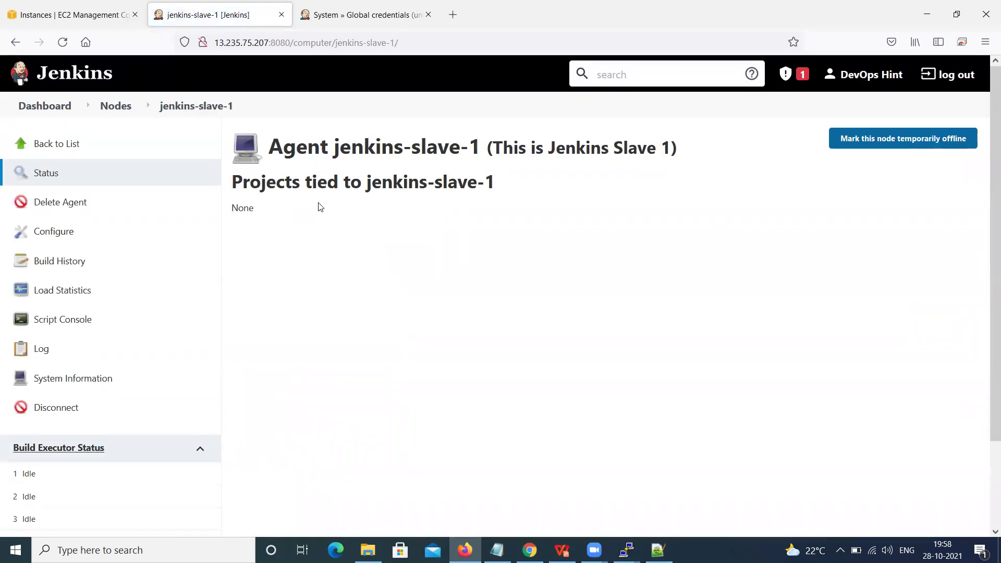
left_click(58, 174)
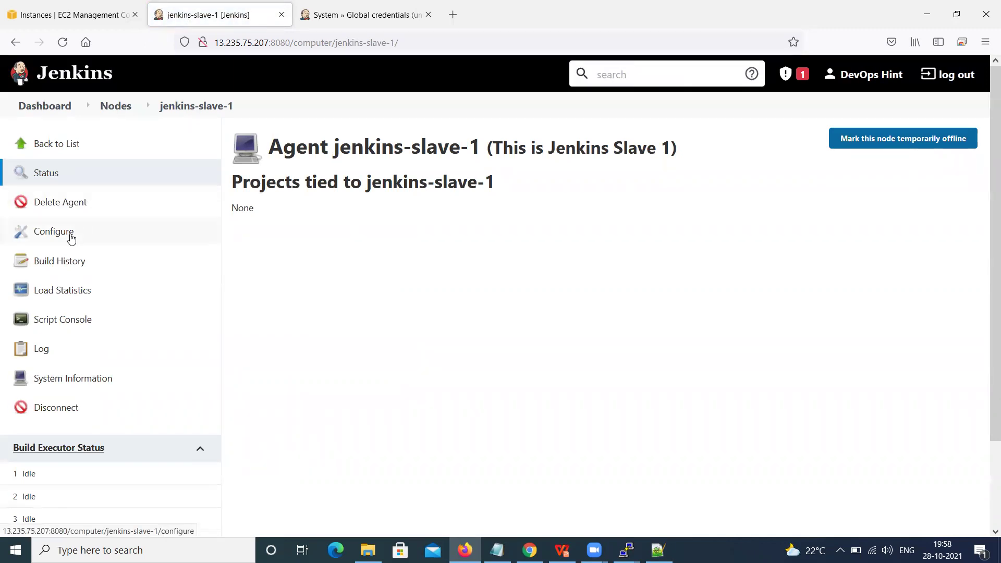
Step: Return to the node list, open the configuration of jenkins-slave-1 and check its name, description, executor count and remote root directory
left_click(69, 146)
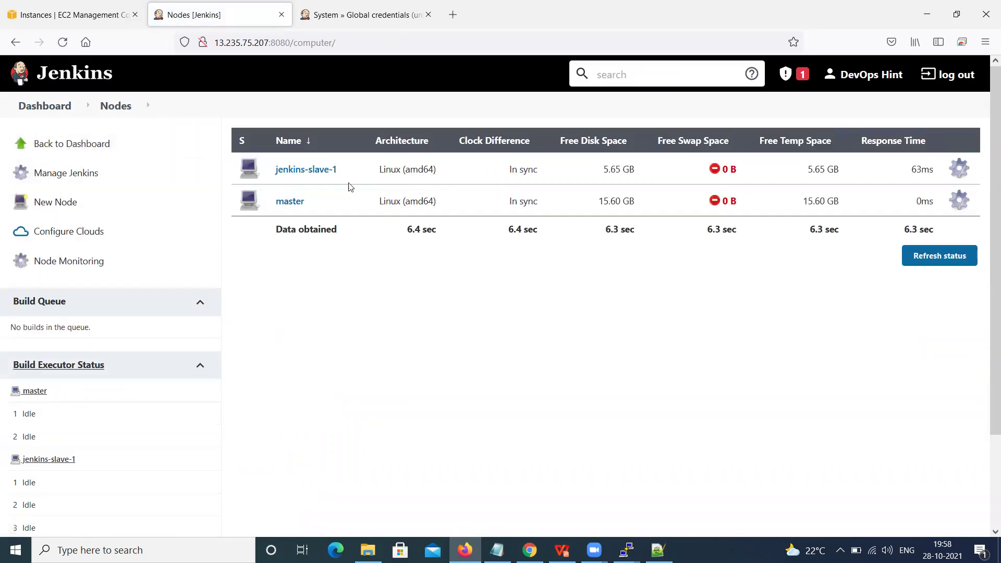
left_click_drag(496, 174, 589, 174)
left_click(343, 172)
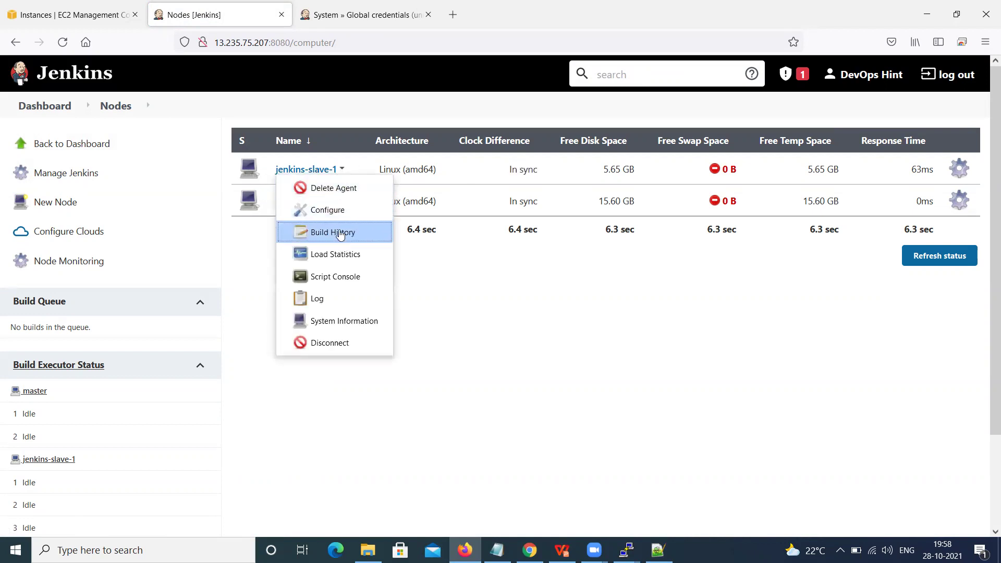
left_click(334, 207)
left_click_drag(306, 162, 259, 164)
left_click_drag(336, 211, 239, 273)
key("Tab")
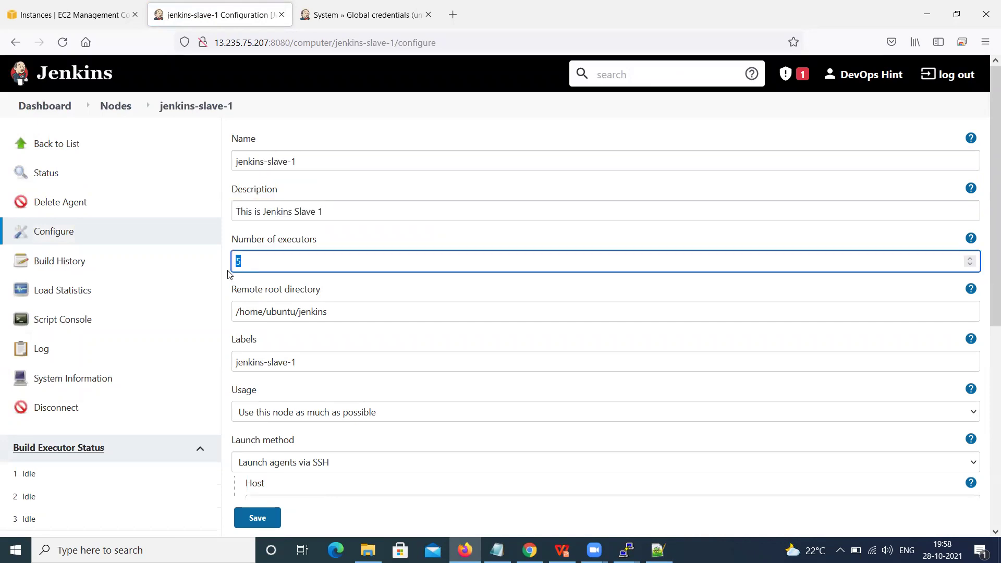
left_click_drag(342, 317, 237, 321)
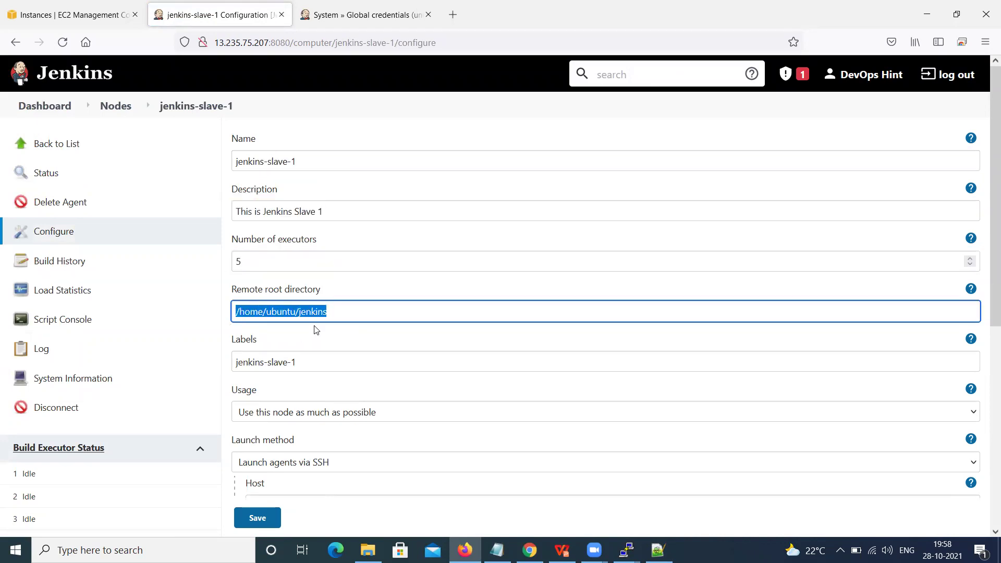
Step: Check the label of jenkins-slave-1 and view the available launch methods without changing the selection
scroll(313, 331, "down", 3)
scroll(290, 245, "up", 2)
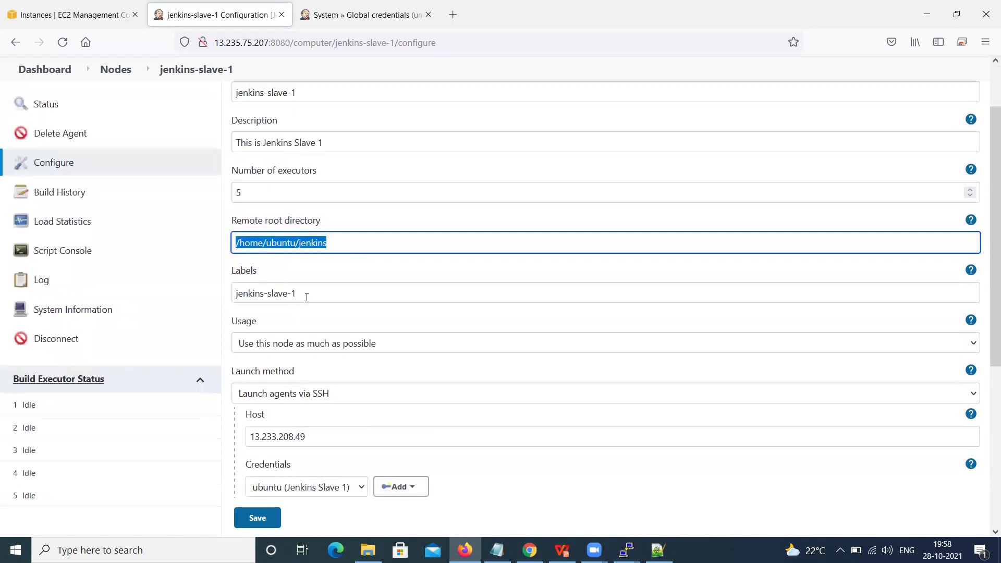
left_click_drag(307, 297, 236, 295)
left_click(290, 401)
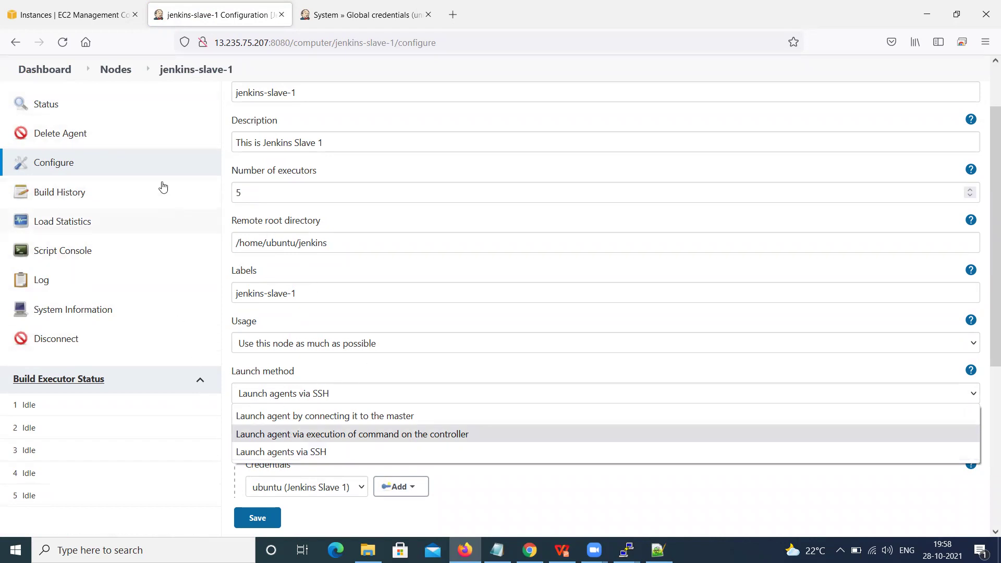
left_click(133, 97)
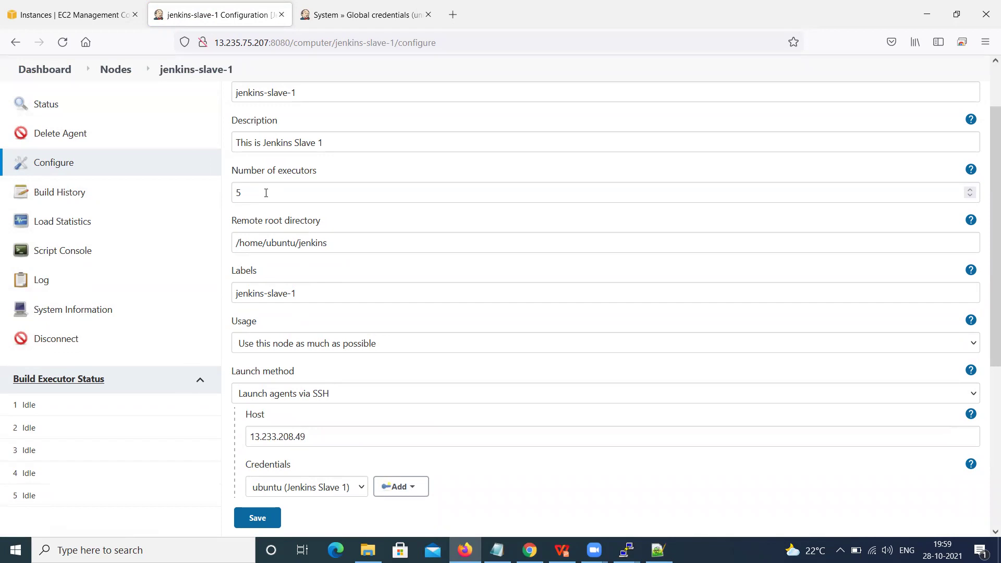
Step: Review the host, credentials, host key verification and availability settings of jenkins-slave-1 and save the node
scroll(272, 200, "up", 2)
scroll(284, 277, "down", 2)
scroll(286, 279, "up", 2)
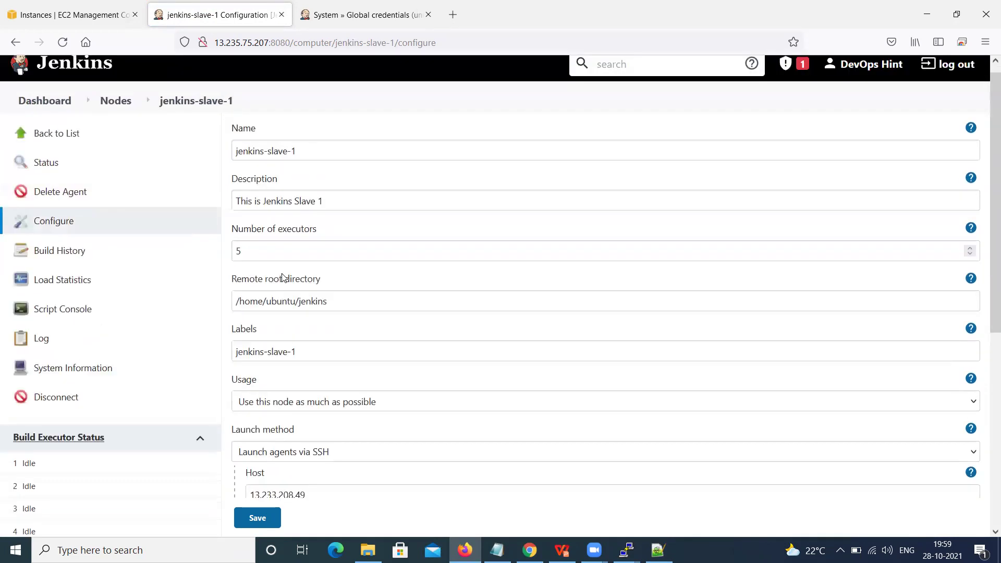
scroll(285, 279, "down", 5)
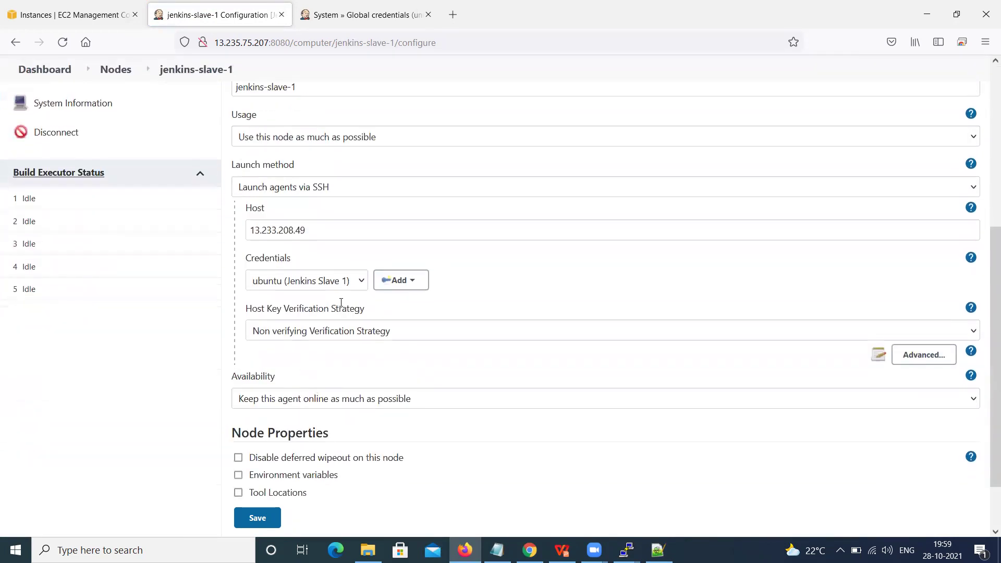
scroll(349, 332, "down", 2)
left_click(260, 455)
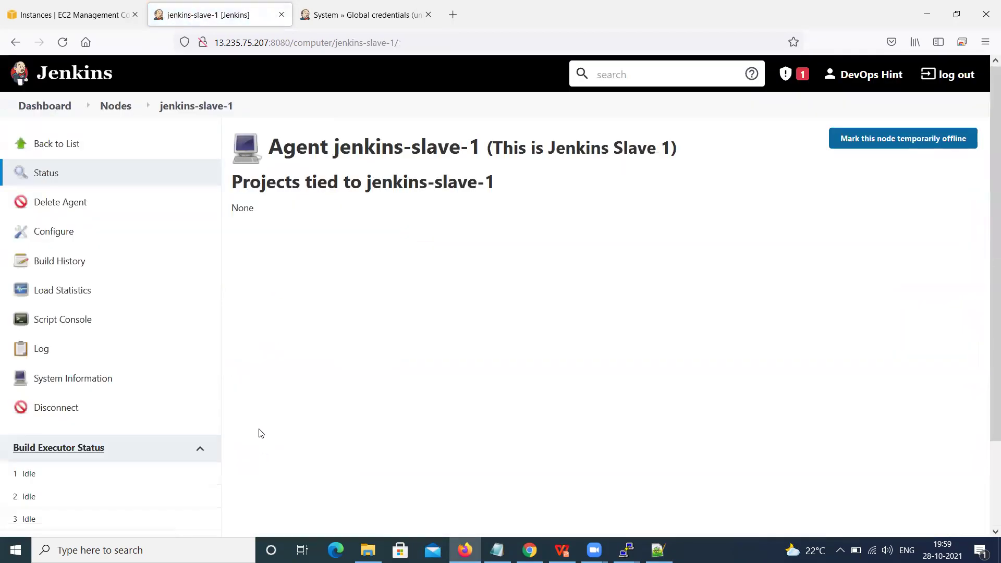
Step: Reopen the jenkins-slave-1 agent from the node list and view its script console
left_click(58, 145)
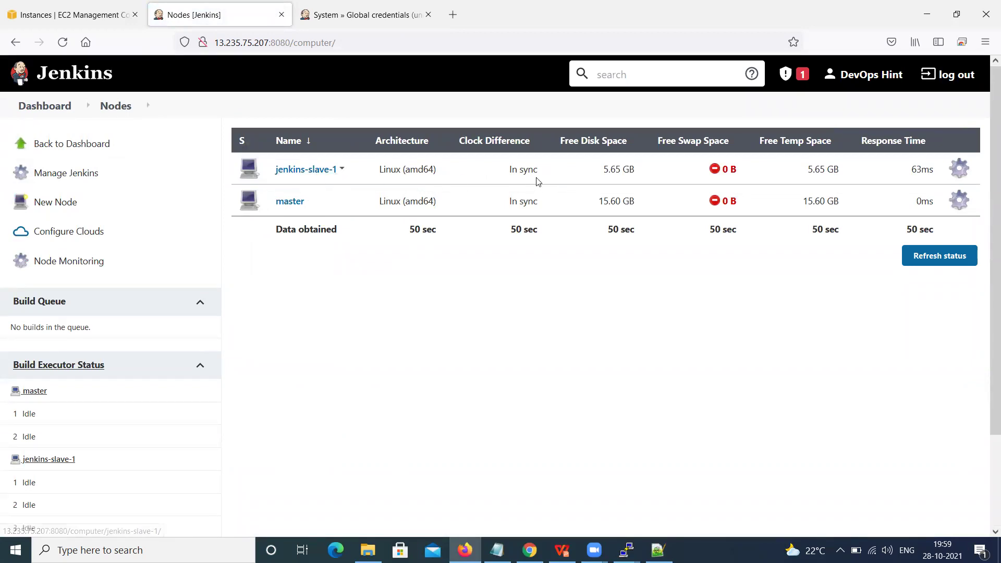
left_click(323, 171)
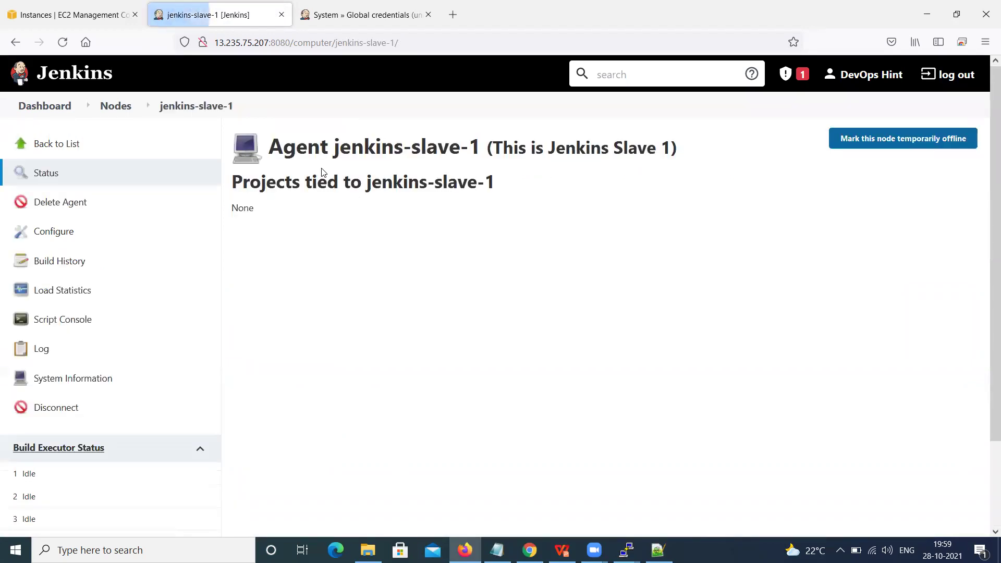
left_click(67, 324)
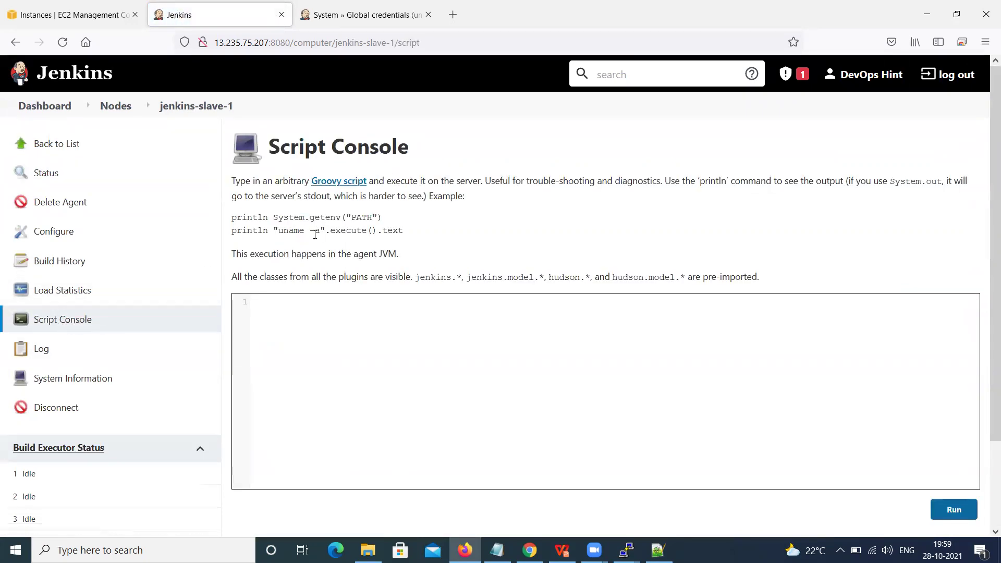
Step: Open the jenkins-slave-1 log and read its final lines for the agent's connection status and warnings
left_click(41, 349)
scroll(474, 301, "down", 5)
scroll(472, 302, "down", 8)
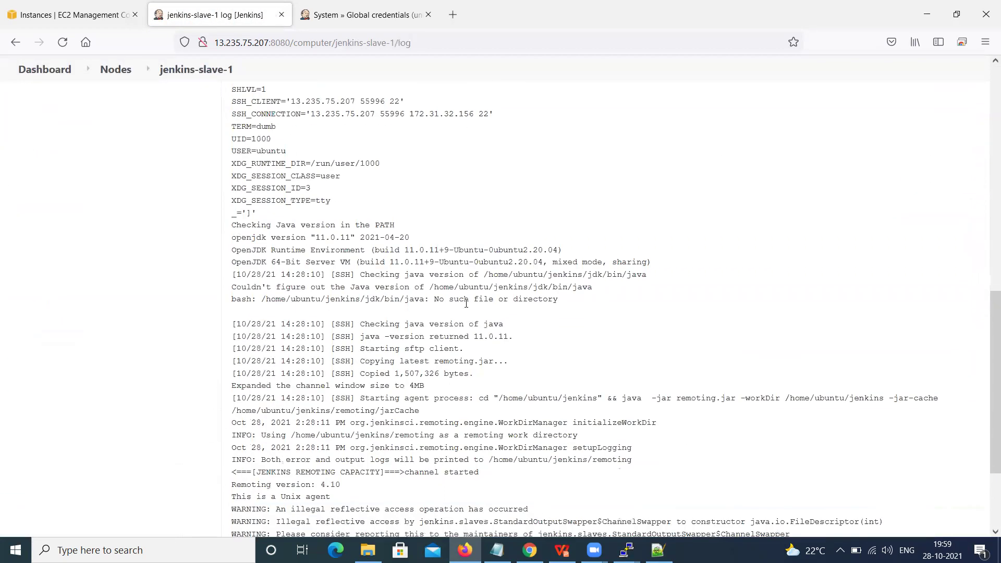
left_click_drag(233, 459, 428, 464)
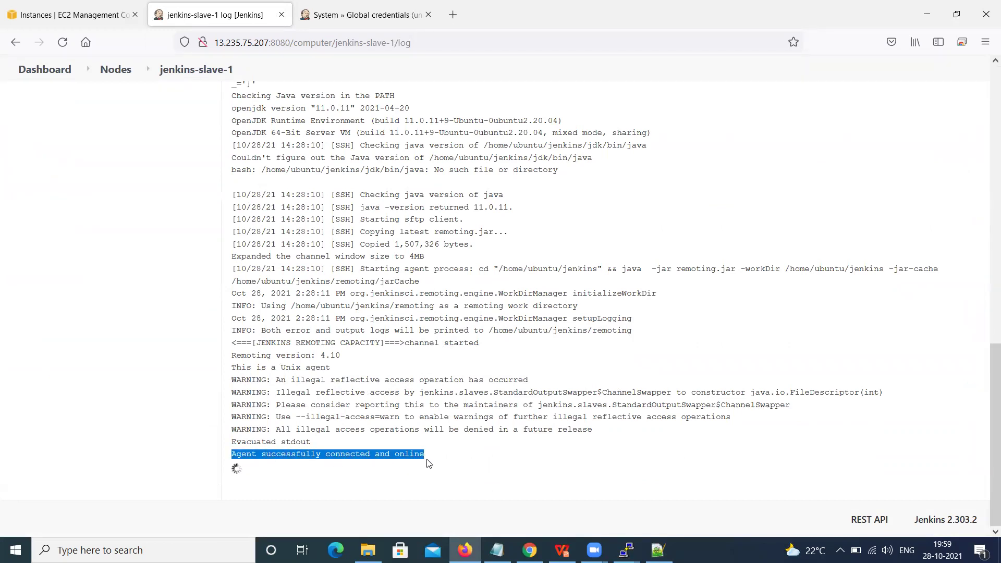
left_click_drag(232, 441, 312, 442)
left_click_drag(251, 380, 385, 380)
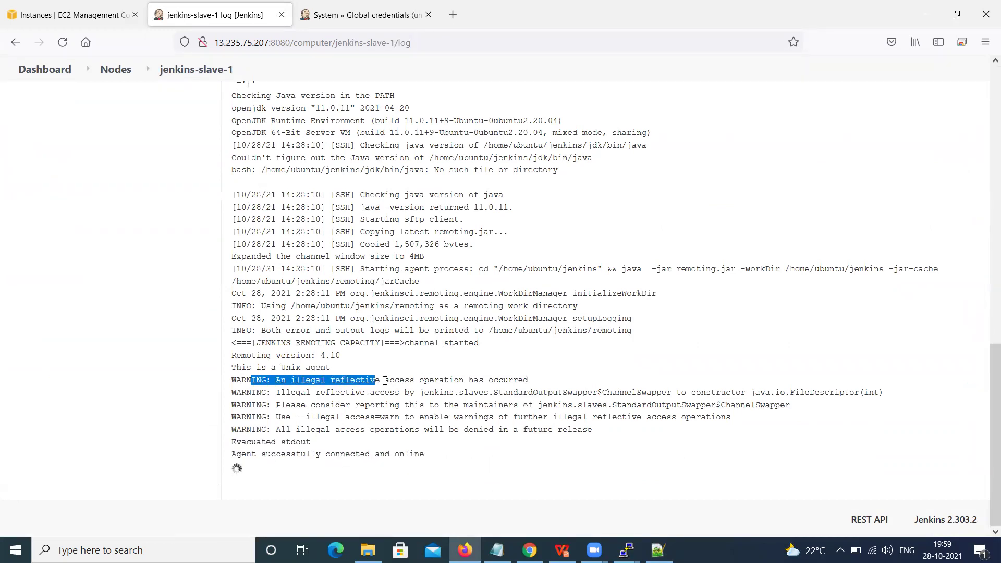
scroll(397, 380, "up", 15)
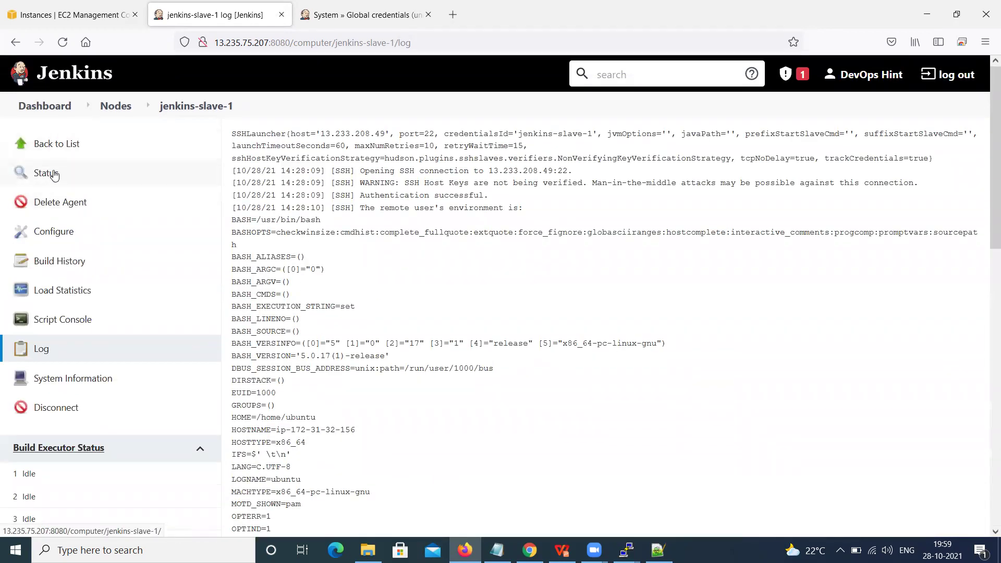
Step: Return to the node list and compare the clock difference of master and jenkins-slave-1
left_click(206, 106)
left_click(114, 111)
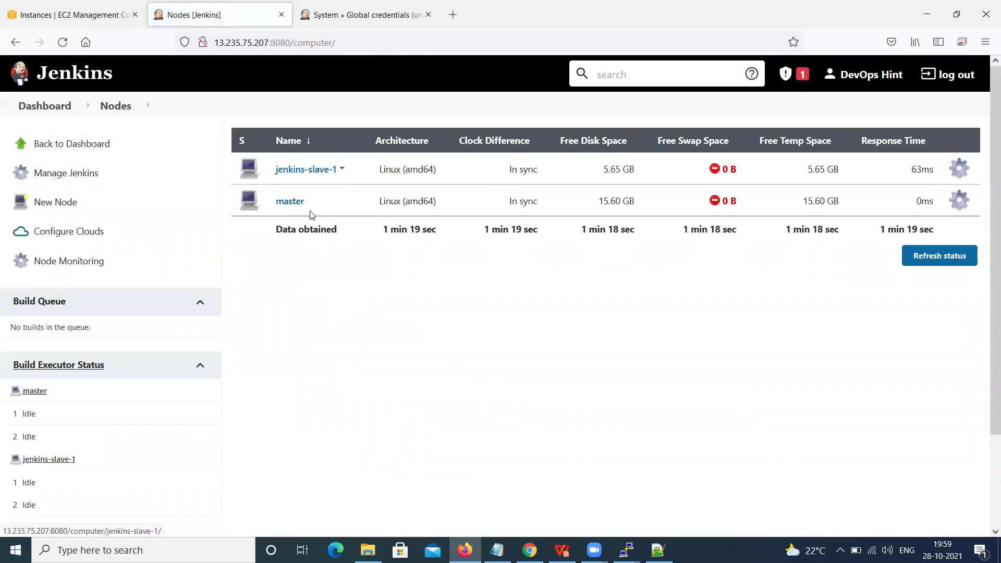
left_click_drag(558, 215, 501, 210)
left_click_drag(551, 176, 500, 175)
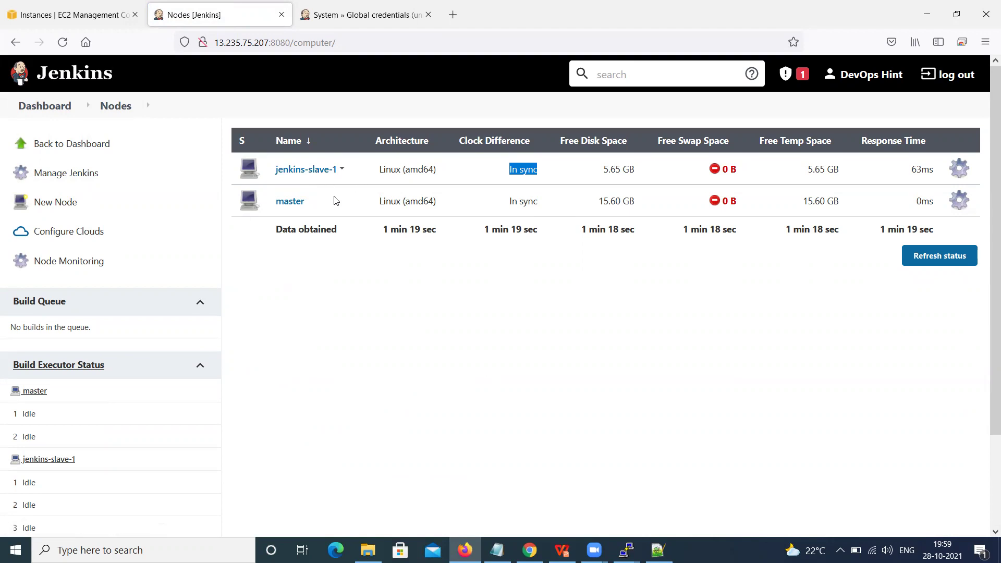
Step: Go from the dashboard to Manage Nodes and Clouds and check the sync status of jenkins-slave-1
left_click(50, 108)
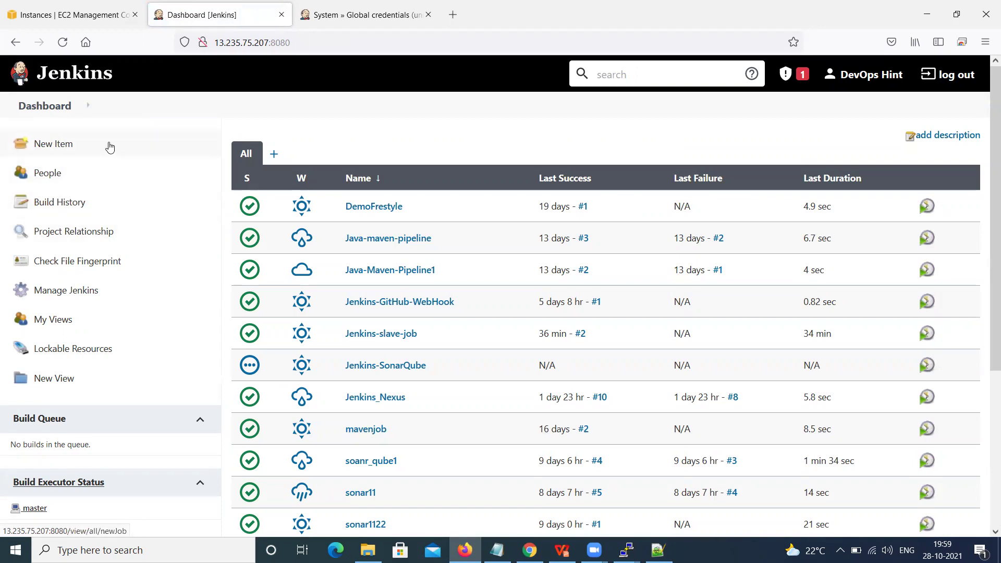
left_click(70, 295)
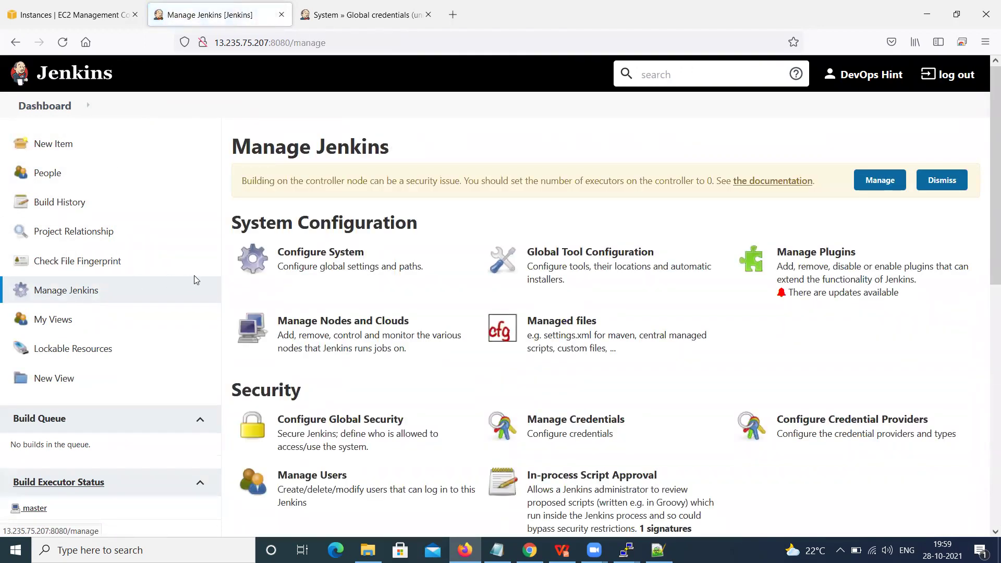
left_click(364, 346)
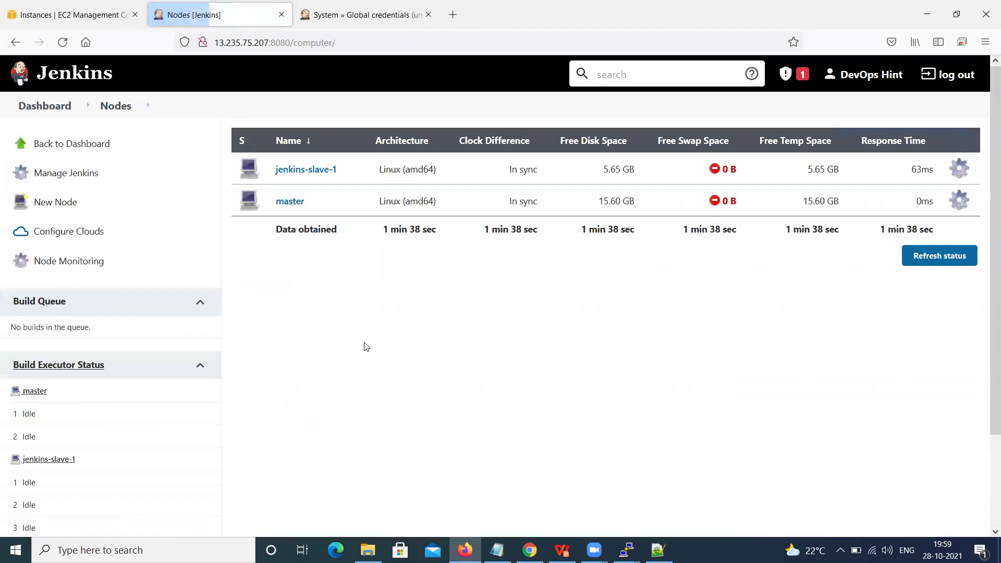
left_click_drag(507, 174, 555, 176)
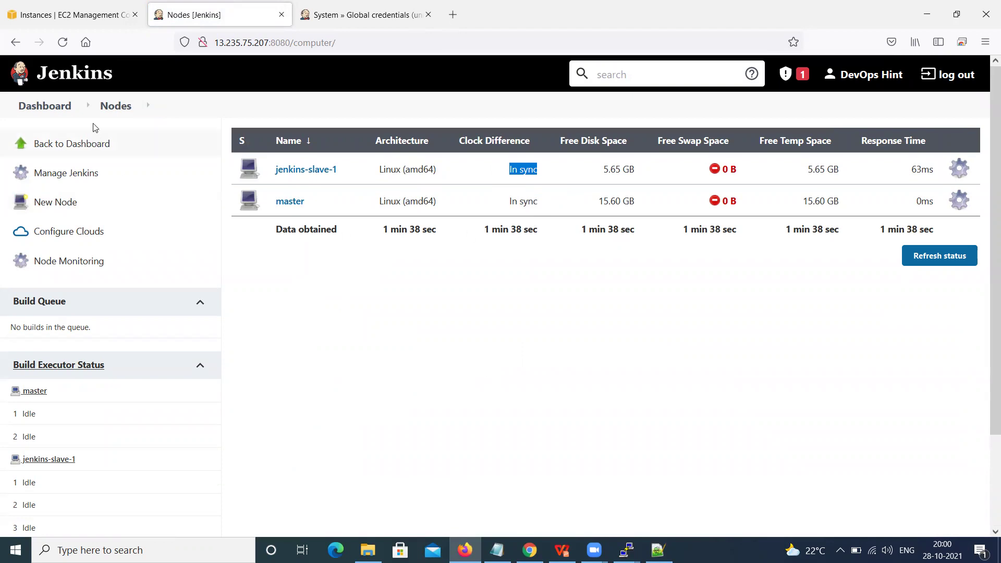
Step: Create a new Pipeline item named jenkins-slave-1Job from the dashboard
left_click(108, 107)
left_click(52, 108)
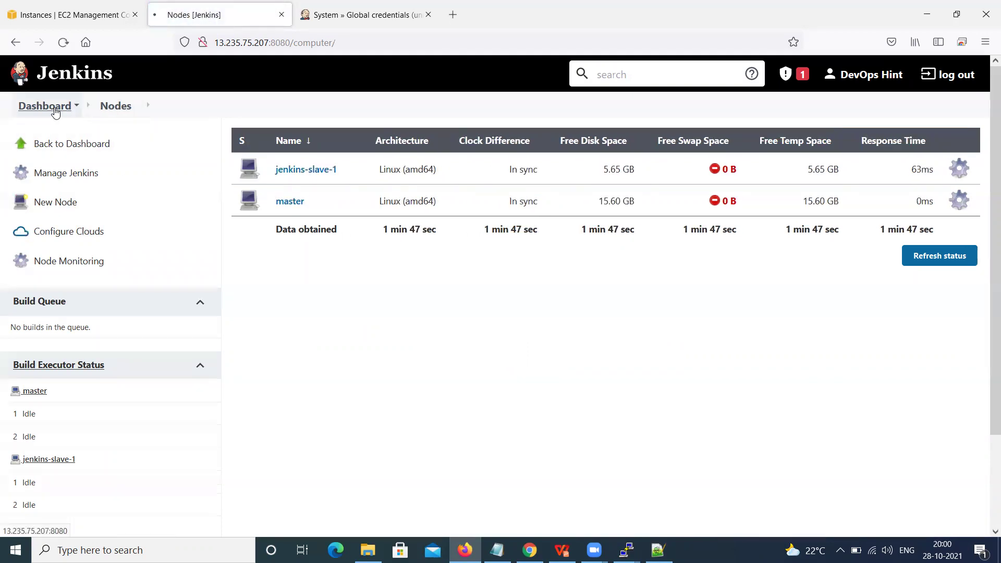
left_click(66, 150)
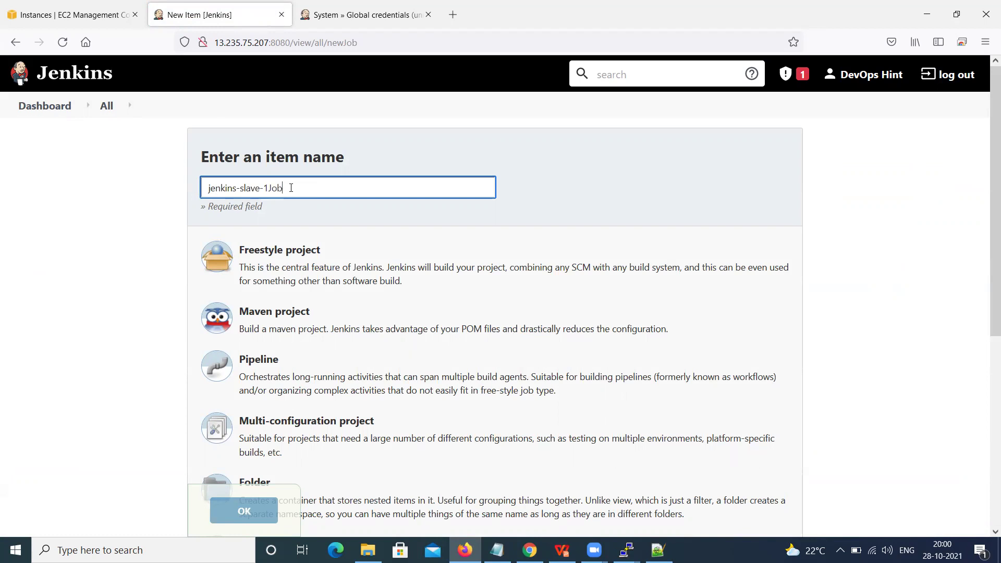
left_click(300, 389)
left_click(243, 510)
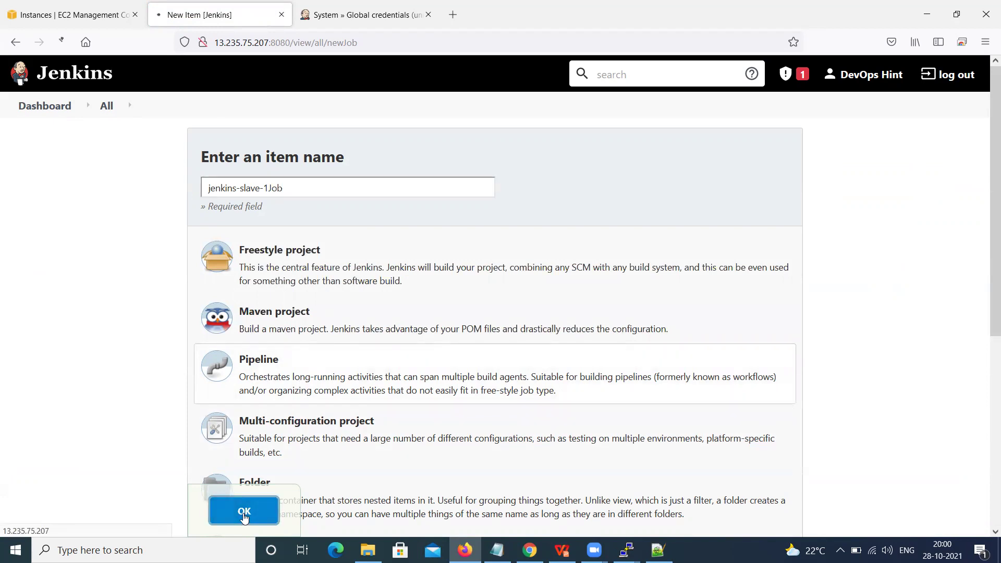
Step: Enter "To Run Pipeline job on Jenkins Slave 1" as the job's description
left_click(267, 208)
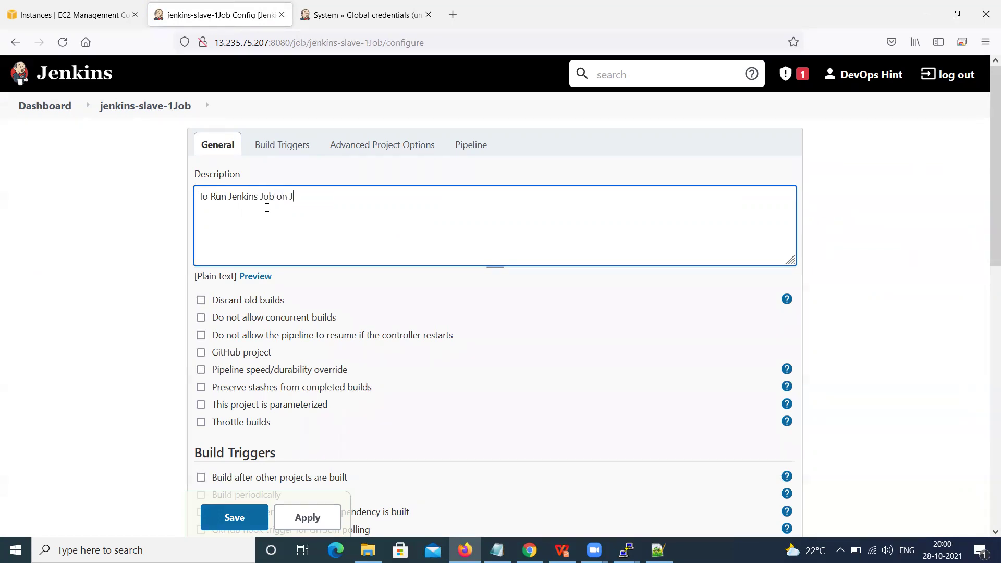
key("BackSpace")
key("BackSpace")
key("BackSpace")
key("BackSpace")
key("BackSpace")
key("BackSpace")
key("BackSpace")
key("BackSpace")
key("BackSpace")
key("BackSpace")
key("BackSpace")
key("BackSpace")
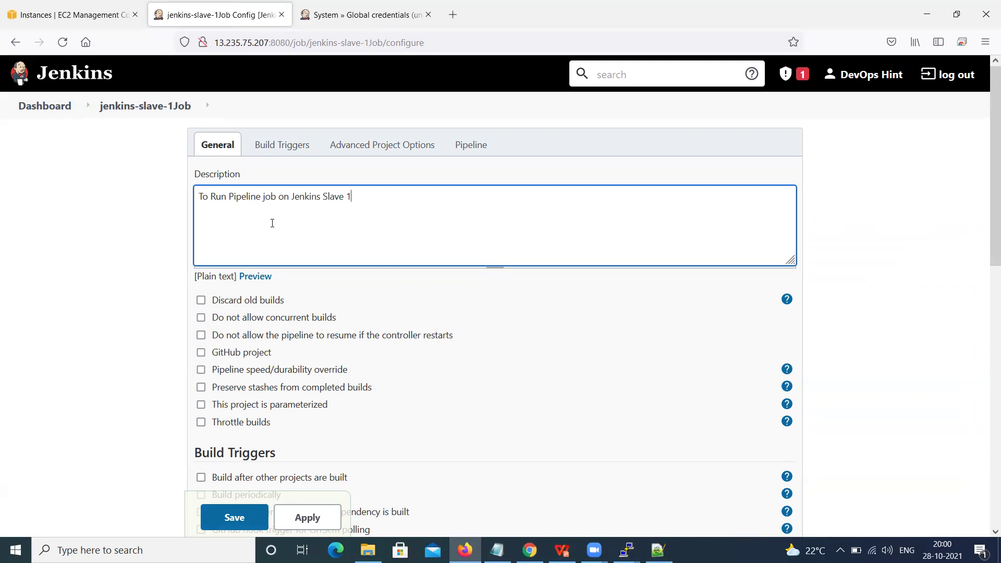
Step: Copy the Hello World pipeline with agent label 'jenkins-slave-1' from the Notepad notes into the job's pipeline script
scroll(273, 223, "down", 8)
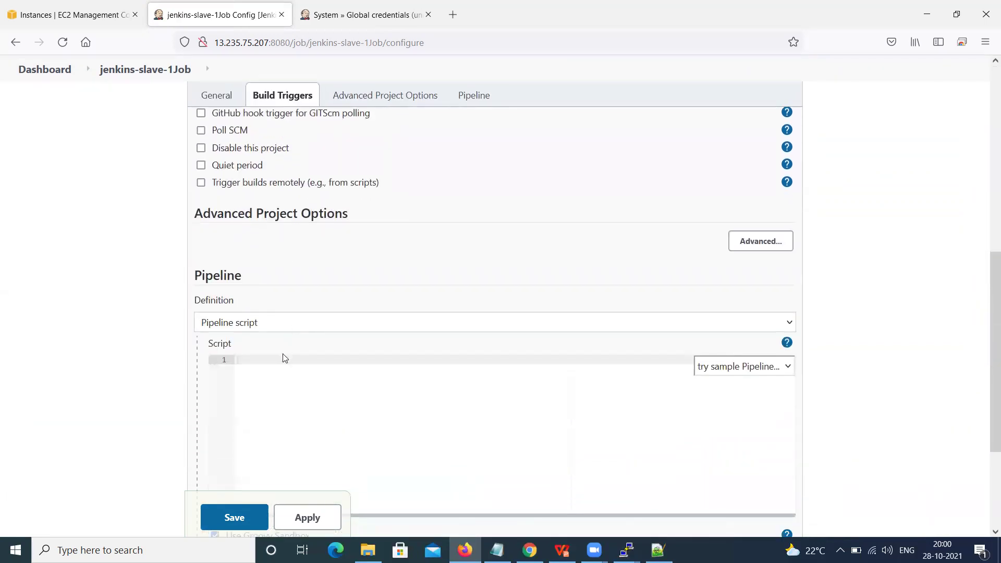
mouse_move(658, 550)
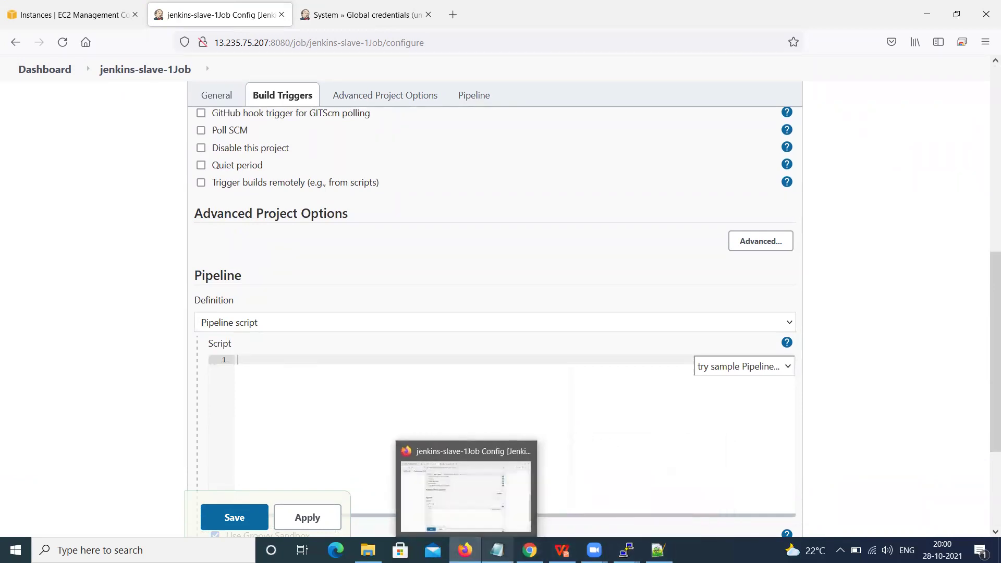
left_click(497, 551)
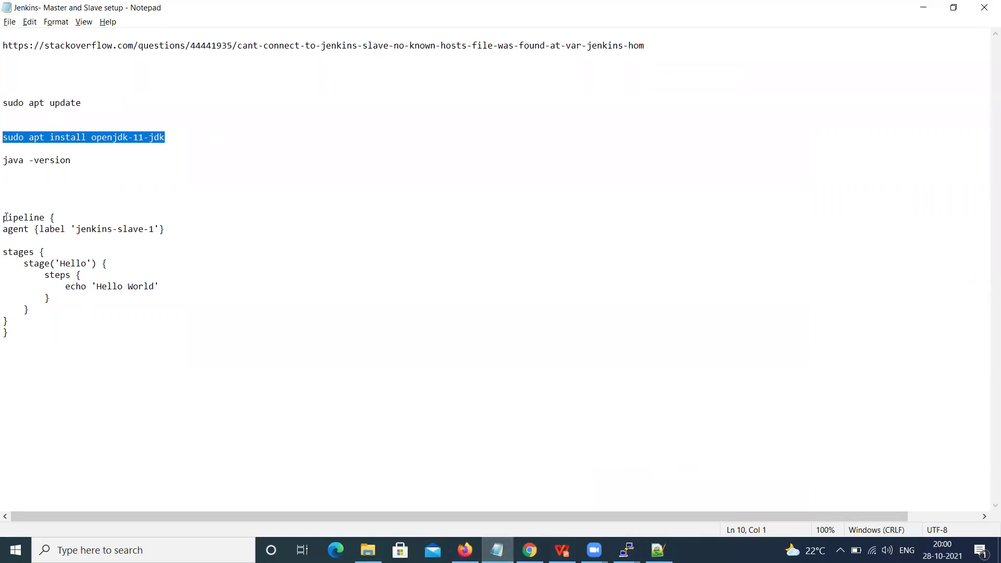
left_click_drag(4, 217, 24, 330)
key("ctrl+c")
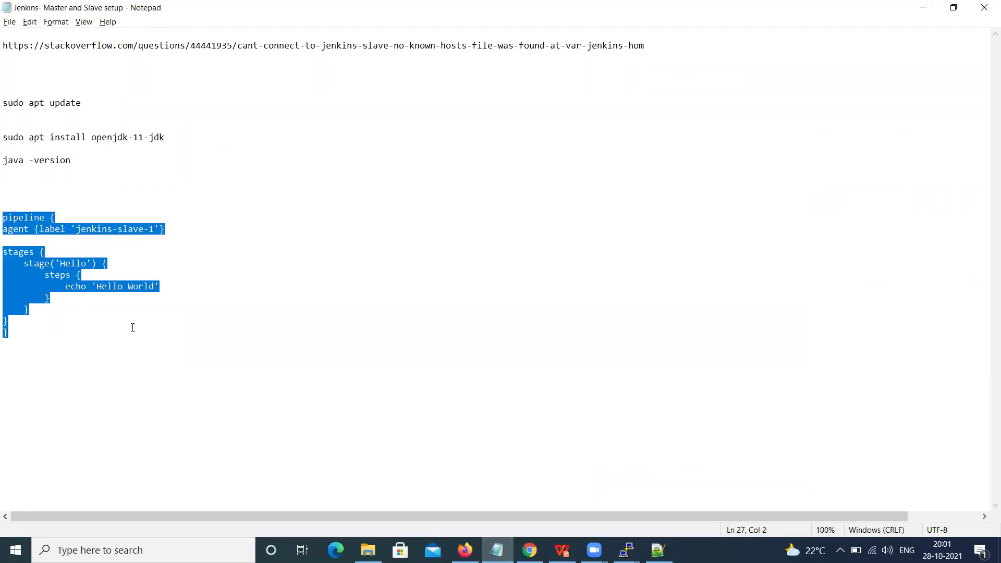
key("alt+Tab")
key("ctrl+v")
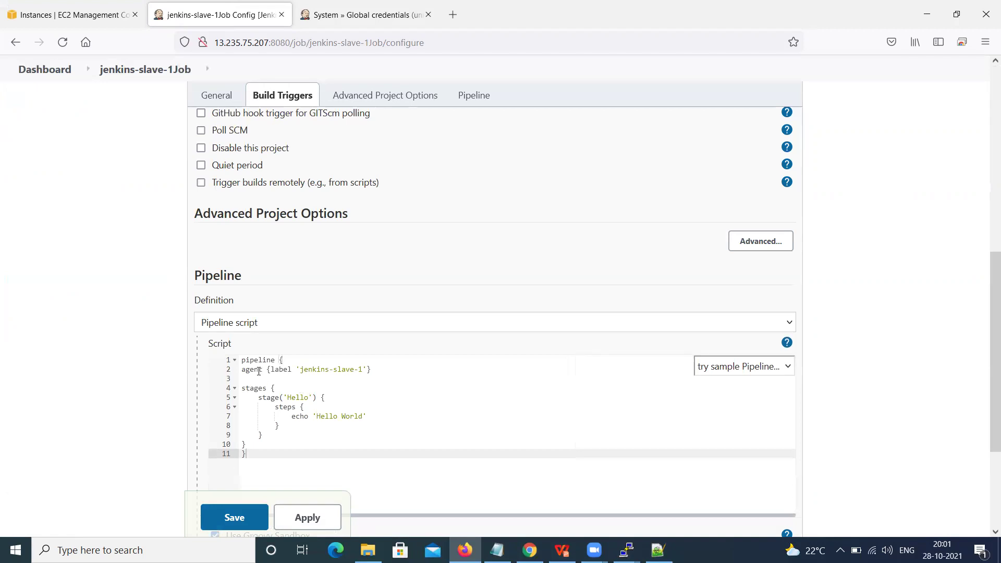
Step: Check the pipeline script's agent label against the jenkins-slave-1 node name in Manage Nodes and Clouds
left_click(243, 371)
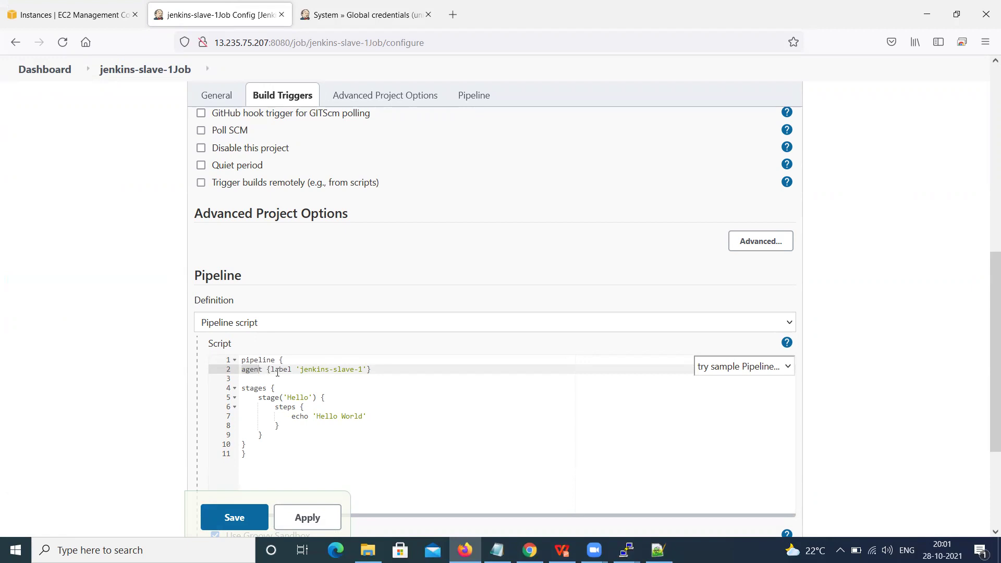
left_click_drag(301, 370, 318, 370)
left_click(360, 14)
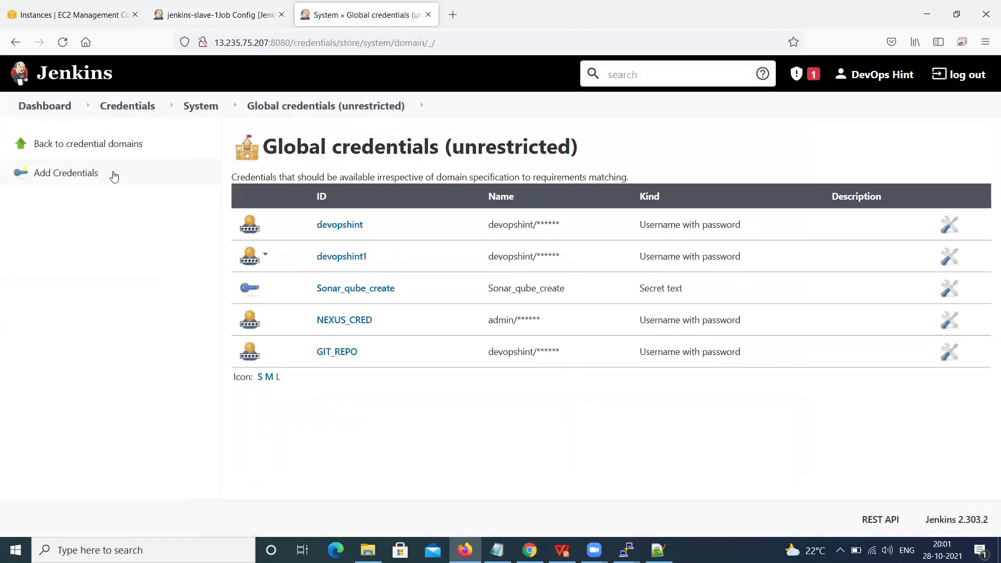
left_click(127, 106)
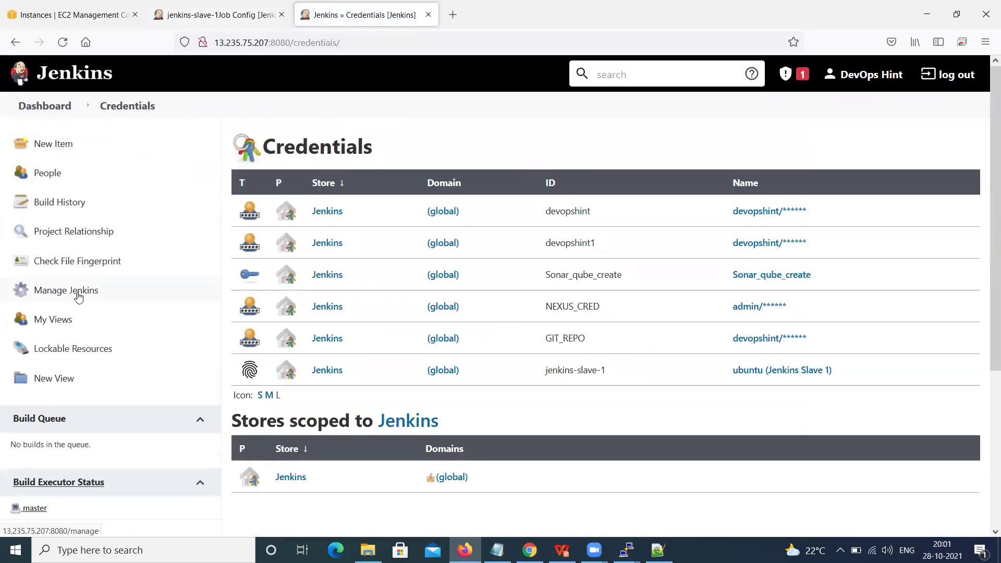
left_click(79, 296)
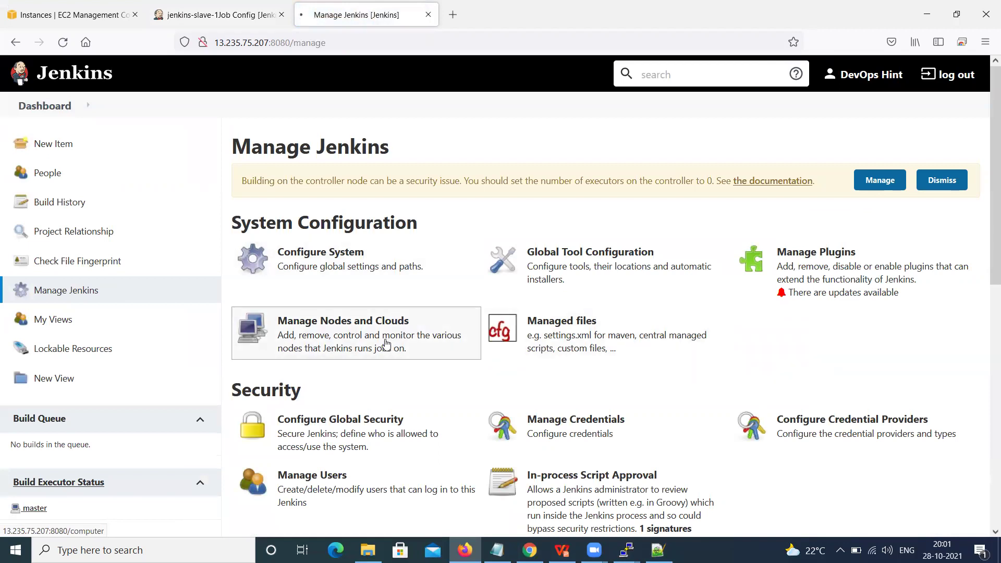
left_click(386, 344)
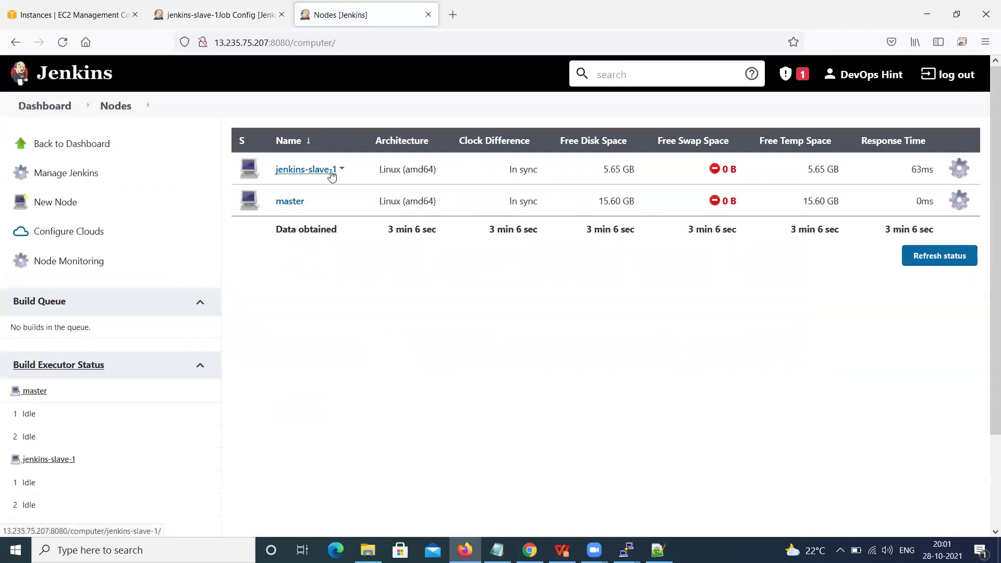
Step: Return to the jenkins-slave-1Job configuration, apply the pipeline settings and save the job
left_click(200, 21)
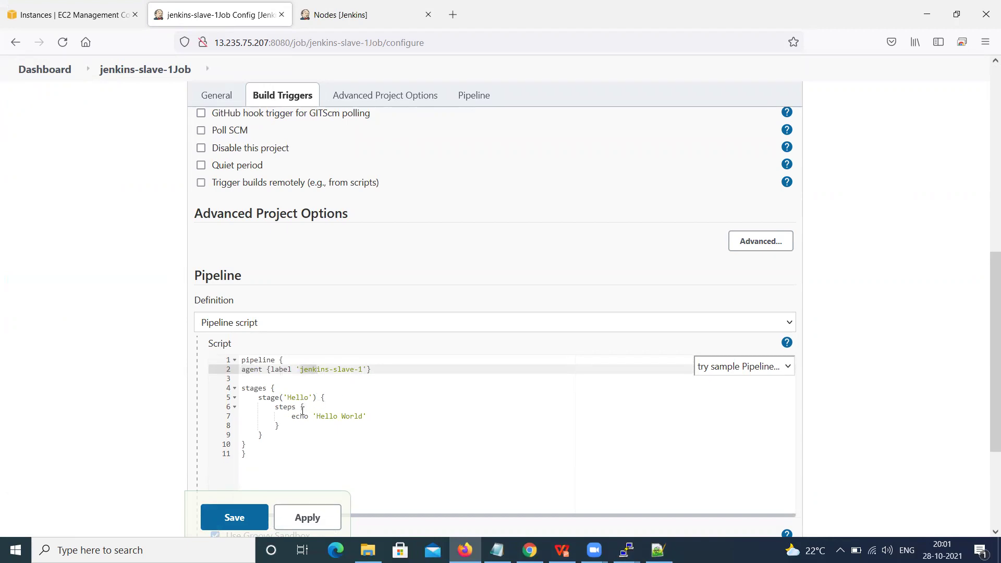
scroll(339, 420, "down", 3)
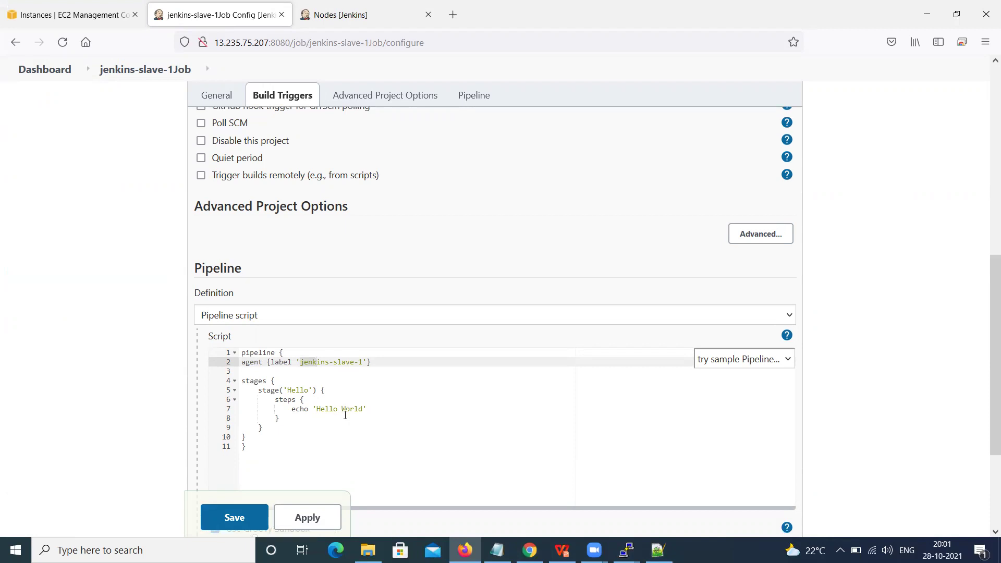
left_click(325, 475)
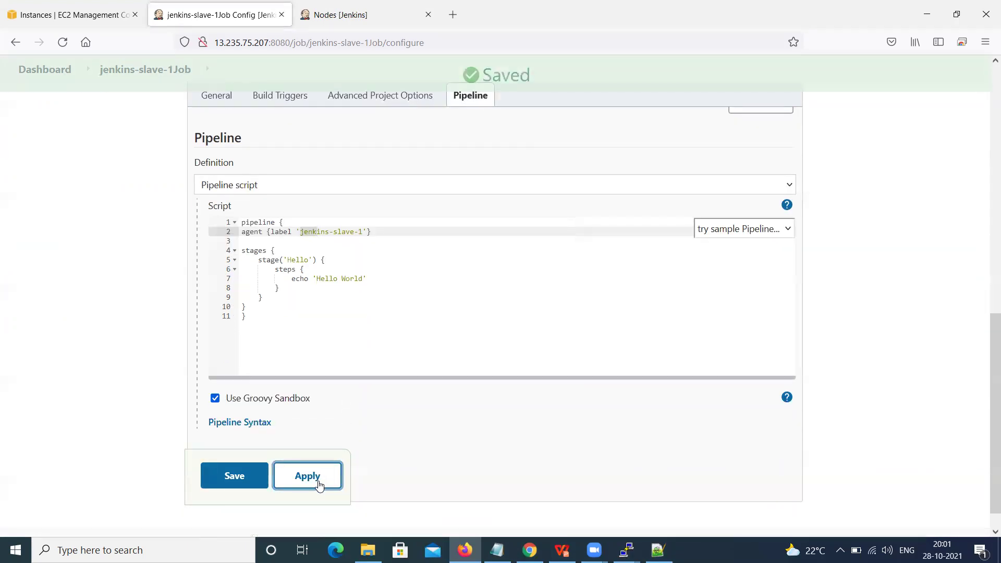
left_click(235, 485)
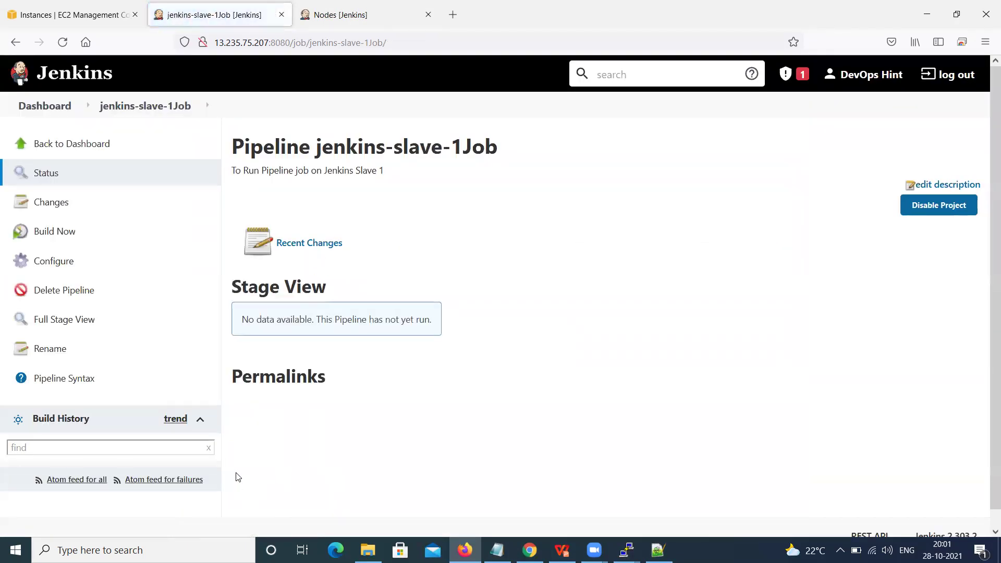
Step: Build jenkins-slave-1Job and inspect which node and workspace path build #1 used in its console output
left_click(53, 236)
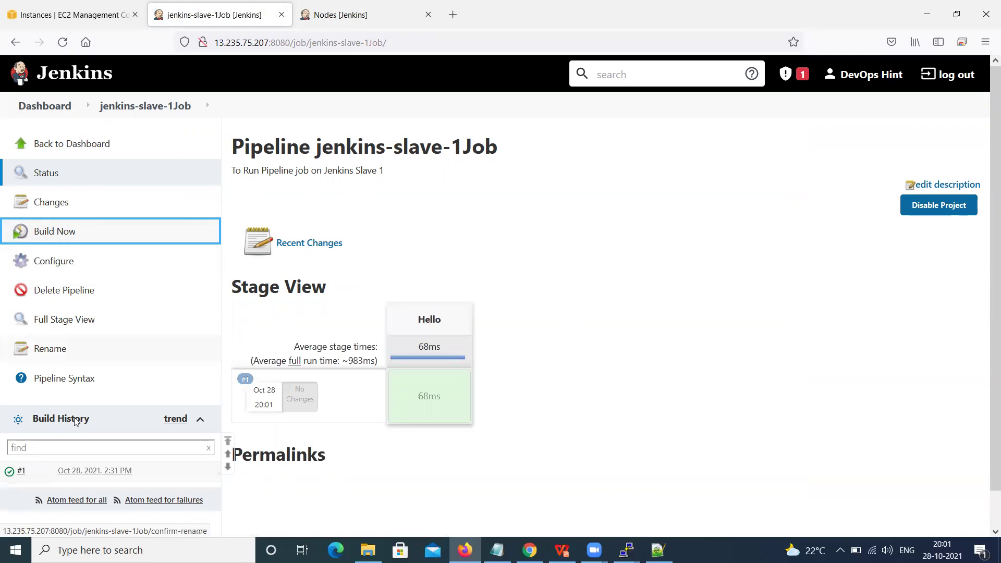
left_click(29, 472)
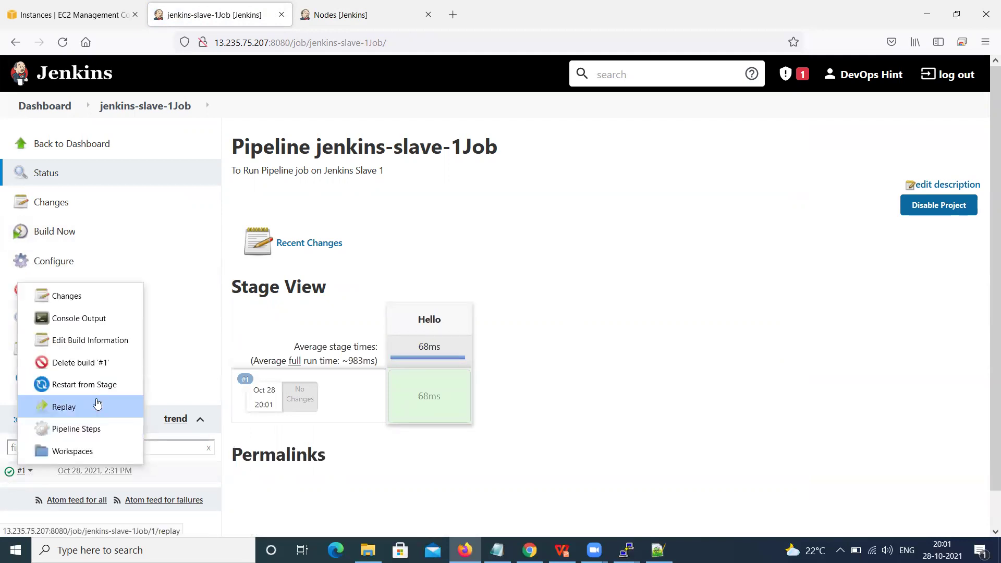
left_click(87, 319)
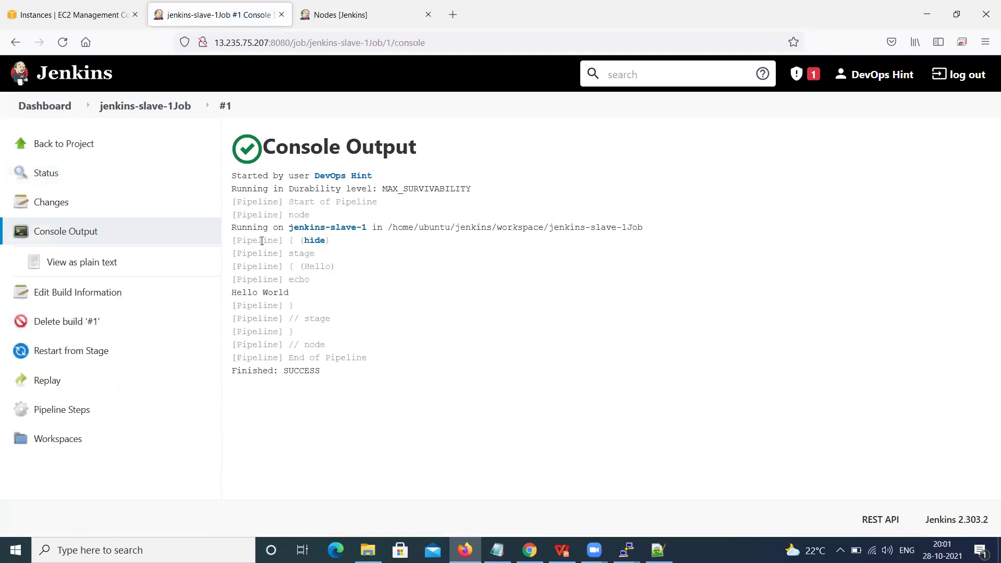
left_click_drag(231, 232, 646, 233)
left_click(541, 265)
left_click(626, 551)
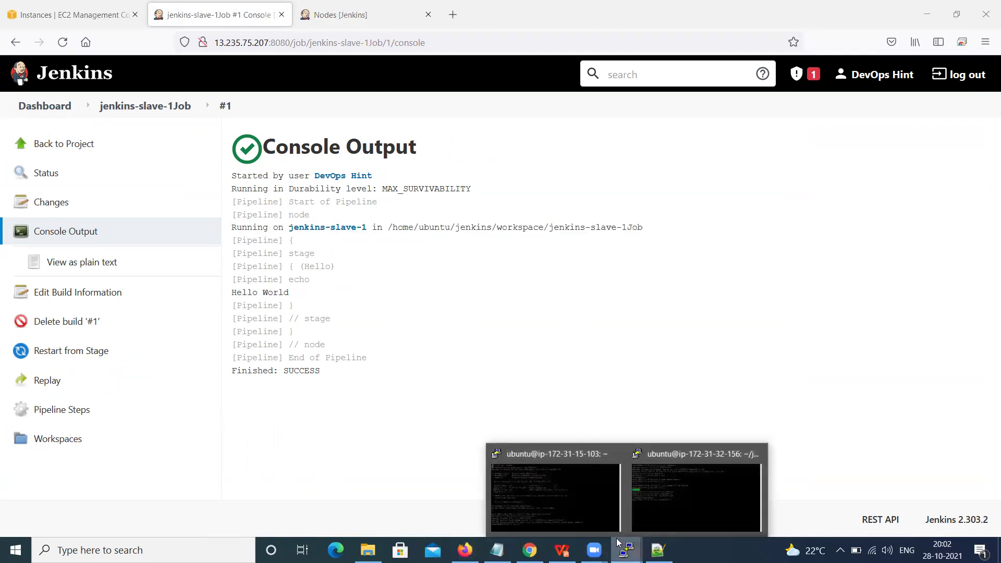
left_click(686, 512)
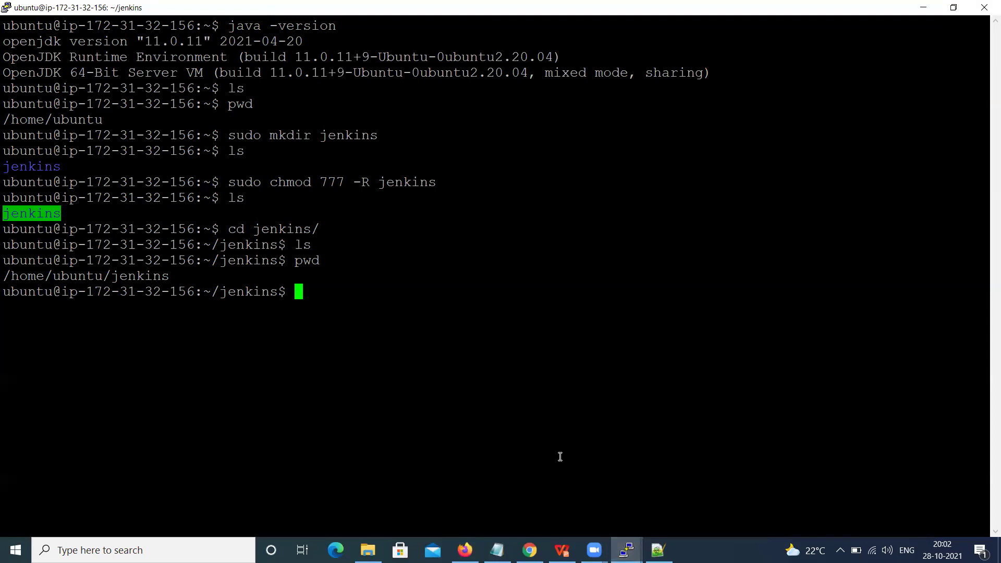
type("ls")
key("Return")
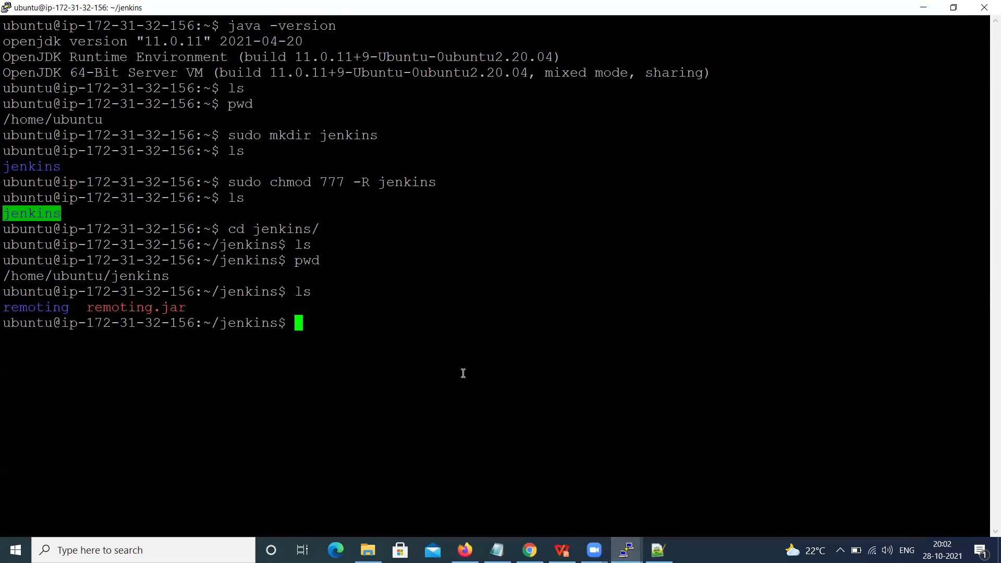
key("alt+Tab")
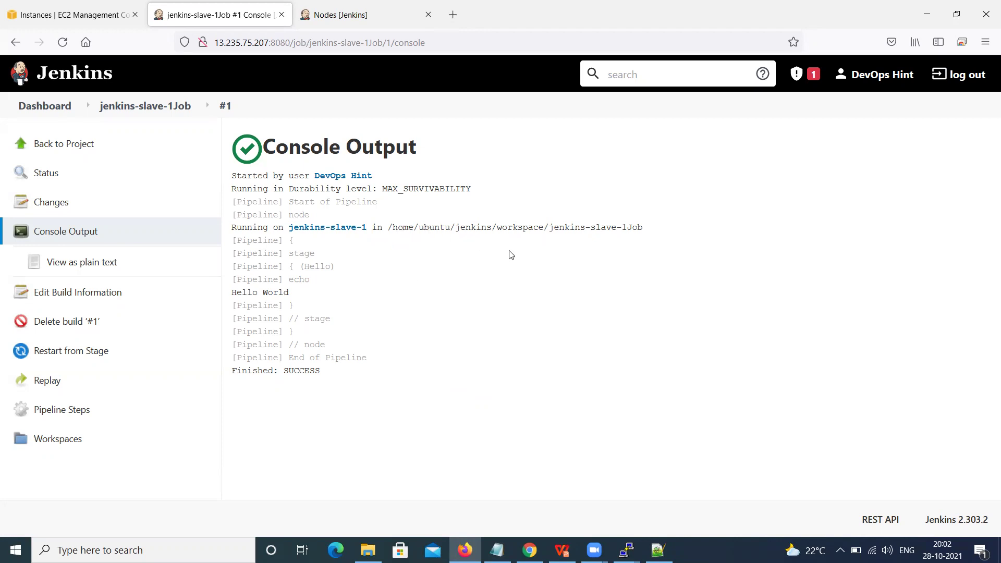
key("alt+Tab")
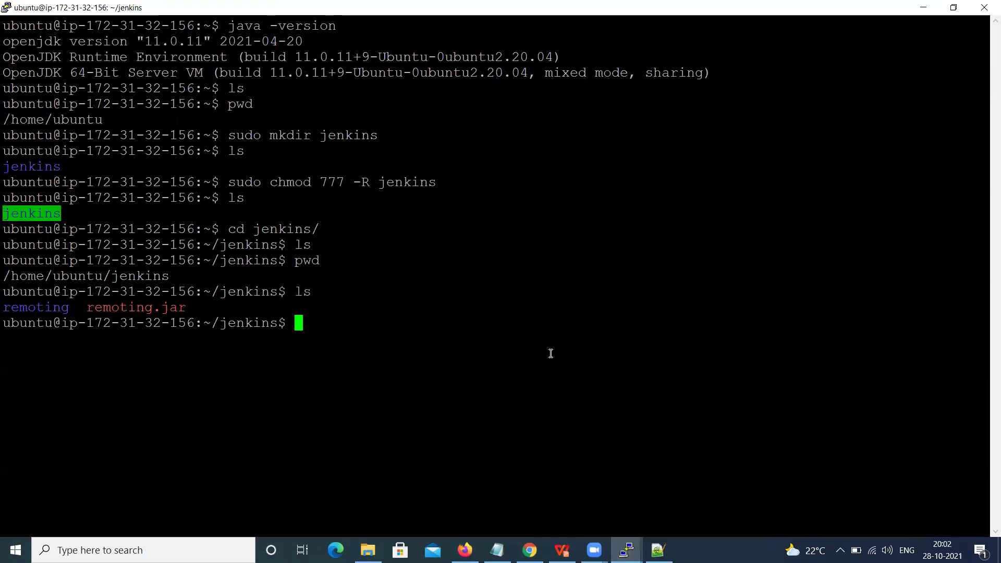
Step: List the slave's home directory and change back into its jenkins directory
type("cd")
key("Return")
type("ls")
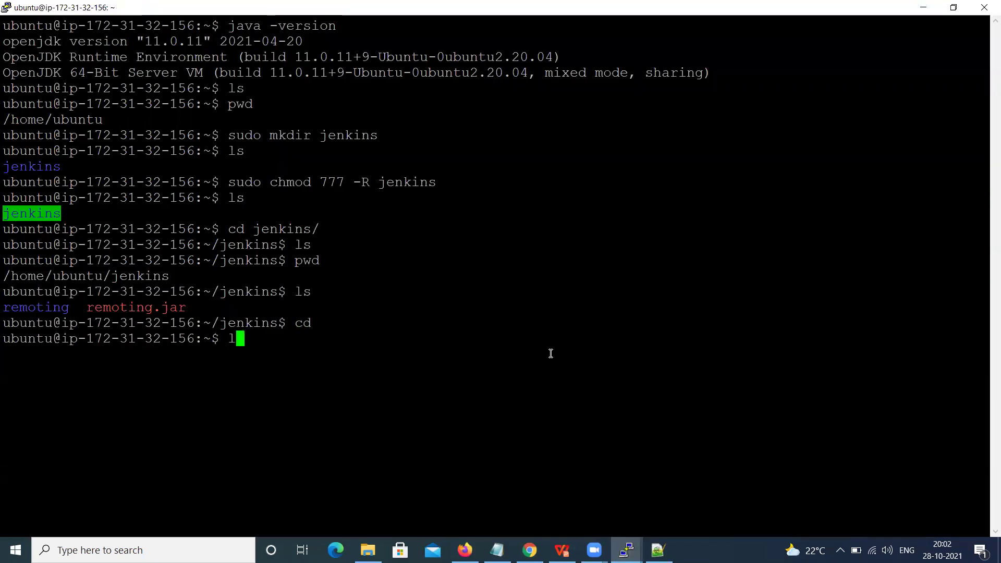
key("Return")
type("cd je")
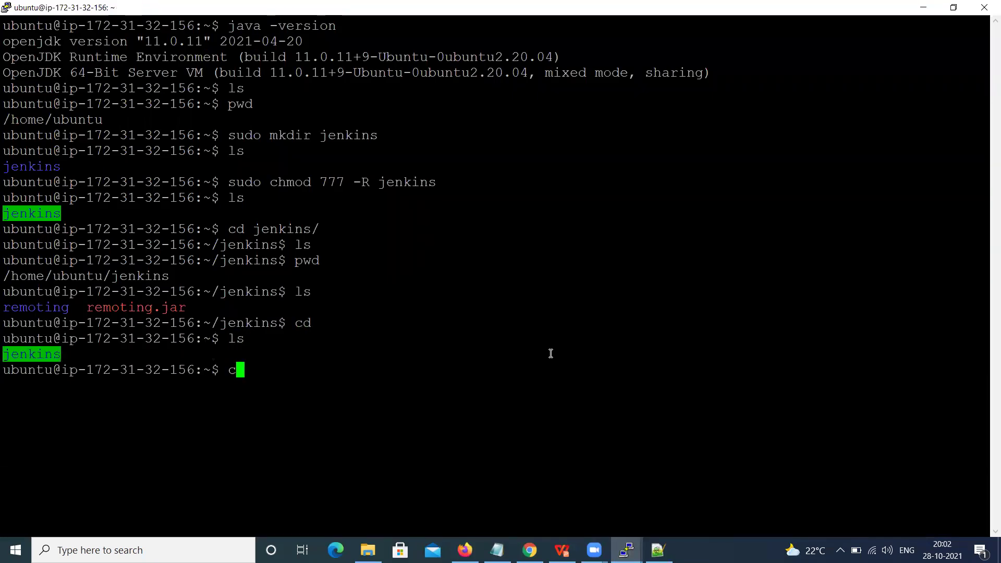
key("Tab")
key("Return")
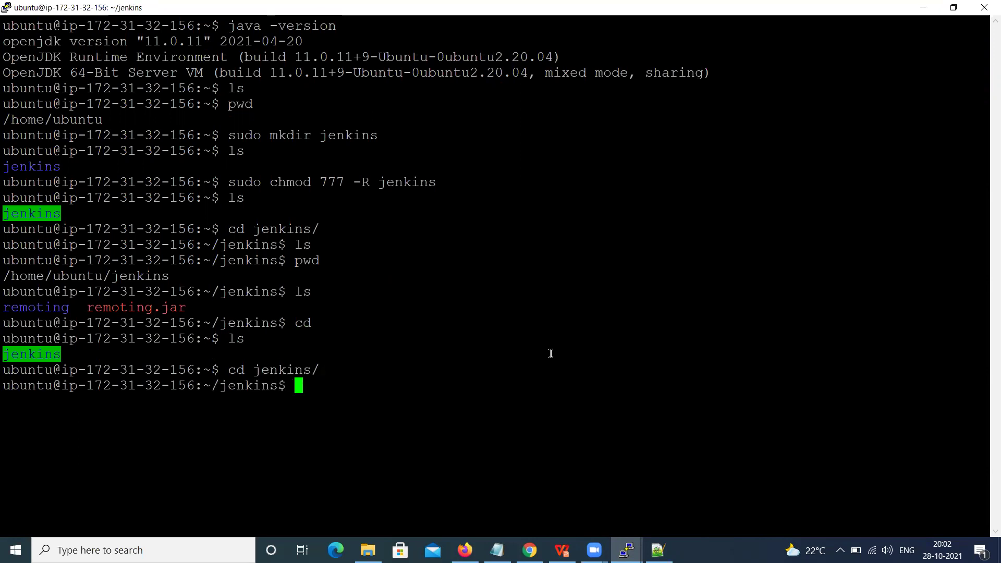
Step: List the contents of the slave's jenkins directory and clear the terminal
type("ls")
key("Return")
type("clear")
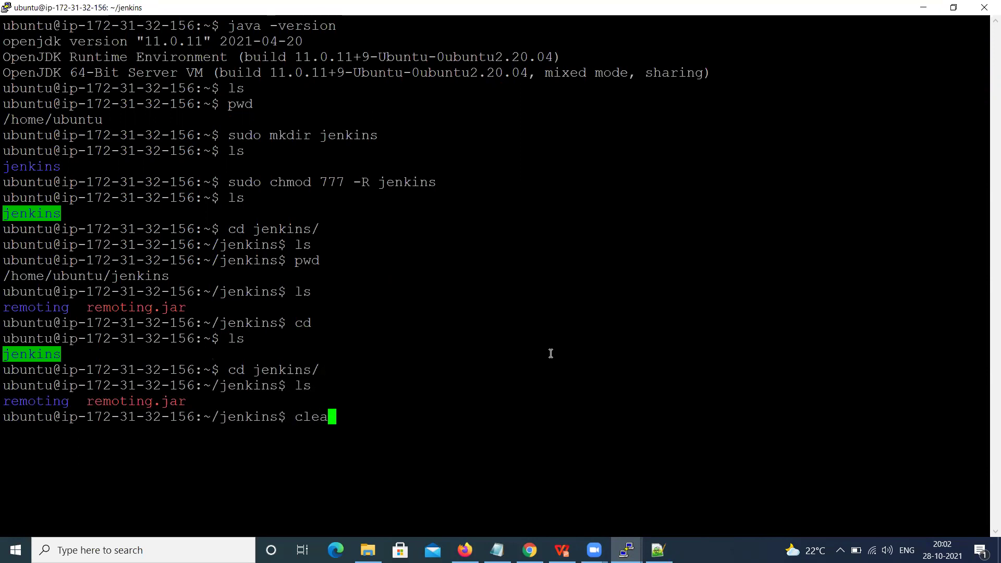
key("Return")
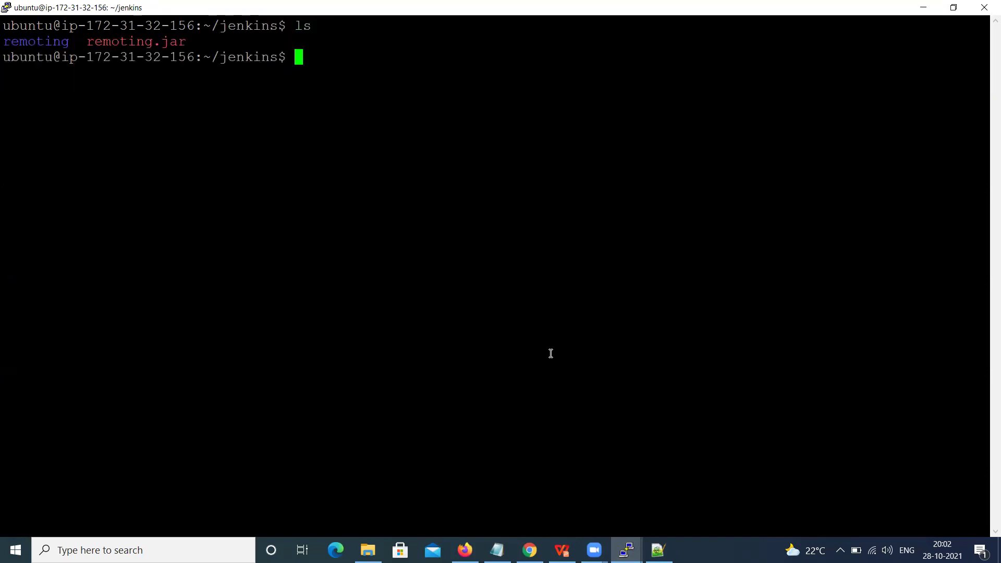
Step: Change into the remoting directory on the slave and list its contents
type("cd rem")
key("Tab")
key("Return")
type("ls")
key("Return")
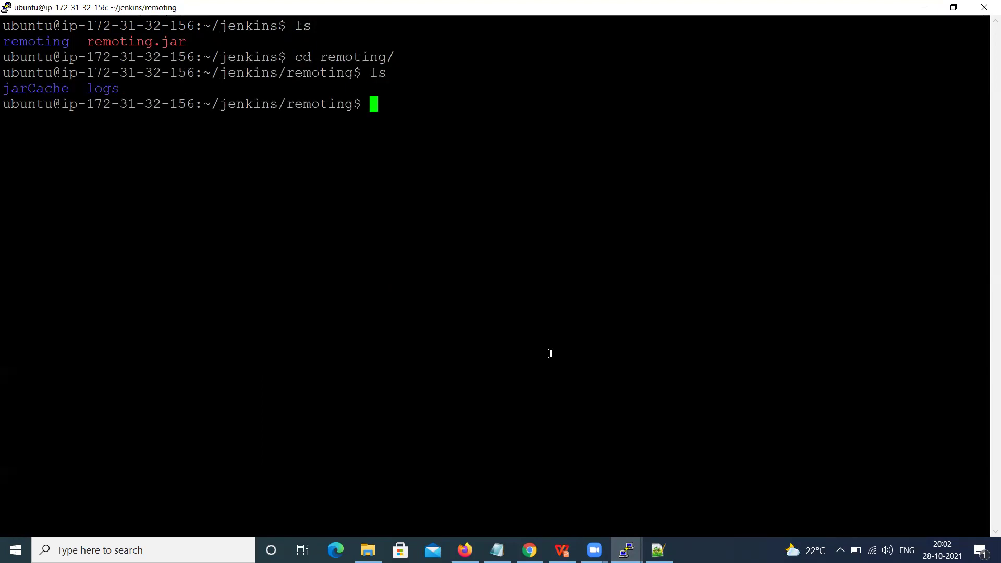
Step: Change into remoting's logs directory, list its files, and compare them with the Jenkins console output
type("cd lo")
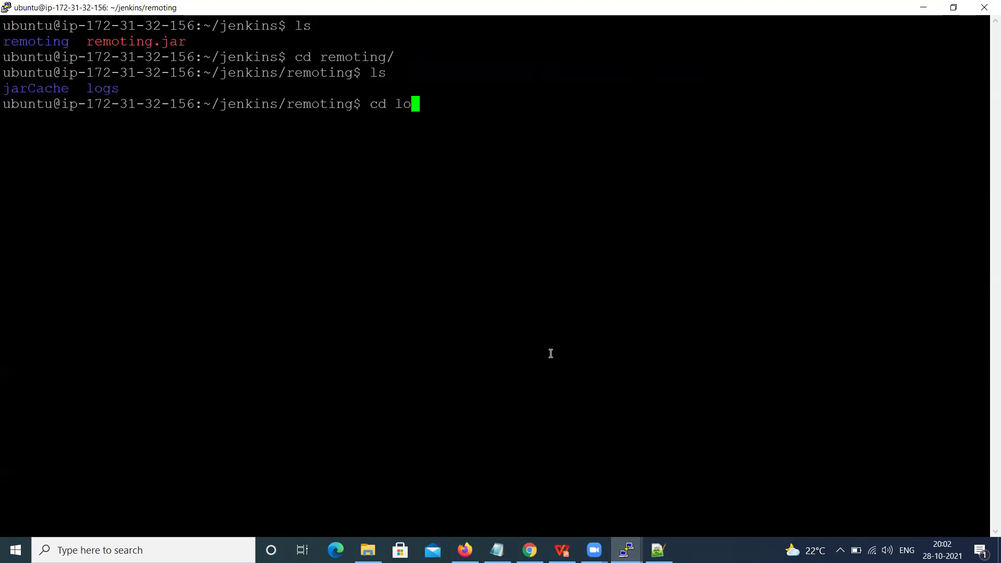
key("Tab")
key("Return")
type("ls")
key("Return")
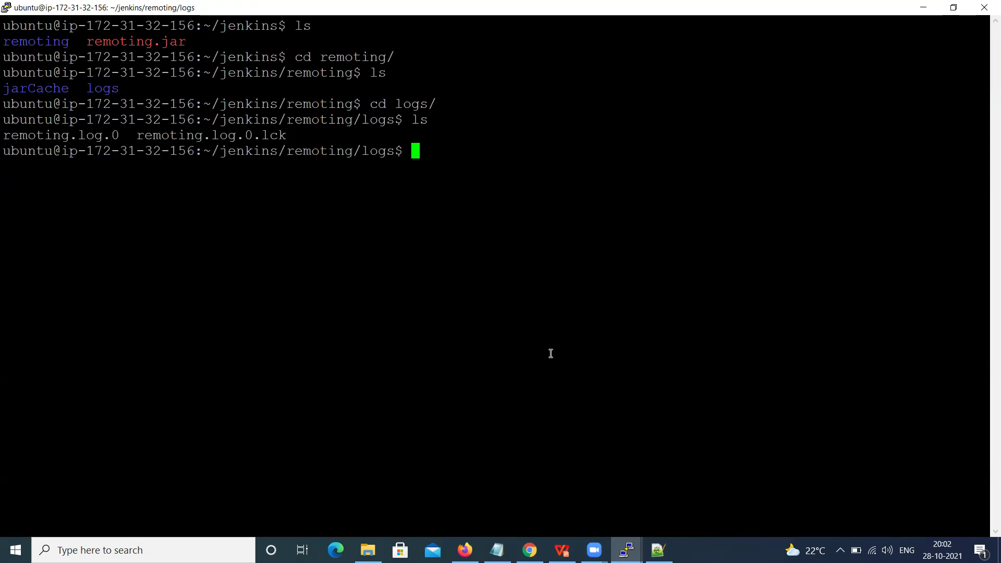
key("alt+Tab")
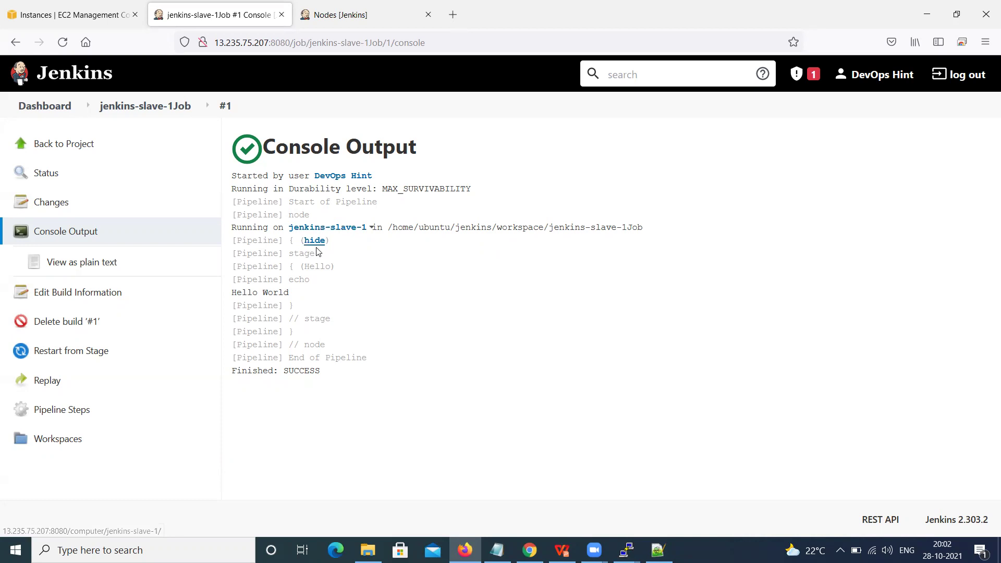
key("alt+Tab")
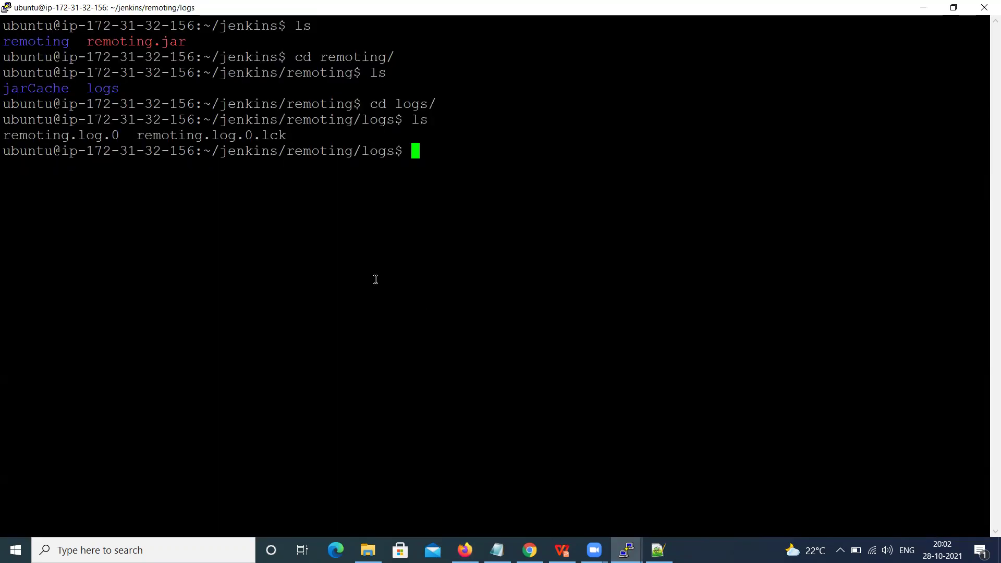
Step: Return to the slave's home directory and list its contents
type("cd")
key("Return")
type("ls")
key("Return")
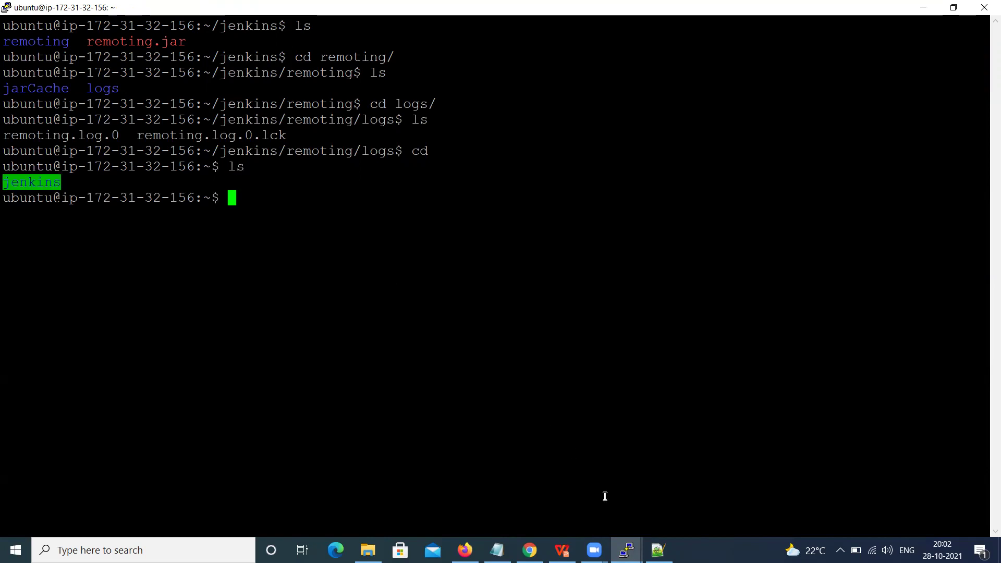
mouse_move(626, 551)
left_click(552, 511)
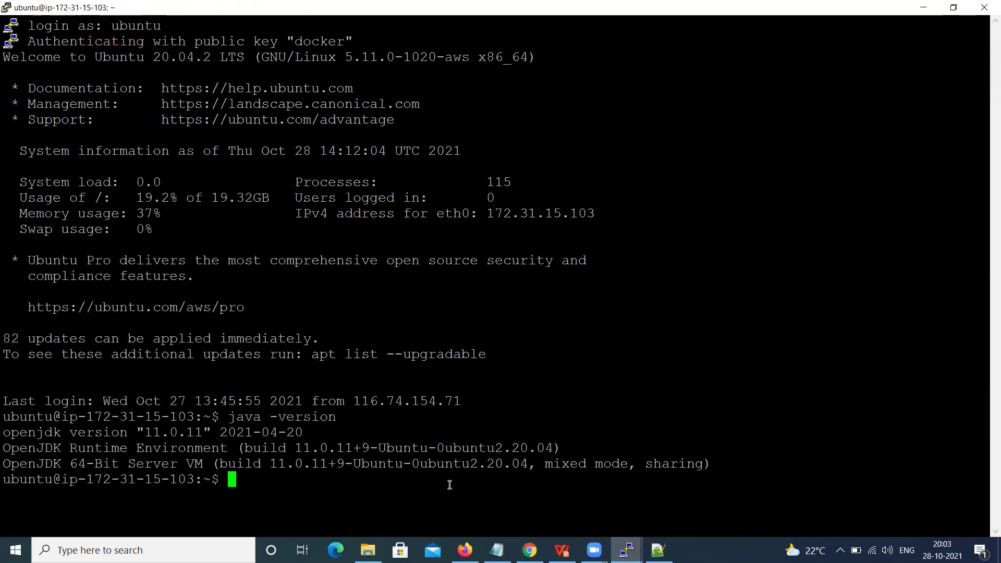
type("clear")
key("Return")
type("ls")
key("Return")
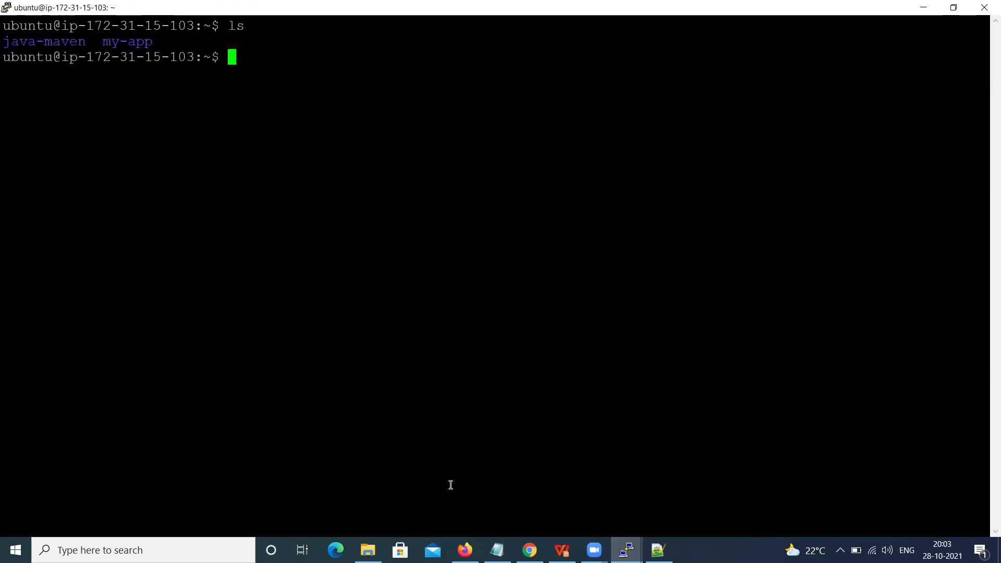
type("pwd")
key("Return")
Step: Recheck the workspace path in build #1's console output in Firefox, and change into the jenkins directory on the slave's terminal
key("alt+Tab")
key("alt+Tab")
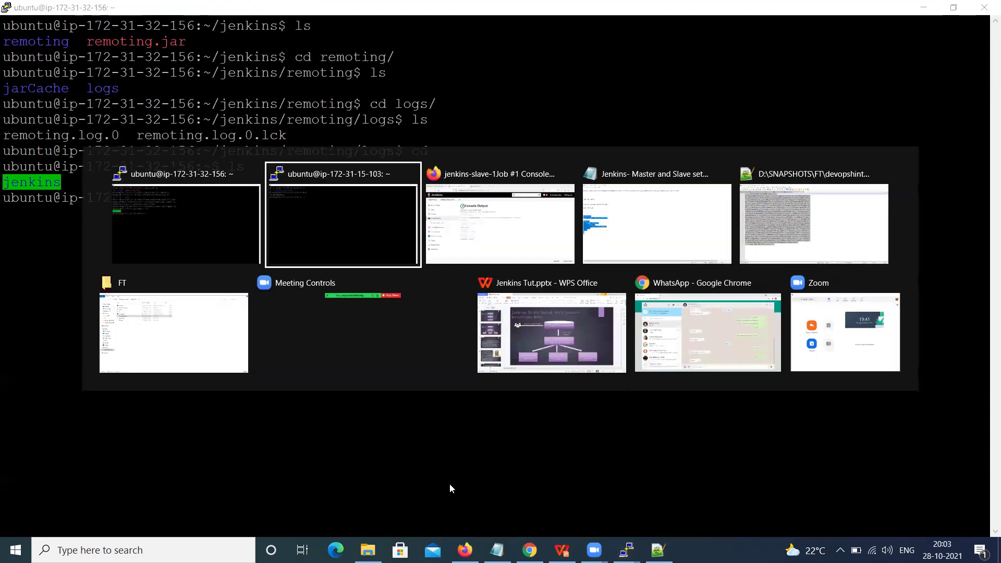
key("alt+Tab")
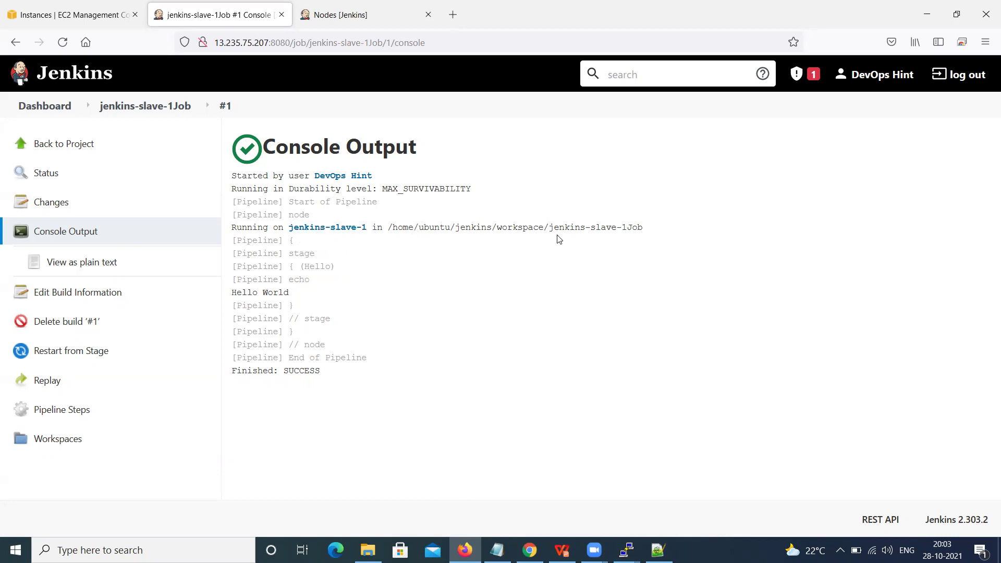
mouse_move(626, 550)
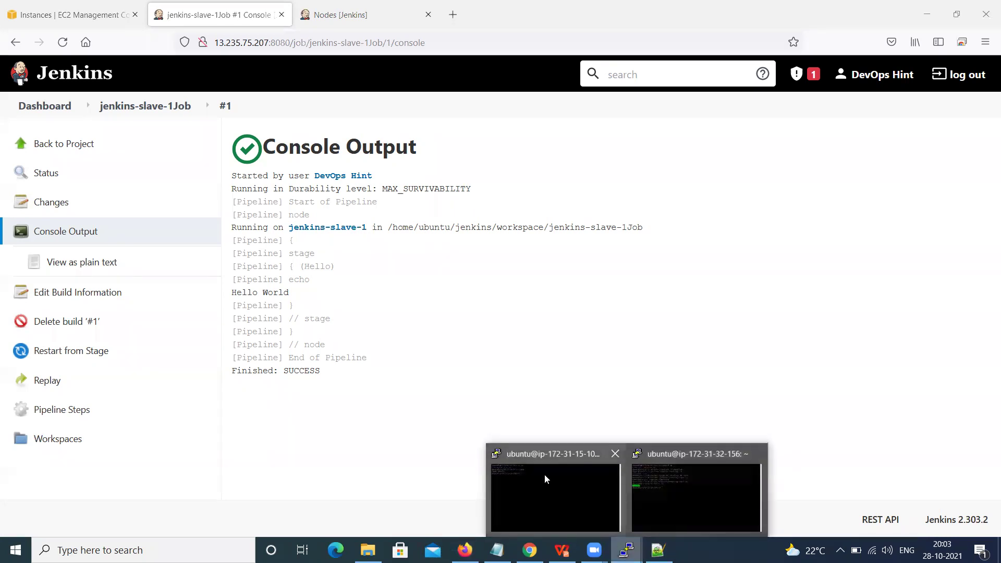
left_click(681, 498)
type("cd ")
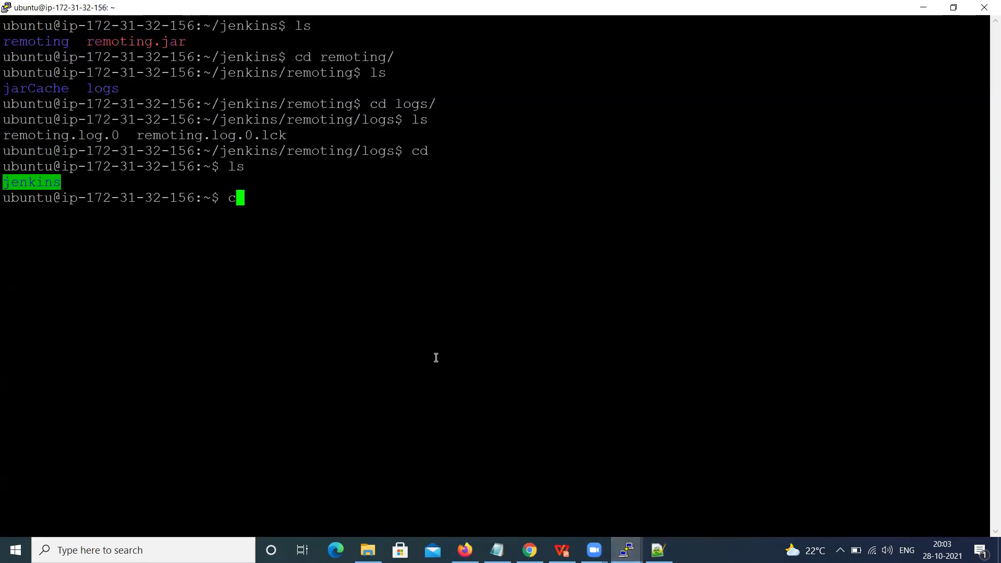
type("j")
key("Tab")
key("Return")
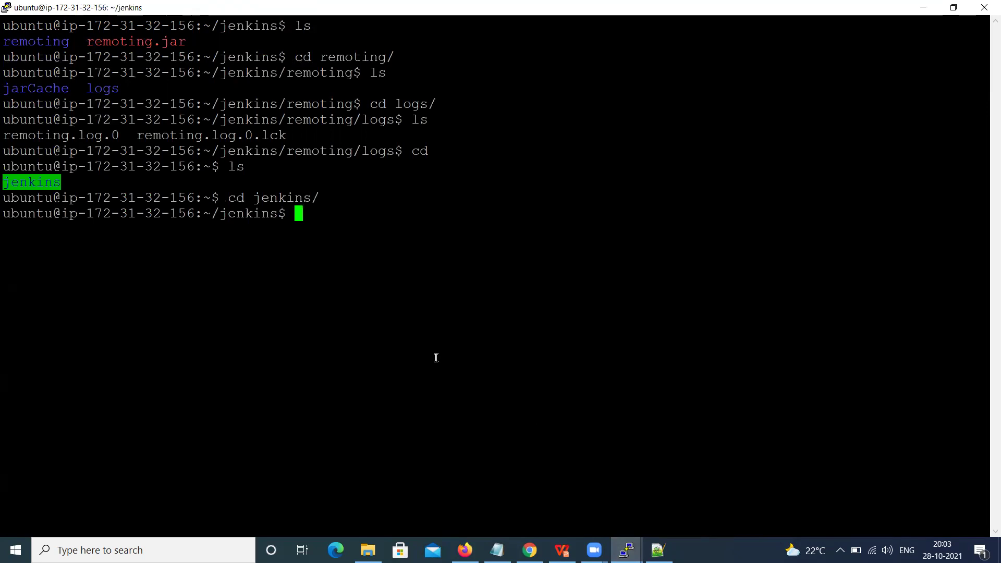
Step: List the slave's jenkins directory, and work down through remoting into logs, listing the contents at each level
type("ls")
key("Return")
type("cd re")
key("Tab")
key("Return")
type("ls")
key("Return")
type("cd log")
key("Tab")
key("Return")
type("ls")
key("Return")
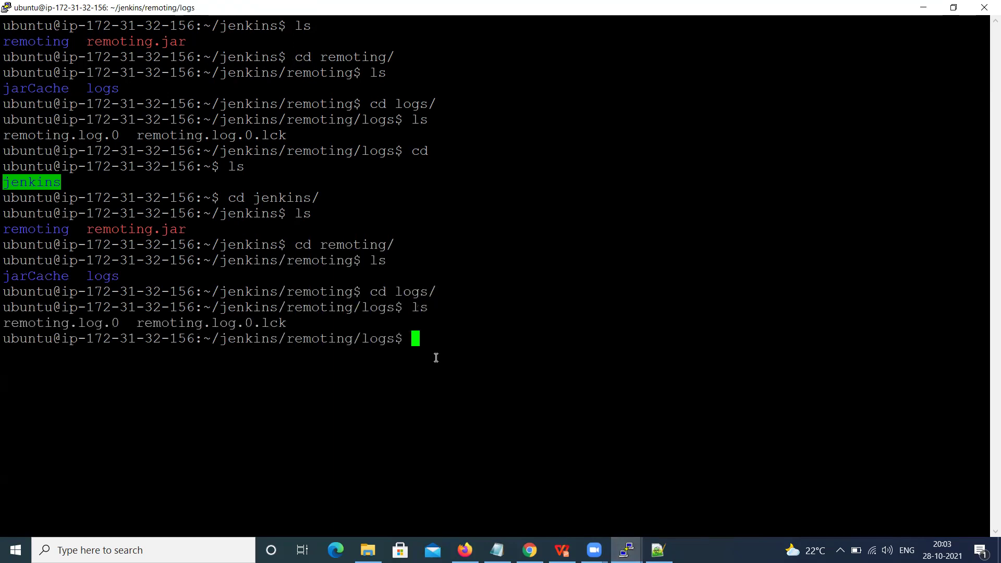
Step: Show the detailed listing of the logs directory and print the contents of remoting.log.0
type("ll")
key("Return")
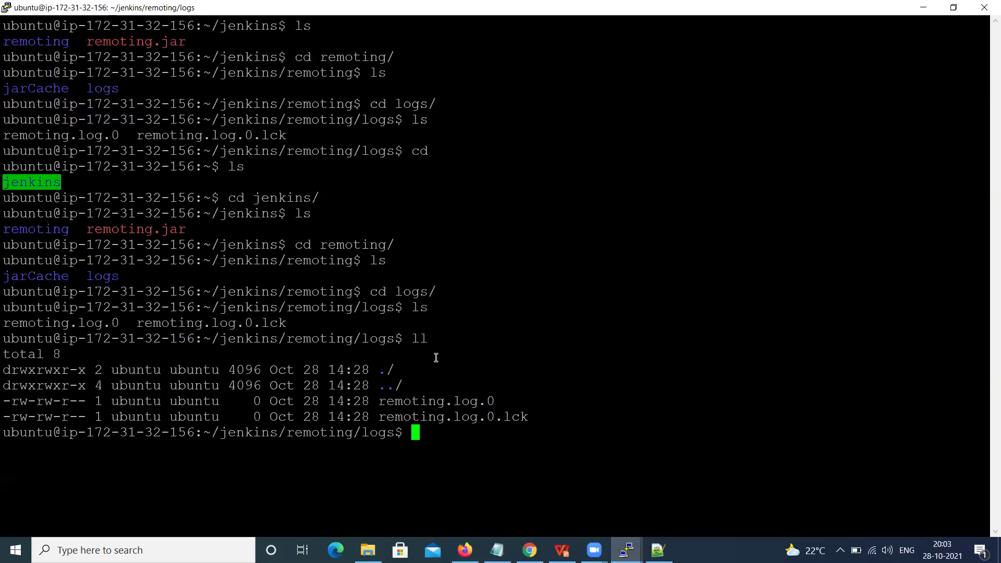
type("cat ")
type("rem")
key("Tab")
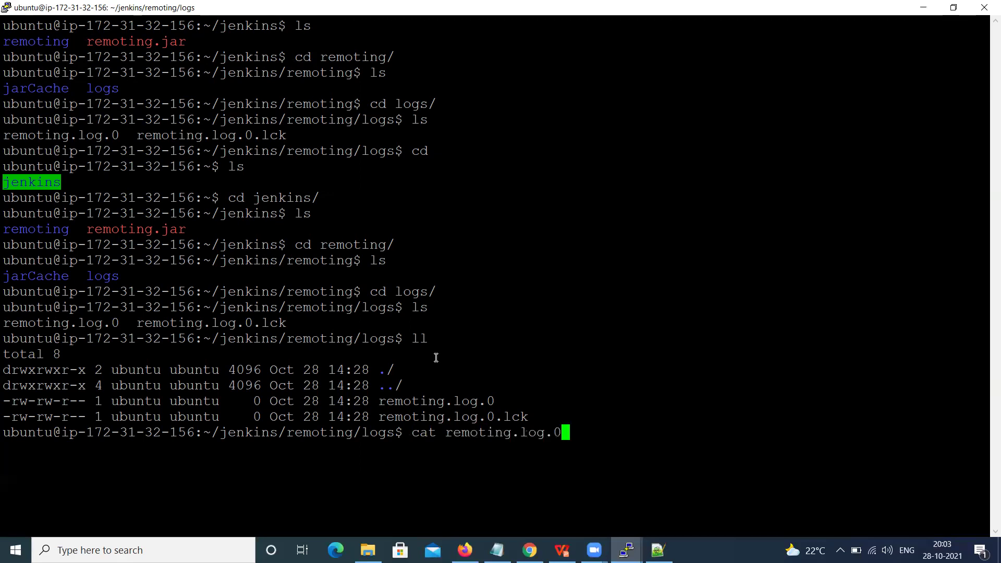
key("Return")
type("ls")
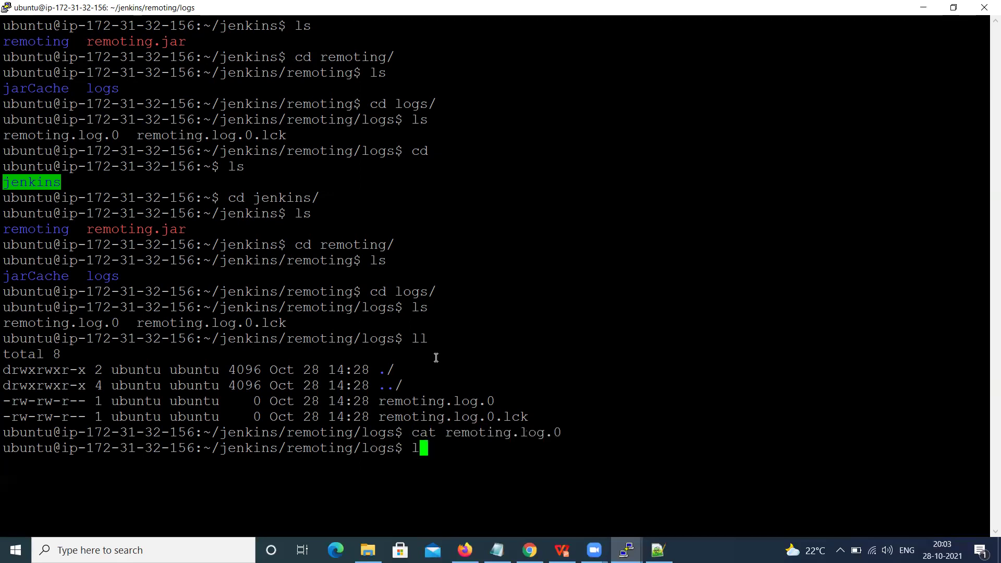
key("Return")
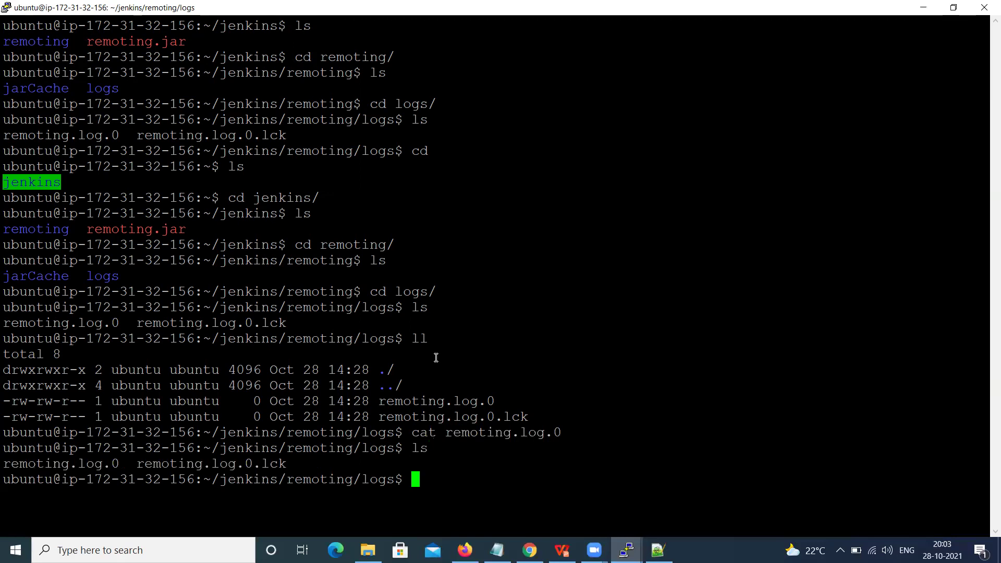
type("ls")
key("Return")
Step: Clear the slave's terminal and list the logs directory again
type("clear")
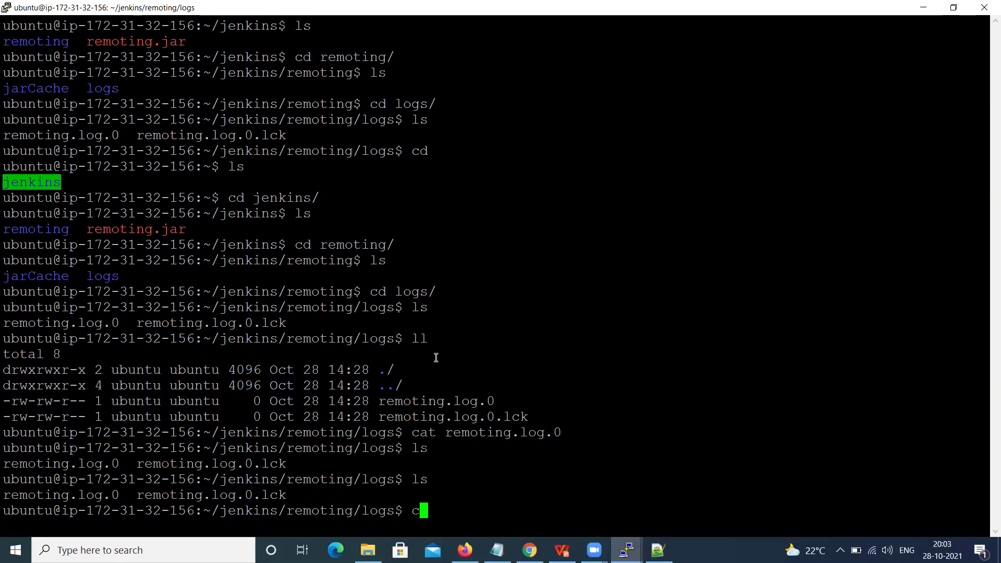
key("Return")
type("ls")
key("Return")
type("ls")
key("Return")
Step: Go up one level to the remoting directory and list its contents
type("cd ..")
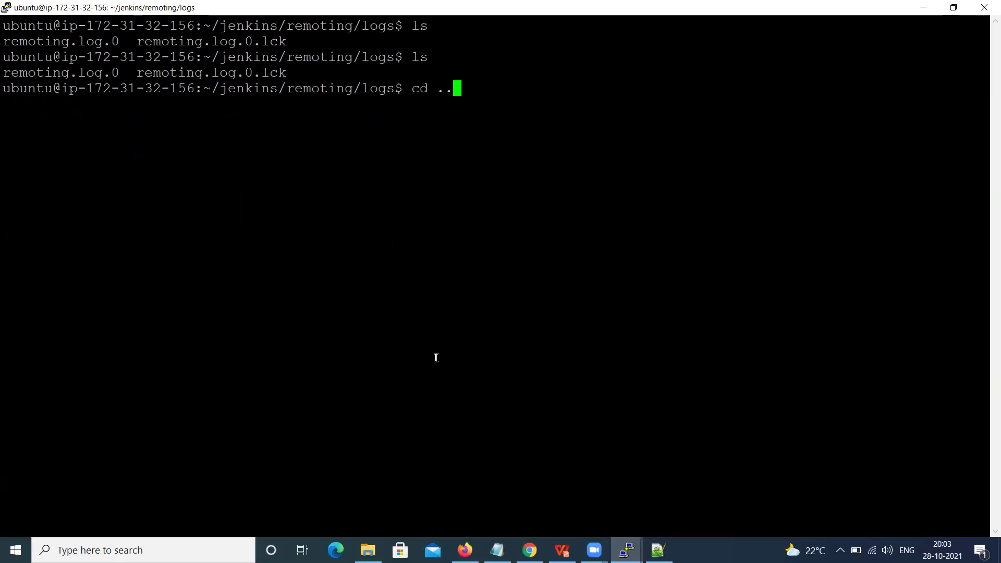
type("/")
key("Return")
type("ls")
key("Return")
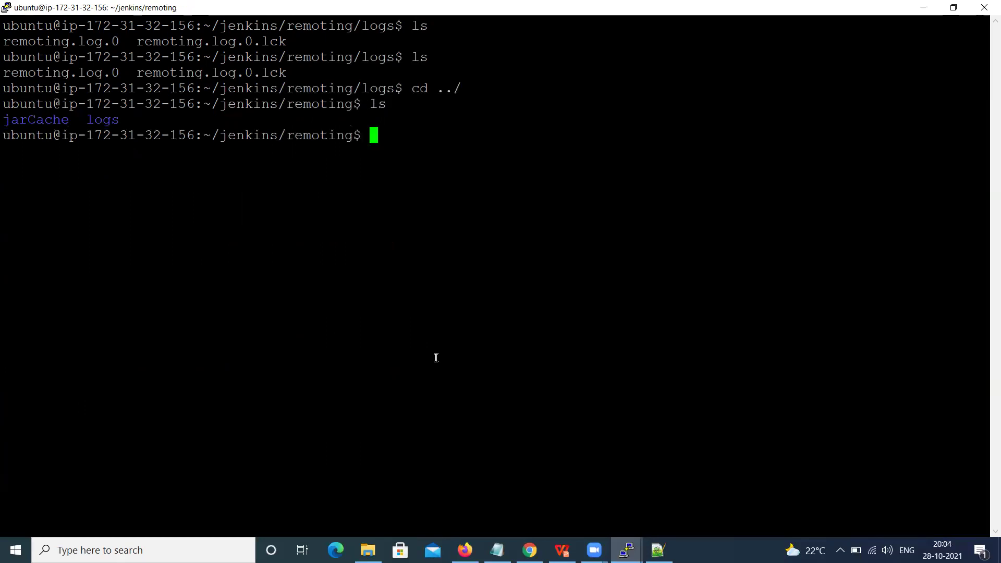
Step: Return to the slave's home directory and list what it contains
type("ls")
key("BackSpace")
key("BackSpace")
type("cd")
key("Return")
type(";s")
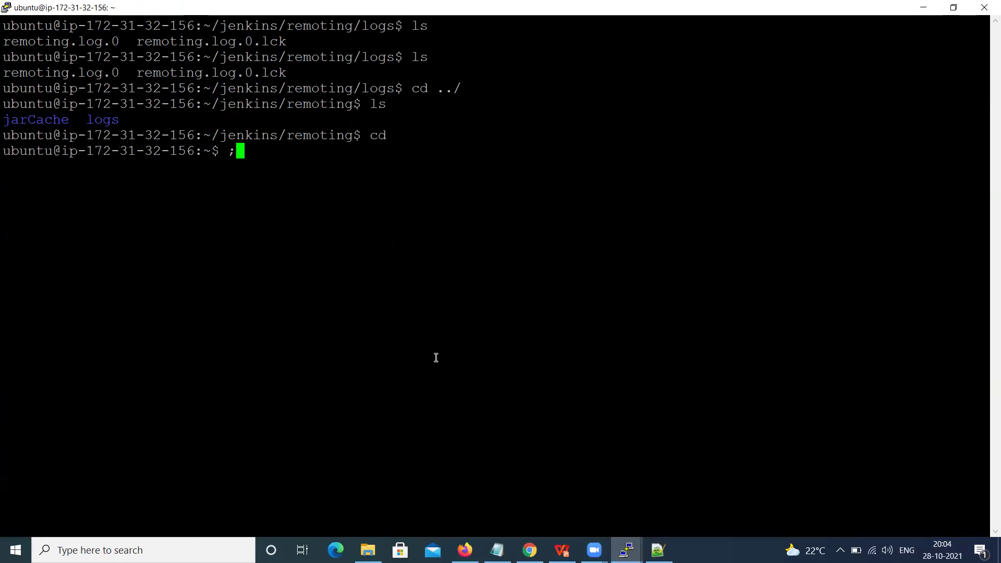
key("Return")
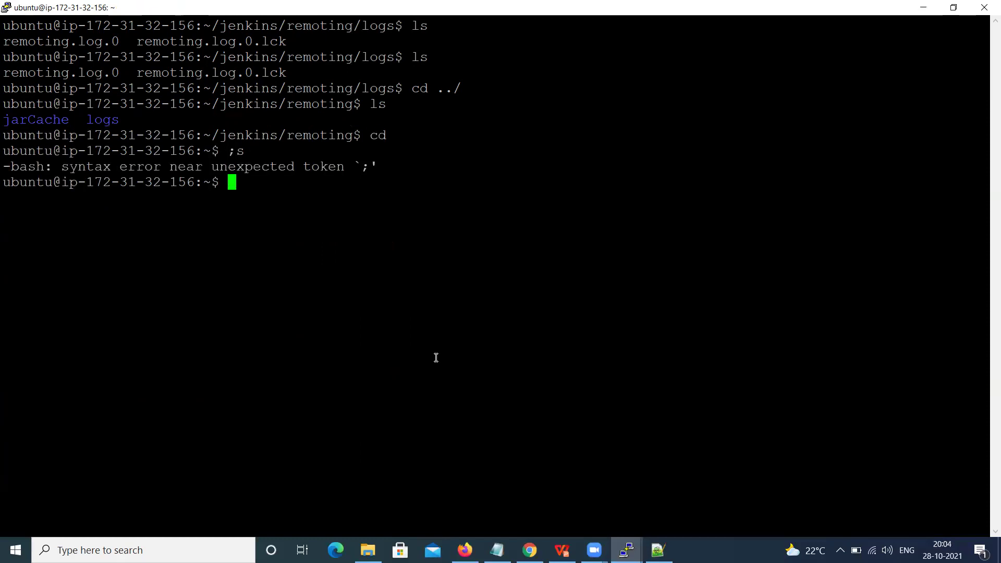
type("ls")
key("Return")
Step: Change into the jenkins directory on the slave and list its contents
type("cd j")
key("Tab")
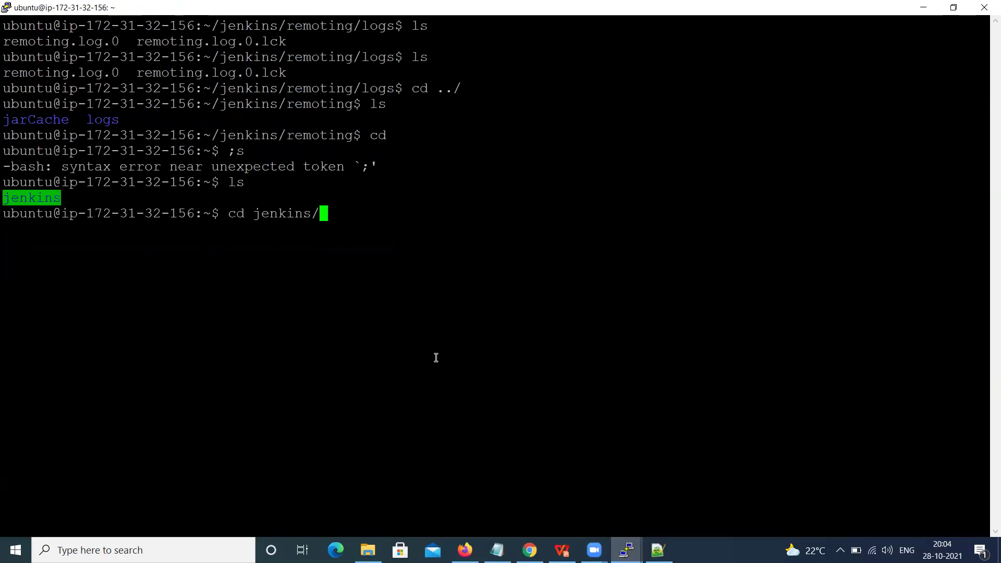
key("Return")
type("l")
key("Return")
type("ls")
key("Return")
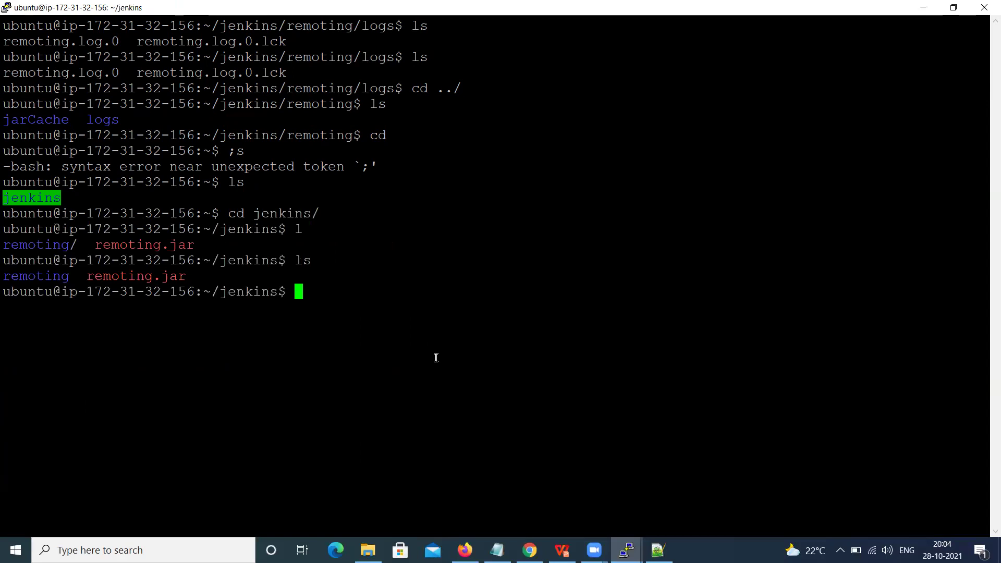
Step: Switch to Firefox, recheck the workspace path in build #1's console output, and open the jenkins-slave-1Job project page
key("alt+Tab")
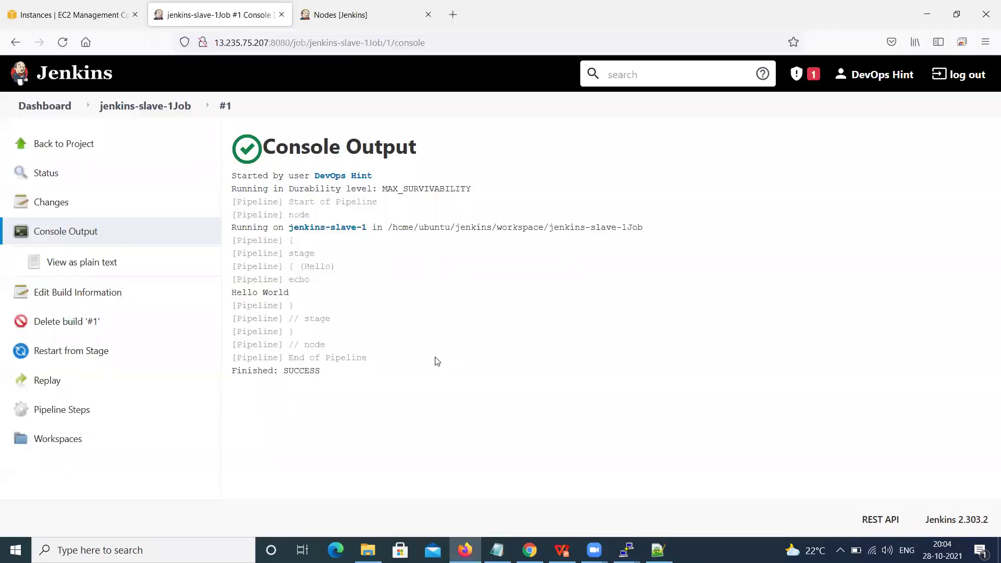
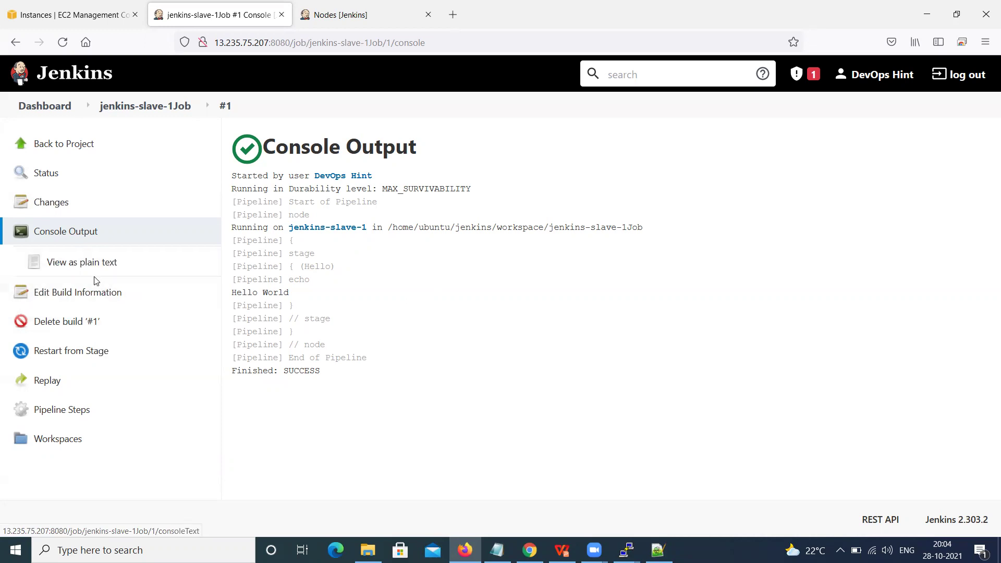
left_click(154, 107)
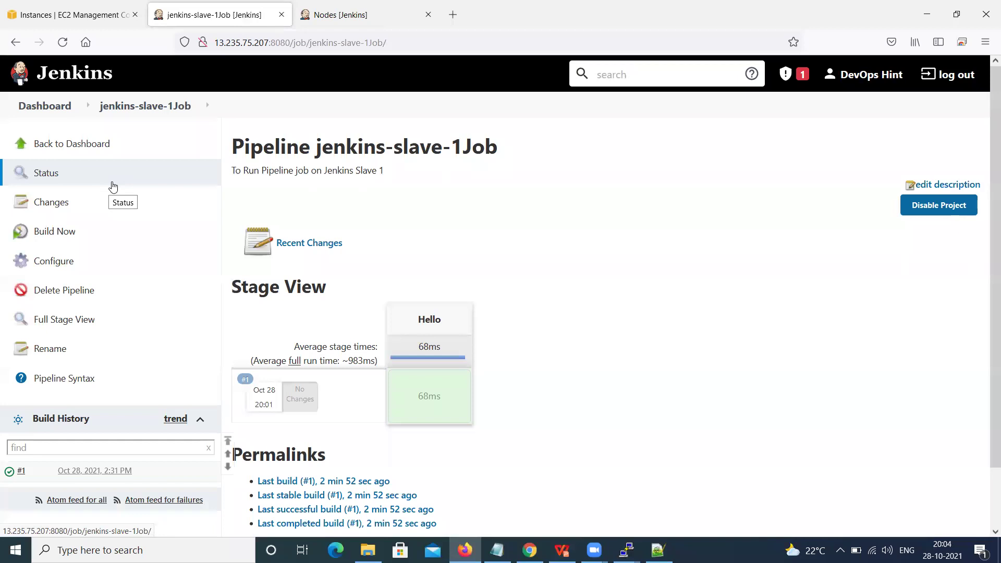
mouse_move(627, 551)
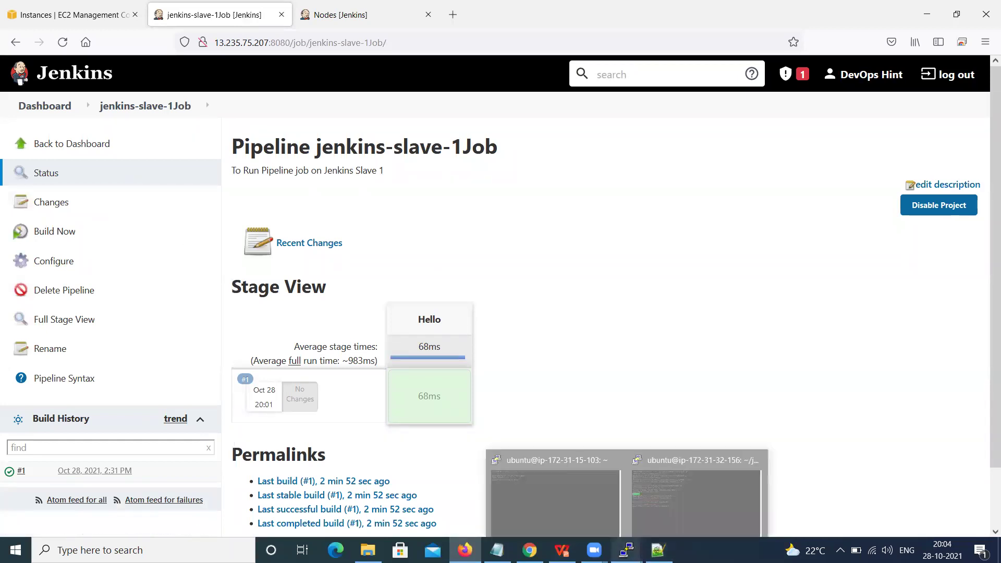
left_click(701, 514)
mouse_move(627, 548)
left_click(582, 508)
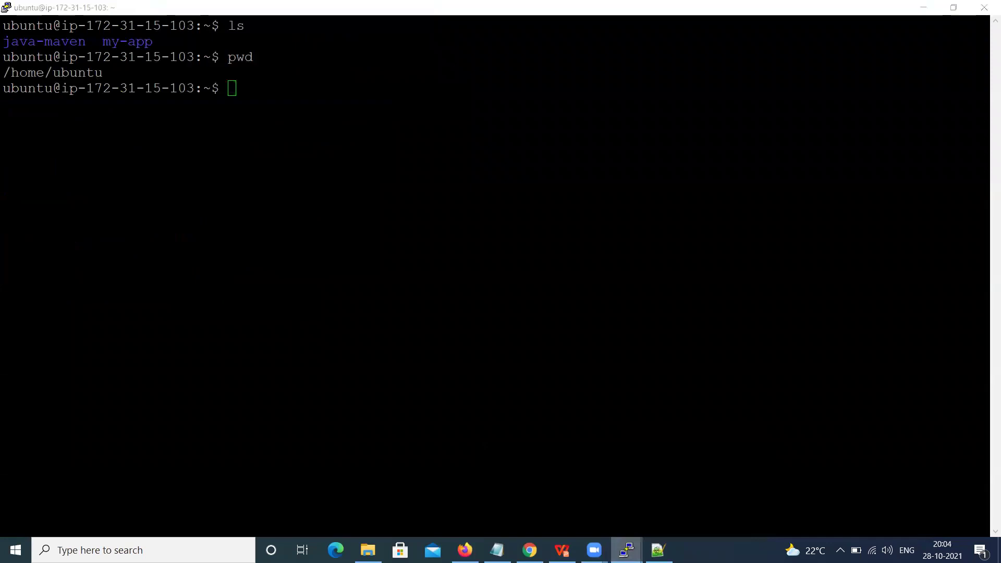
left_click(678, 505)
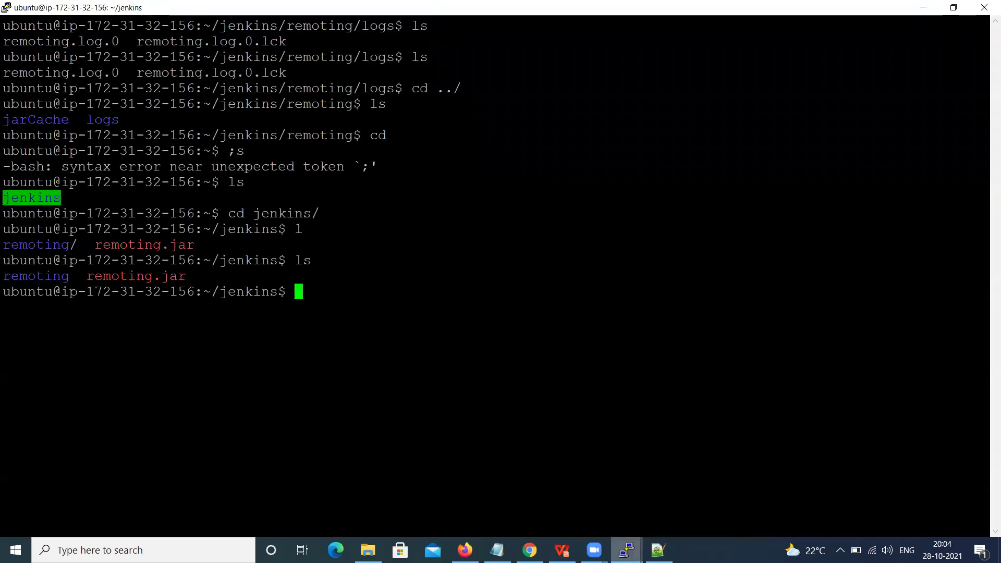
left_click(578, 505)
left_click(628, 551)
left_click(572, 508)
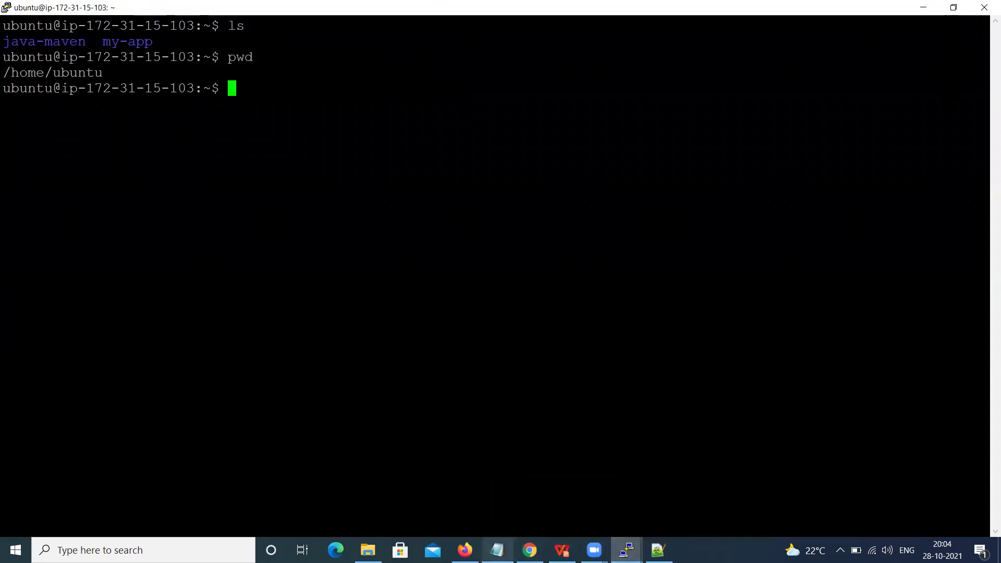
Step: Return to Firefox and open the console output of build #1 of jenkins-slave-1Job
left_click(530, 550)
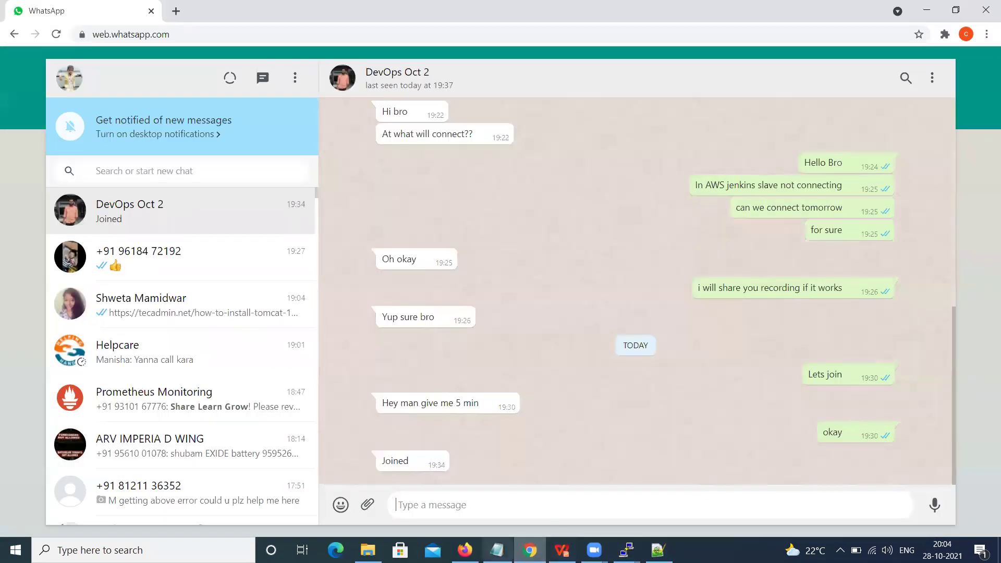
left_click(465, 550)
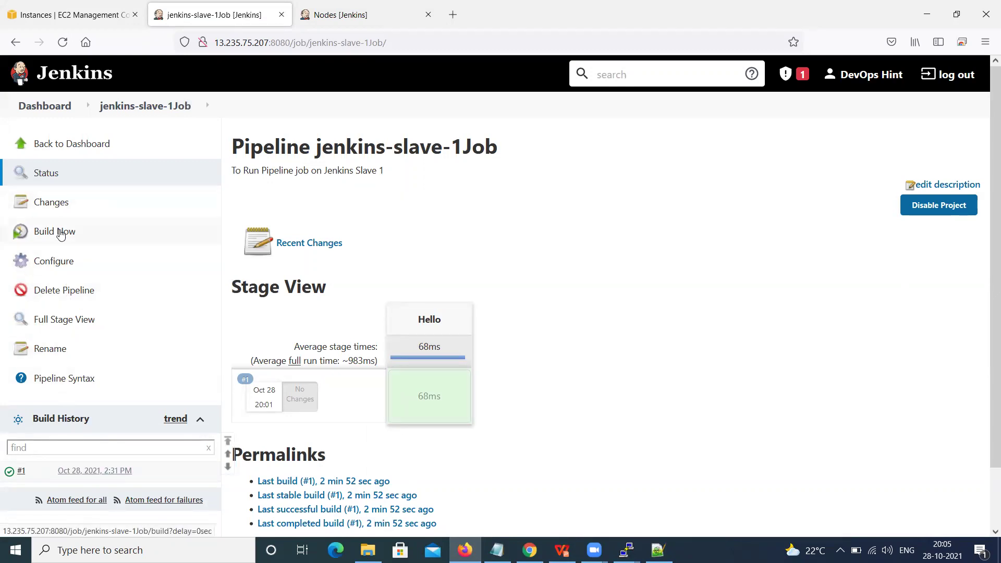
left_click(147, 117)
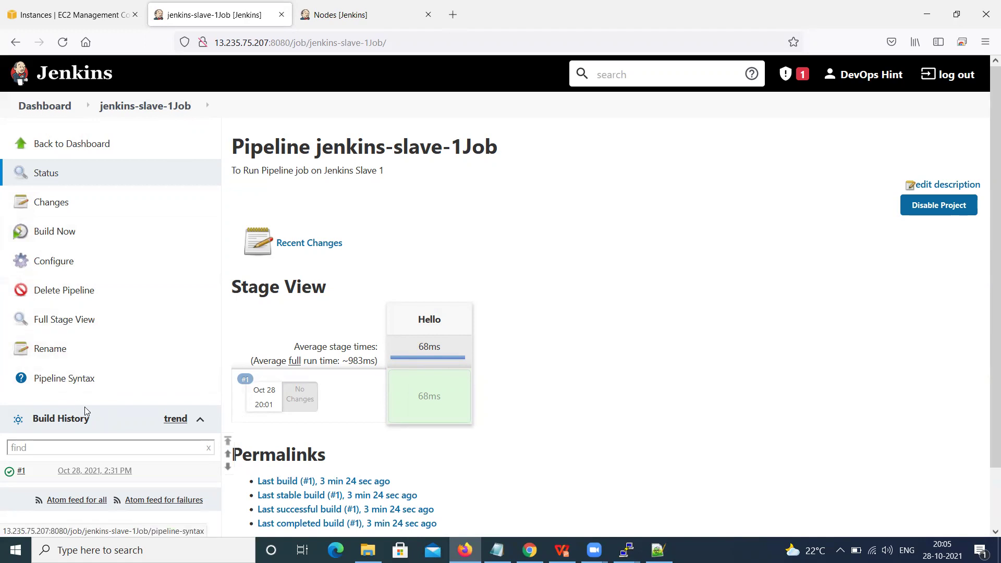
left_click(21, 472)
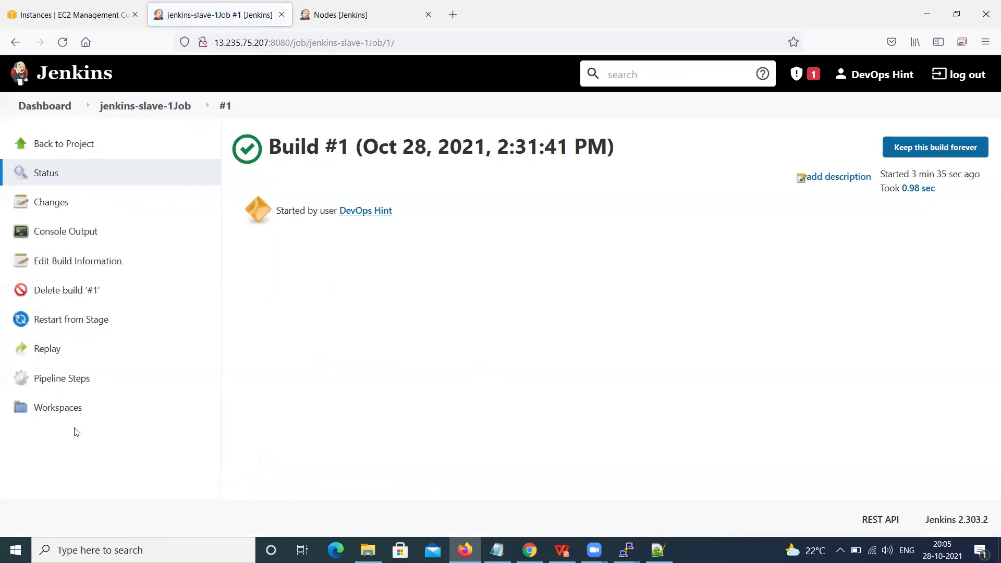
left_click(74, 231)
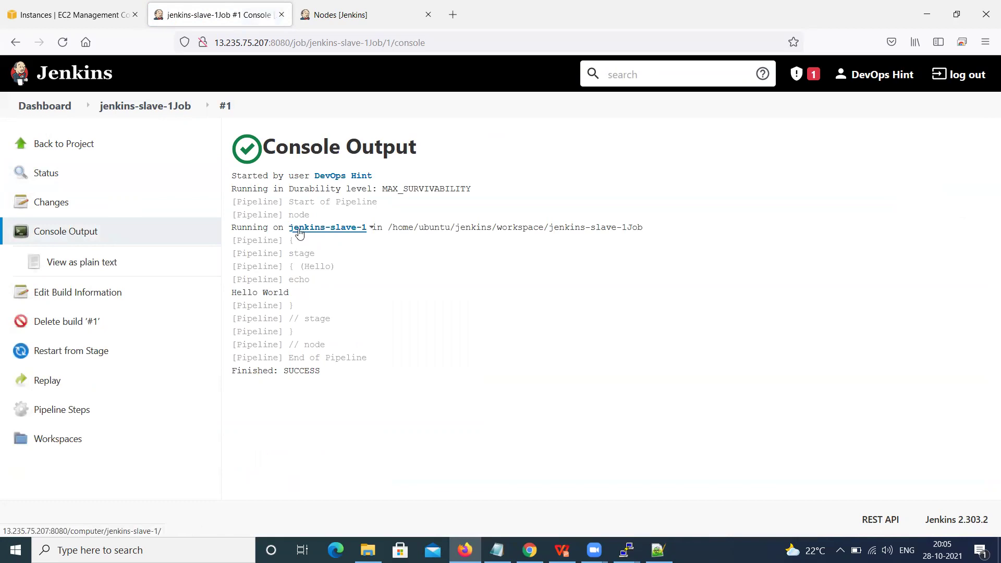
Step: Open the jenkins-slave-1 agent's log from the console output and read through its SSH launch and connection entries
left_click(370, 230)
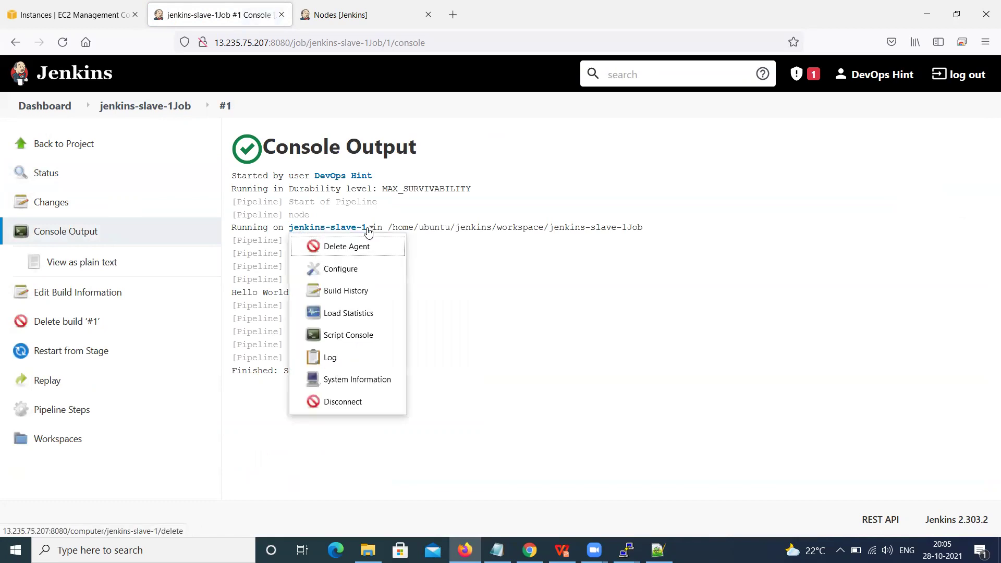
left_click(339, 365)
scroll(372, 330, "down", 10)
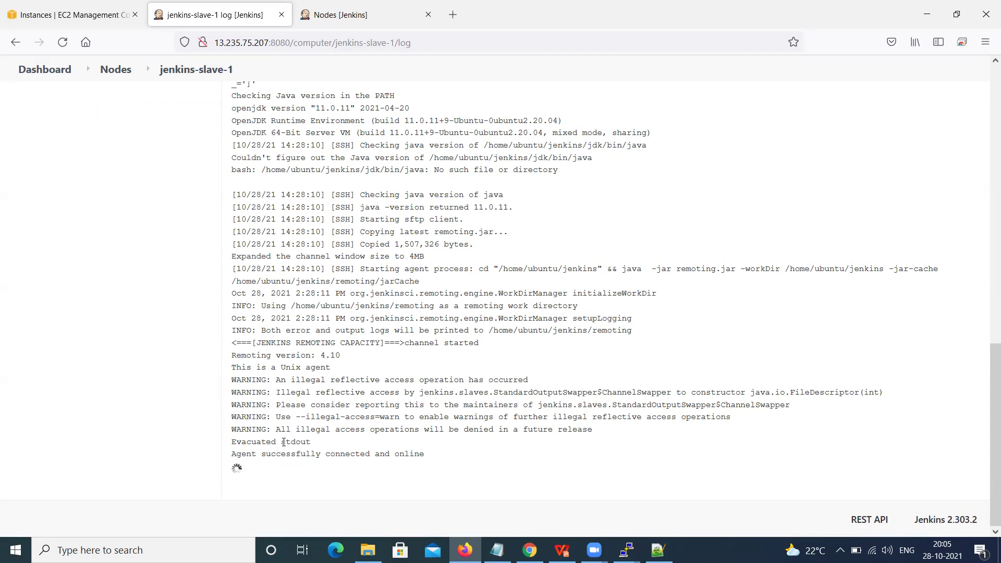
scroll(283, 442, "up", 10)
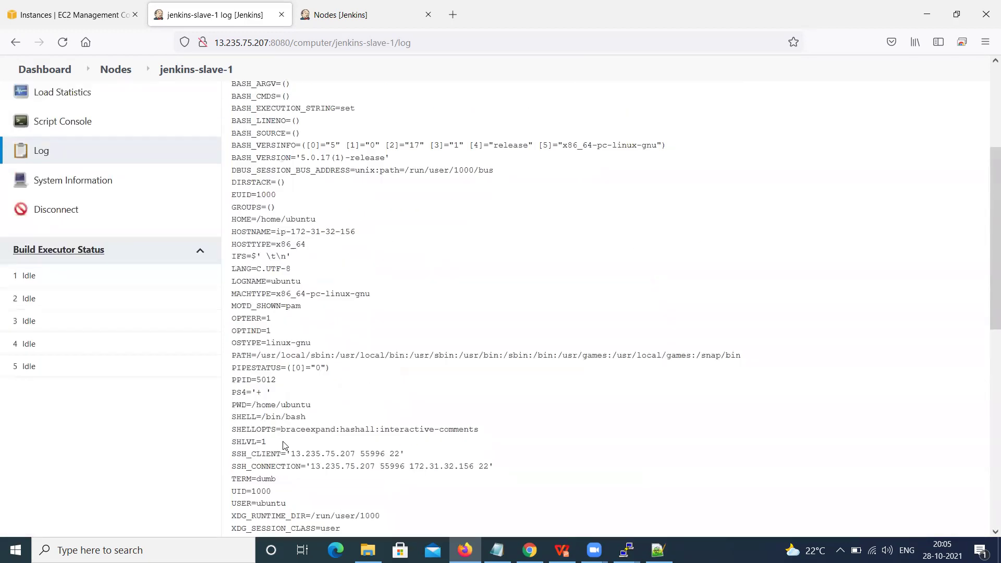
scroll(284, 445, "up", 4)
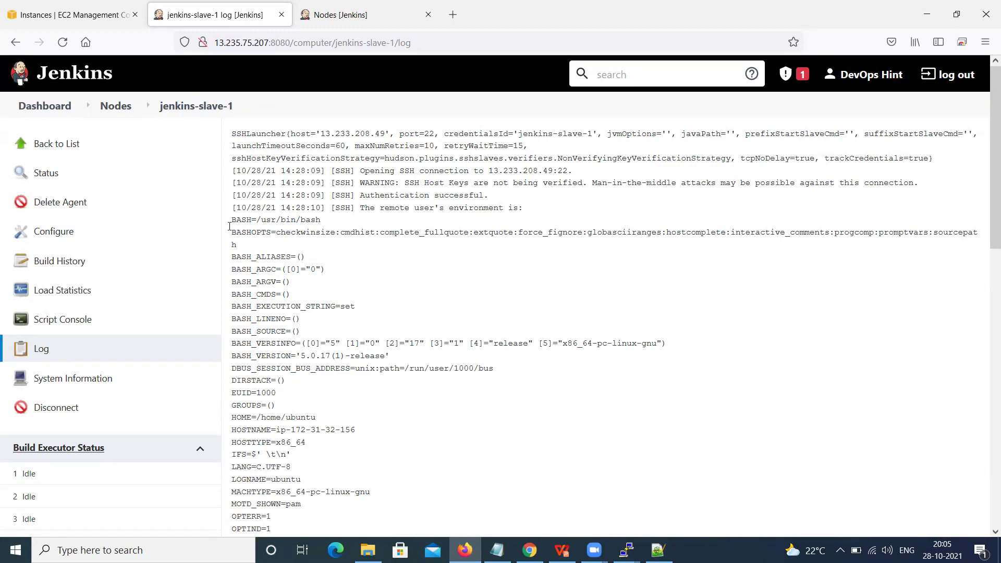
Step: View jenkins-slave-1's script console and status page, and go back to the Nodes list
left_click(72, 322)
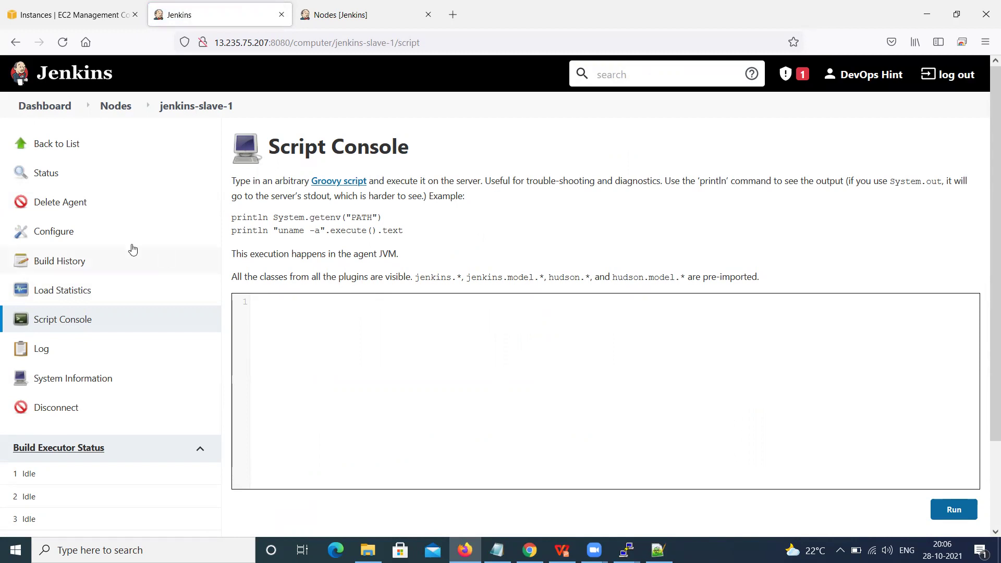
left_click(177, 106)
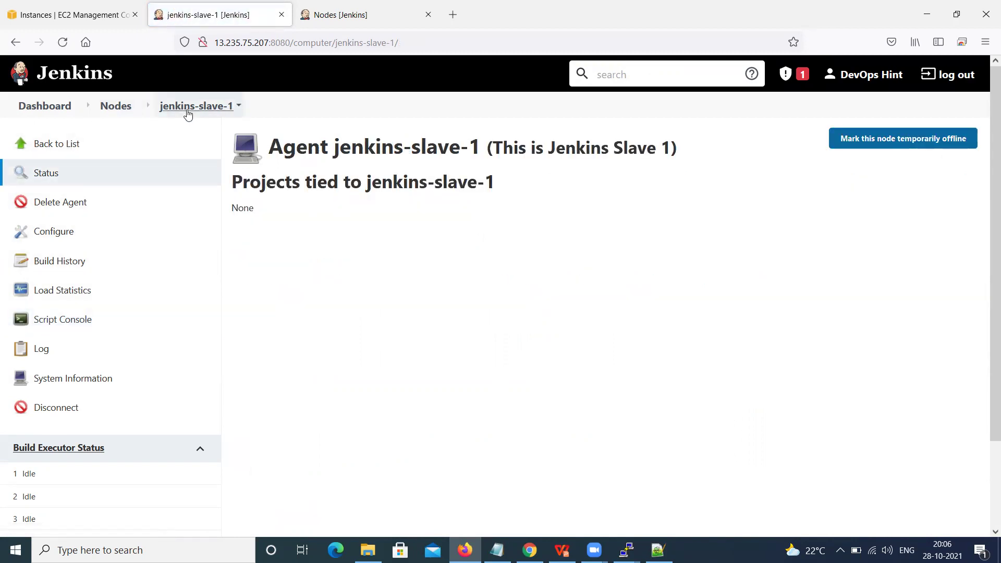
left_click(116, 110)
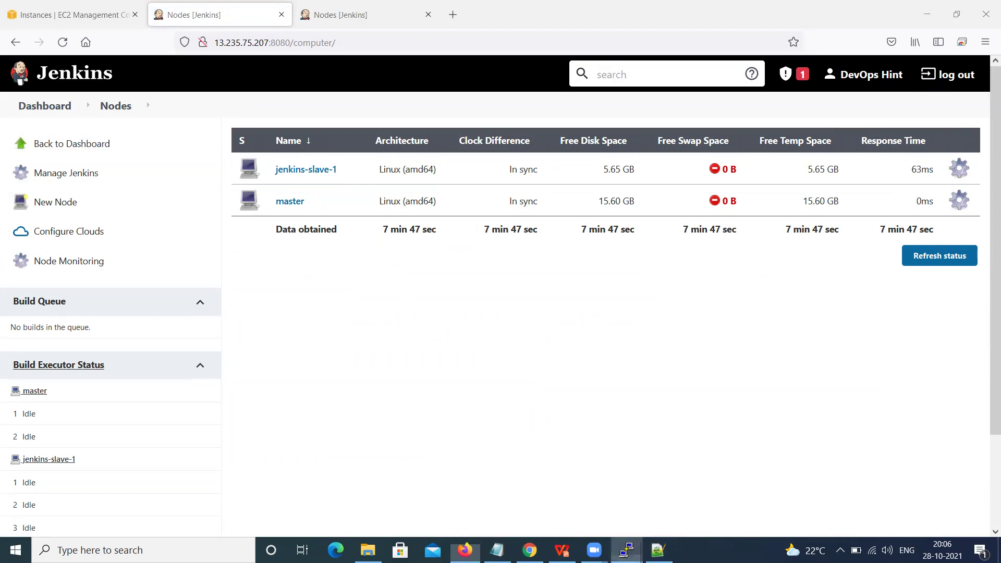
mouse_move(627, 550)
left_click(515, 457)
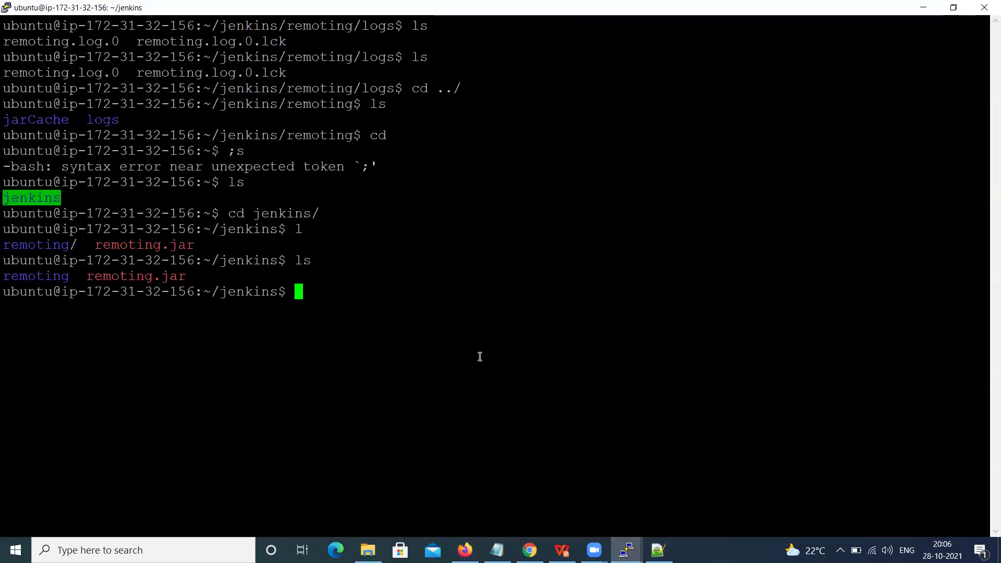
mouse_move(627, 550)
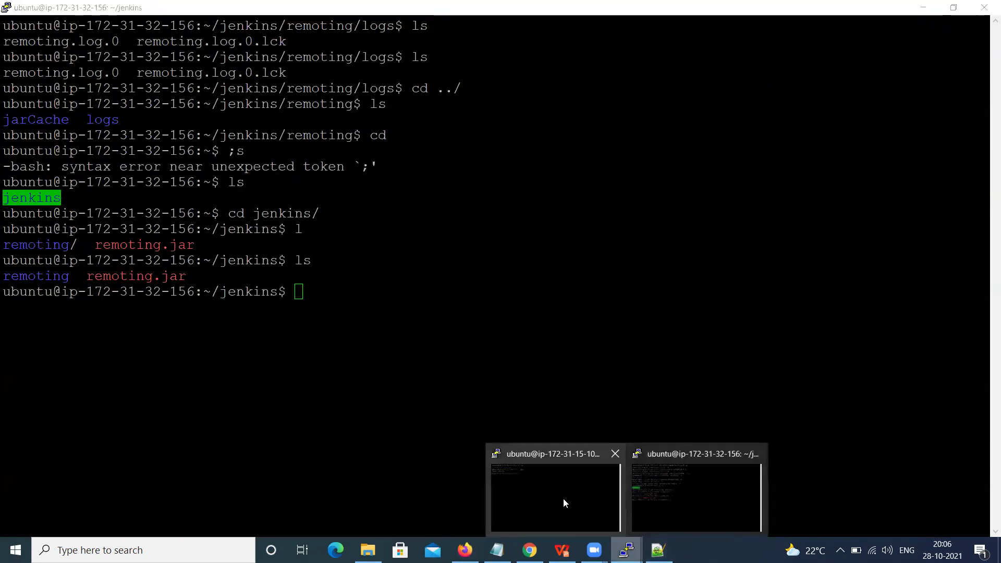
left_click(563, 499)
type("cd ")
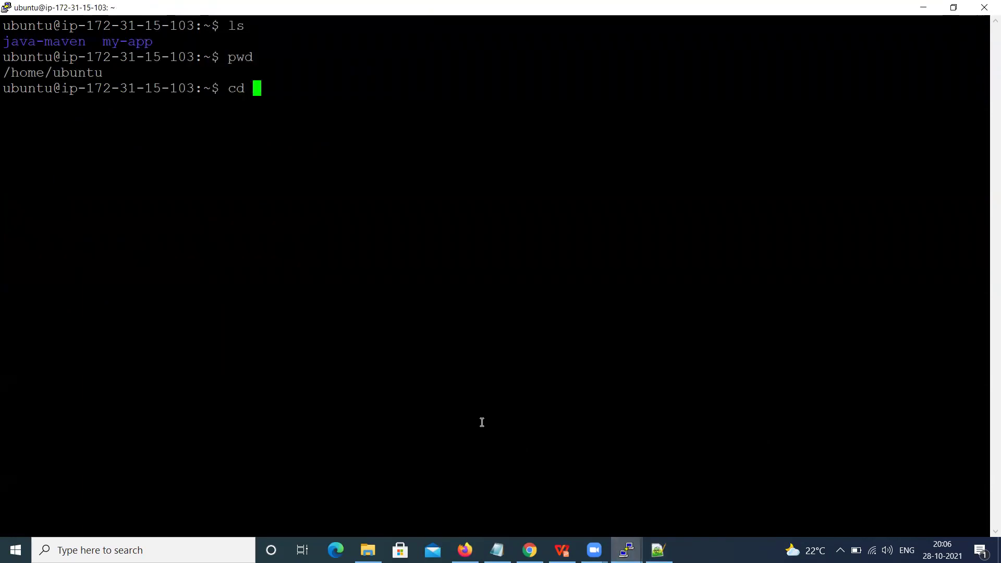
type("/var/lib/jenkins/")
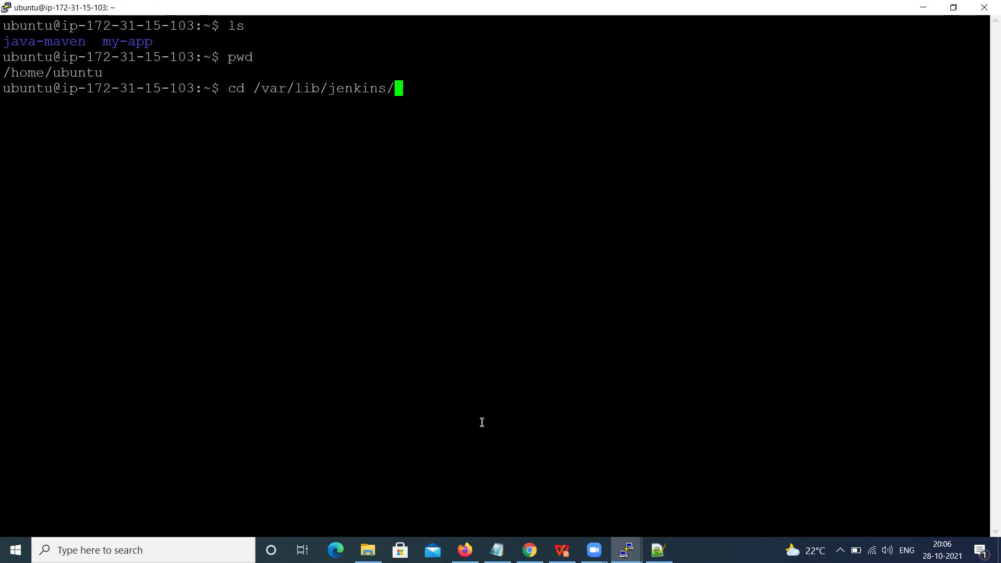
key("Tab")
key("Tab")
key("Return")
Step: List the contents of the master's Jenkins home directory, clearing the terminal and listing them again
type("ls")
key("Return")
type("clear")
key("Return")
type("l")
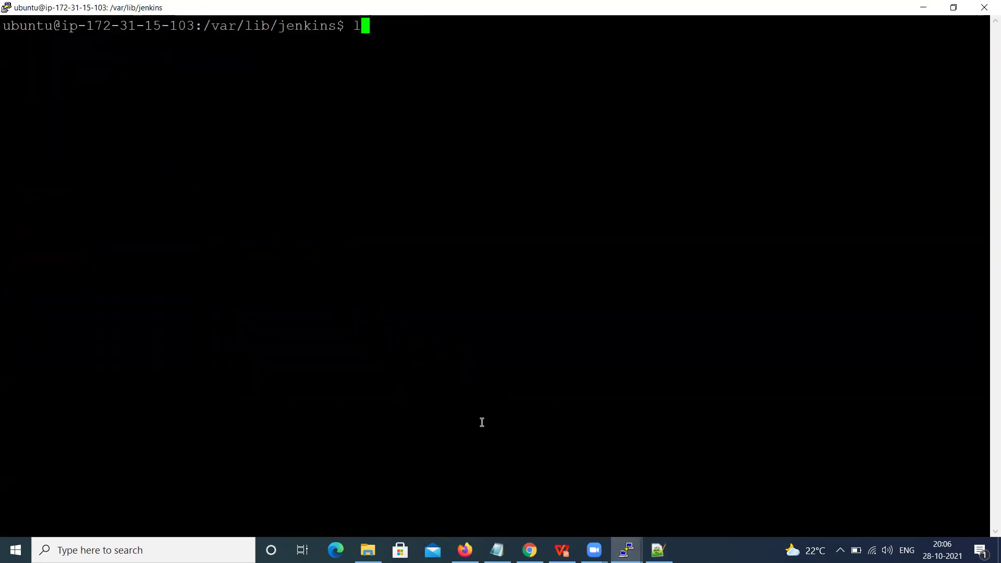
type("s")
key("Return")
Step: Change into the workspace/ directory on the master and list its job folders on a cleared terminal
type("cd workspace/")
key("Tab")
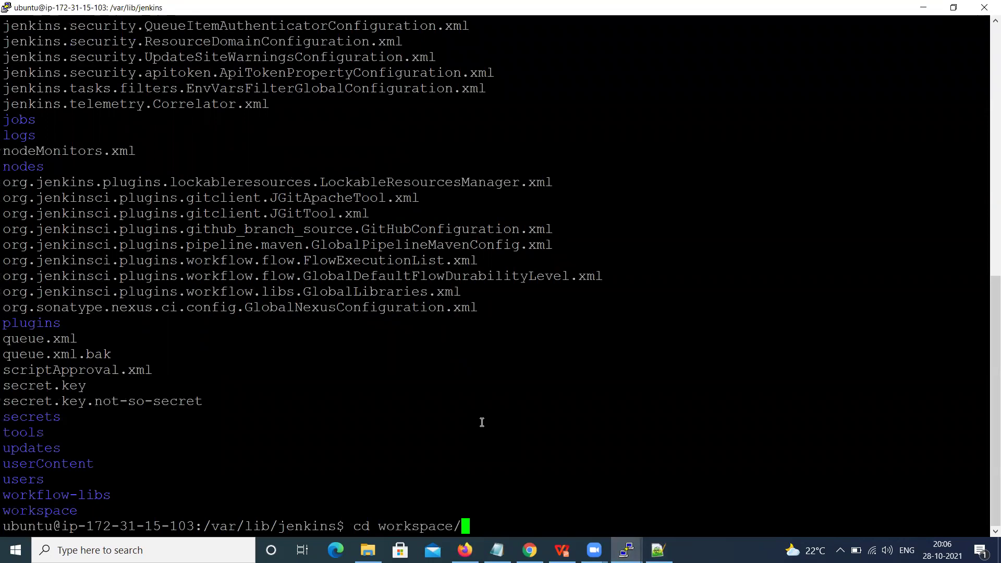
key("Return")
type("ls")
key("Return")
type("clear")
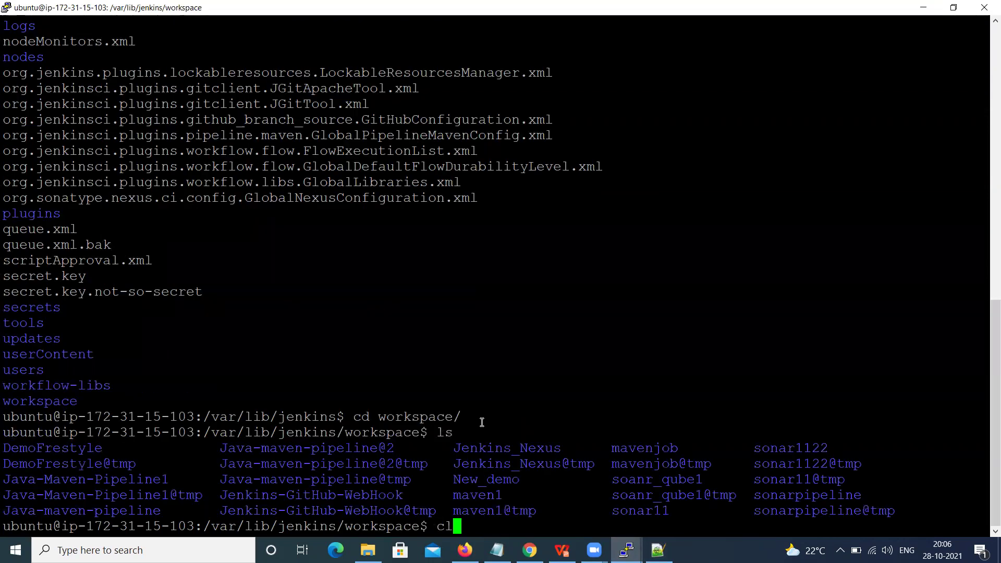
key("Return")
type("ls")
key("Return")
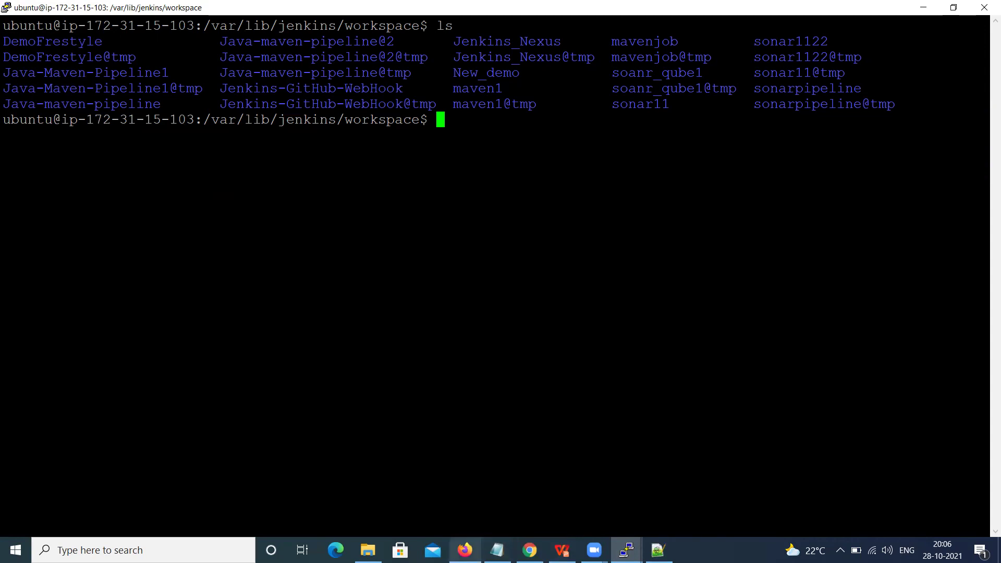
Step: Return to Firefox and open the configuration of jenkins-slave-1Job from the Jenkins dashboard
left_click(465, 550)
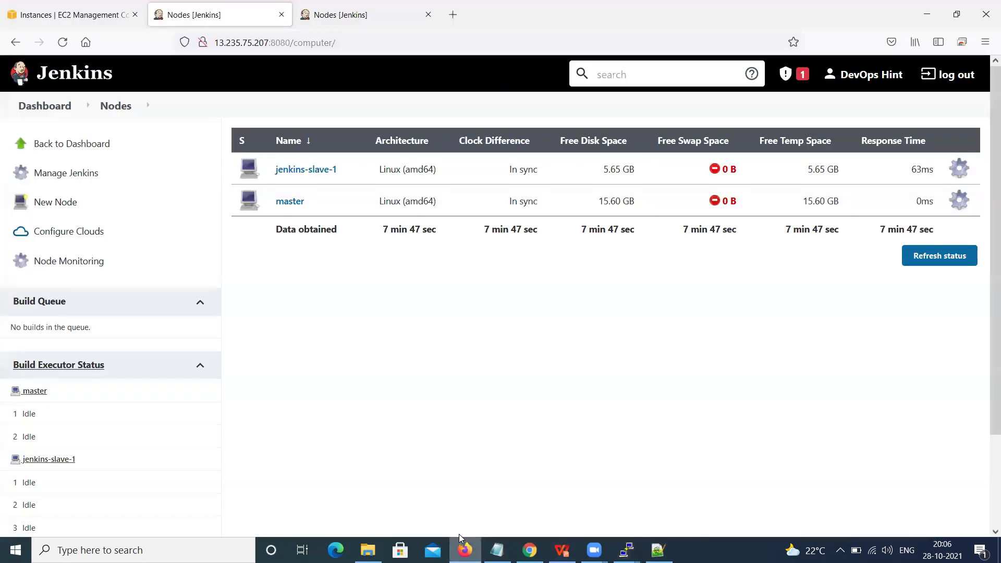
left_click(118, 111)
left_click(44, 105)
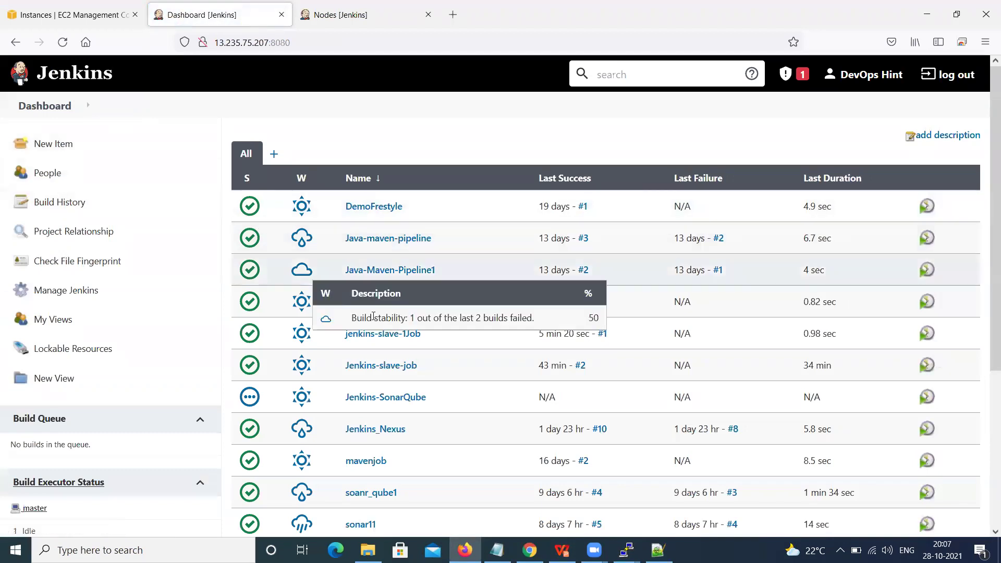
scroll(424, 382, "down", 4)
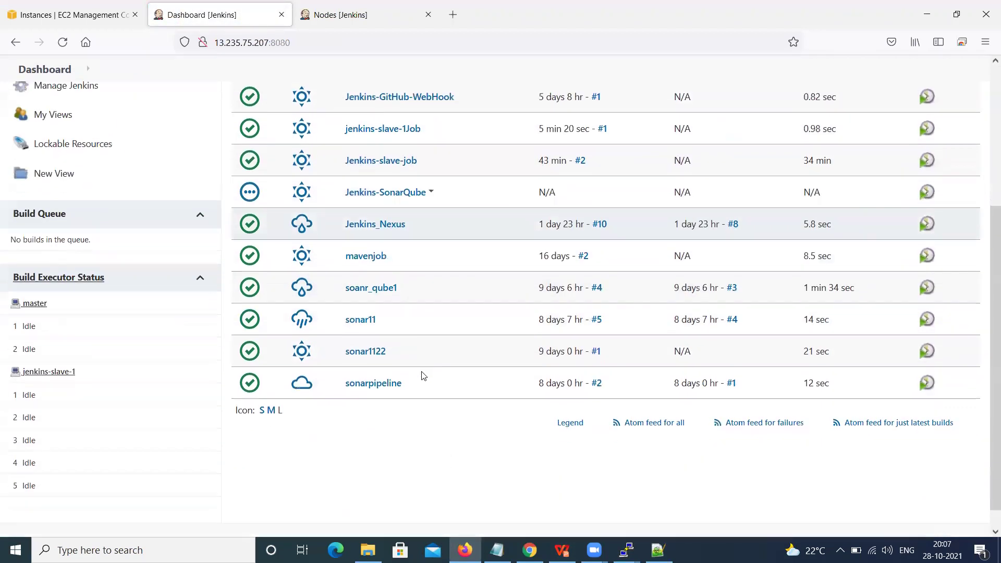
scroll(409, 310, "up", 1)
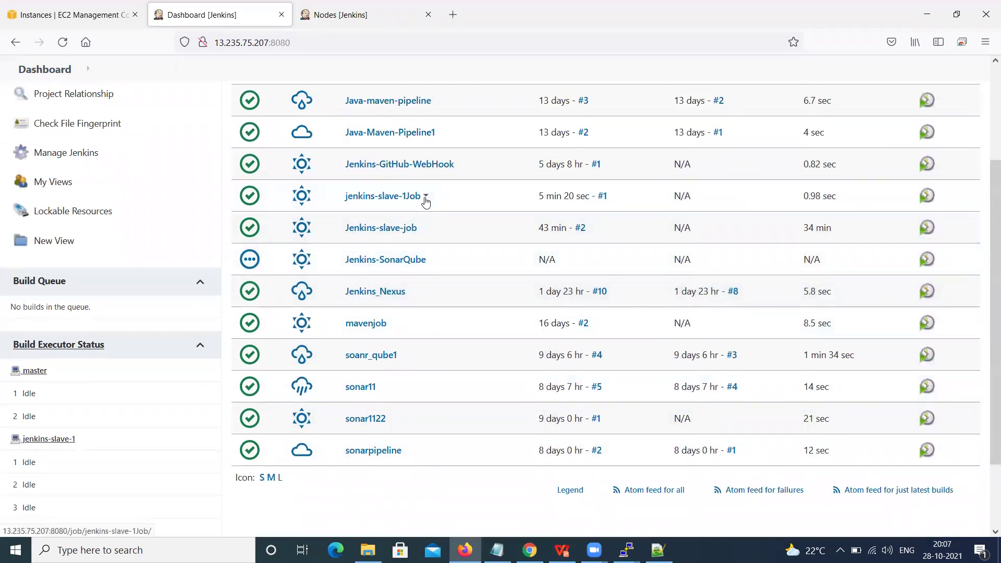
left_click(426, 197)
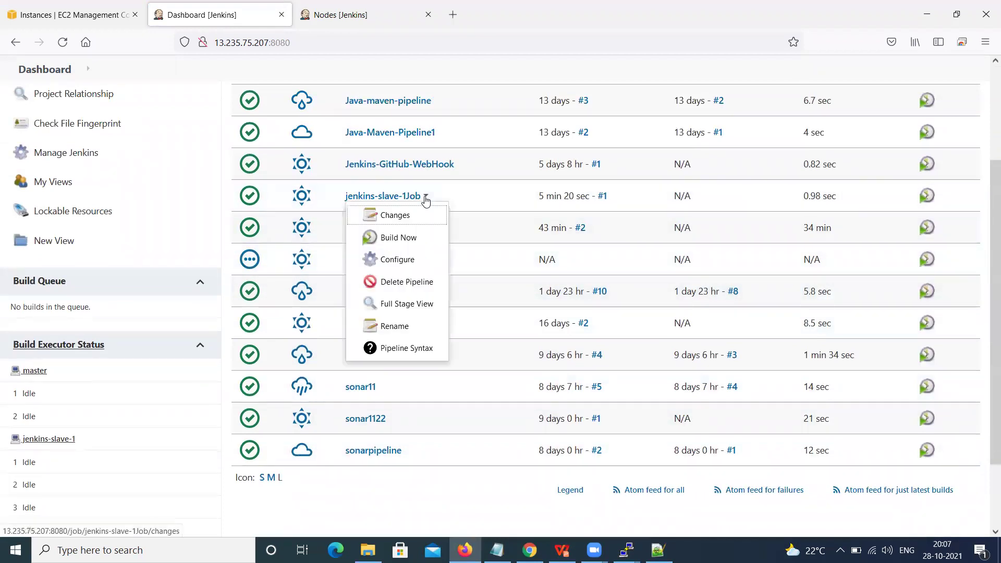
left_click(412, 259)
Step: Read through jenkins-slave-1Job's general options, build triggers and pipeline script for a workspace-related setting
scroll(408, 265, "down", 6)
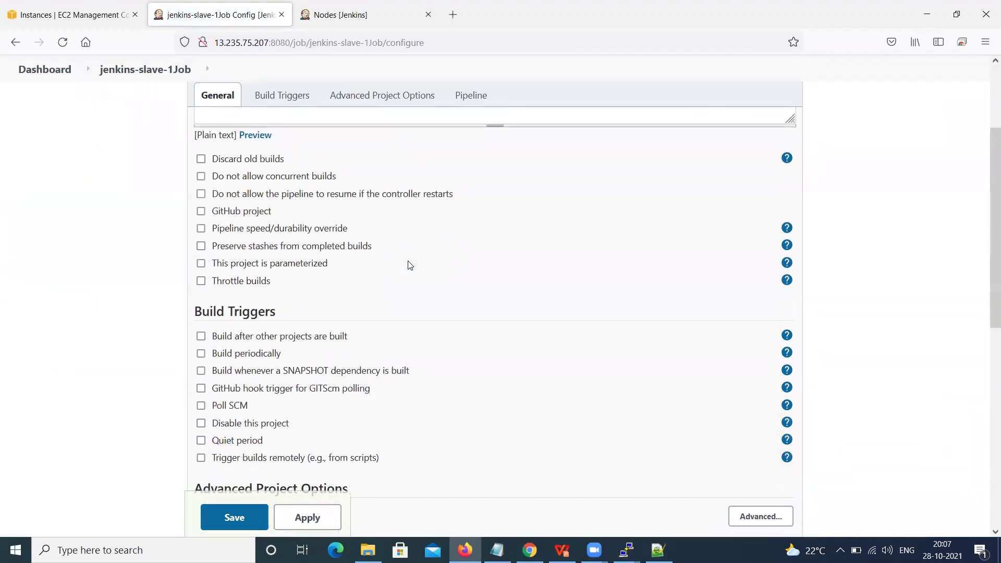
scroll(406, 269, "down", 4)
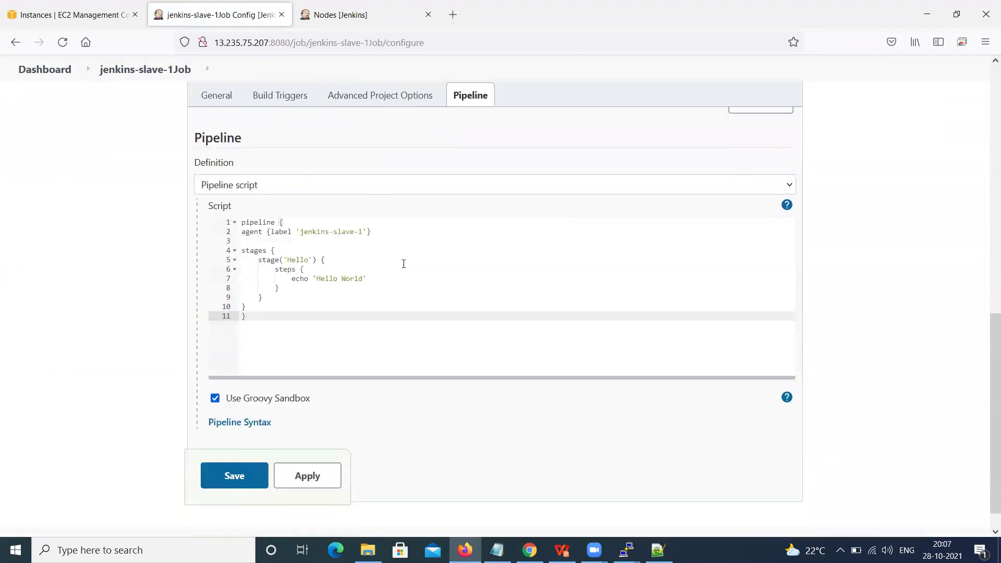
scroll(403, 264, "up", 4)
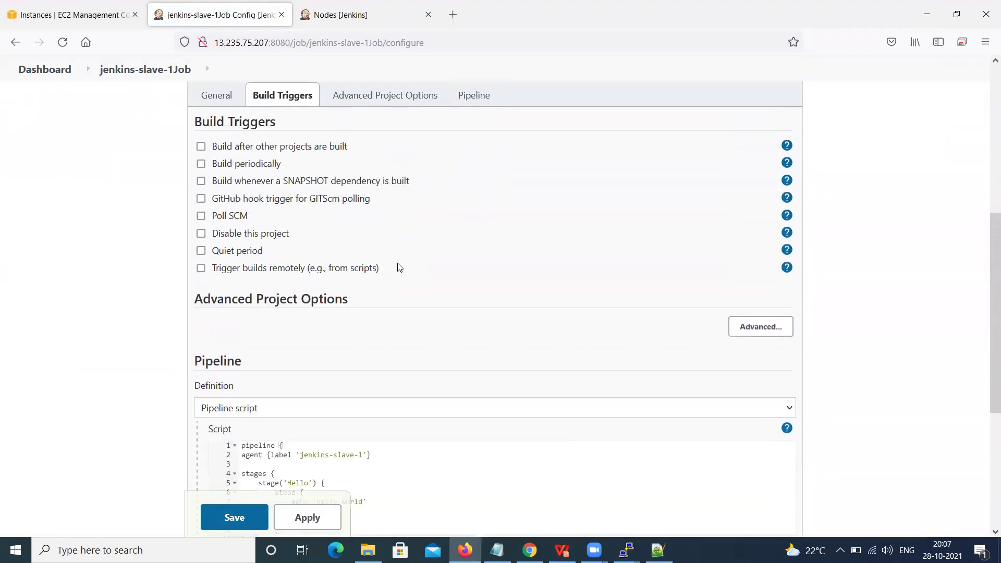
scroll(399, 267, "up", 4)
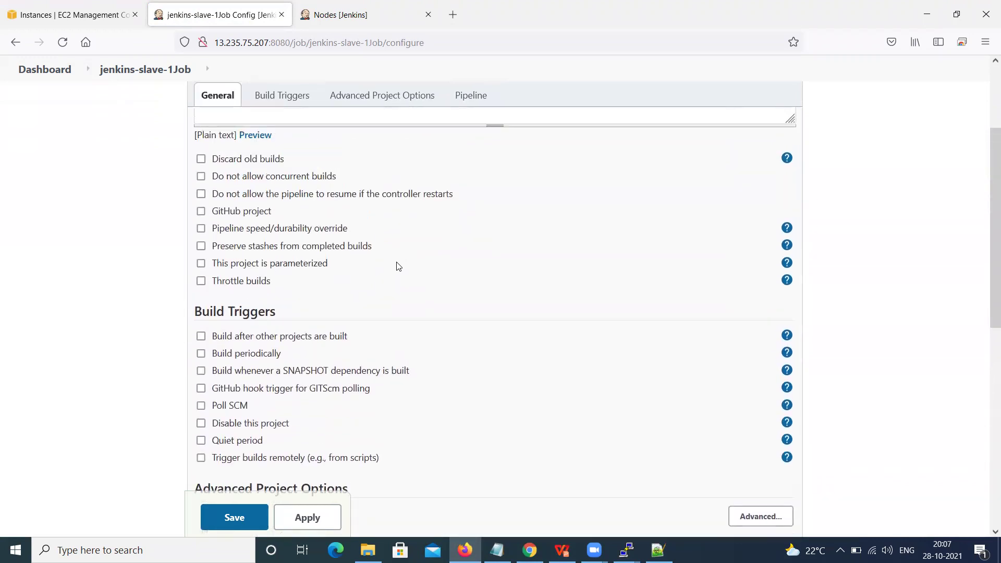
scroll(398, 267, "up", 3)
scroll(397, 264, "down", 9)
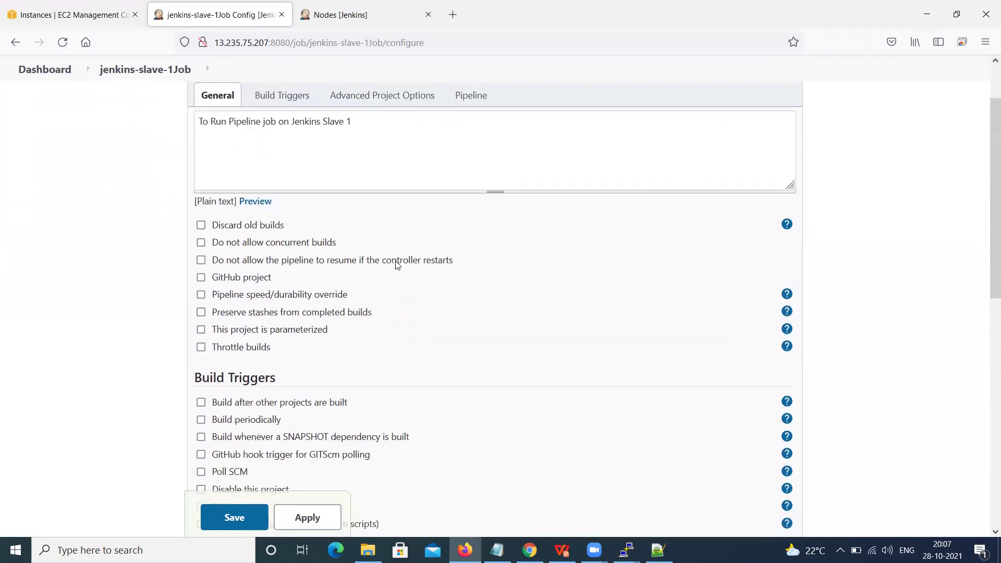
scroll(397, 265, "up", 10)
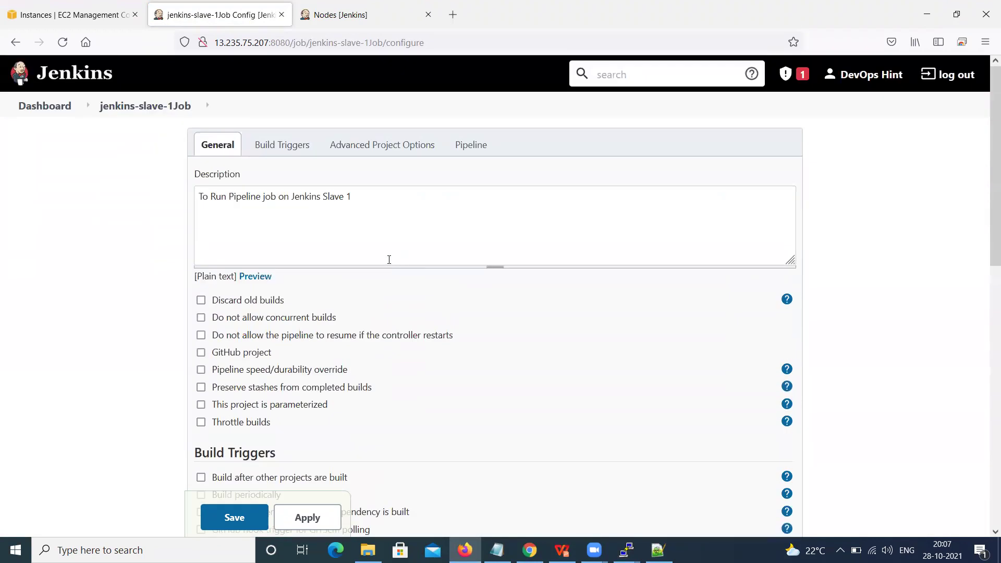
left_click(283, 145)
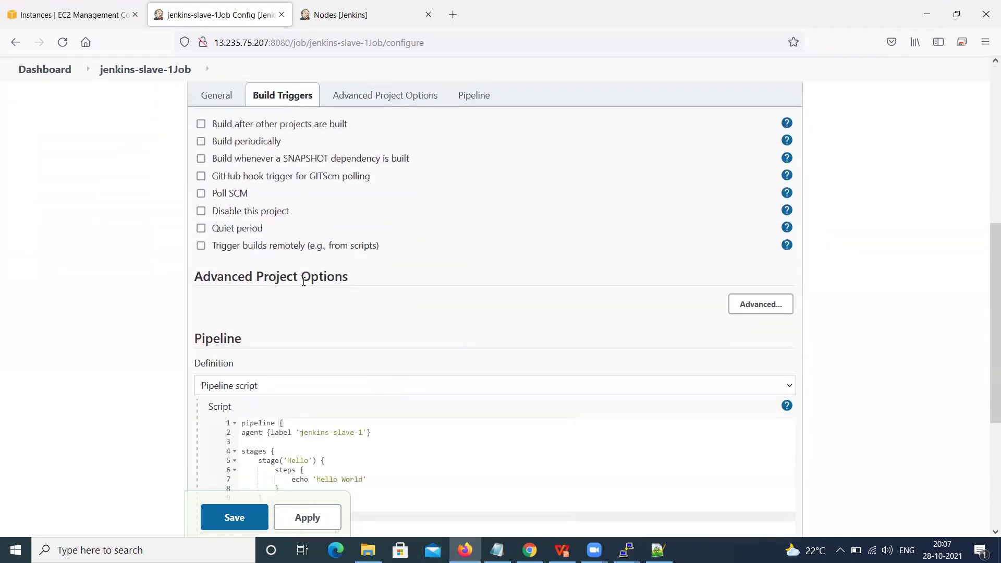
scroll(296, 300, "down", 4)
scroll(313, 283, "up", 10)
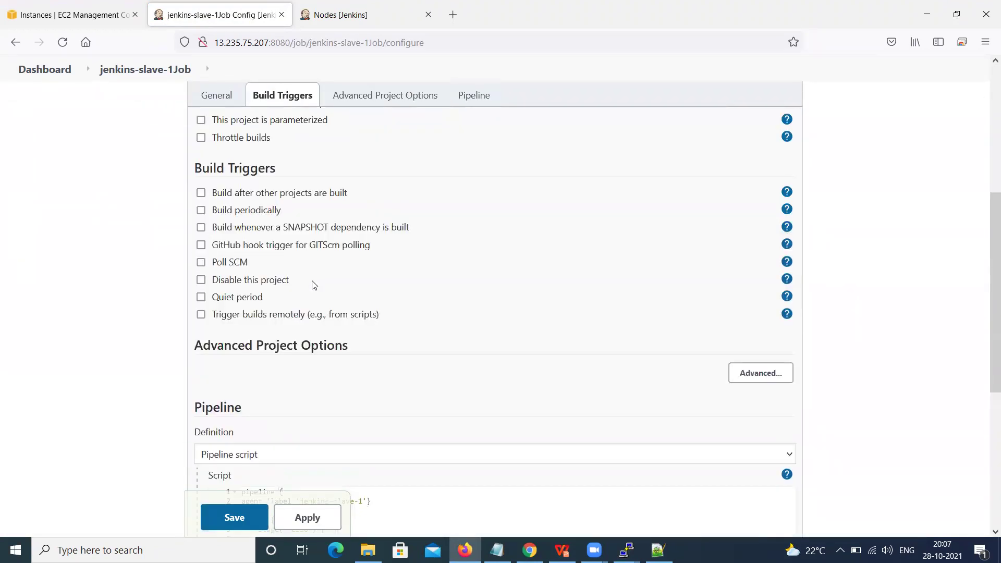
scroll(315, 283, "down", 3)
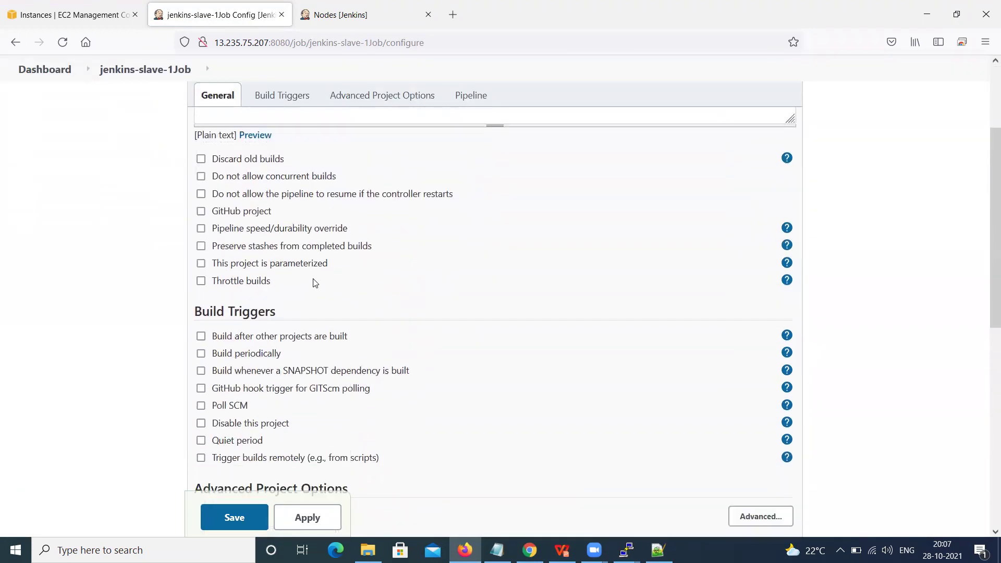
scroll(315, 282, "up", 3)
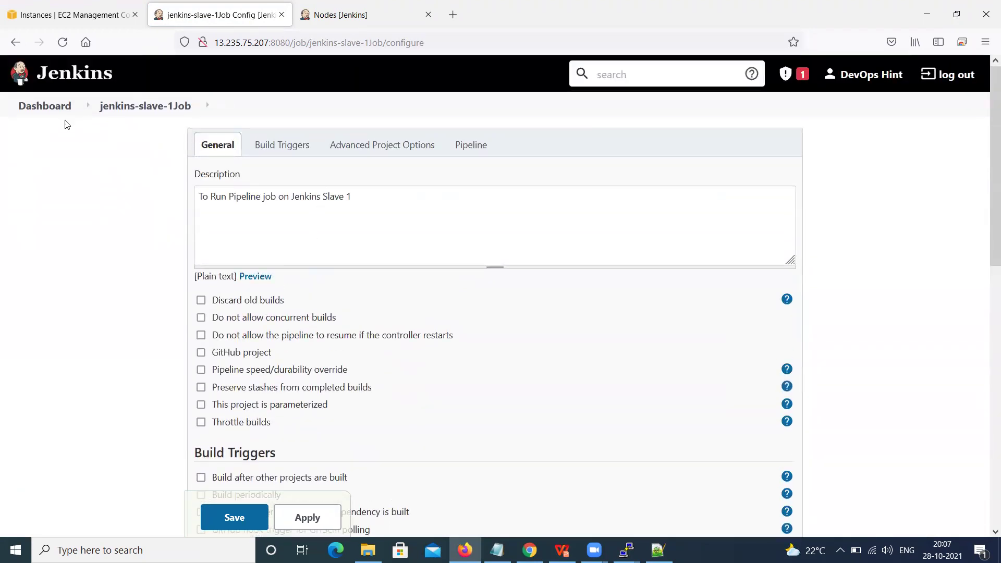
Step: View jenkins-slave-1Job's status page, and go back to look over the dashboard's job list
left_click(136, 107)
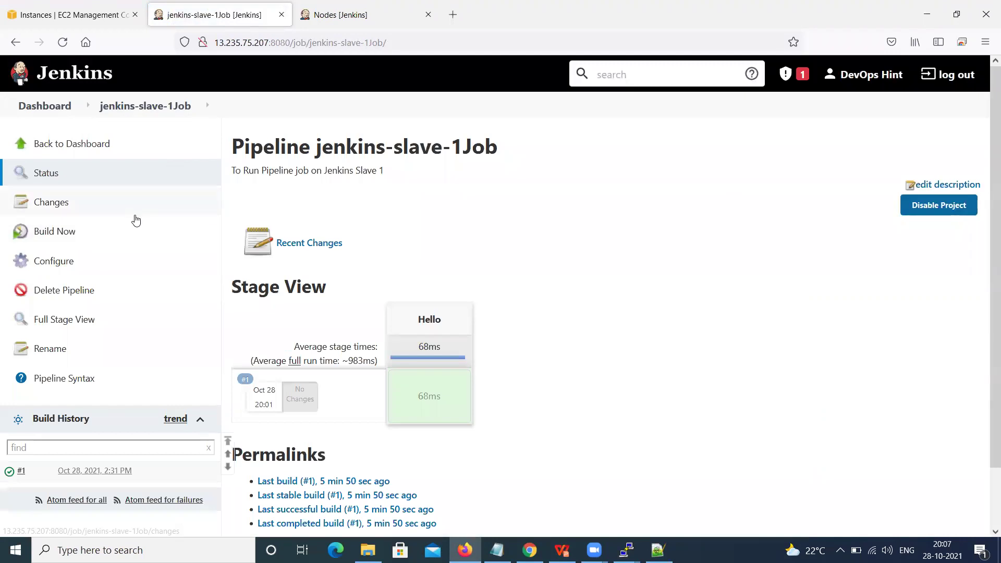
scroll(73, 201, "down", 1)
scroll(84, 167, "up", 1)
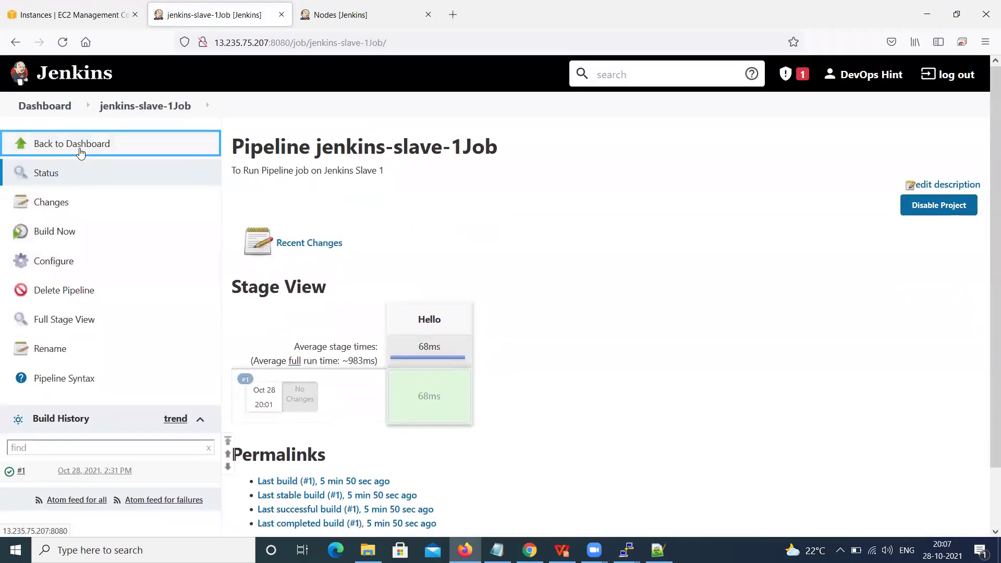
left_click(78, 142)
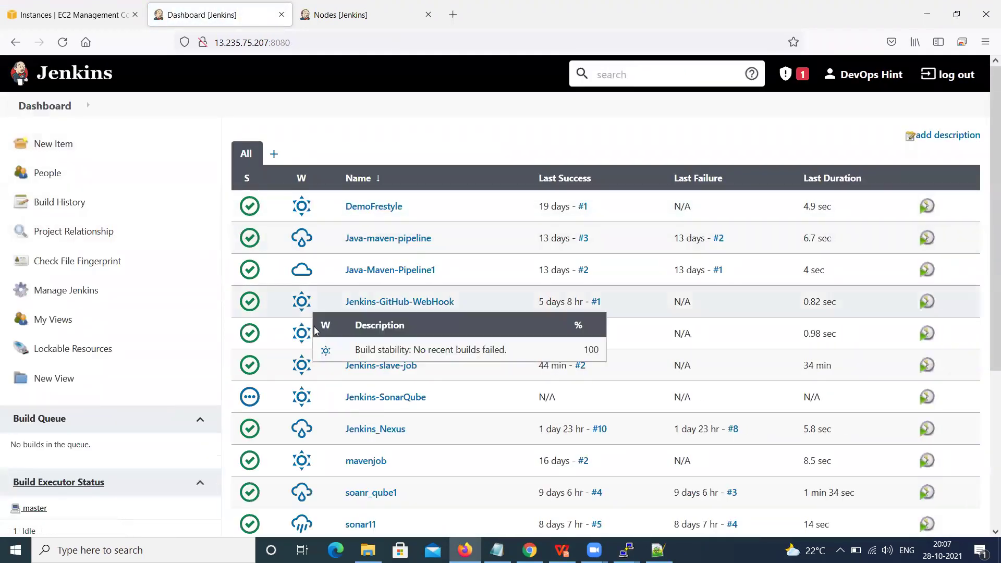
scroll(307, 340, "down", 3)
scroll(307, 341, "up", 3)
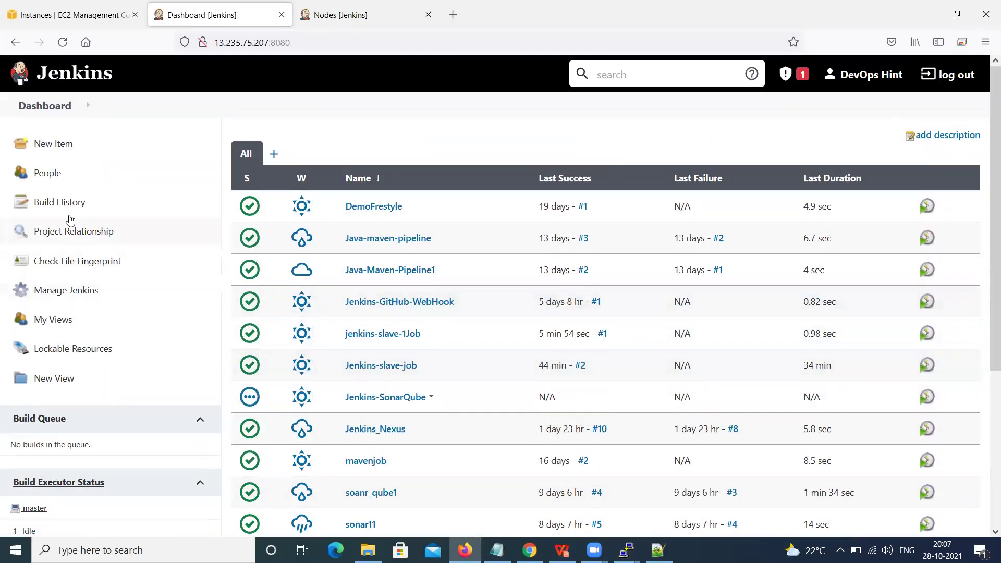
Step: Create a new Freestyle project named Jenkins-slave-2
left_click(67, 150)
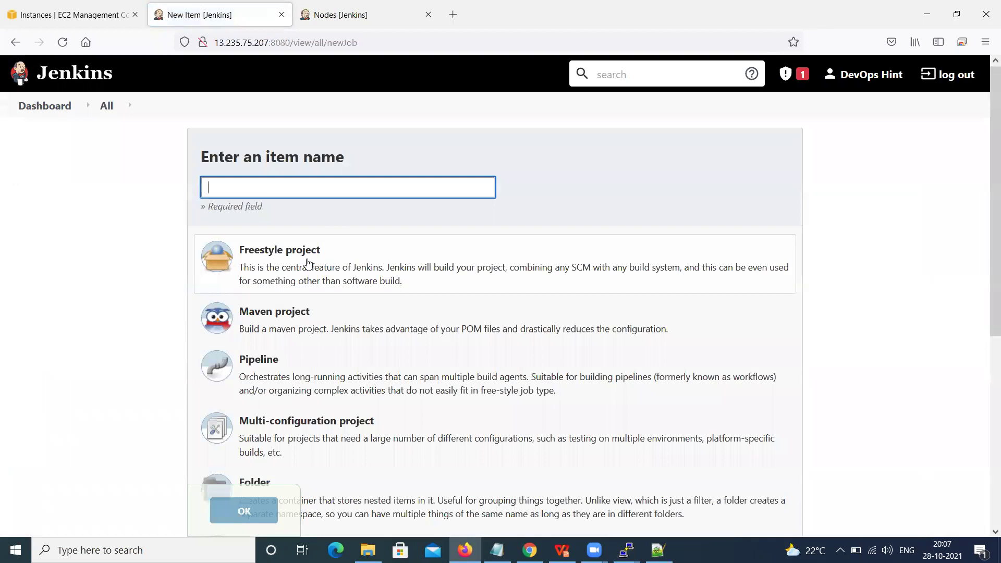
left_click(281, 189)
type("Jenkins-slave-2")
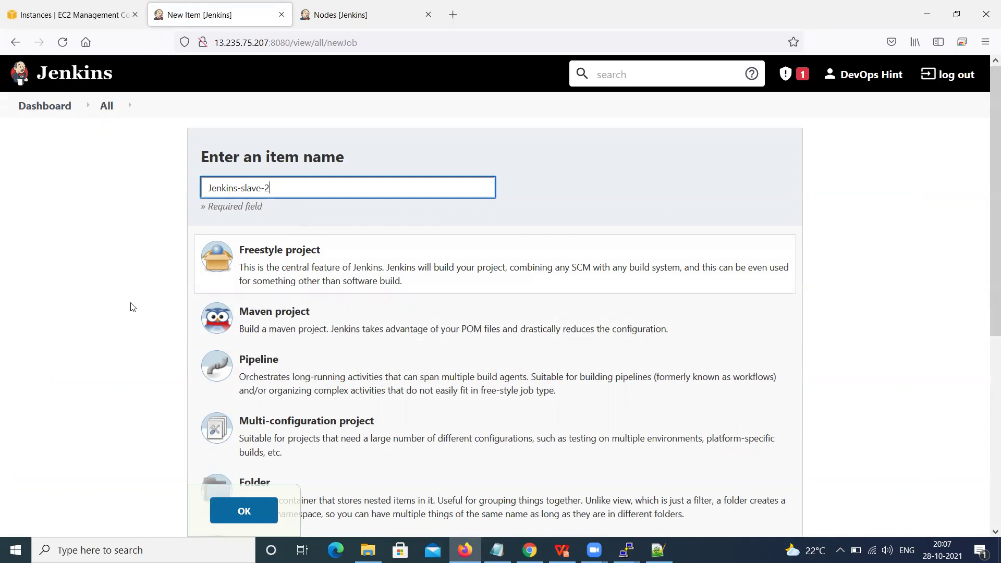
left_click(129, 305)
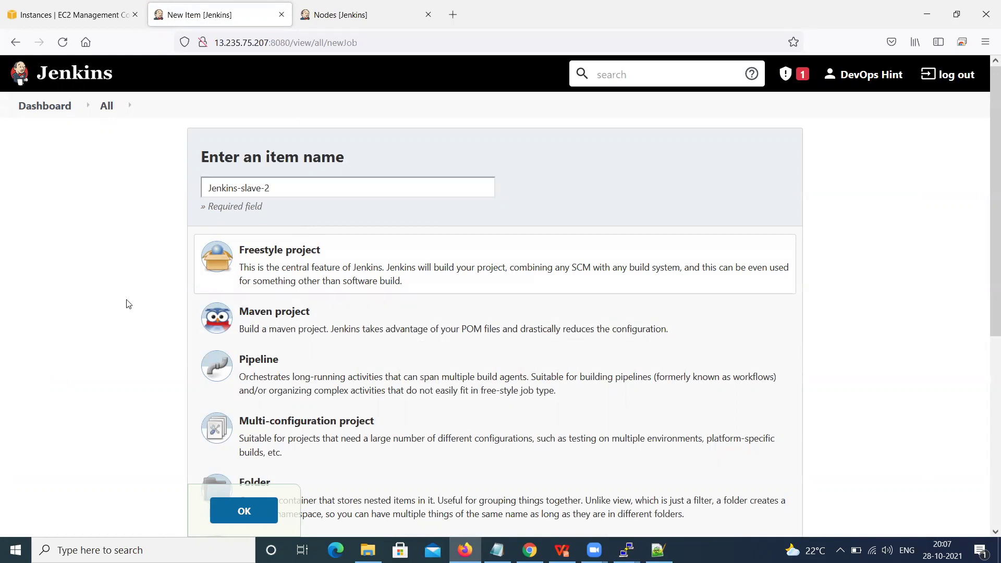
left_click(257, 517)
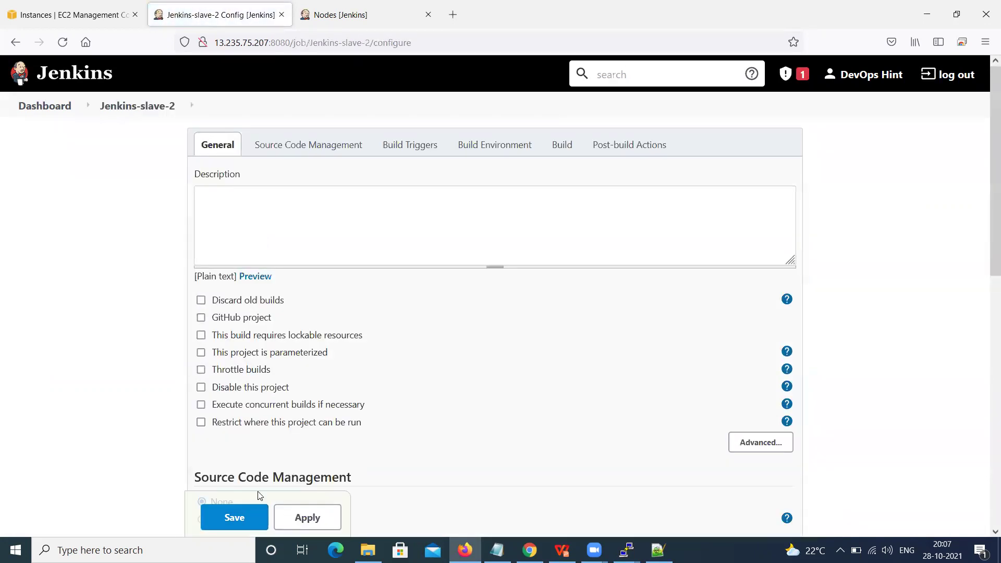
Step: Set the project's source code management to Git and select the stored devopshint credentials
left_click(320, 141)
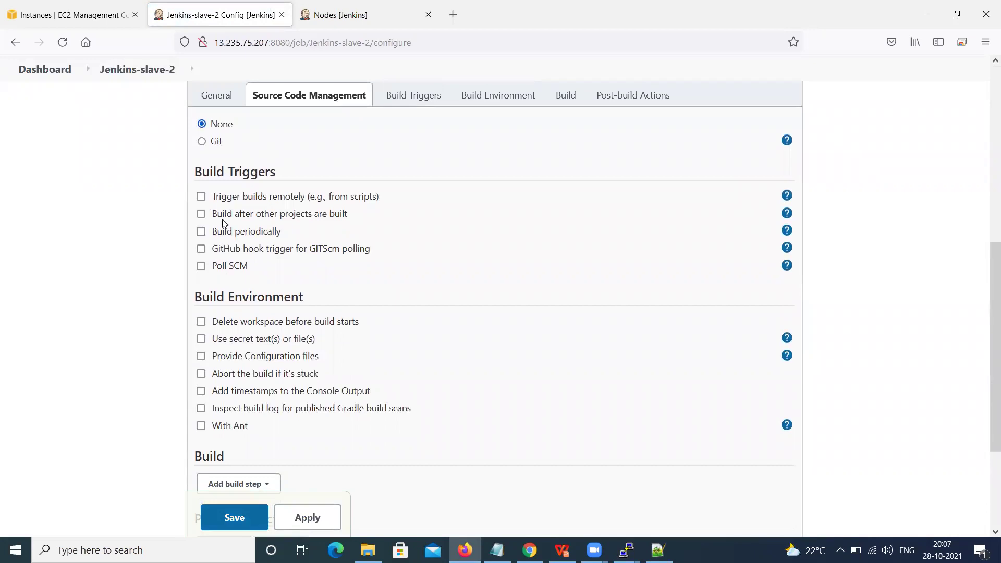
left_click(202, 142)
left_click(261, 212)
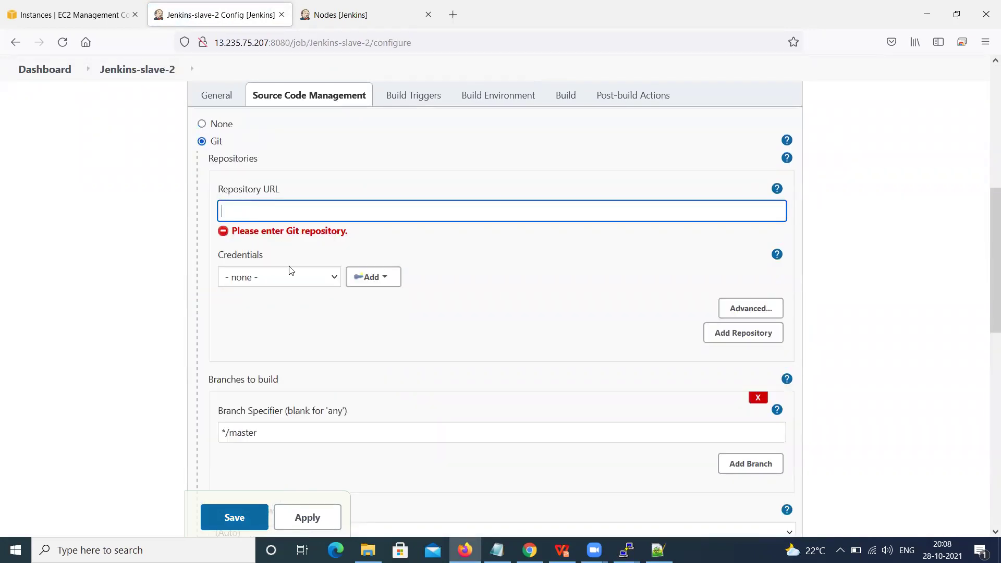
left_click(305, 283)
left_click(293, 339)
Step: Open GitHub in a new browser tab, search it for devopshint, and narrow the results to users
left_click(277, 211)
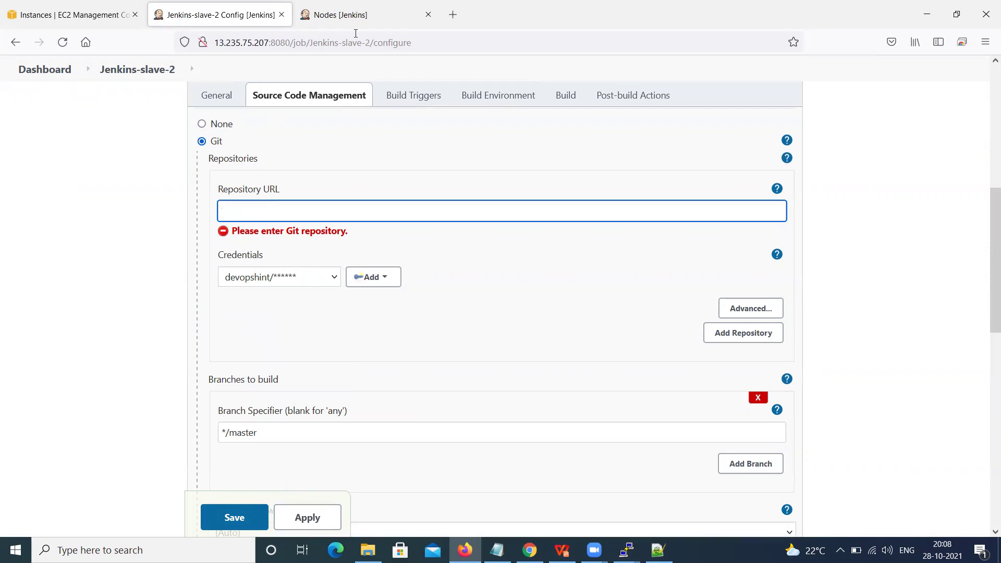
left_click(454, 16)
type("github")
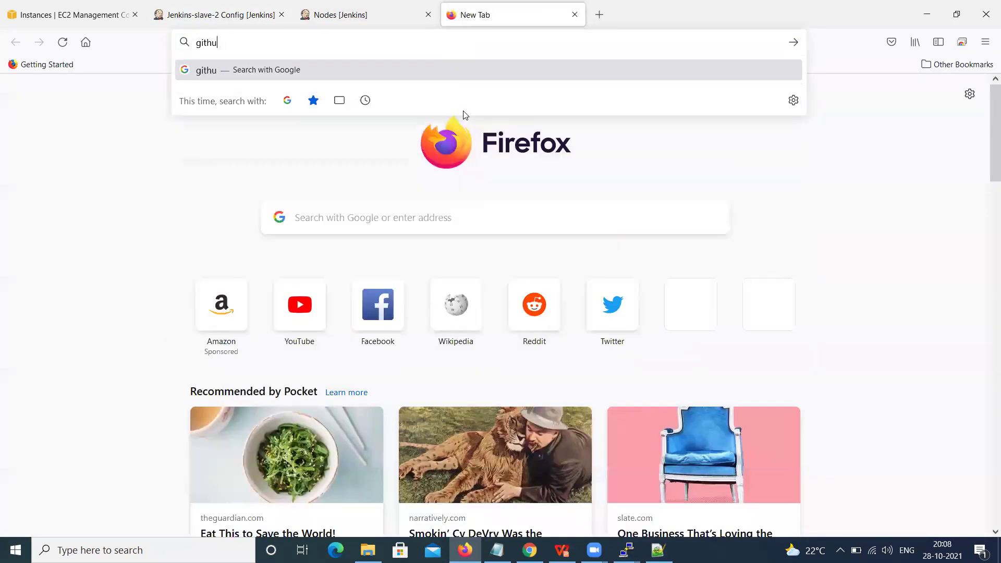
key("Return")
left_click(257, 198)
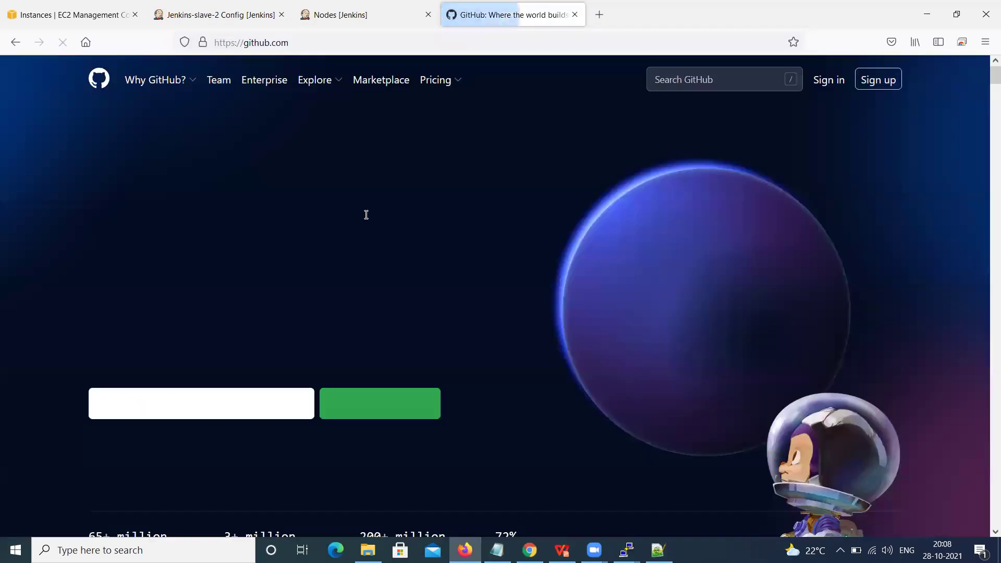
left_click(691, 81)
type("devopshint")
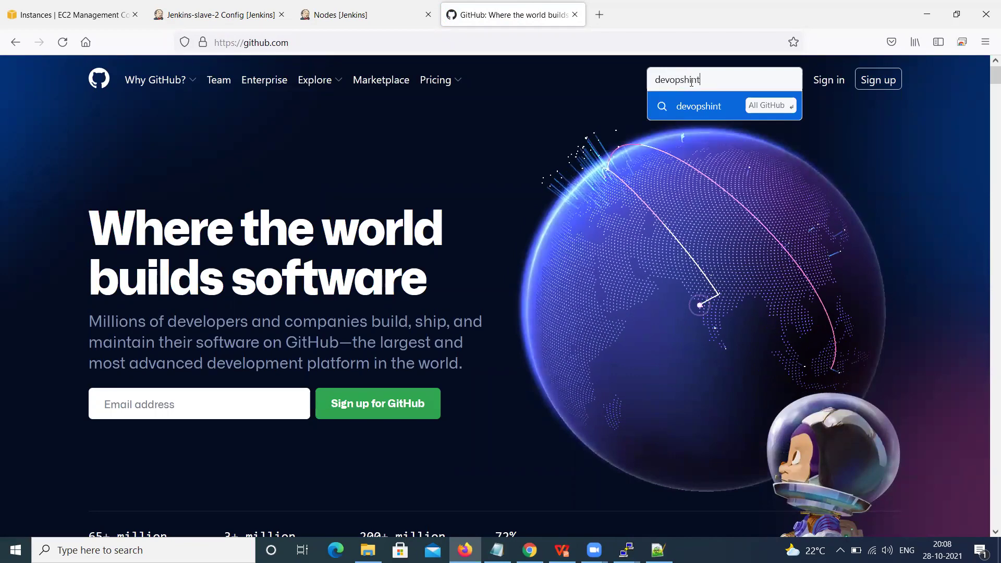
key("Return")
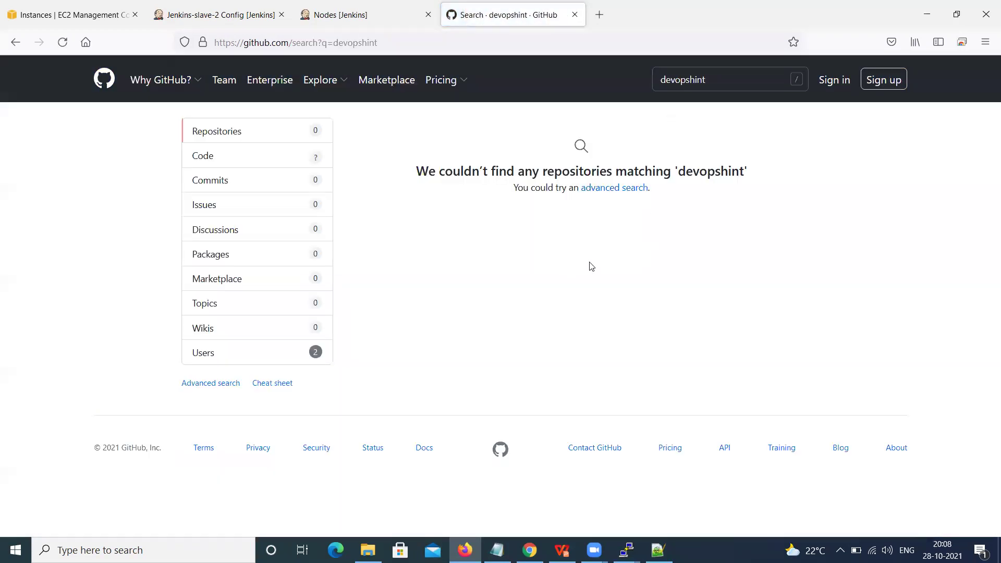
left_click(211, 356)
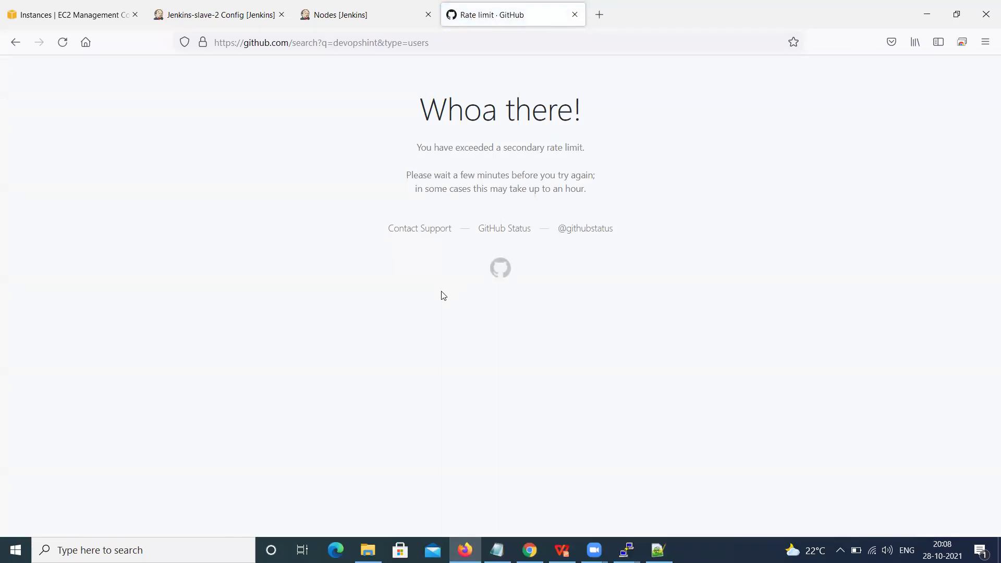
left_click(63, 42)
Step: Open the DemoFrestyle job's configuration in the Nodes browser tab and copy its Git repository URL
left_click(339, 15)
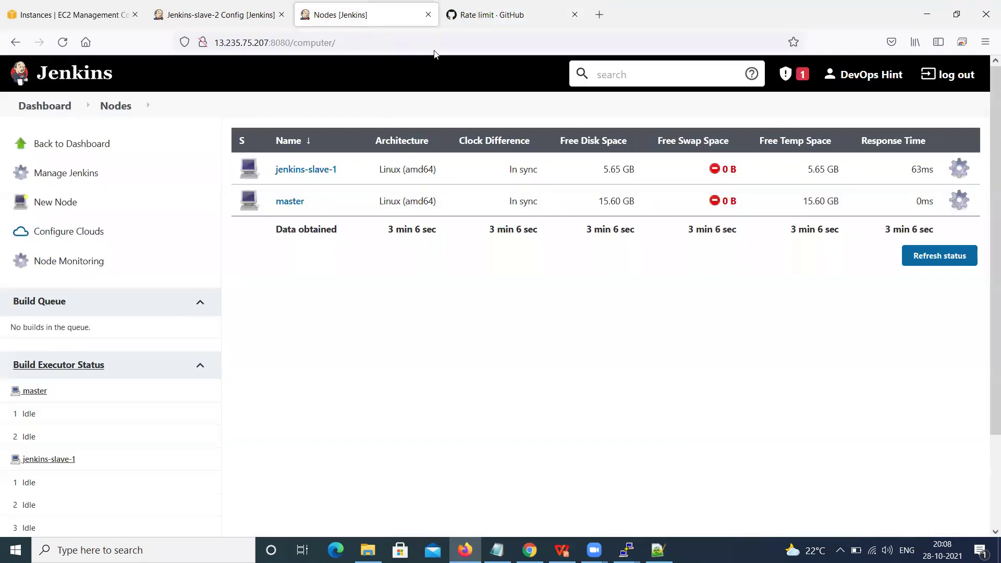
left_click(499, 21)
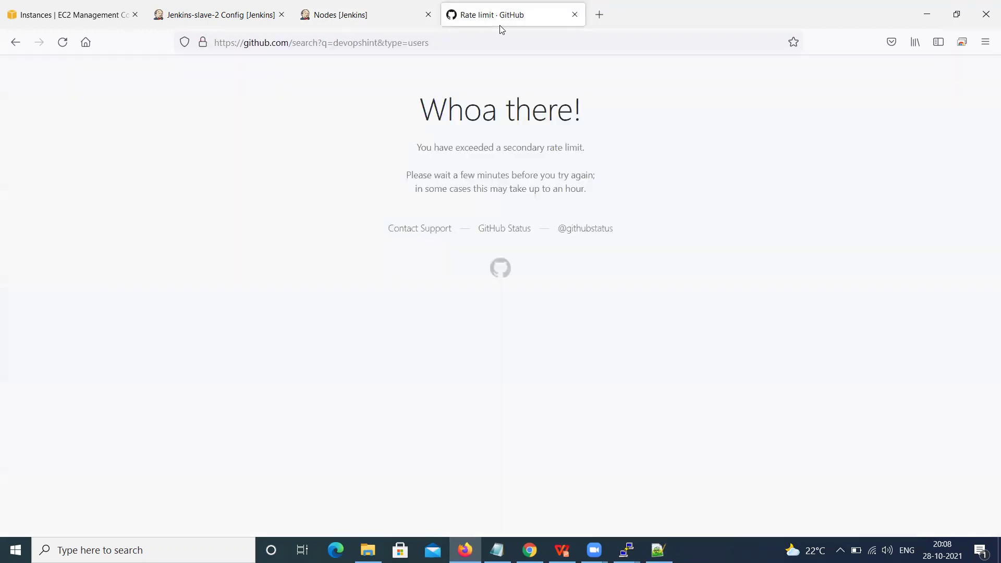
left_click(295, 25)
left_click(224, 21)
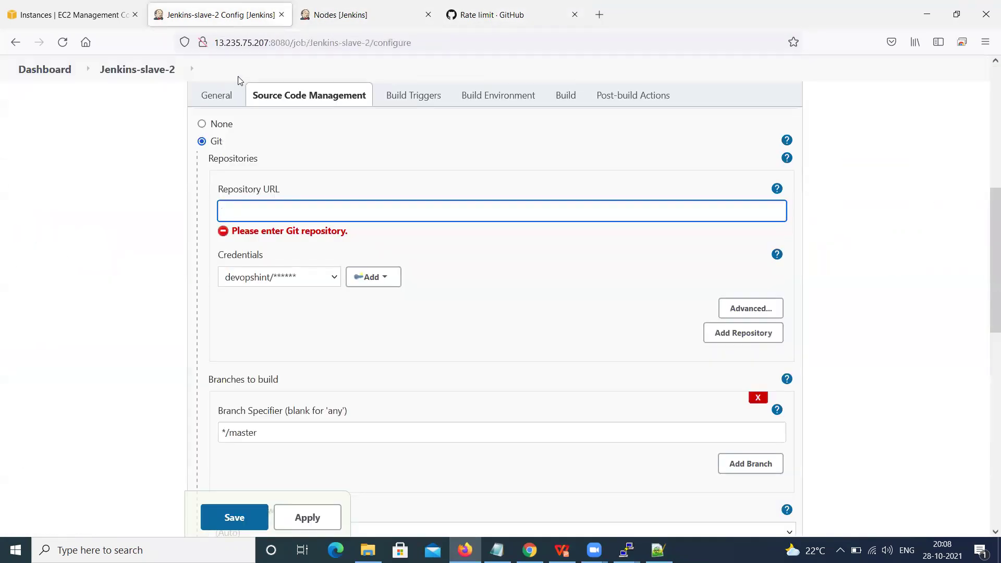
left_click(340, 20)
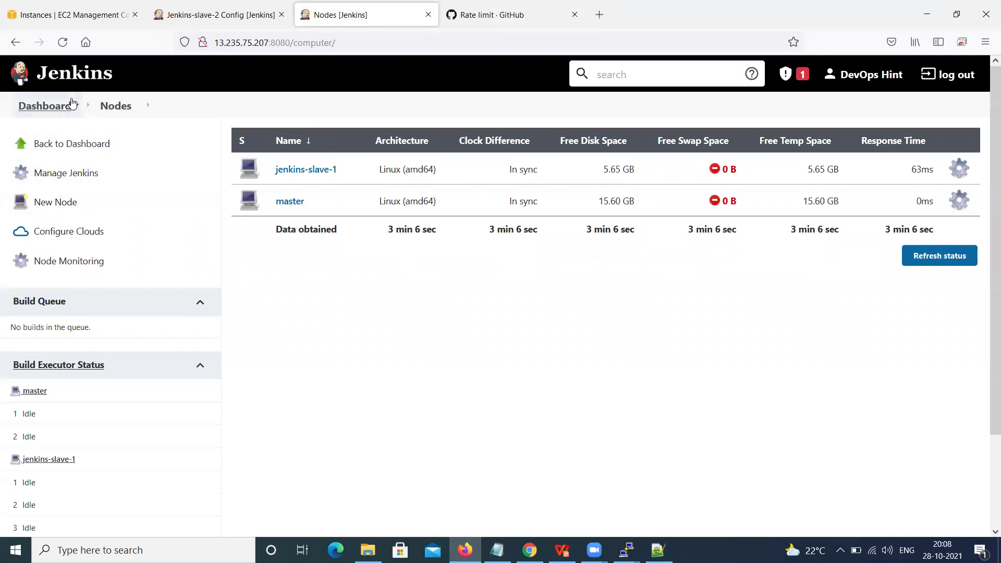
left_click(58, 113)
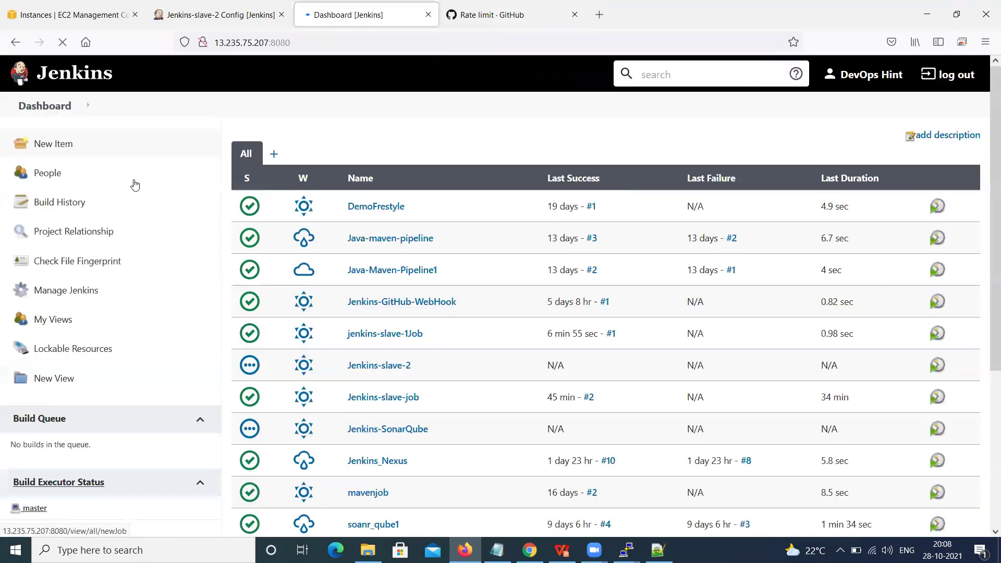
left_click(401, 211)
left_click(58, 298)
scroll(374, 286, "down", 8)
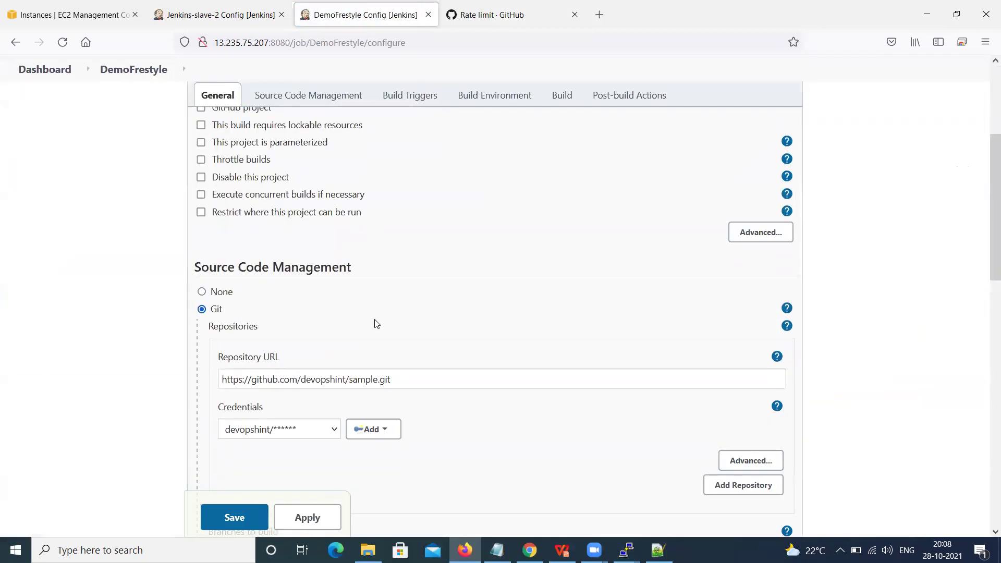
left_click_drag(416, 173, 155, 183)
key("ctrl+c")
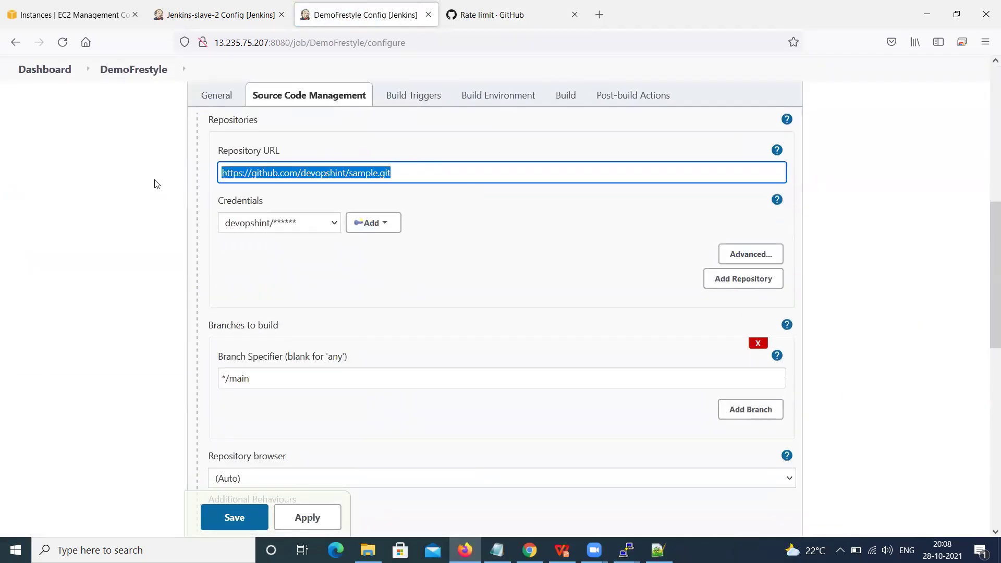
left_click(217, 15)
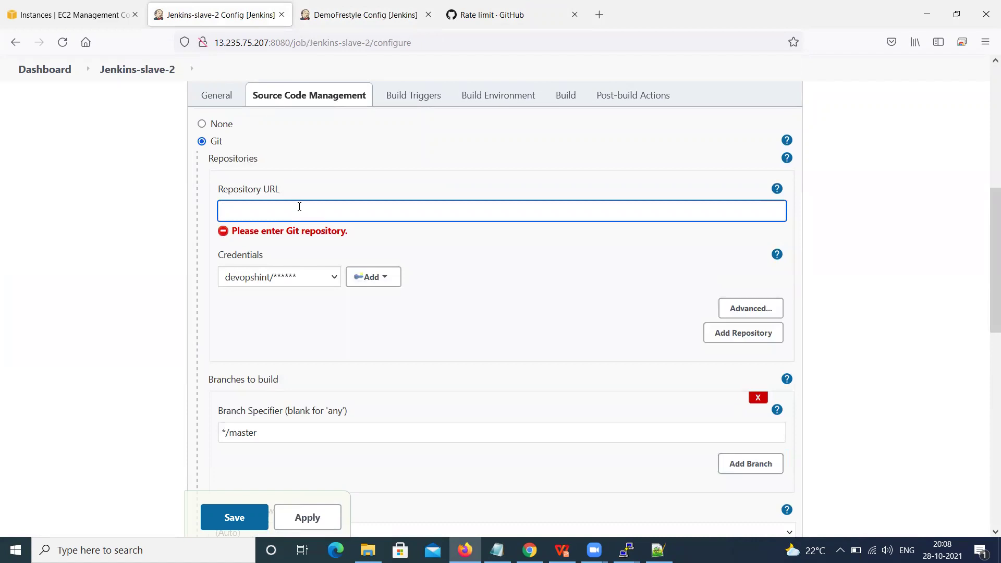
key("ctrl+v")
left_click(333, 281)
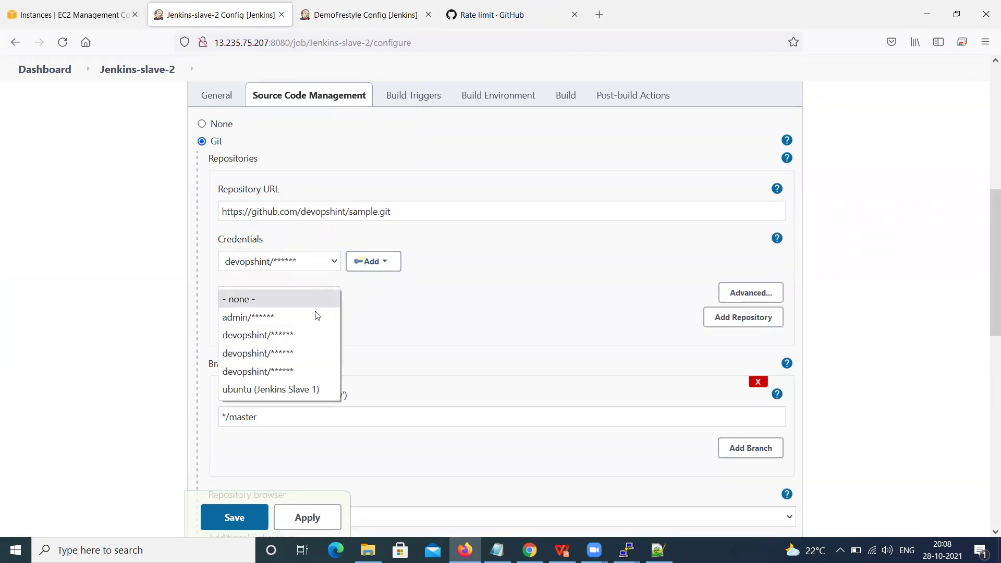
left_click(301, 337)
Step: Check the branch used by DemoFrestyle and set Jenkins-slave-2's branch specifier to */main
scroll(211, 296, "down", 2)
left_click(282, 279)
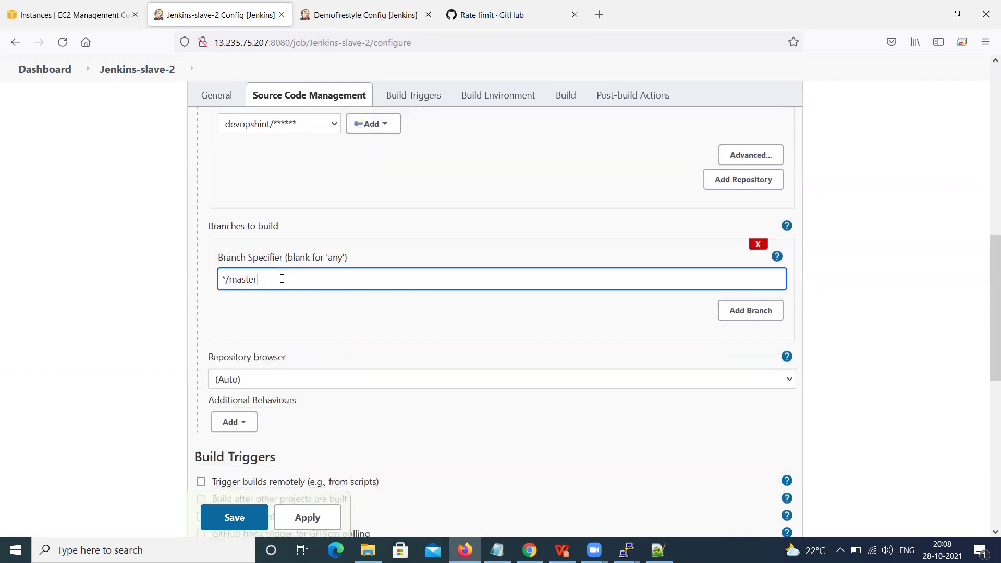
left_click(497, 24)
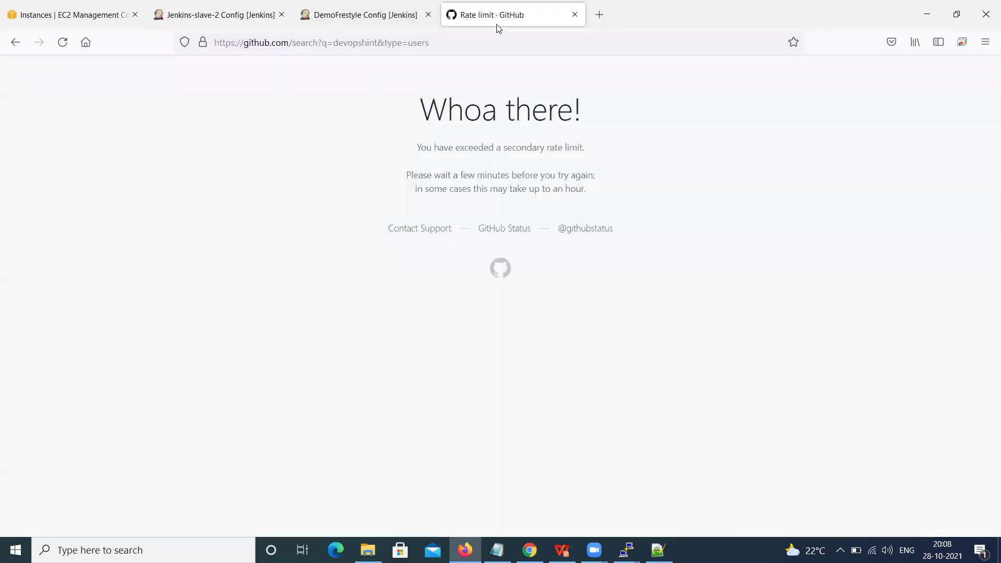
left_click(257, 23)
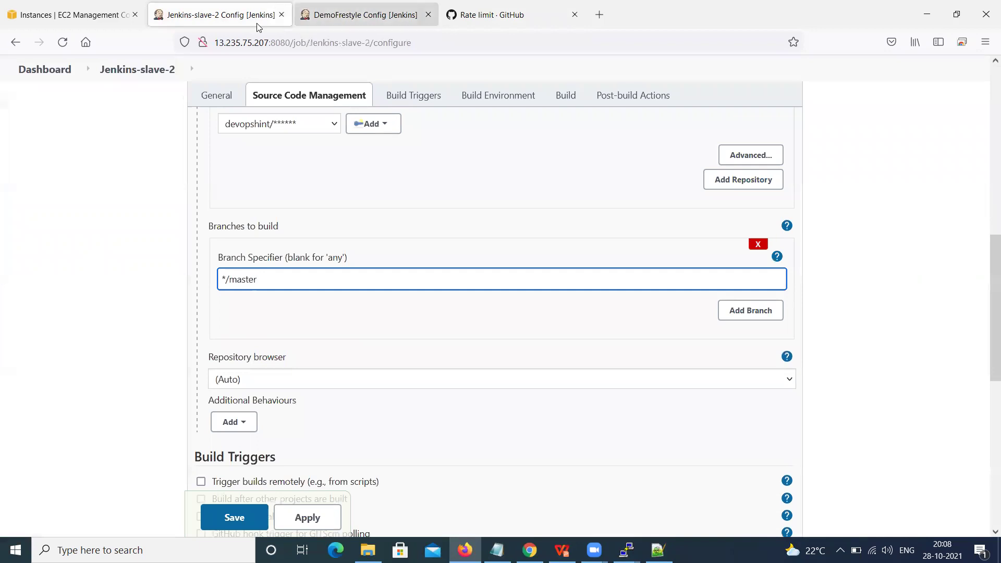
key("ctrl+Tab")
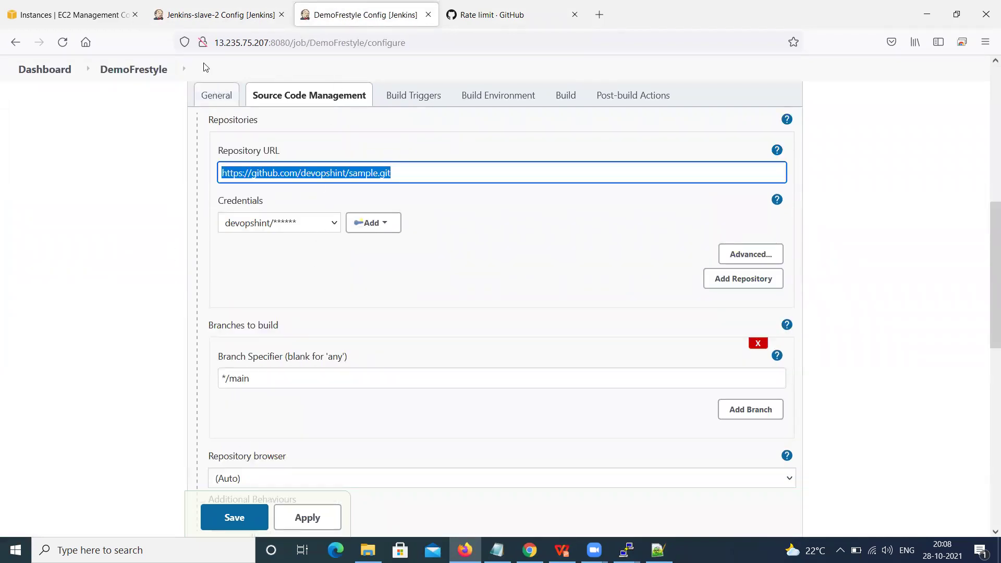
key("ctrl+shift+Tab")
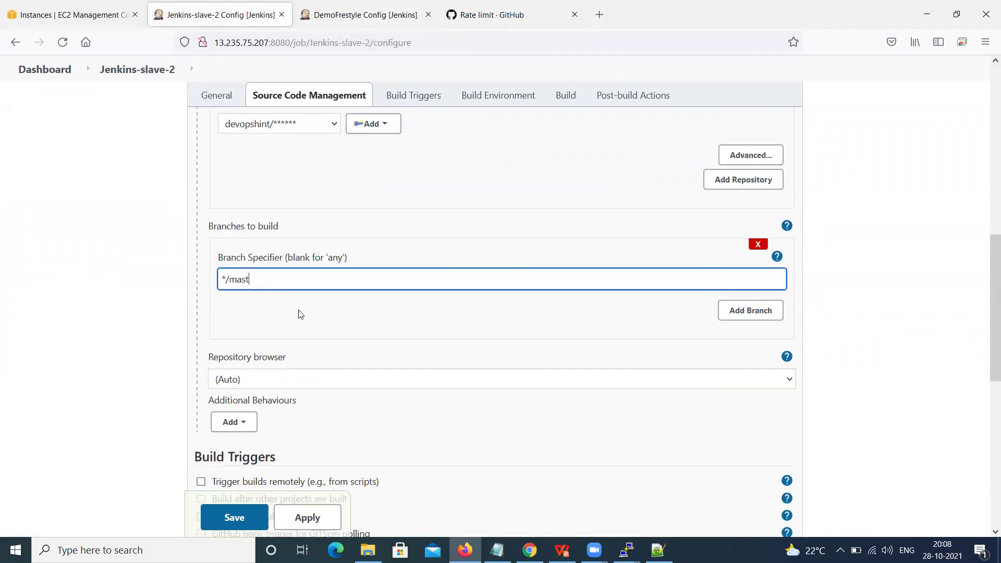
type("n")
Step: Switch to the slave's PuTTY terminal, go to /var/lib/ and list its contents
left_click(627, 551)
left_click(655, 508)
type("cd")
key("Return")
type("cd")
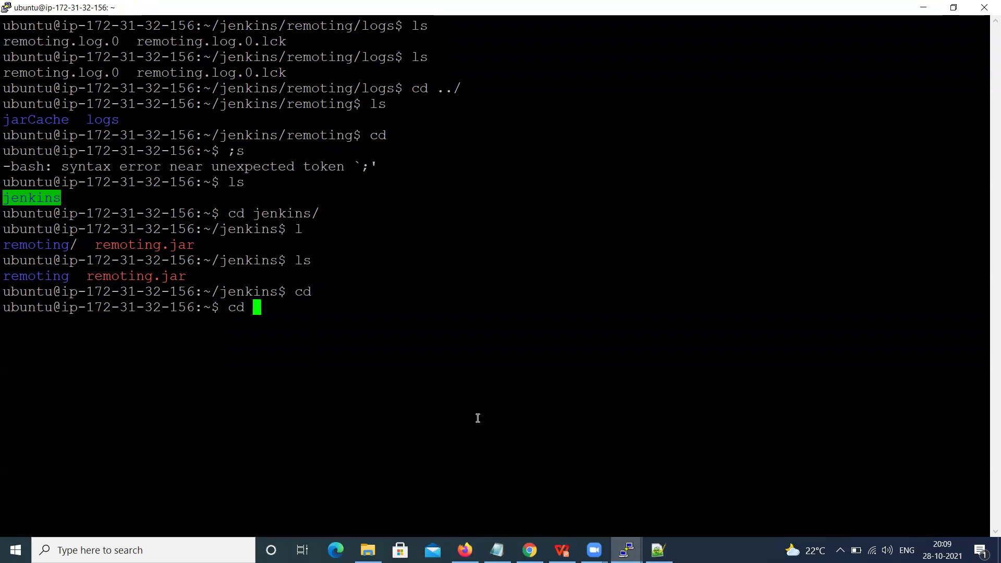
key("BackSpace")
key("BackSpace")
type("cd /var/lib/")
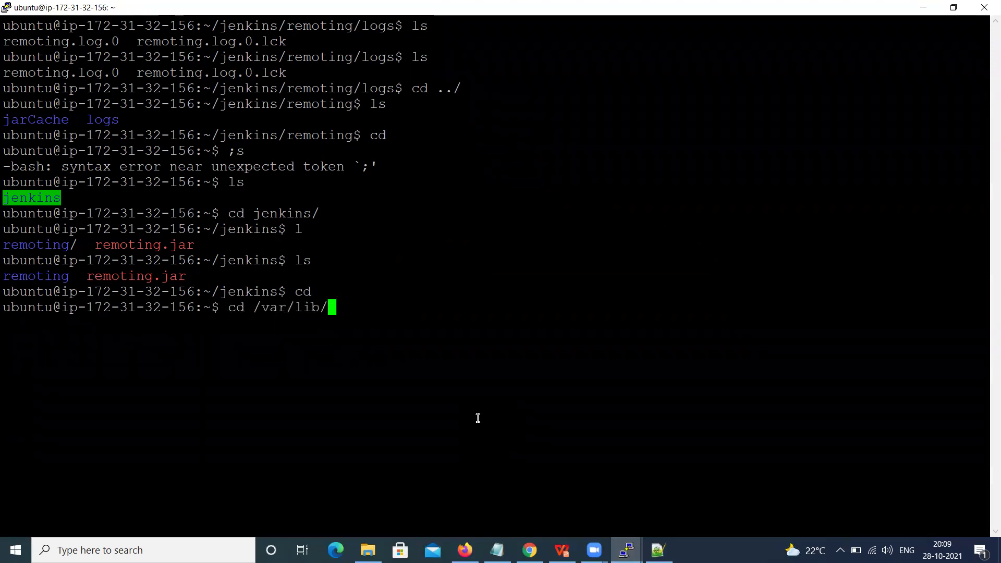
key("Return")
type("ls")
key("Return")
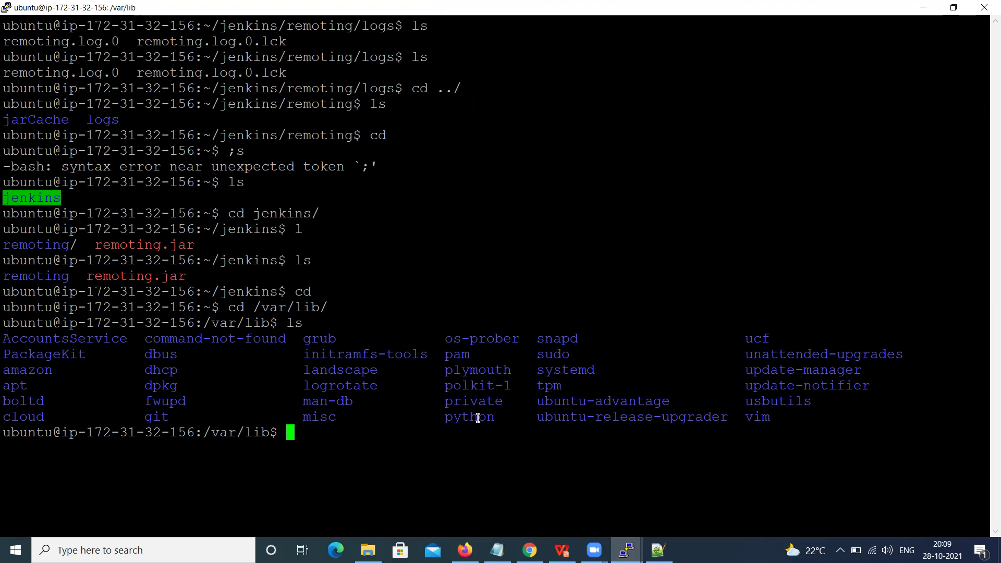
Step: Clear the terminal, return to the home directory and list its contents
type("clear")
key("Return")
type("cd")
key("Return")
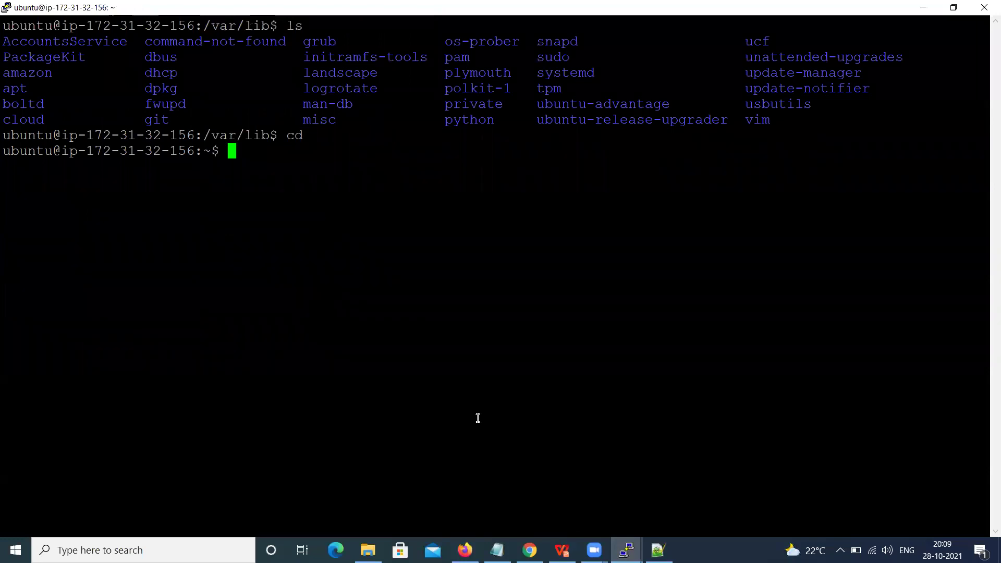
type("ls")
key("Return")
Step: Enter the jenkins directory and list its contents, including hidden entries
type("cd j")
key("Tab")
key("Return")
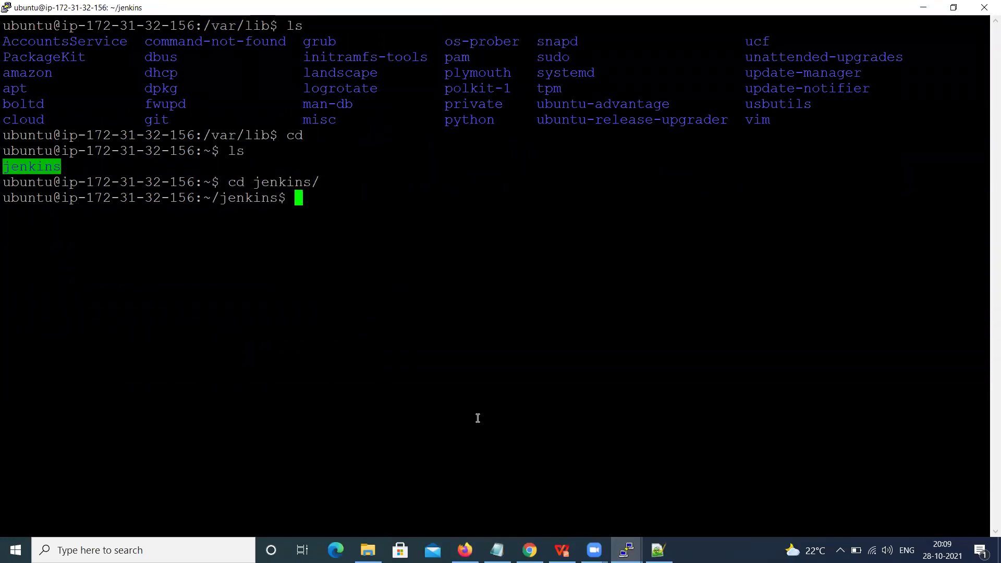
type("ls")
key("Return")
type("ls -a")
key("Return")
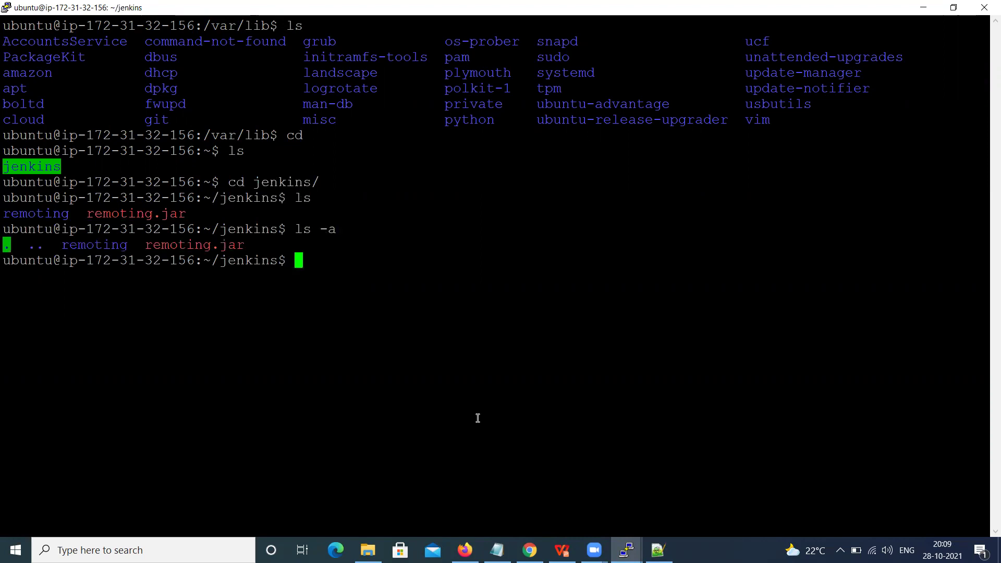
Step: Switch to Firefox and review Jenkins-slave-2's source code, trigger, build environment and general settings
key("alt+Tab")
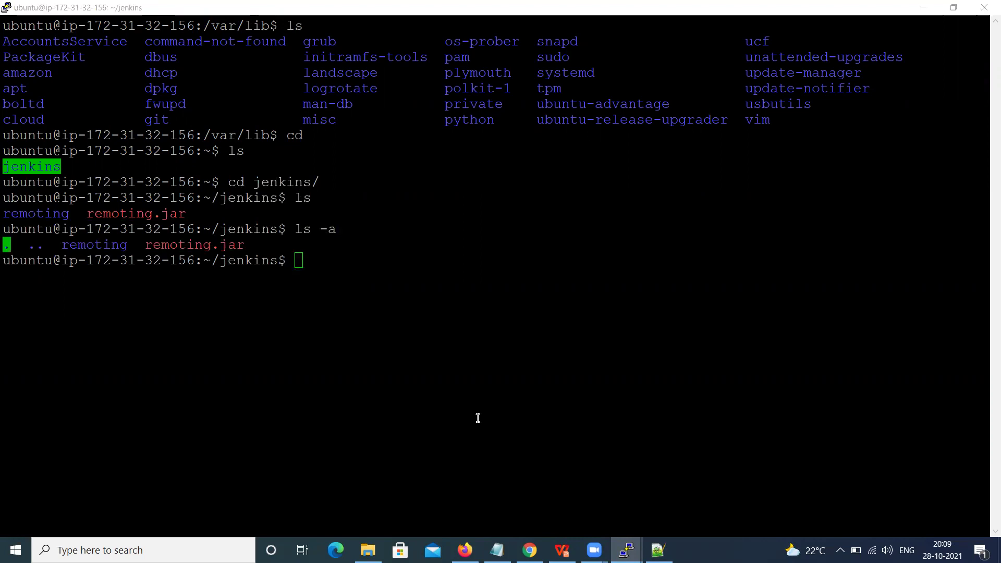
scroll(389, 401, "down", 3)
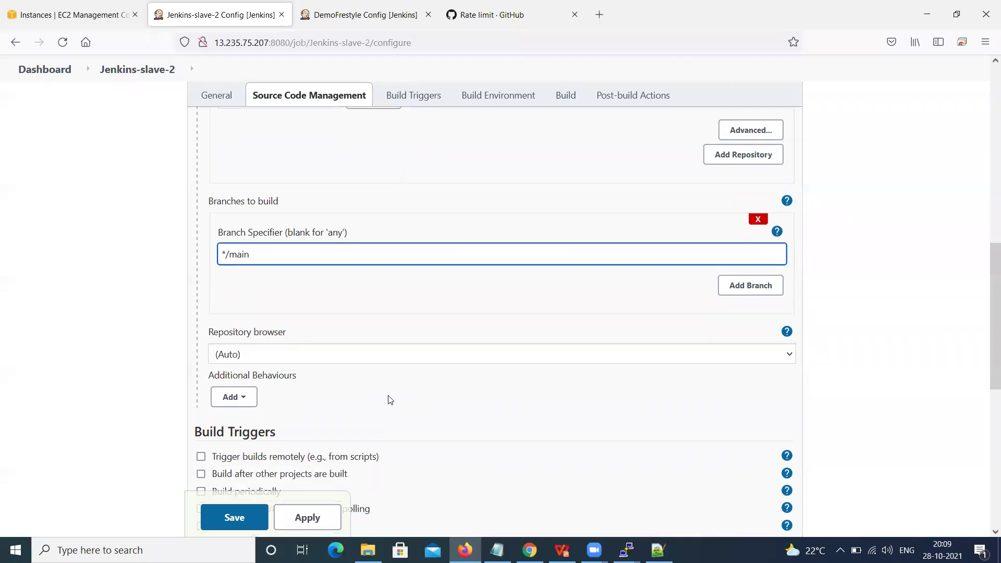
scroll(389, 401, "down", 3)
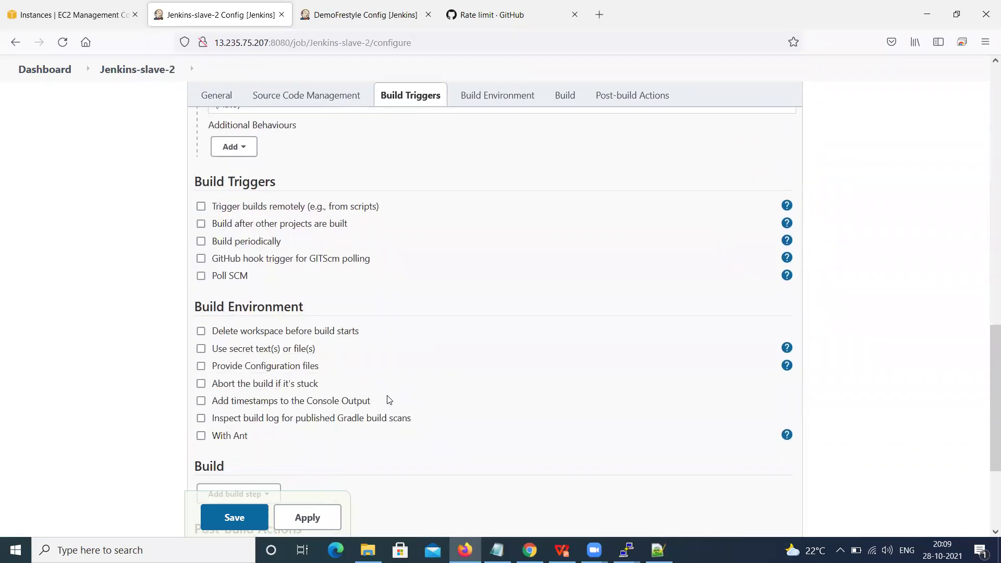
scroll(386, 401, "down", 3)
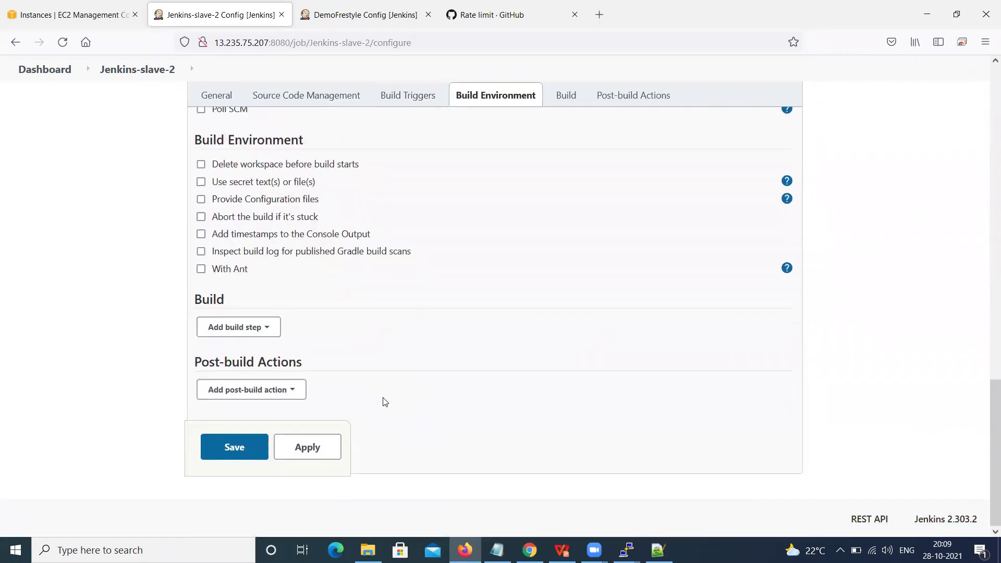
scroll(385, 401, "up", 8)
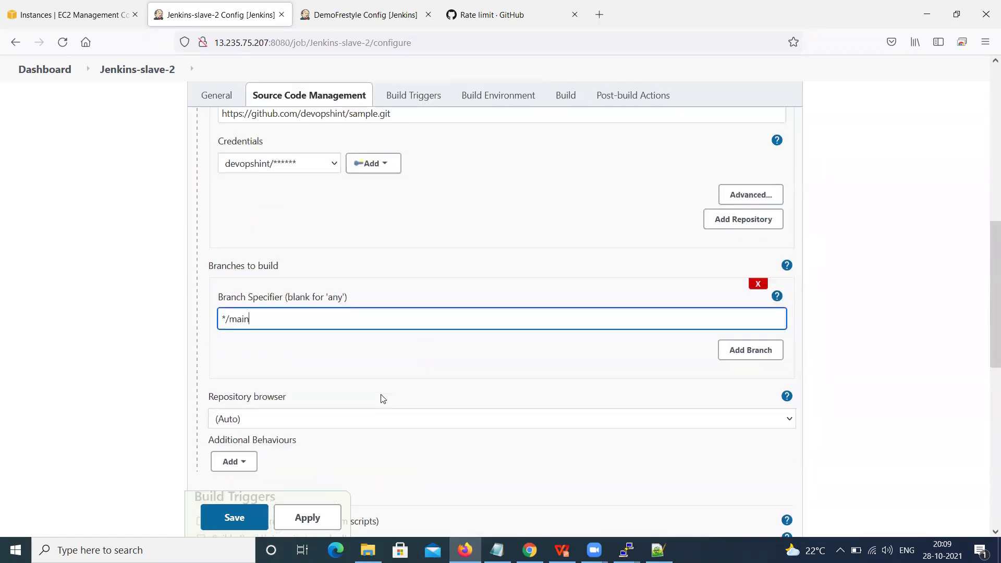
scroll(384, 399, "up", 4)
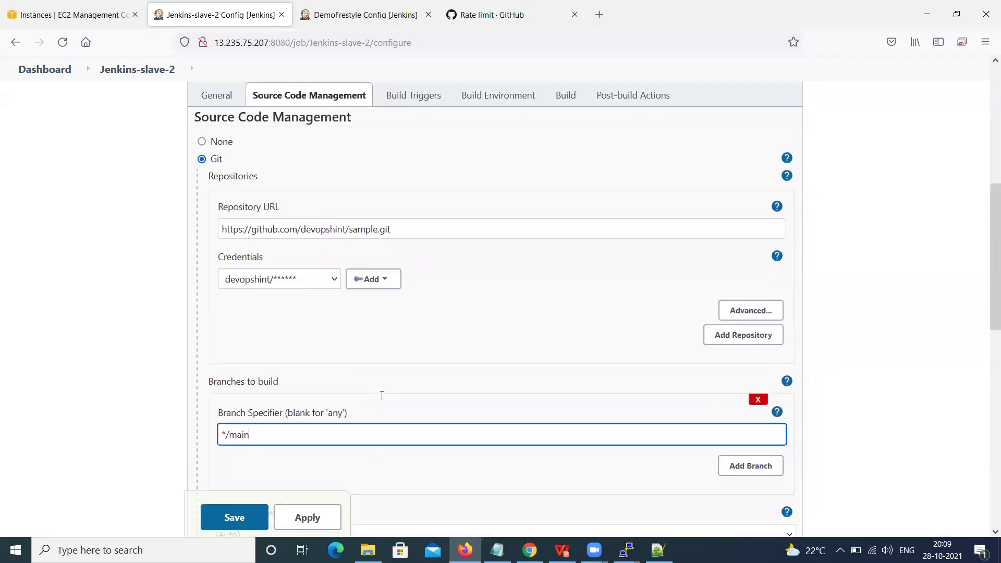
scroll(383, 399, "up", 4)
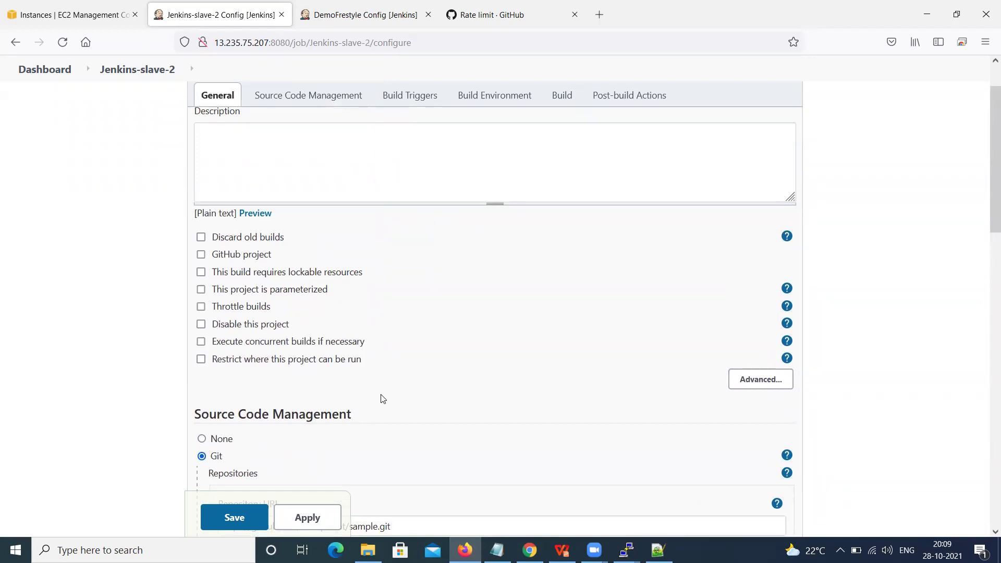
Step: Restrict where Jenkins-slave-2 can be run, using the label expression jenkins-slave-1
left_click(325, 358)
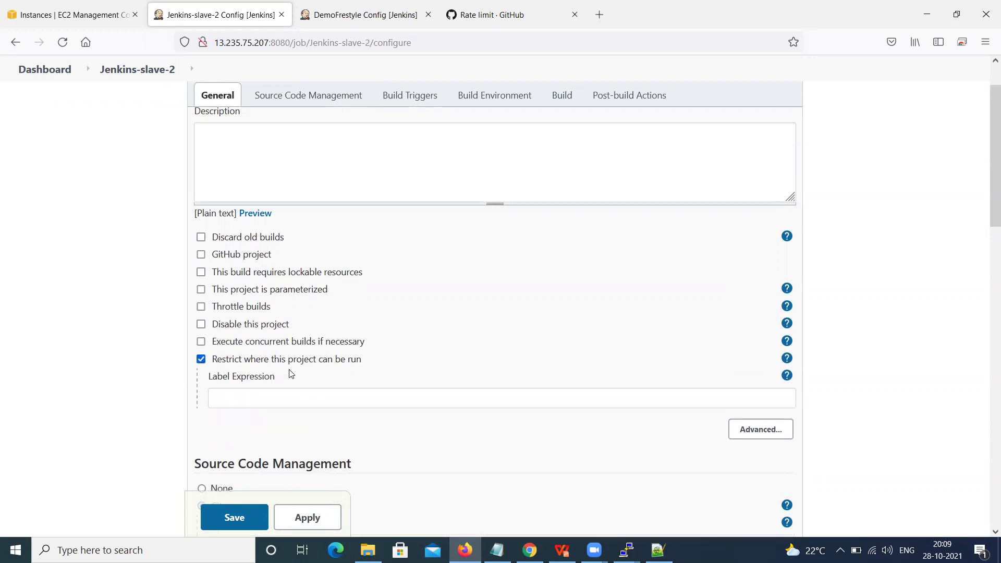
left_click(298, 392)
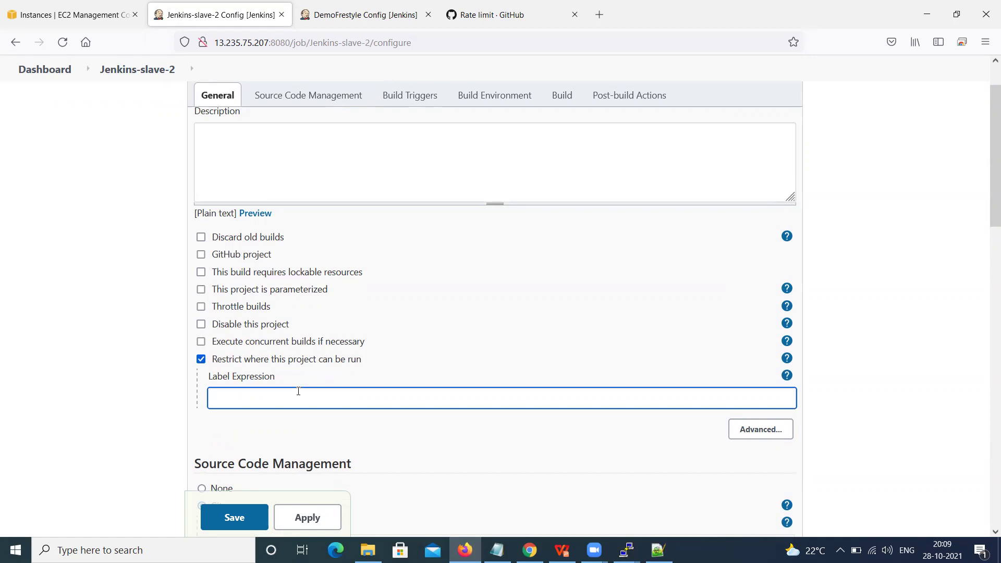
type("jenkins")
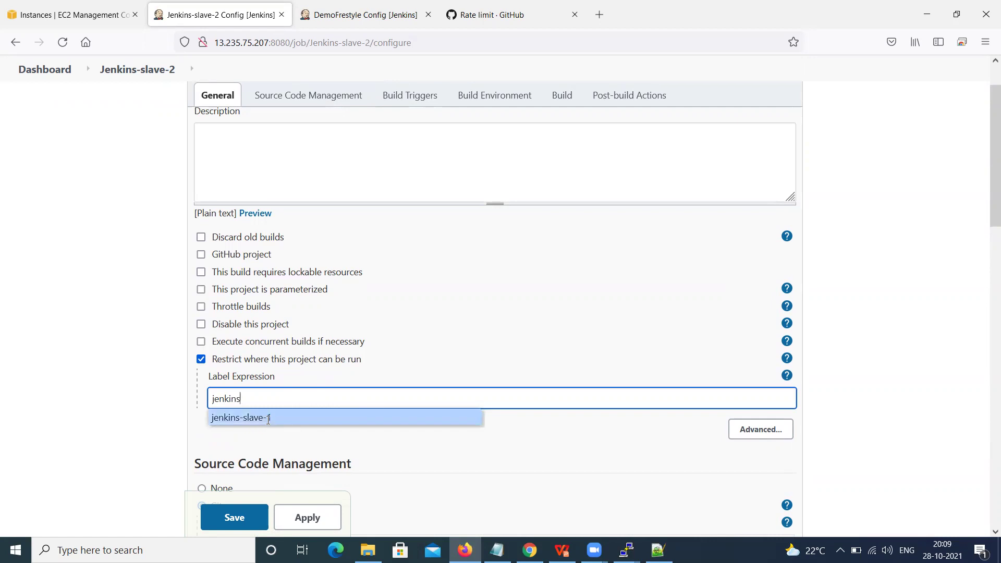
left_click(272, 418)
left_click(137, 417)
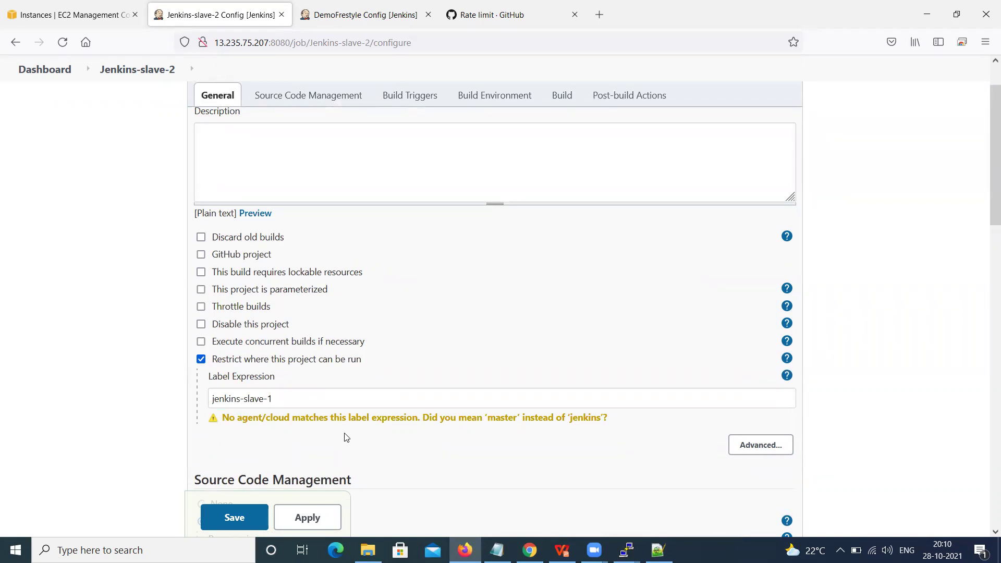
Step: Compare the general settings of the Jenkins-slave-2 and DemoFrestyle configurations
left_click(363, 14)
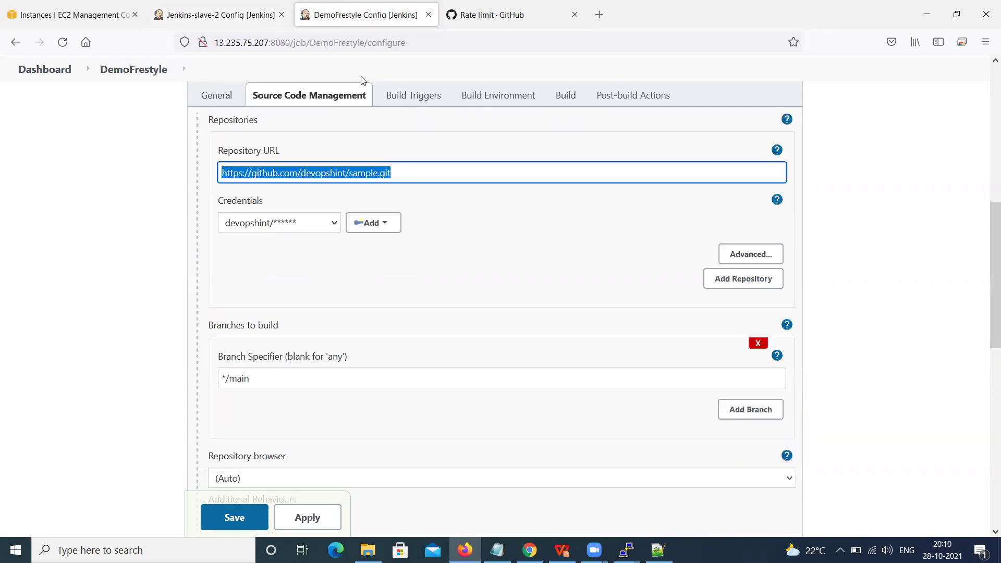
left_click(242, 15)
scroll(183, 291, "up", 2)
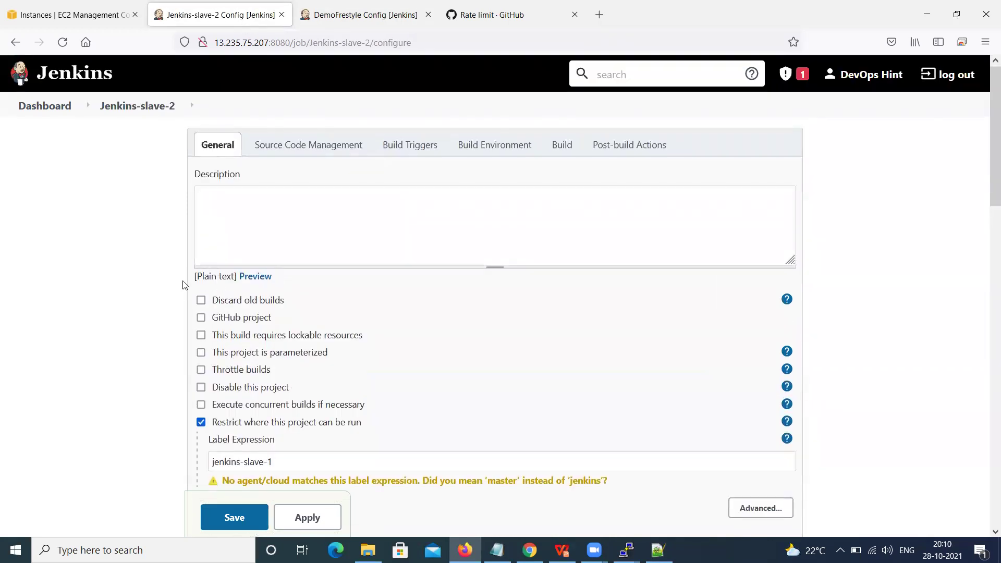
left_click(339, 23)
scroll(292, 251, "up", 5)
scroll(293, 252, "down", 4)
scroll(292, 251, "up", 7)
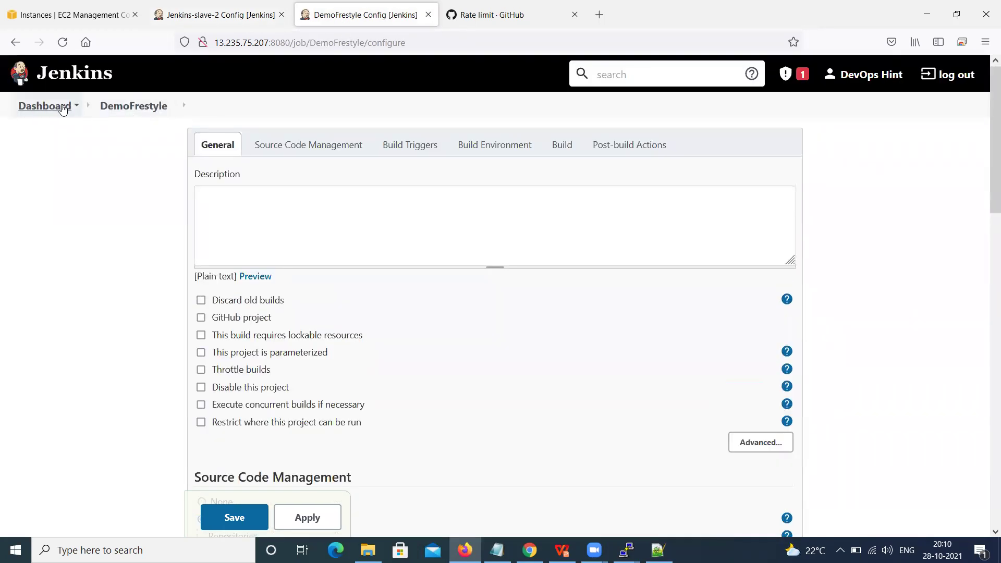
Step: Open the Jenkins node list and check the jenkins-slave-1 node's name and status
left_click(61, 107)
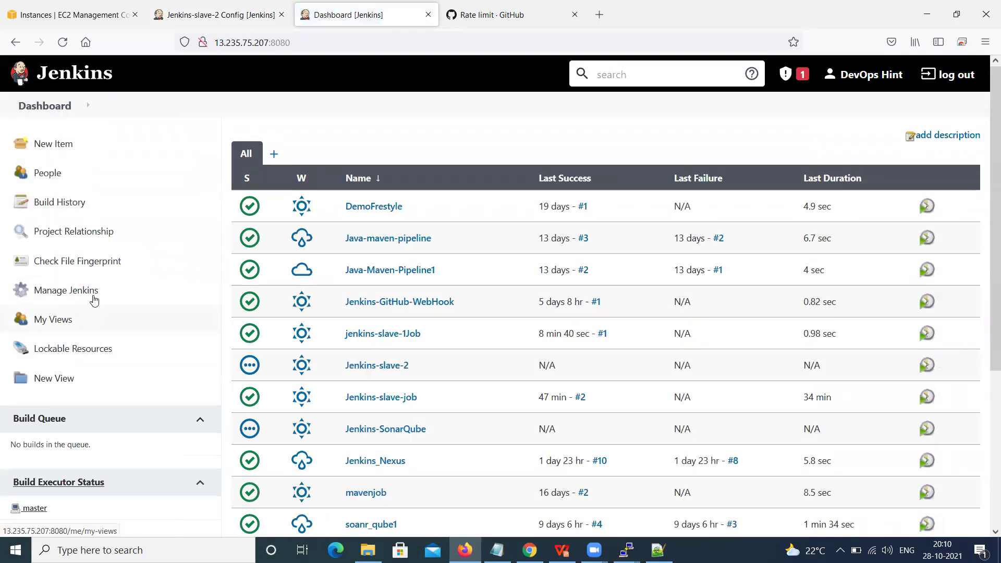
left_click(85, 291)
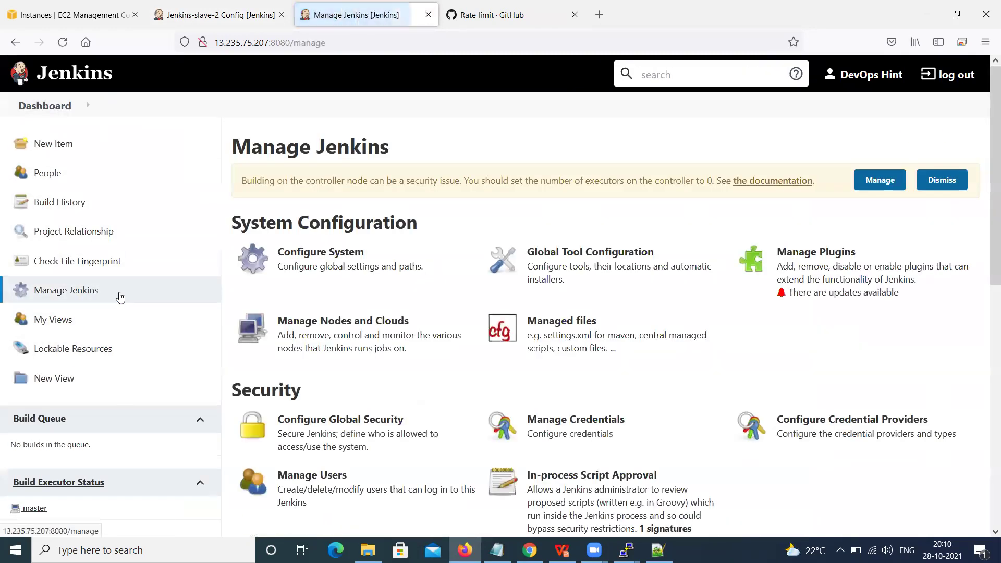
left_click(381, 338)
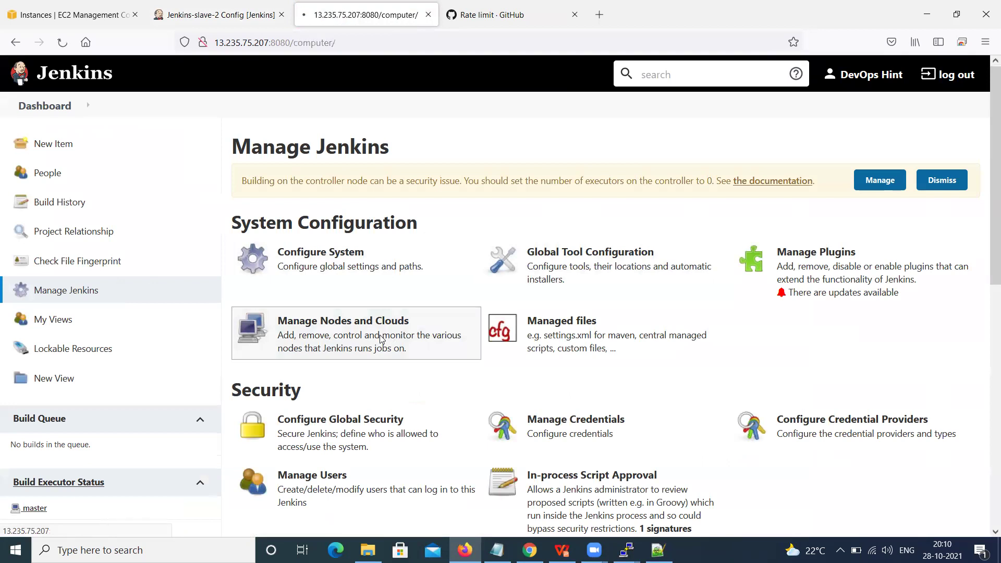
mouse_move(327, 179)
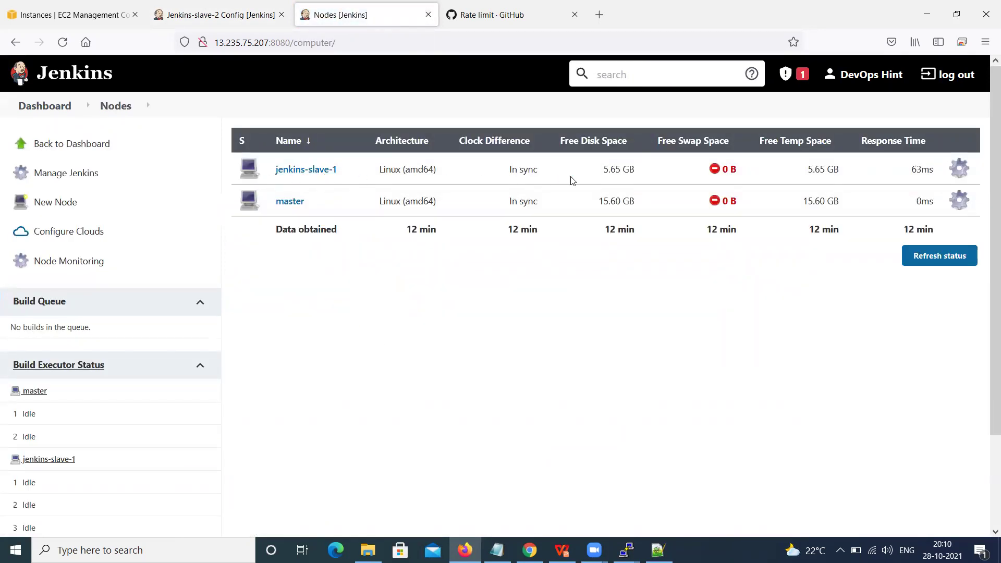
Step: Return to the Jenkins-slave-2 configuration, turn off its run restriction and expand the advanced general options
left_click(187, 7)
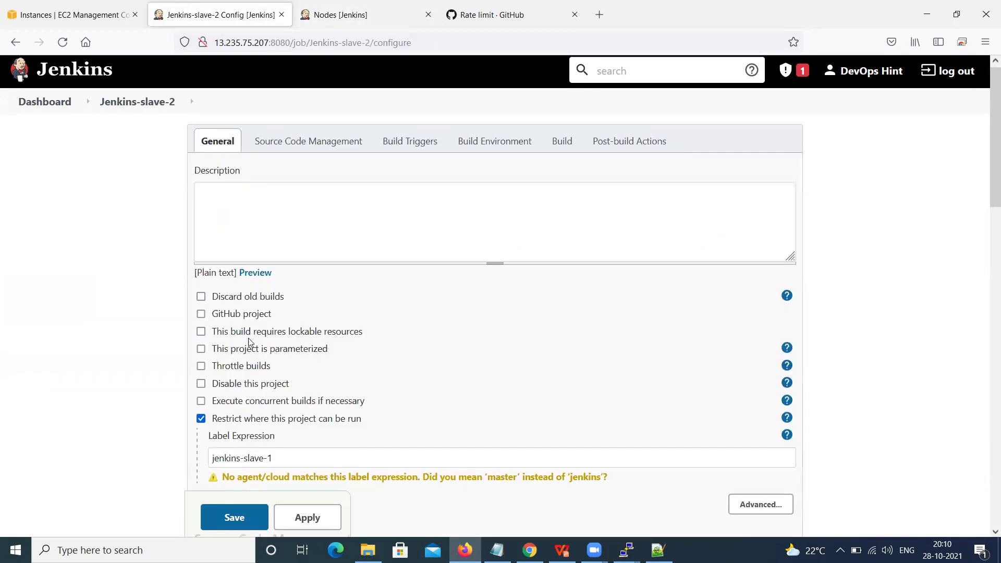
scroll(250, 342, "down", 3)
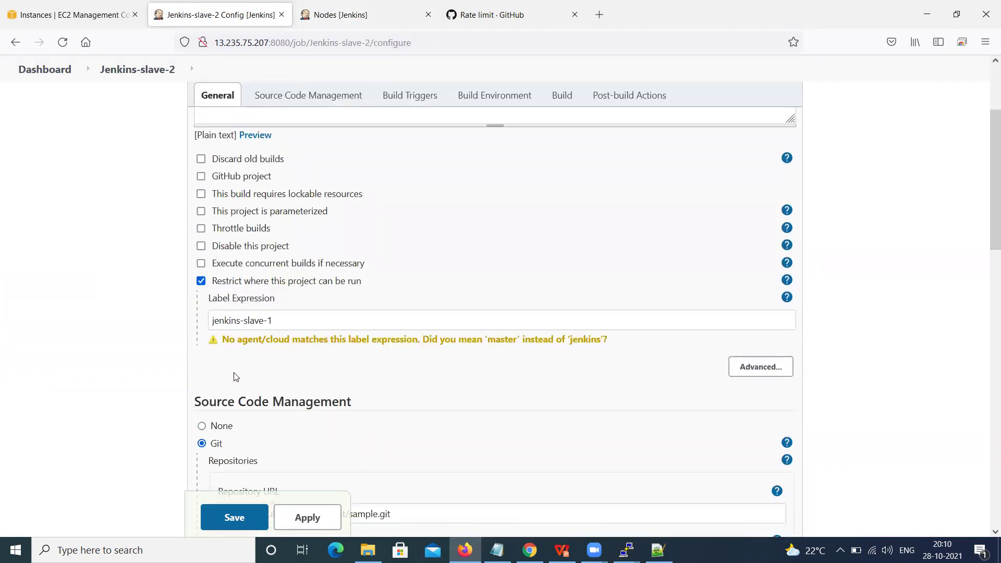
left_click(201, 281)
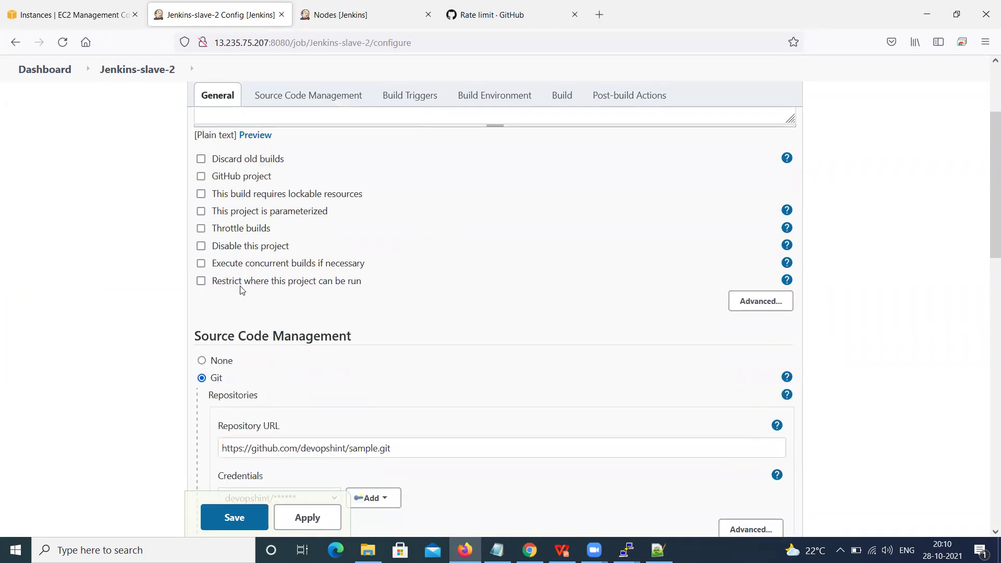
left_click(760, 304)
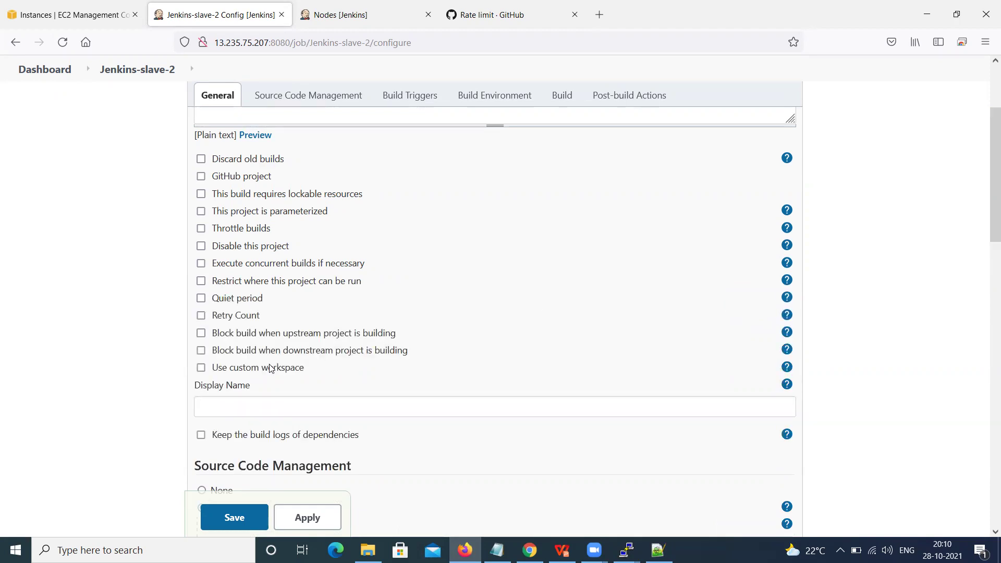
left_click(250, 282)
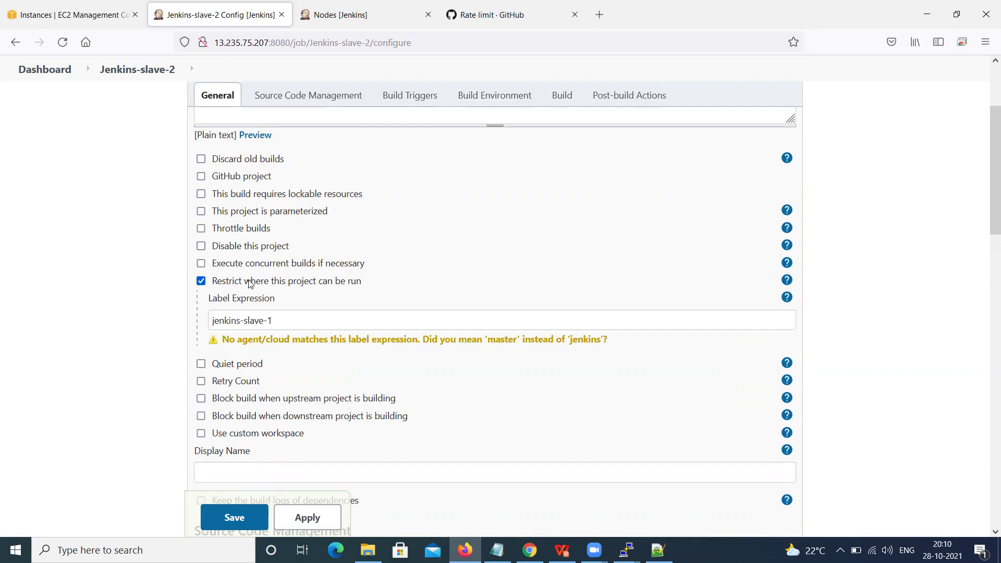
left_click(249, 282)
left_click(242, 228)
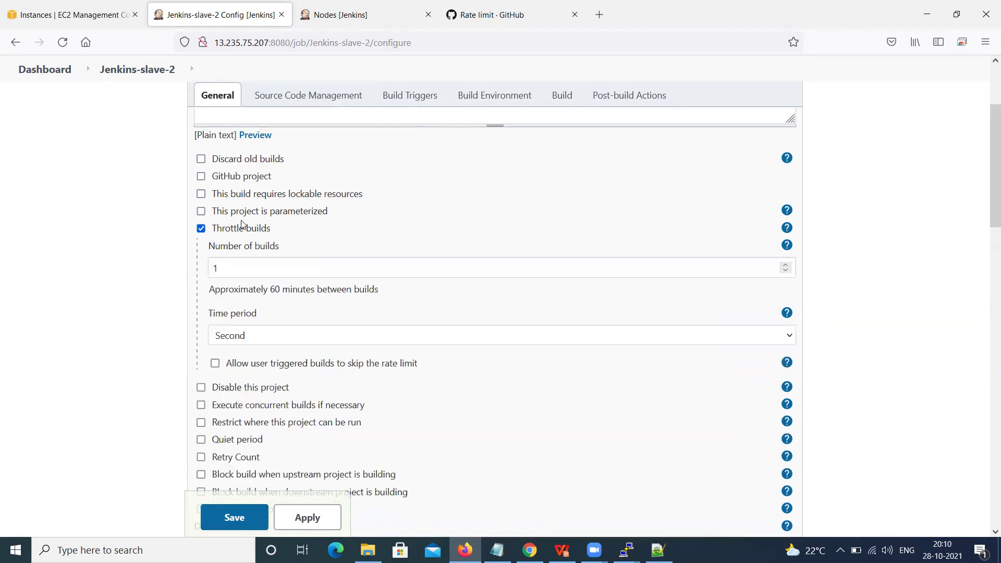
left_click(243, 211)
left_click(201, 212)
left_click(202, 229)
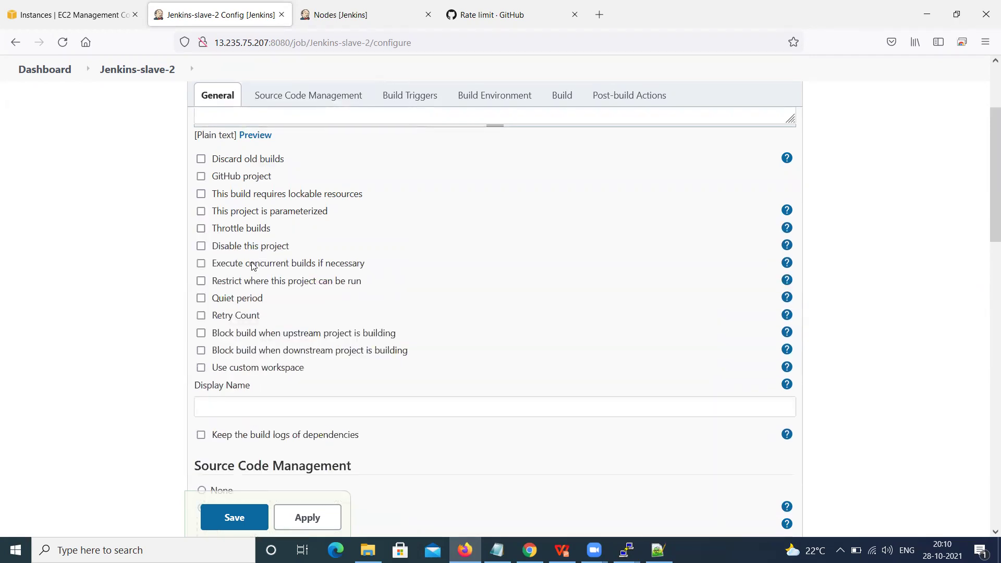
Step: Enter jj as the display name of Jenkins-slave-2
scroll(286, 275, "down", 2)
left_click(284, 272)
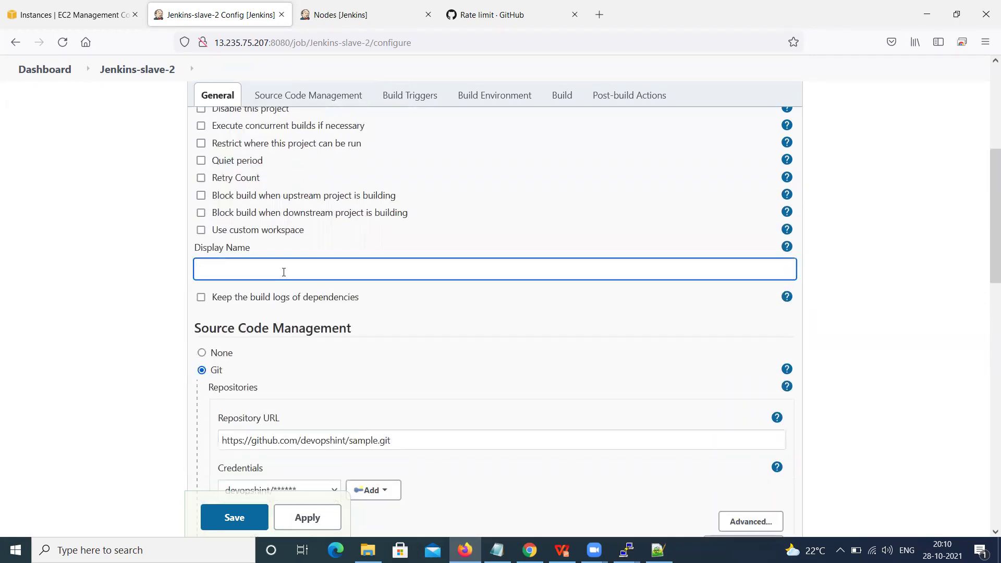
scroll(284, 274, "down", 2)
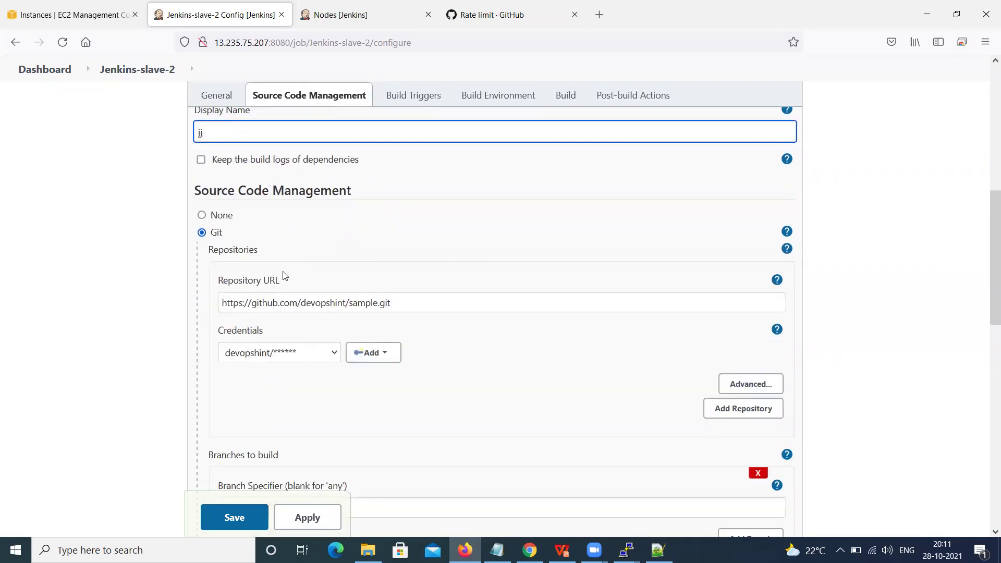
Step: Examine Jenkins-slave-2's branch and repository browser settings and its build trigger and build environment options
scroll(290, 280, "down", 3)
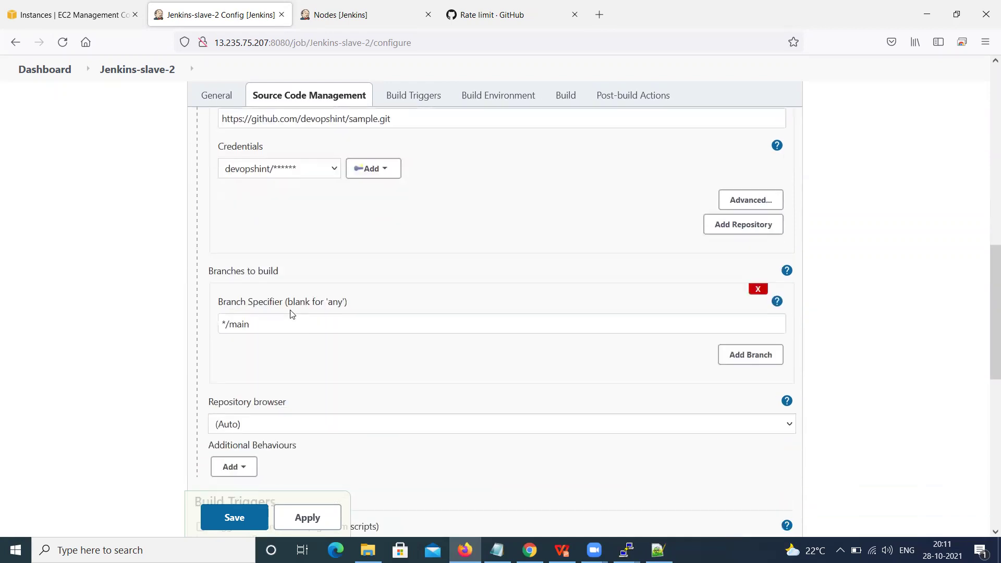
scroll(309, 315, "down", 1)
left_click(286, 336)
left_click(289, 338)
scroll(287, 339, "down", 3)
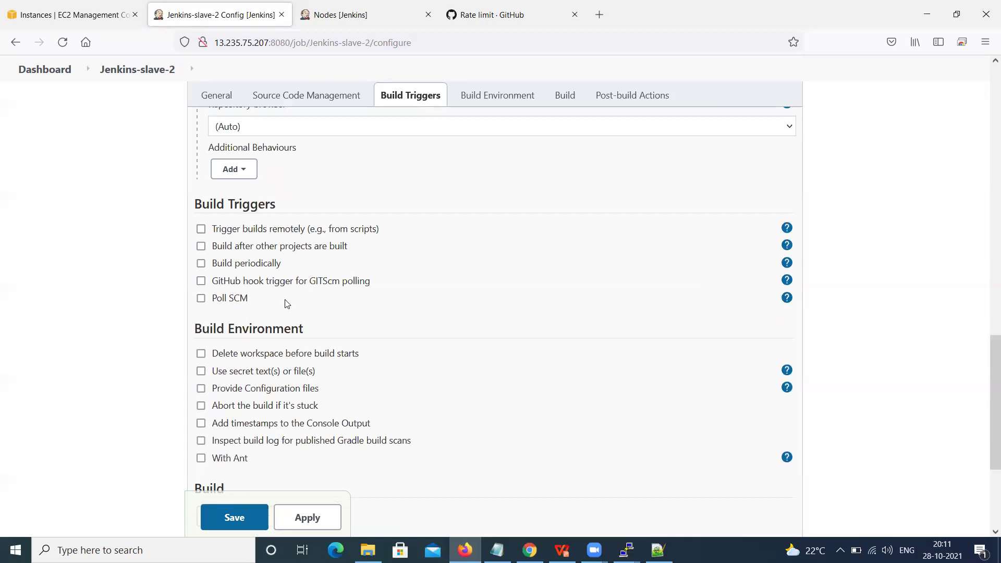
scroll(288, 306, "down", 1)
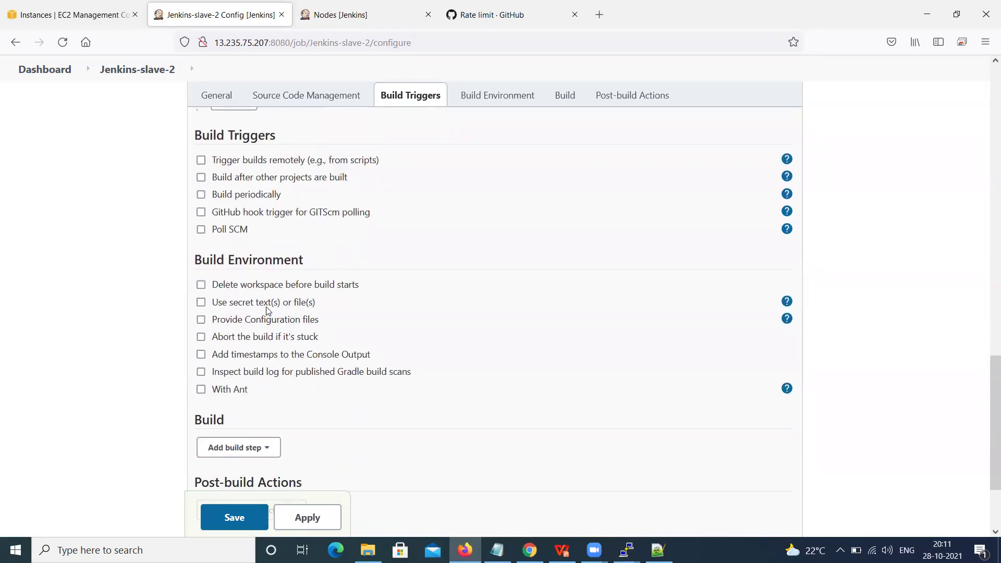
Step: Examine the build steps and post-build actions available for Jenkins-slave-2 and recheck its source code settings
scroll(266, 349, "down", 2)
left_click(268, 330)
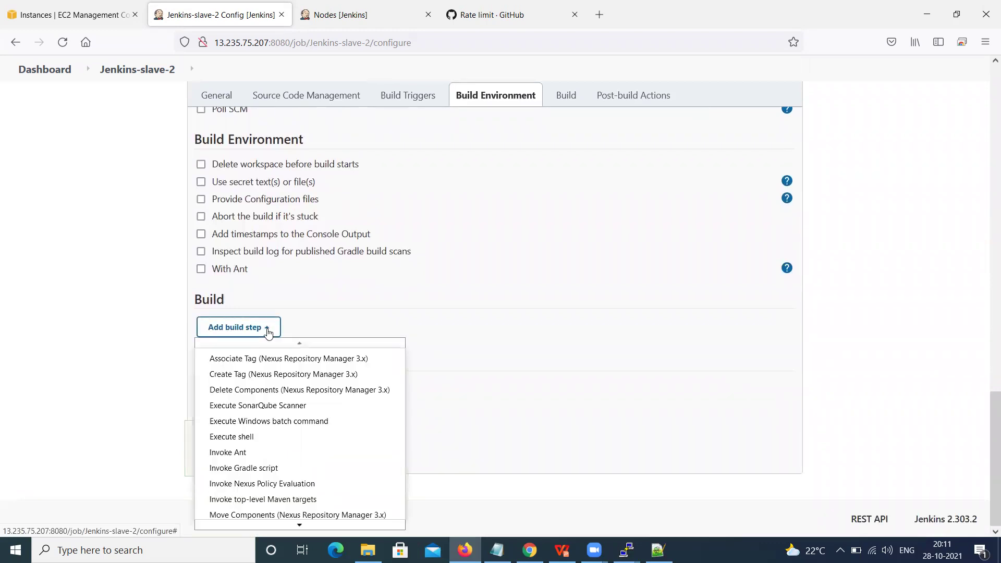
left_click(267, 332)
left_click(290, 394)
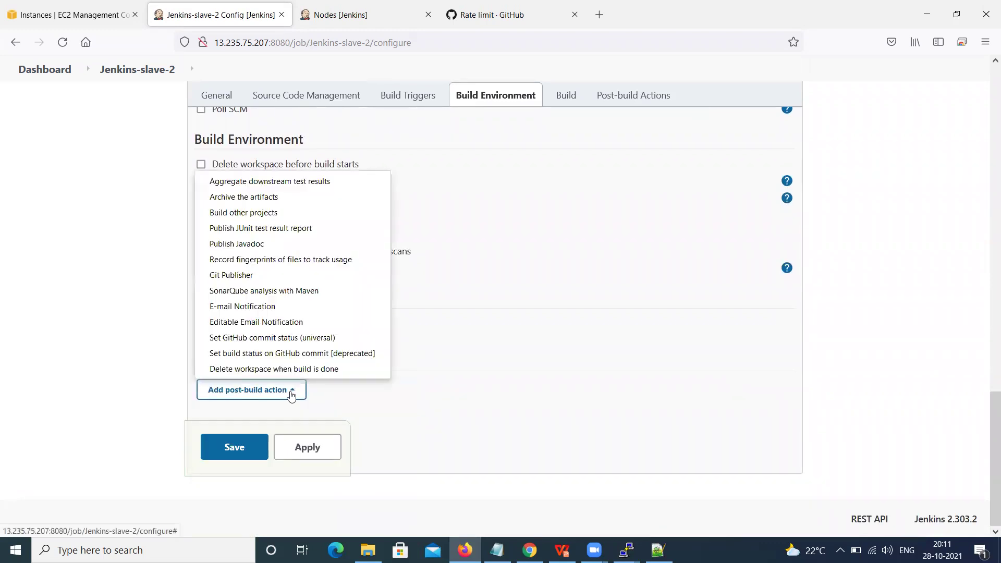
left_click(291, 395)
scroll(336, 391, "up", 4)
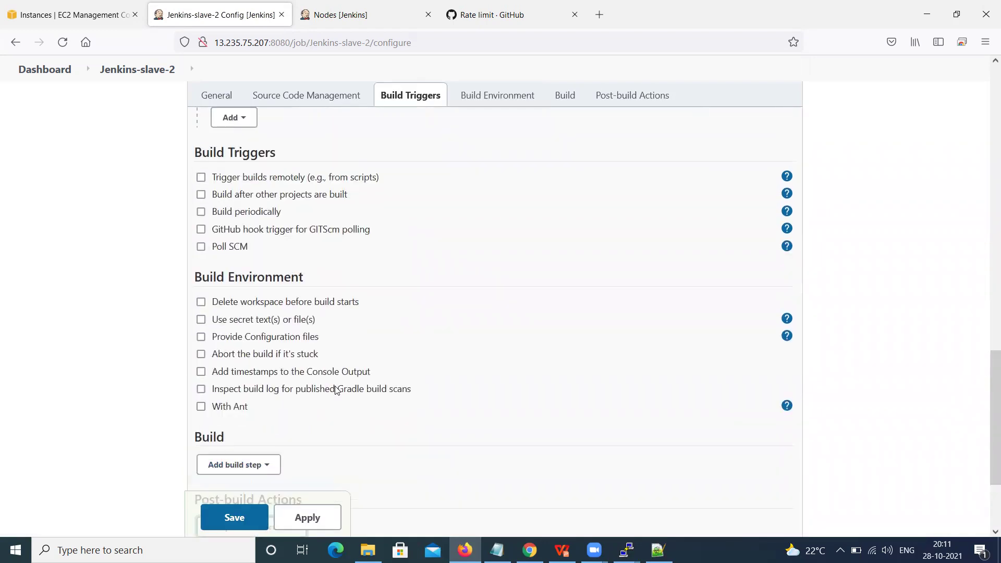
scroll(335, 391, "up", 1)
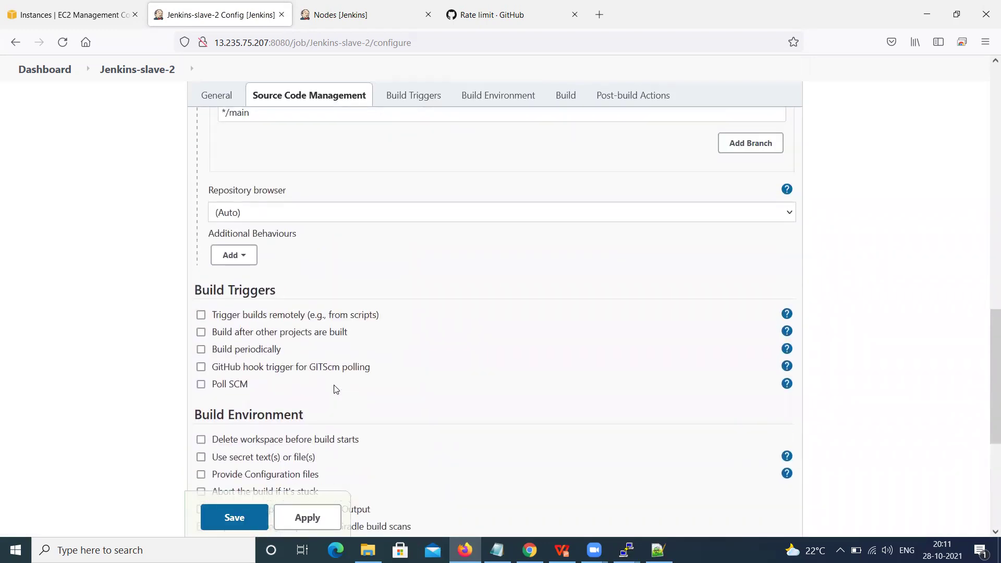
scroll(336, 390, "up", 4)
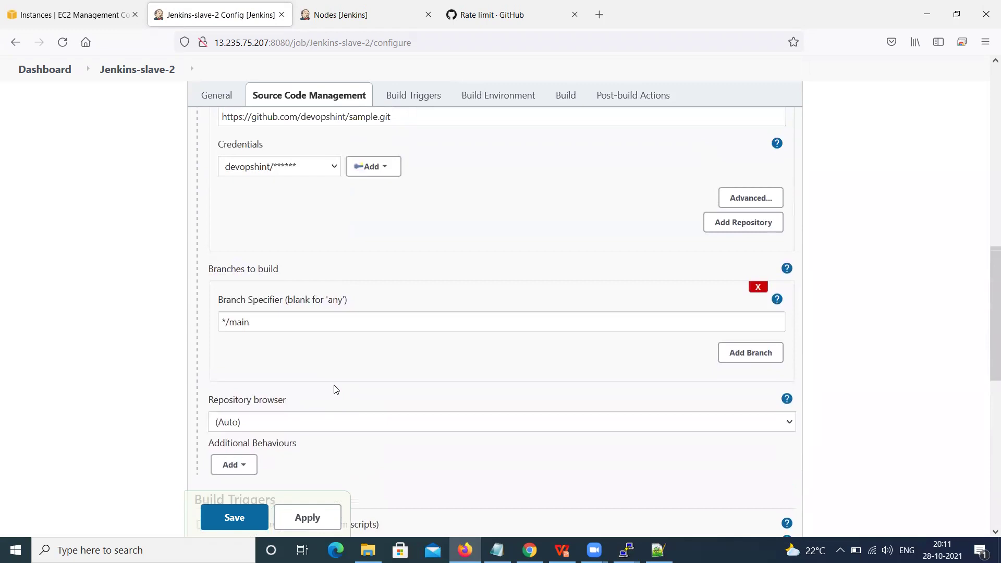
Step: Restrict where Jenkins-slave-2 can run, using the suggested label expression jenkins-slave-1
scroll(335, 389, "up", 6)
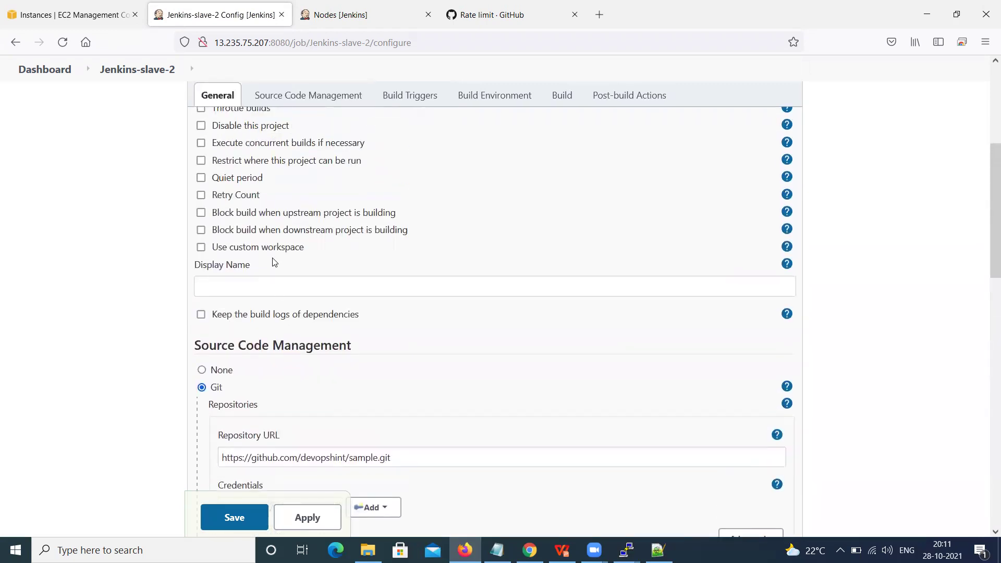
scroll(300, 237, "up", 1)
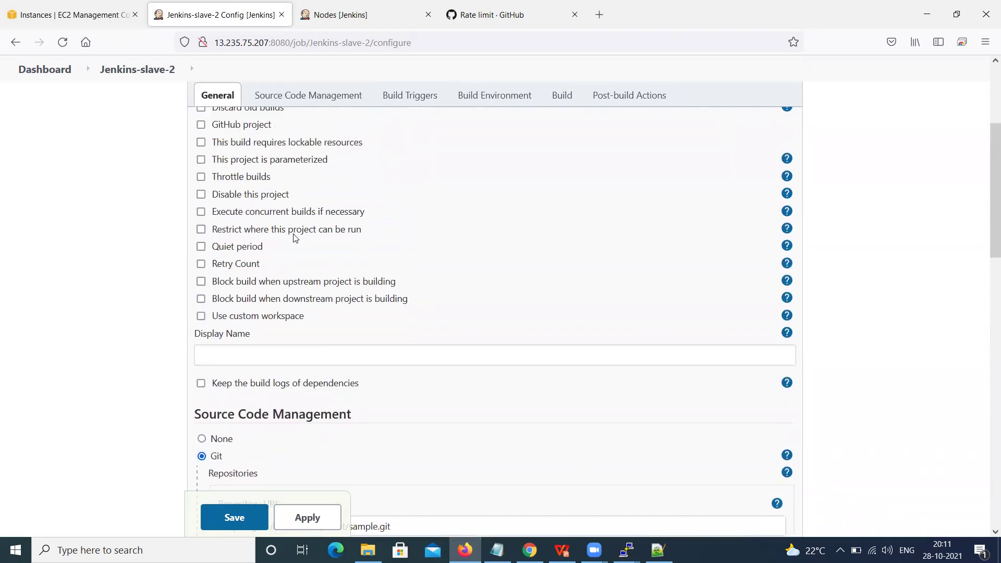
left_click(294, 232)
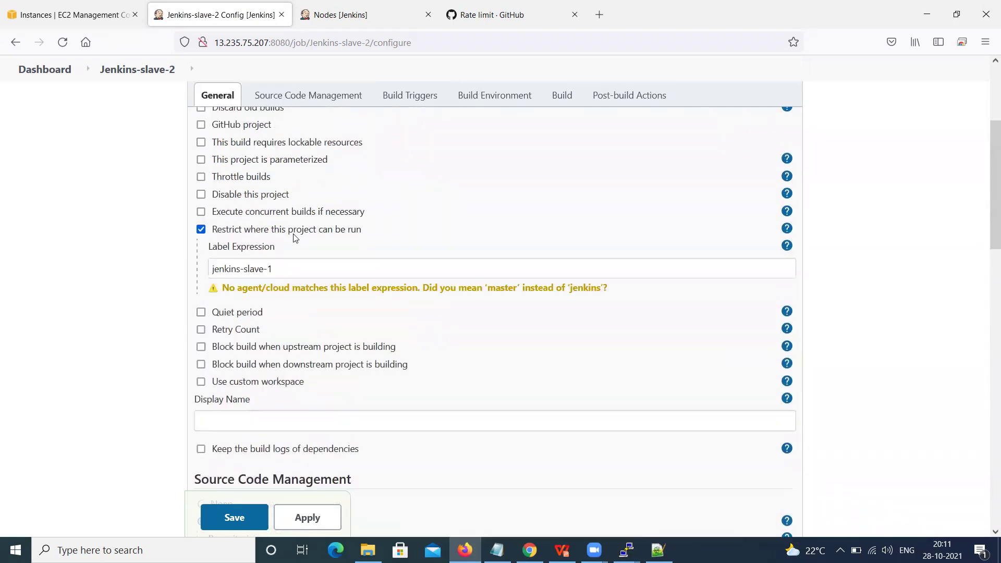
left_click(297, 267)
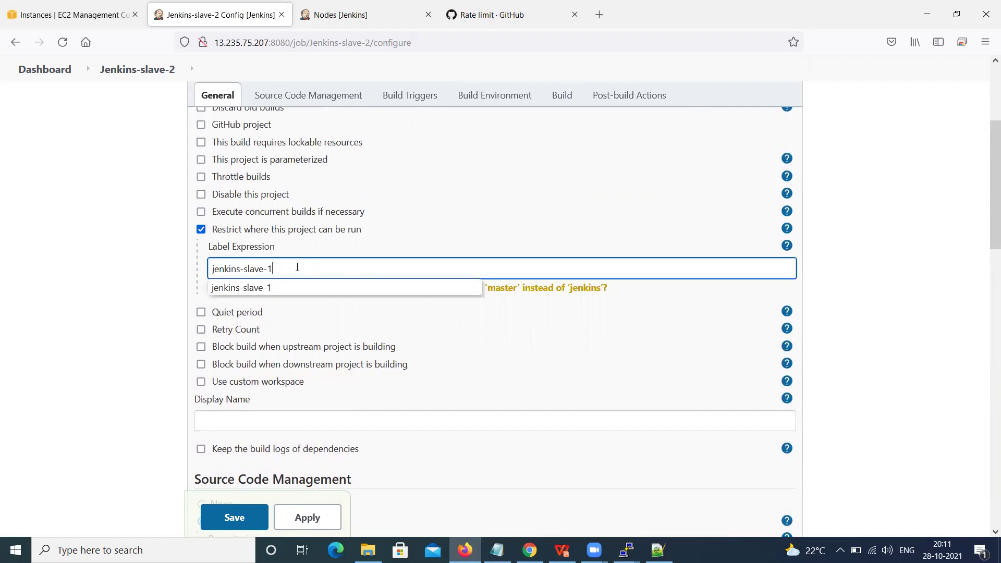
left_click(266, 288)
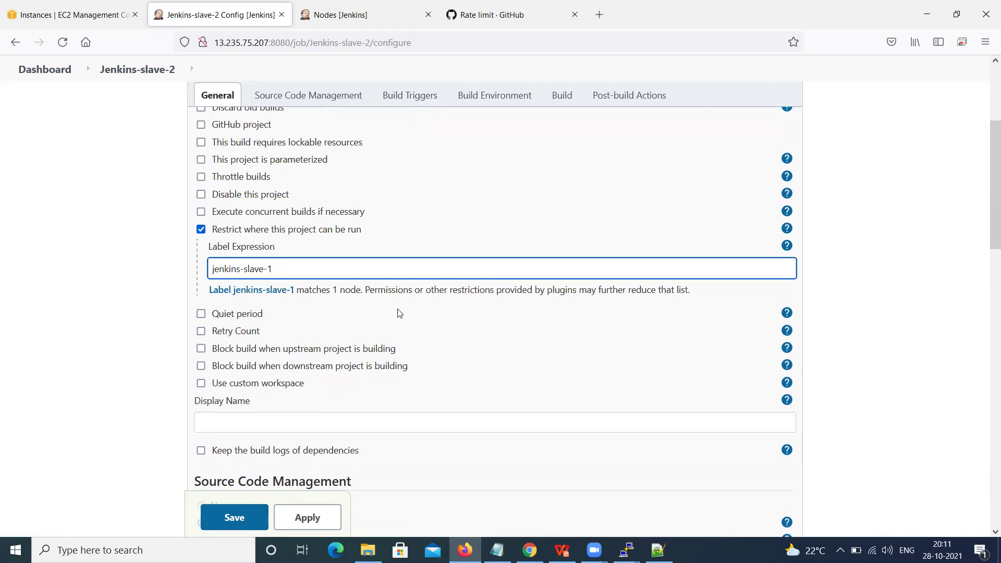
left_click(116, 296)
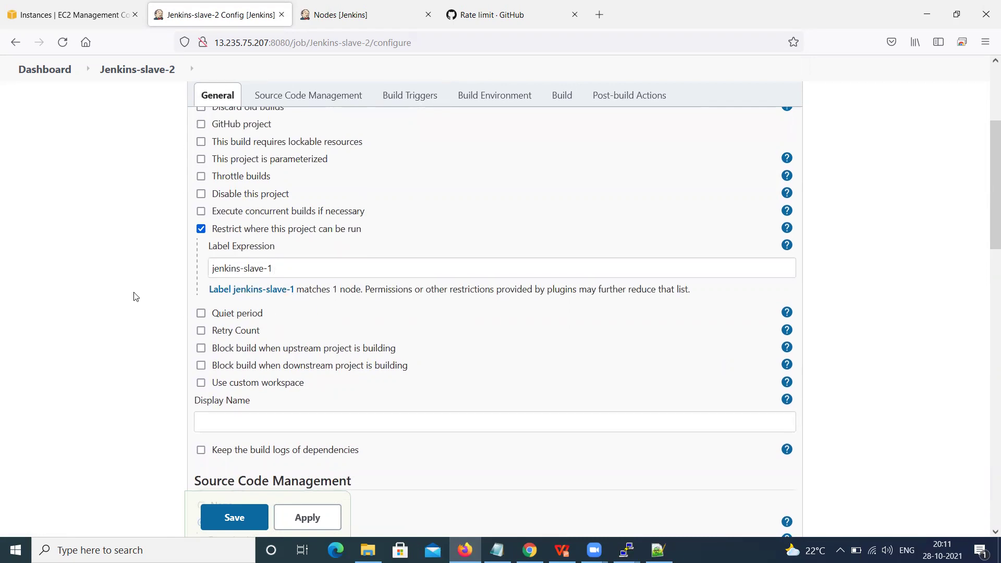
Step: Review the Git source code settings of Jenkins-slave-2, then apply and save the project configuration
scroll(136, 297, "down", 3)
scroll(138, 308, "down", 3)
scroll(143, 355, "down", 3)
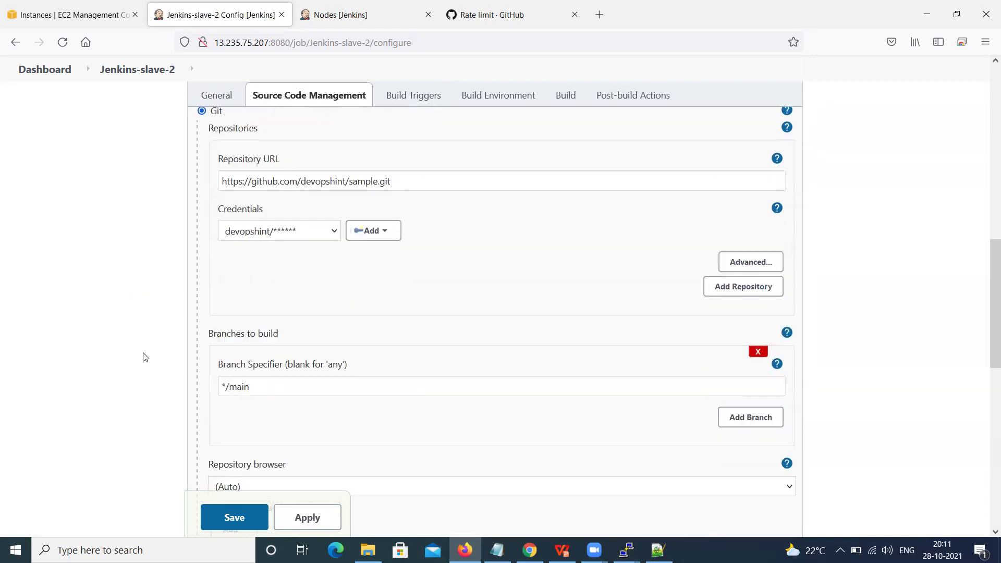
scroll(235, 417, "down", 3)
left_click(322, 513)
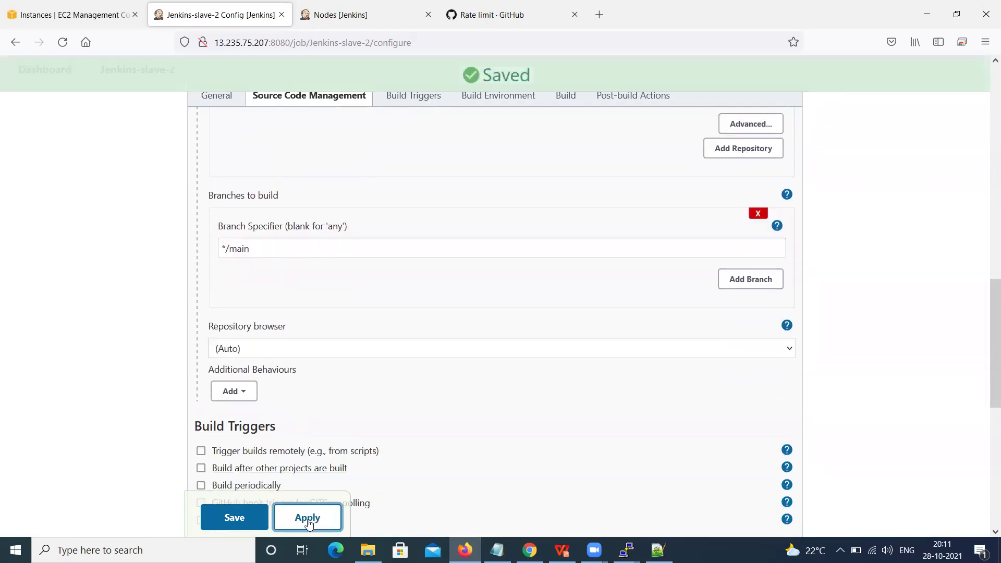
left_click(241, 523)
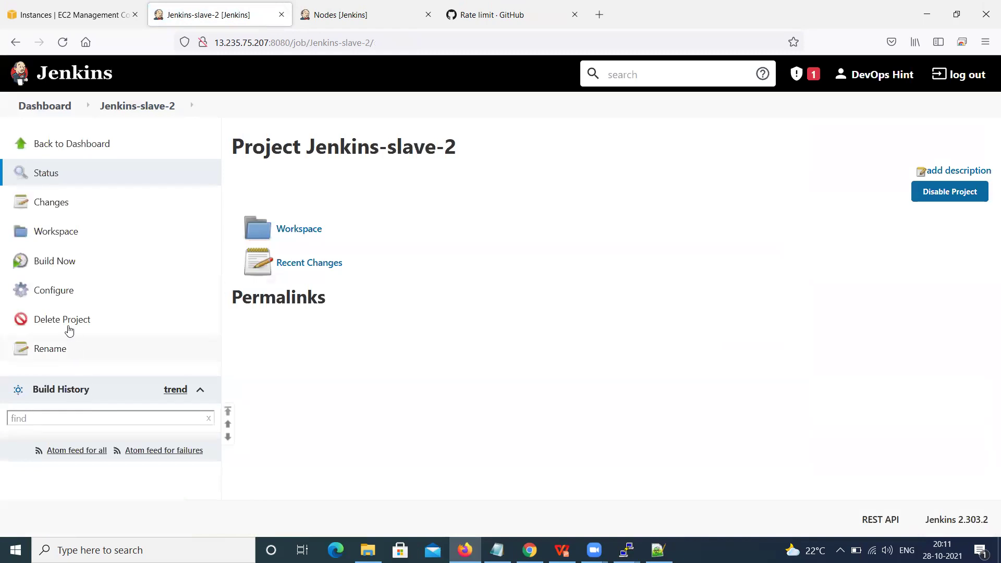
Step: Build Jenkins-slave-2 and inspect the console output of build #1 for the workspace path on the agent
left_click(58, 263)
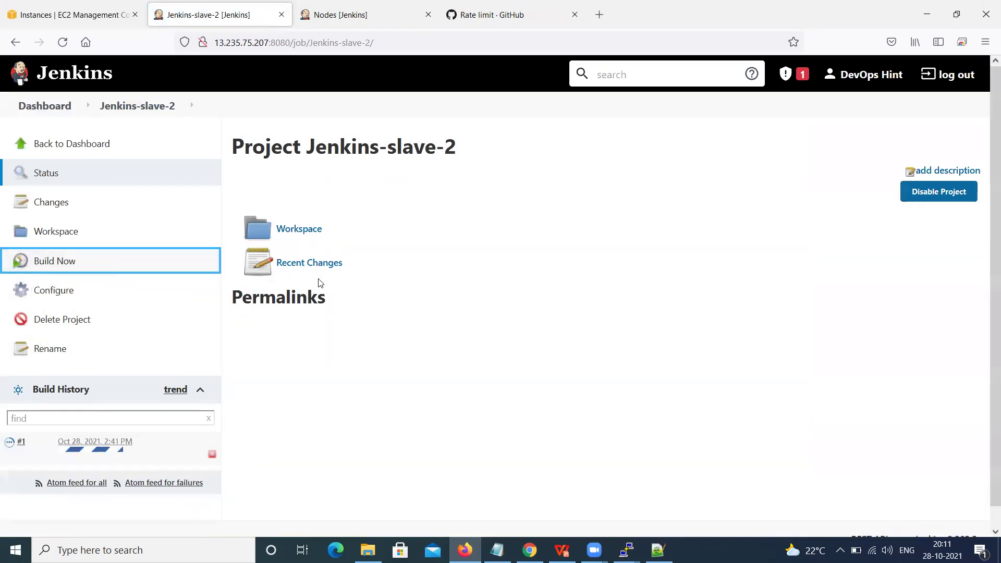
left_click(21, 442)
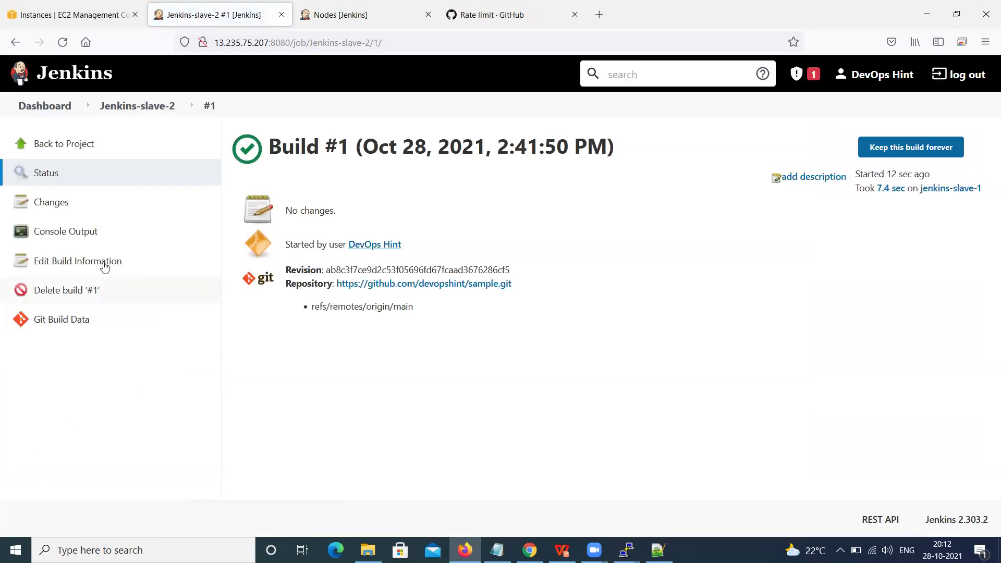
left_click(68, 232)
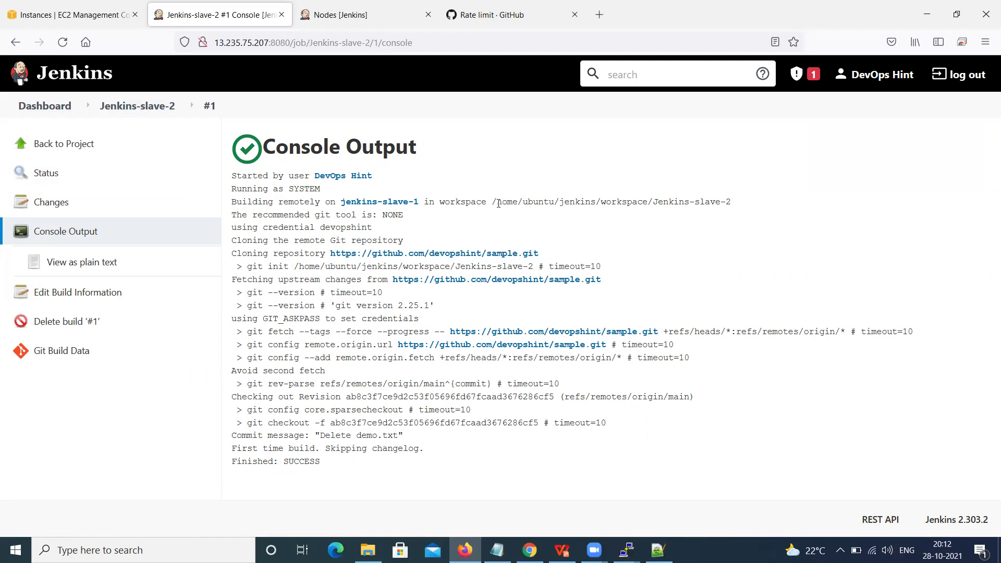
left_click_drag(499, 203, 733, 212)
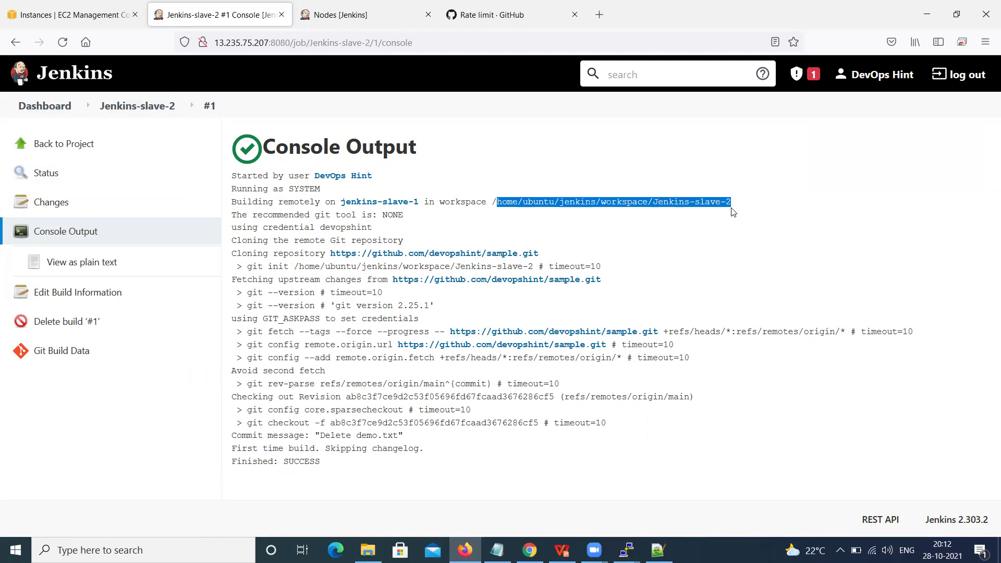
Step: Switch to the slave's PuTTY terminal and list the contents of the jenkins directory
left_click(626, 550)
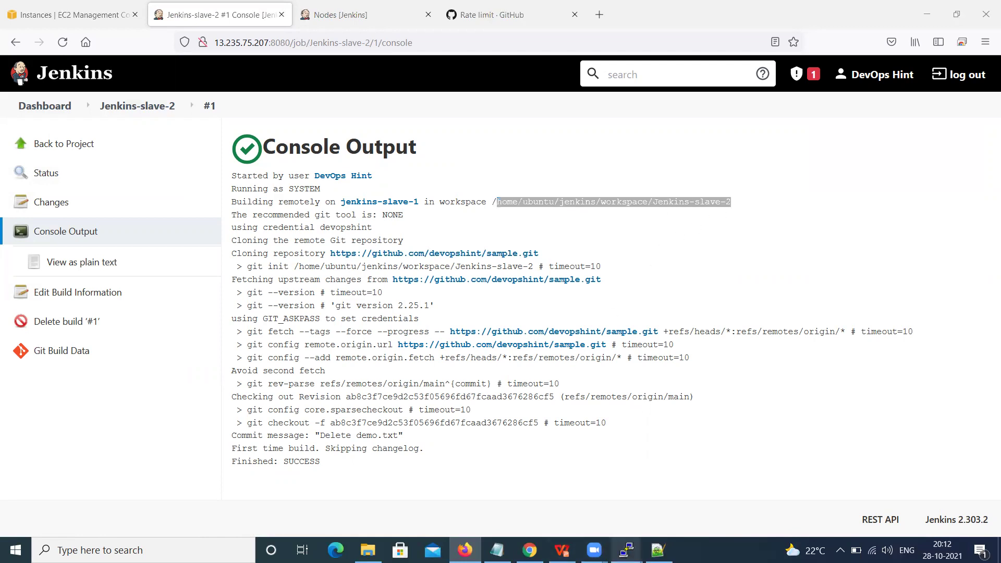
left_click(671, 507)
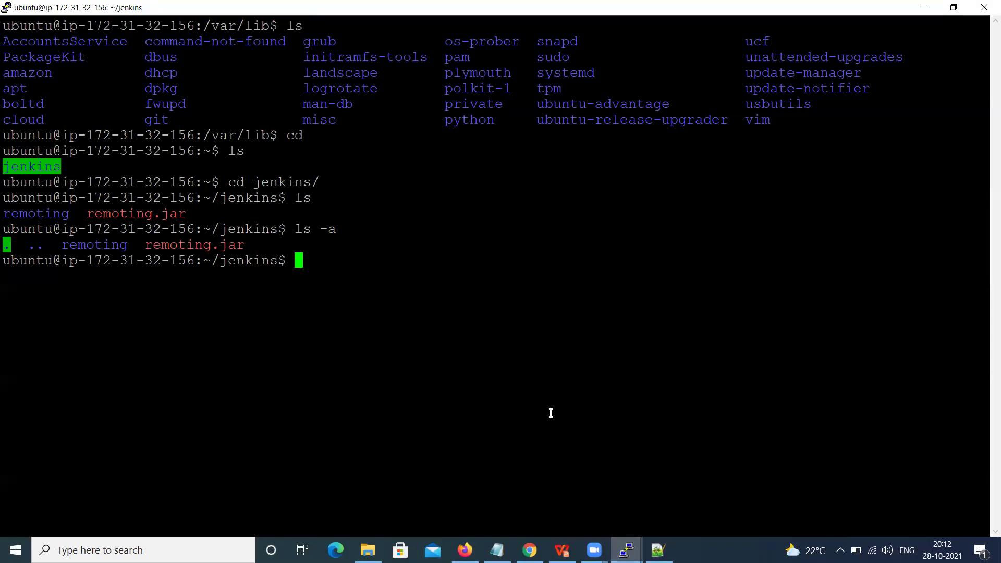
type("ls")
key("Return")
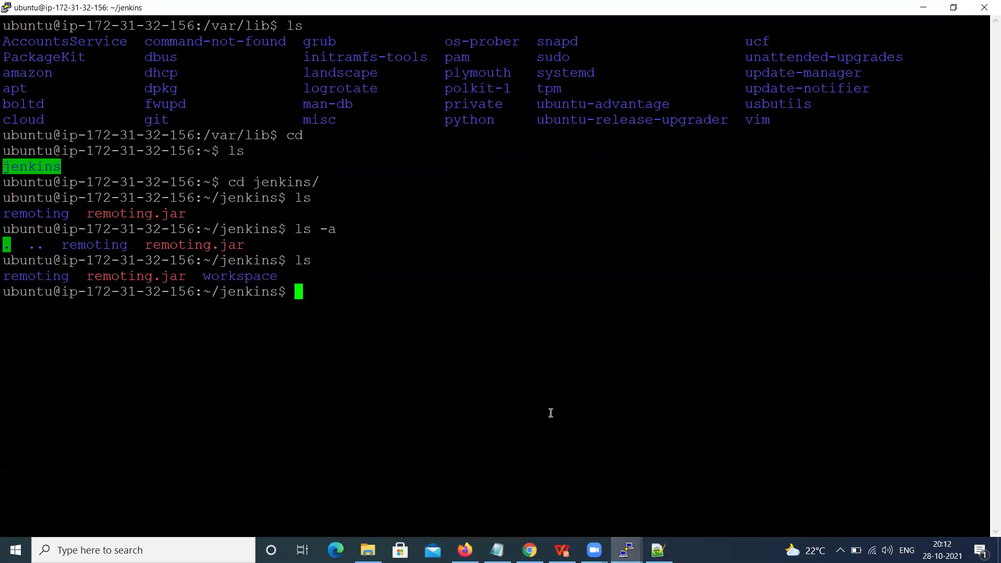
Step: Try to enter the workspace directory by its name alone and list the files again
type("work")
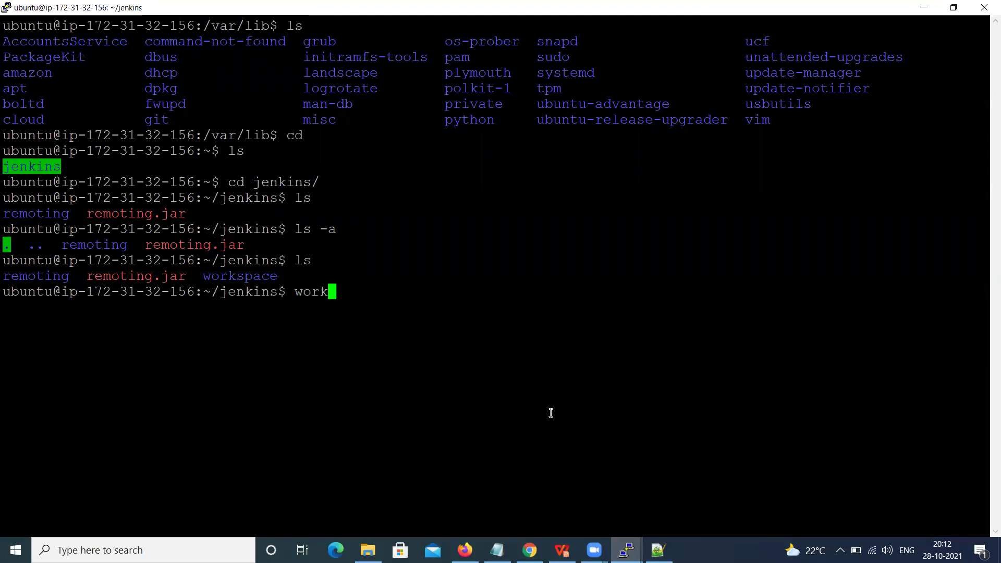
key("Tab")
key("Return")
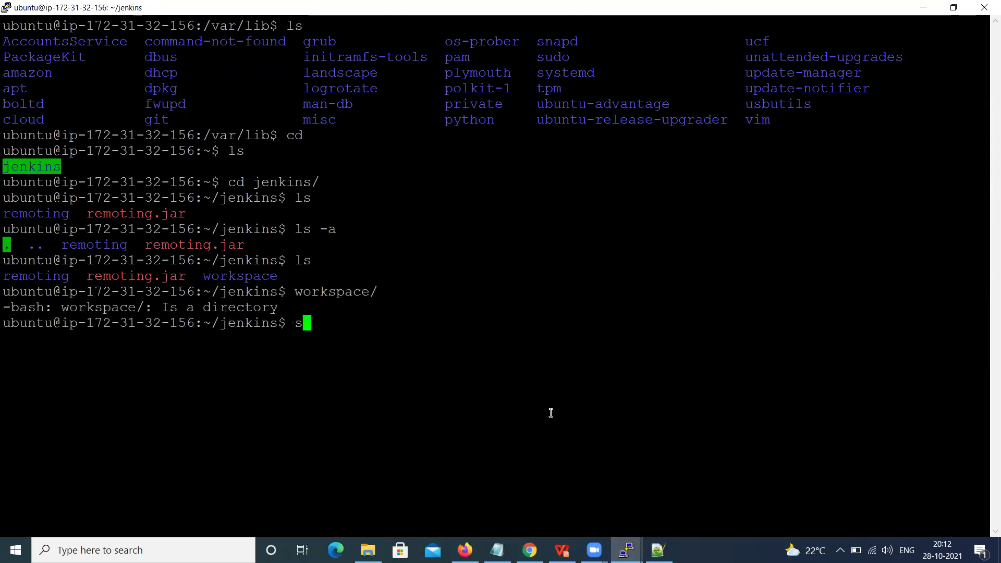
type("ls")
key("Return")
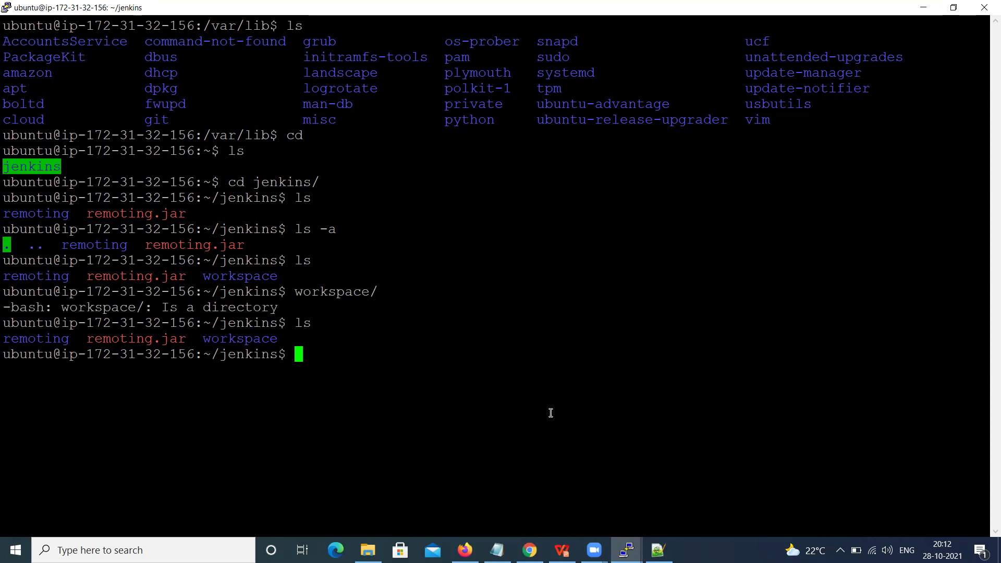
Step: Change into the workspace directory with cd and list the project folders in it
type("cd workspace/")
key("Return")
type("ls")
key("Return")
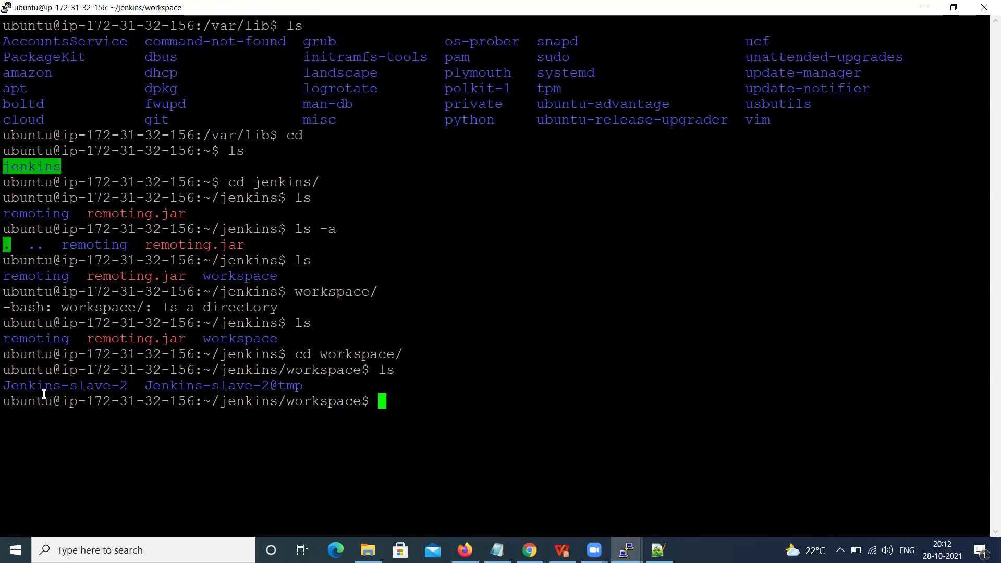
Step: Change into the Jenkins-slave-2 workspace folder and list the files checked out from the repository
left_click_drag(5, 387, 129, 391)
left_click(452, 424)
type("cd Jenkins")
key("Tab")
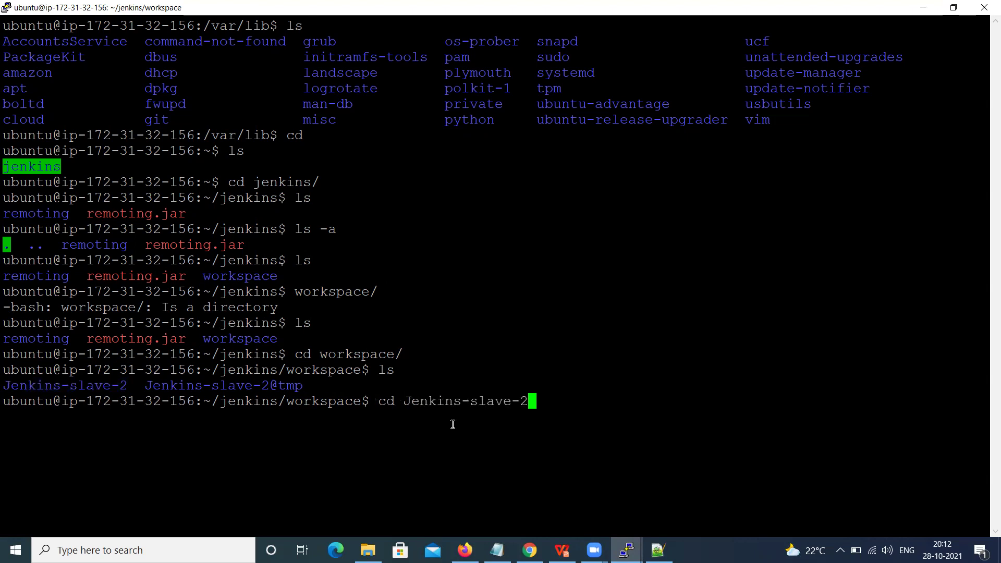
key("Return")
type("ls")
key("Return")
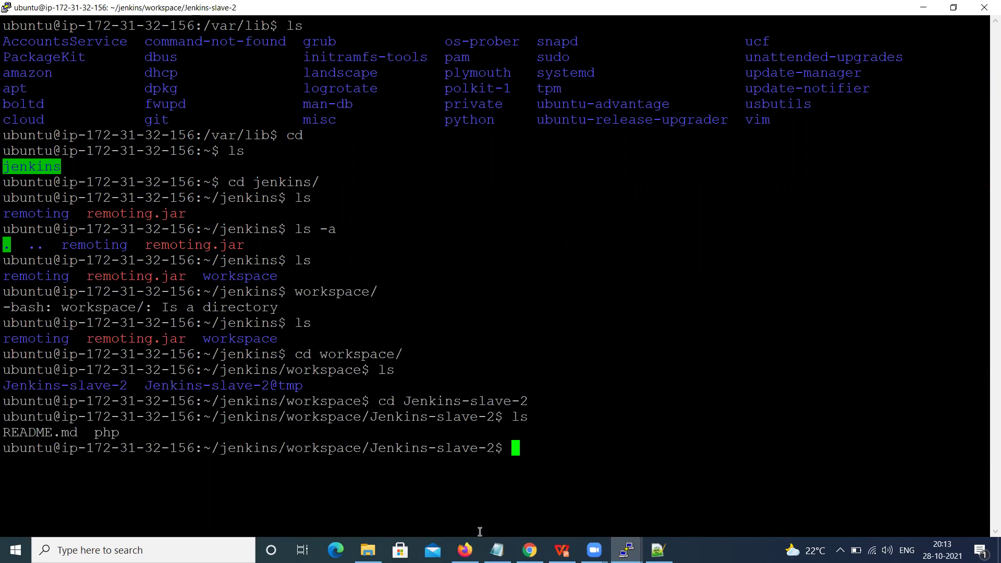
Step: Switch to the EC2 instances list in Firefox and review the jenkins-slave-1 instance's details
left_click(463, 545)
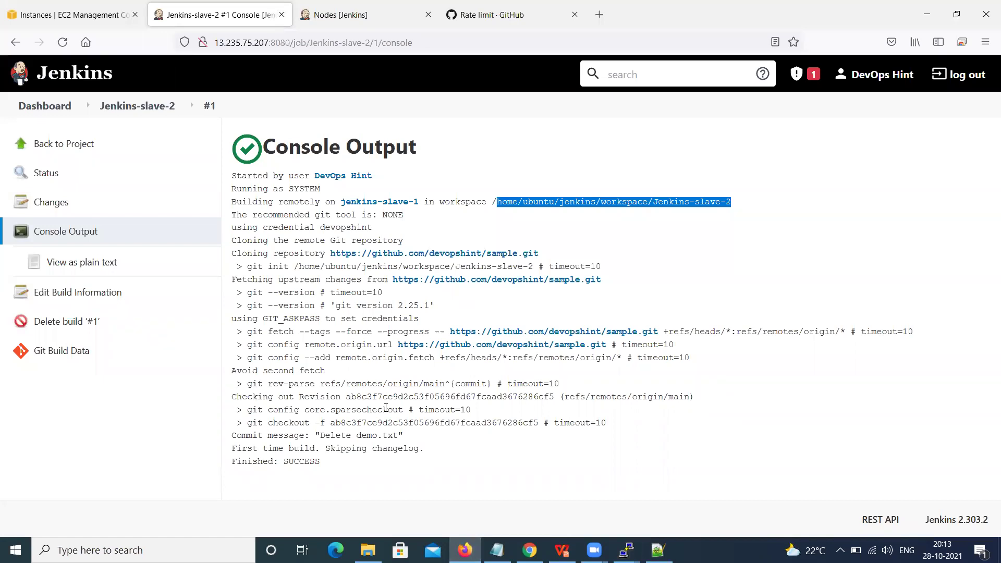
left_click(44, 15)
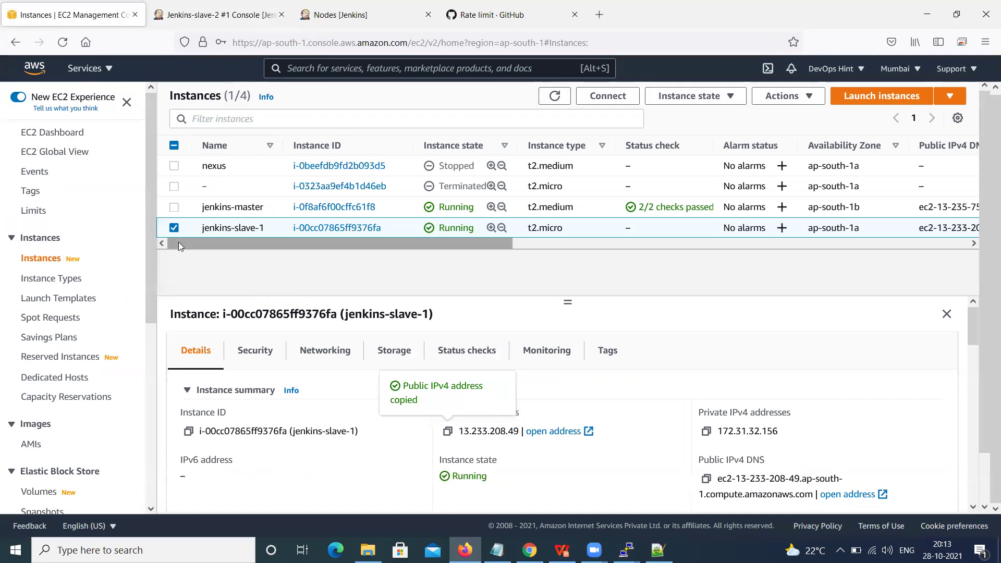
left_click(174, 228)
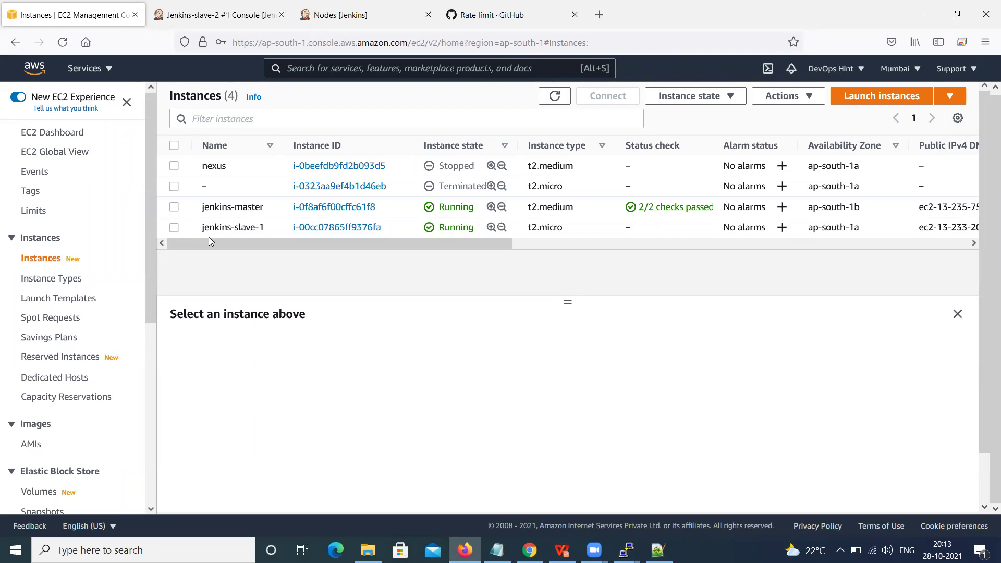
mouse_move(203, 235)
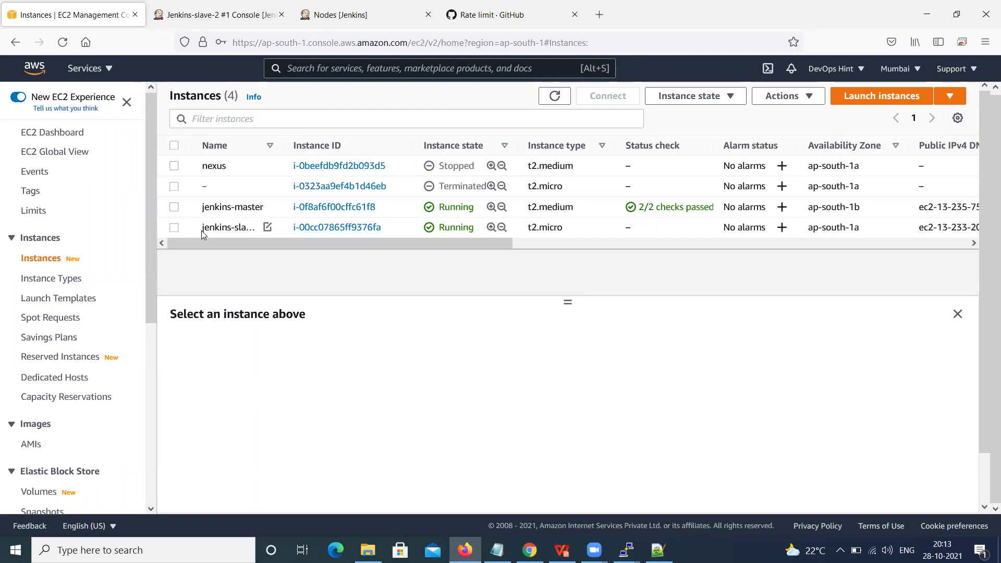
left_click(174, 228)
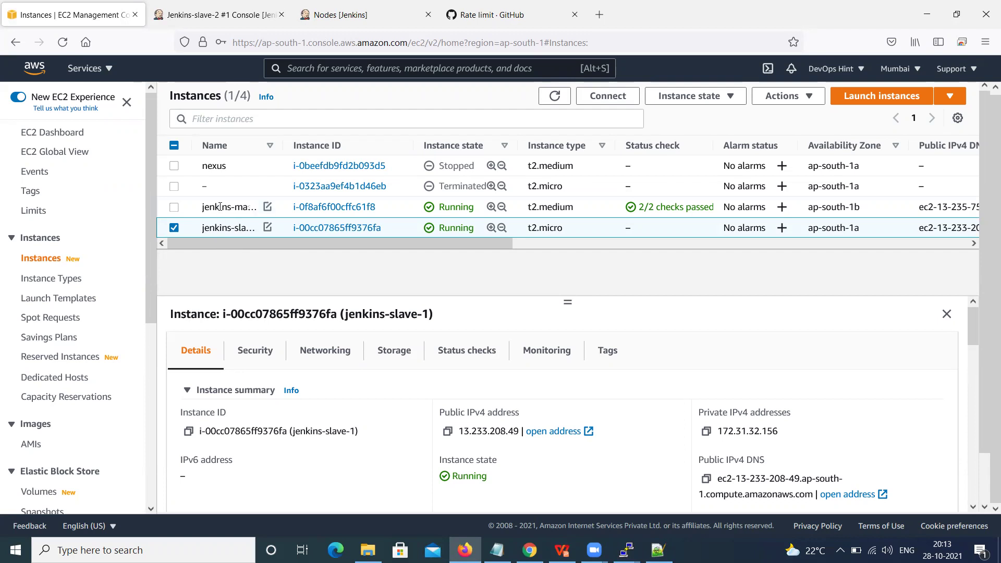
left_click(175, 229)
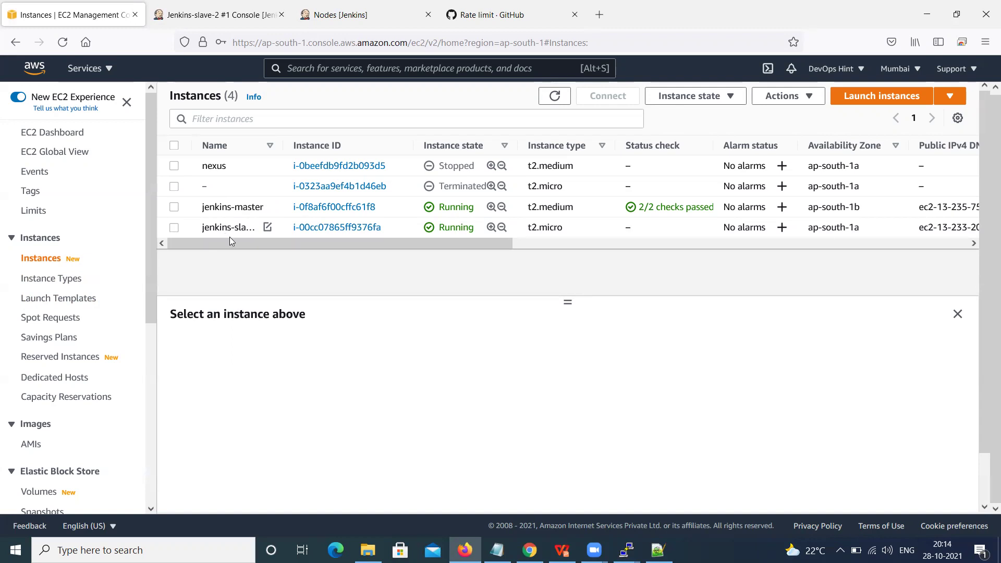
left_click(175, 228)
mouse_move(627, 551)
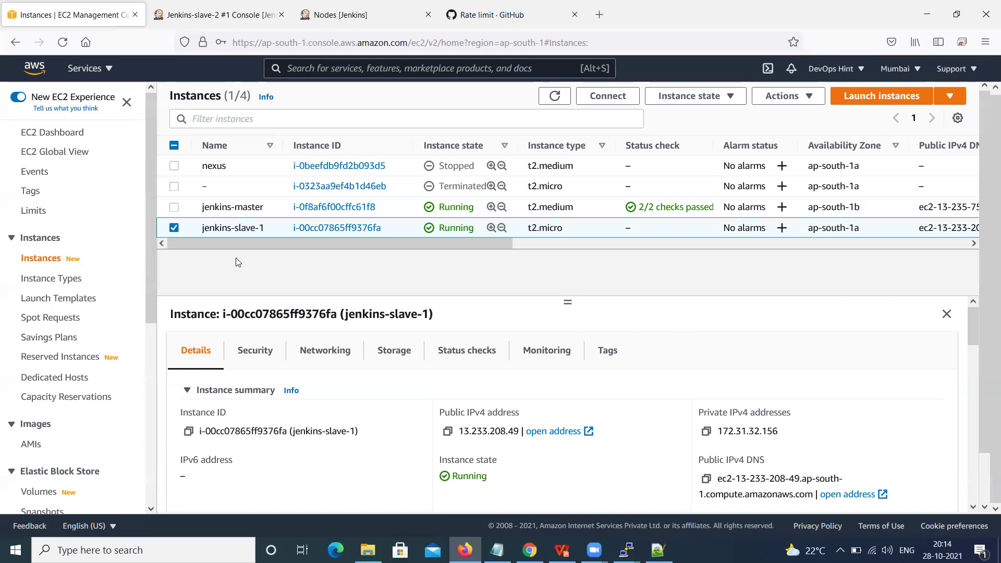
left_click(174, 228)
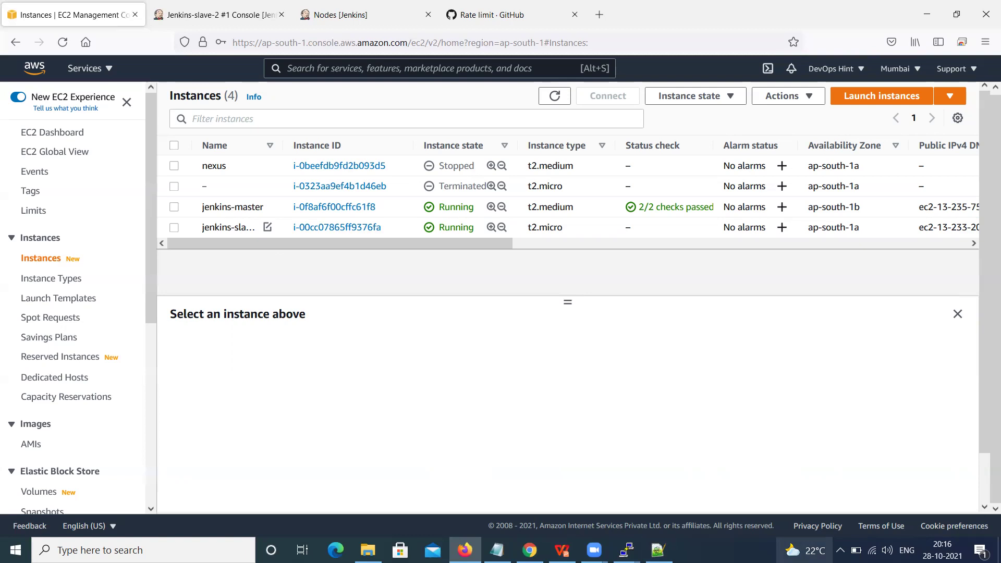
mouse_move(806, 550)
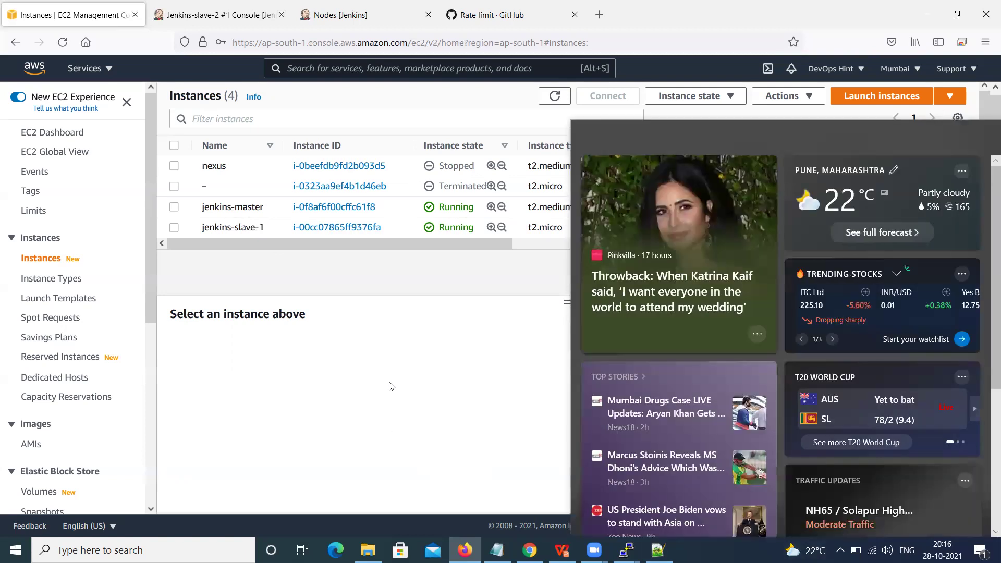